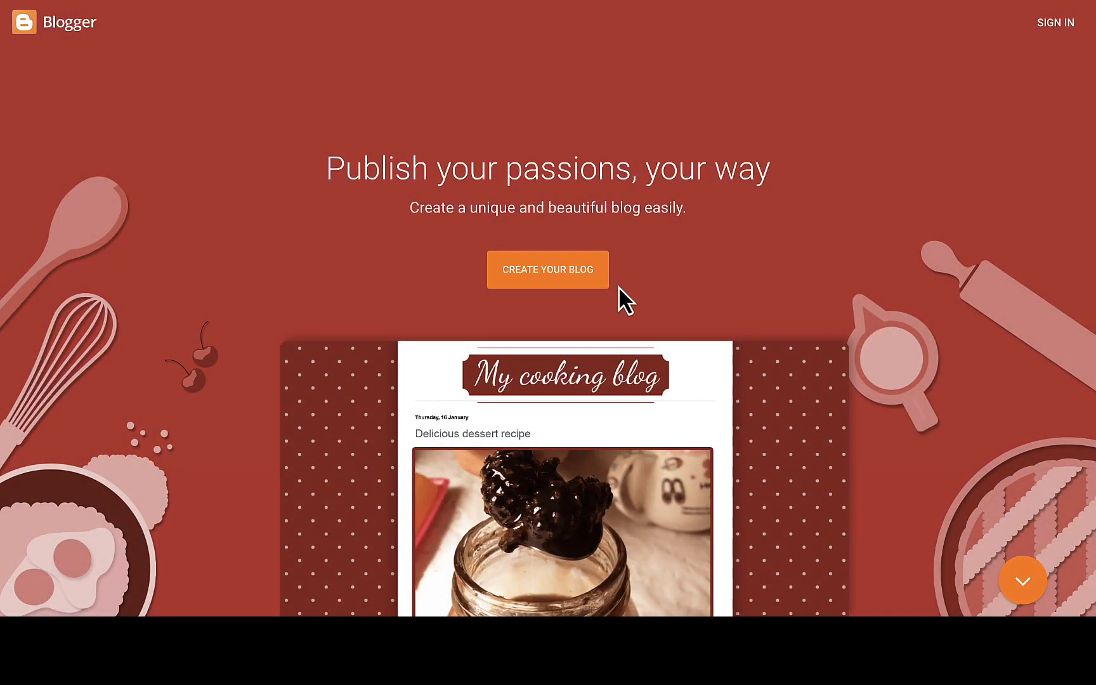
- Start creating a blog and sign in with the listed Google account by entering the account password
left_click(561, 273)
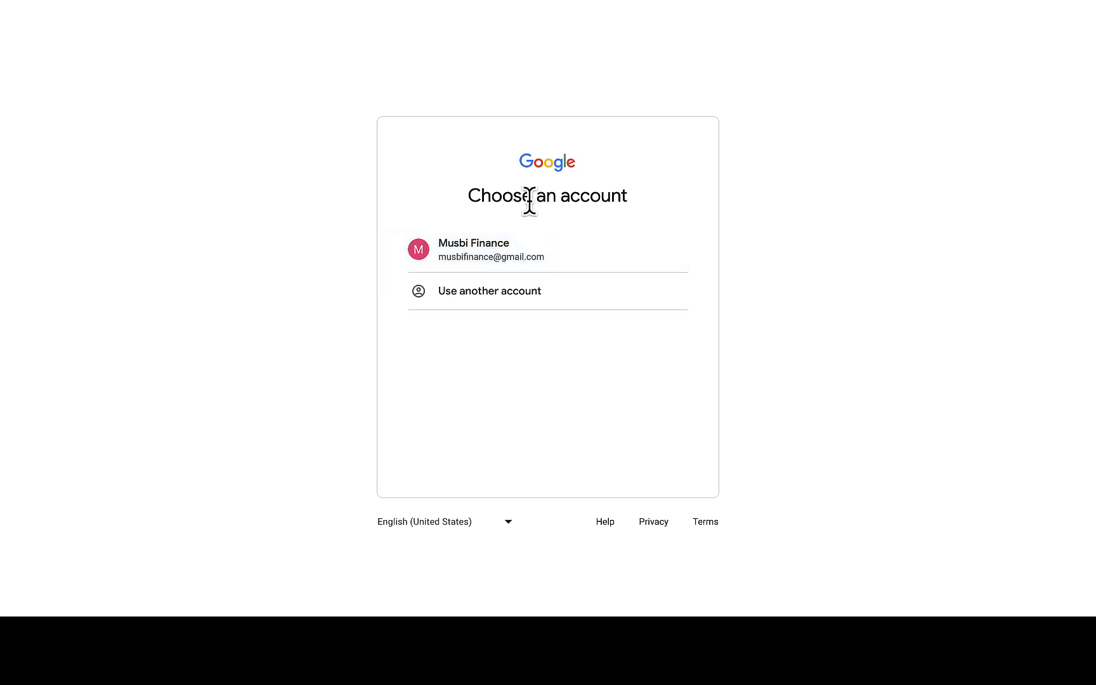
left_click(496, 251)
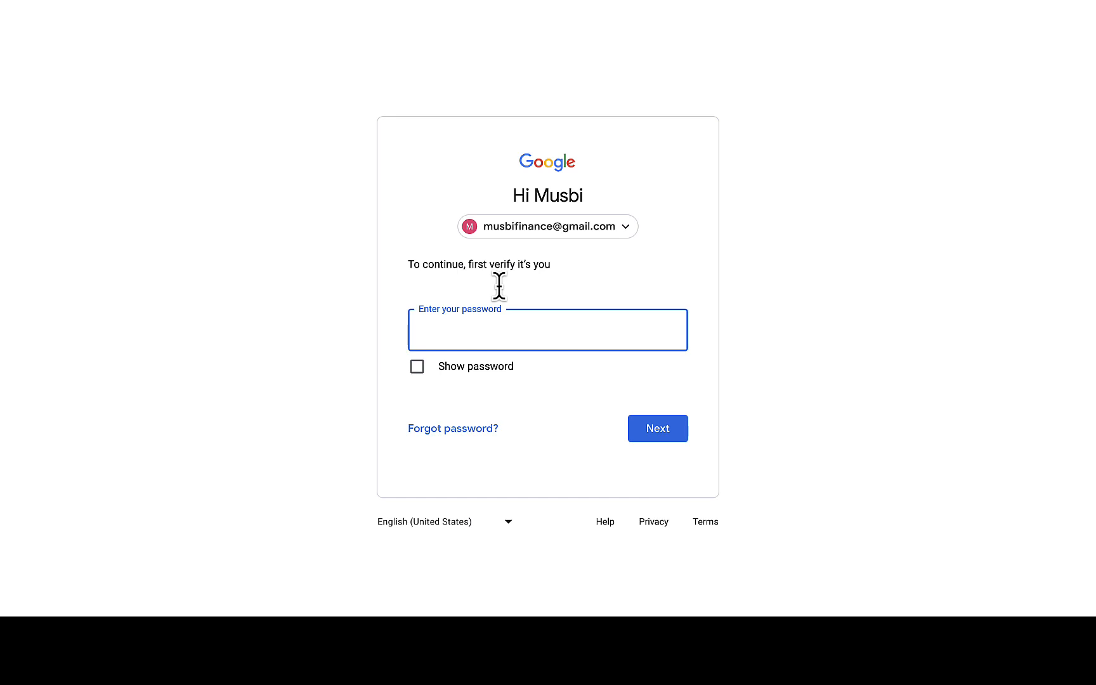
type("•••••••••••••••")
key("Return")
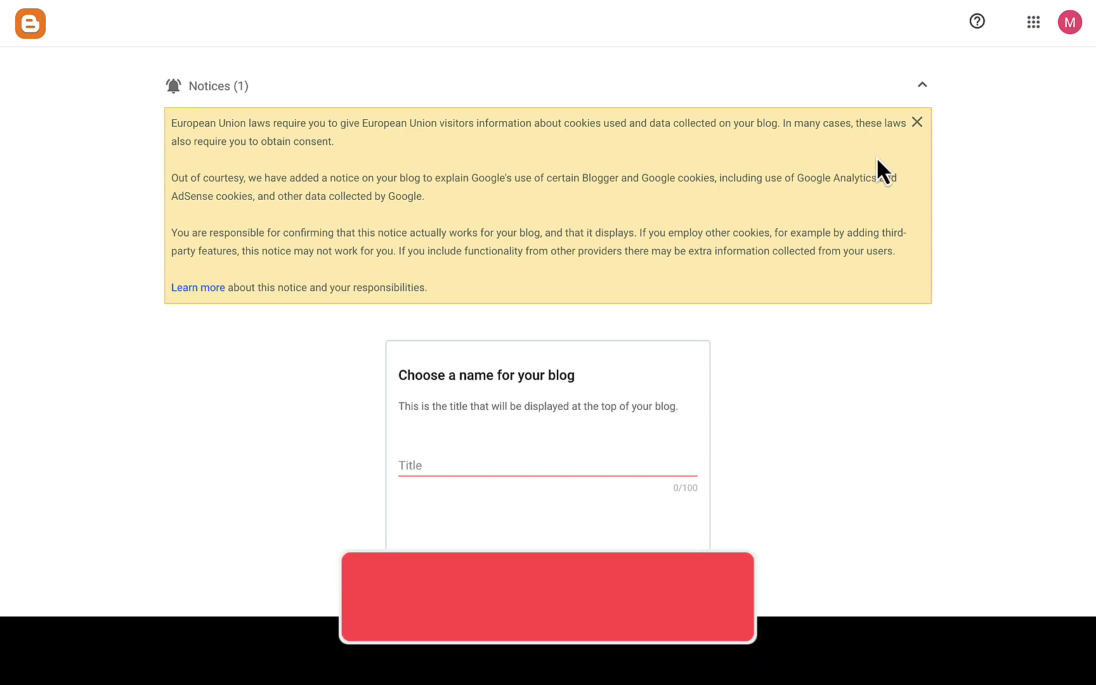
- Dismiss the cookie notice and title the blog "Musbi Finance | No1. Finance Blog Website"
left_click(917, 122)
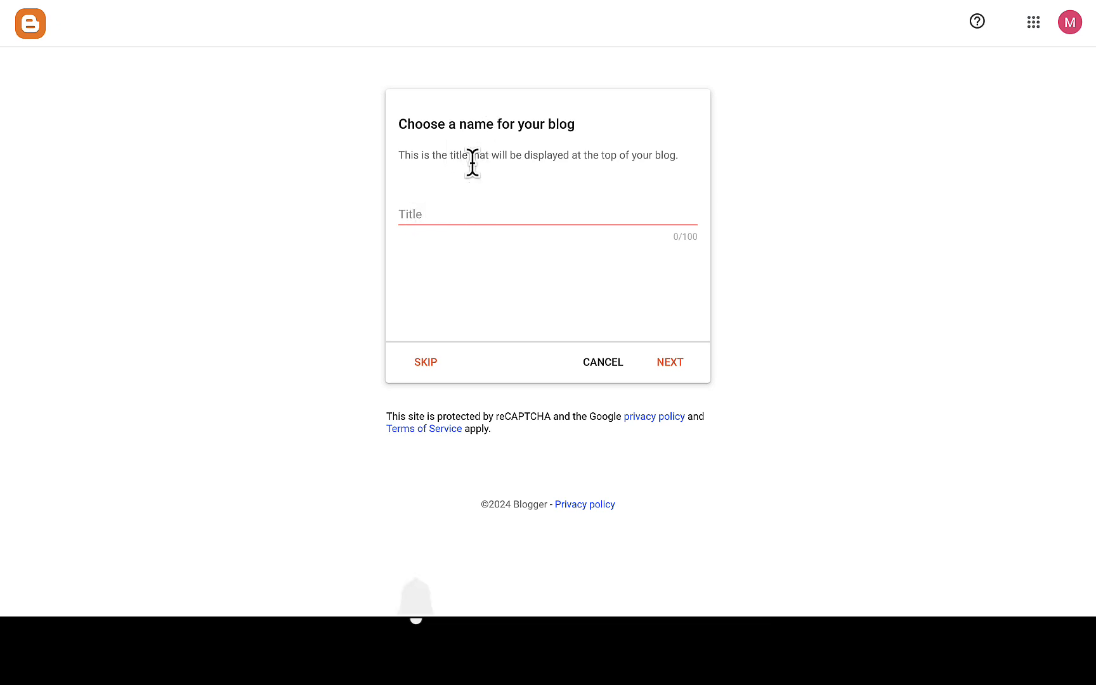
left_click(424, 211)
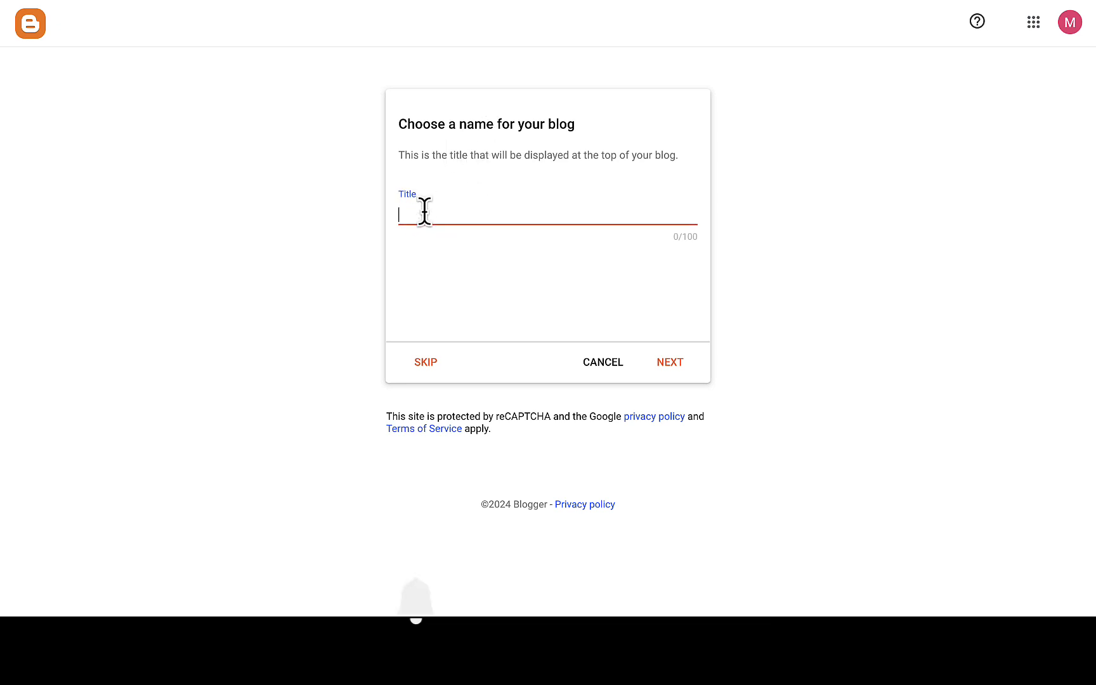
type("Music Finance")
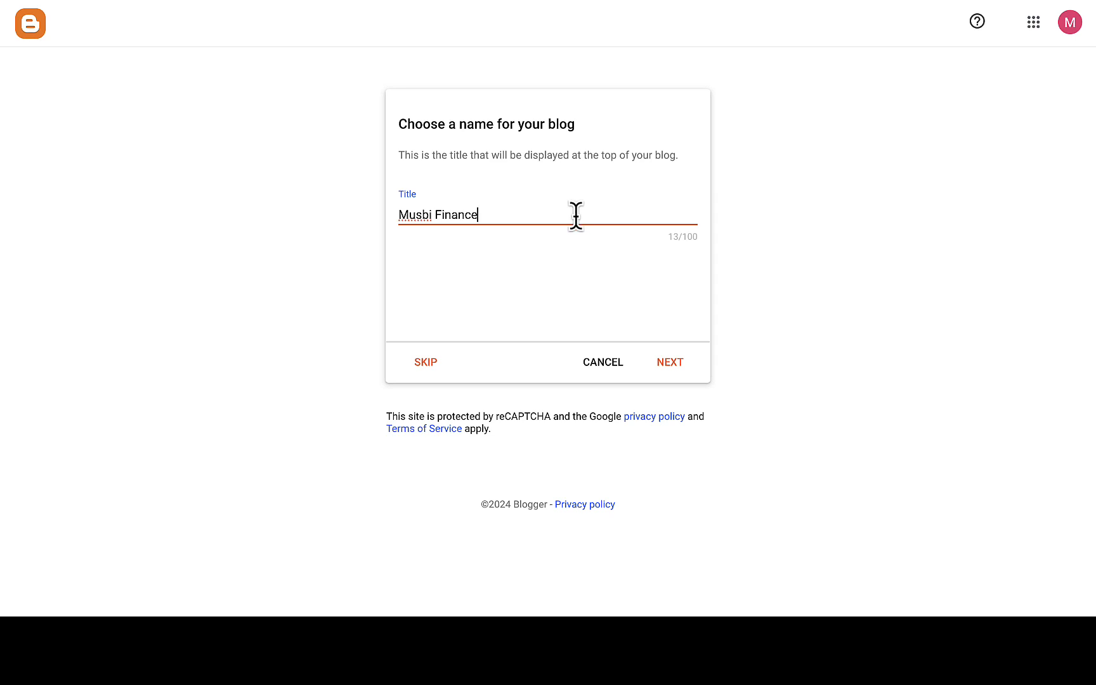
type("| No1. Finance Blog Website")
left_click(672, 364)
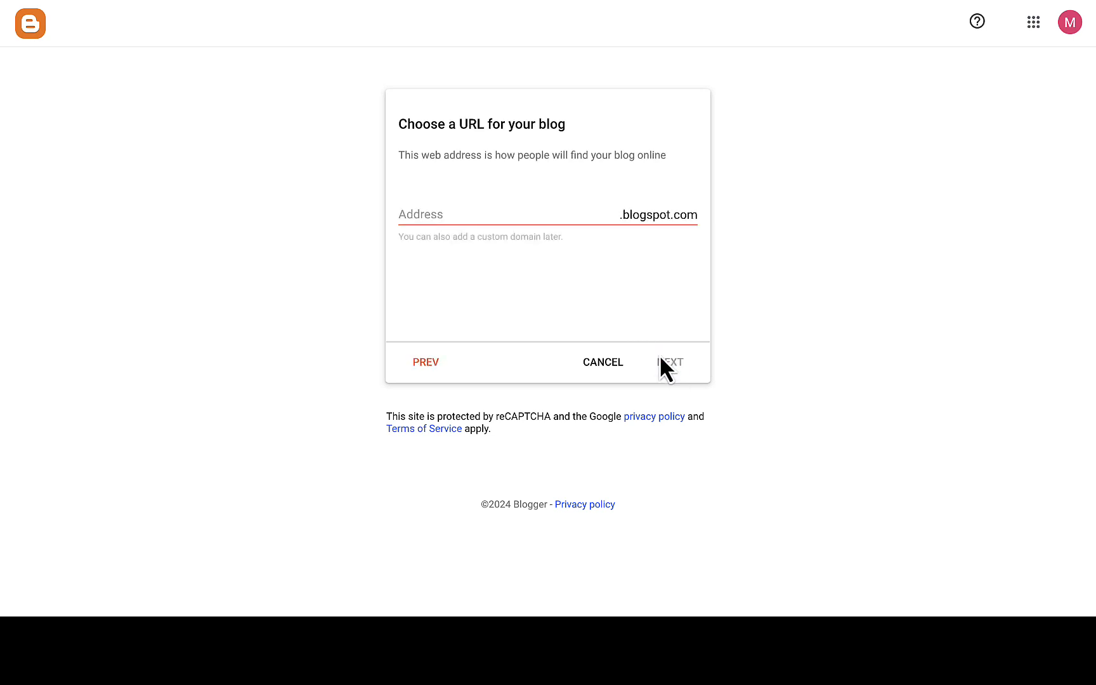
- Set the blog's web address to musbifinance.blogspot.com
left_click(443, 211)
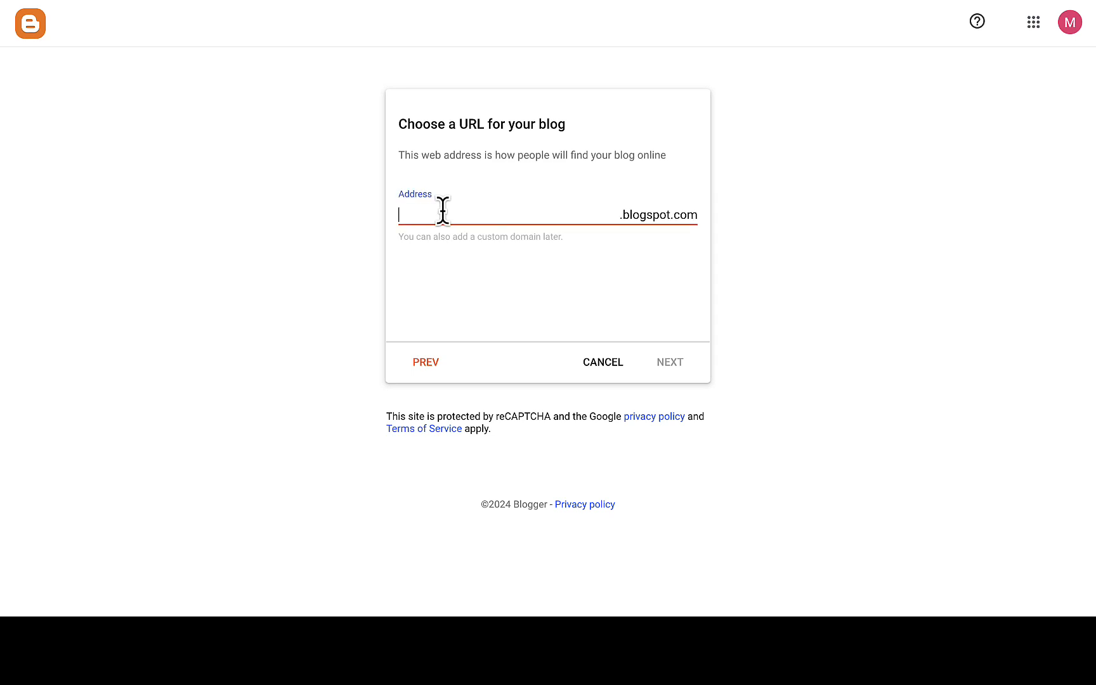
type("mu")
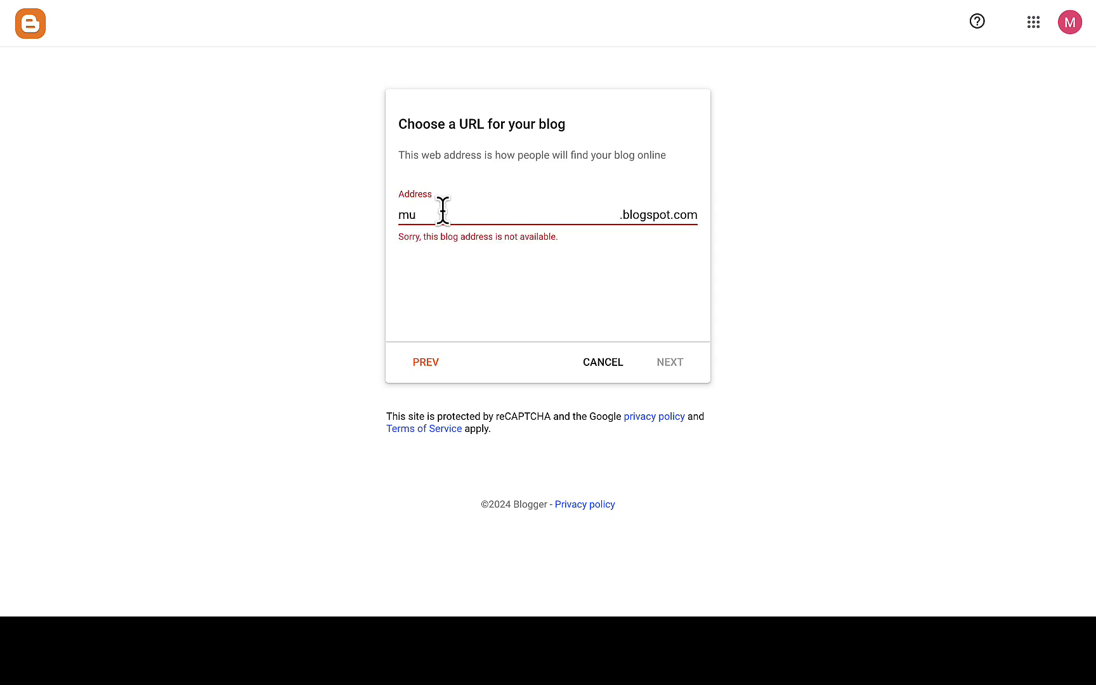
type("sbifinance")
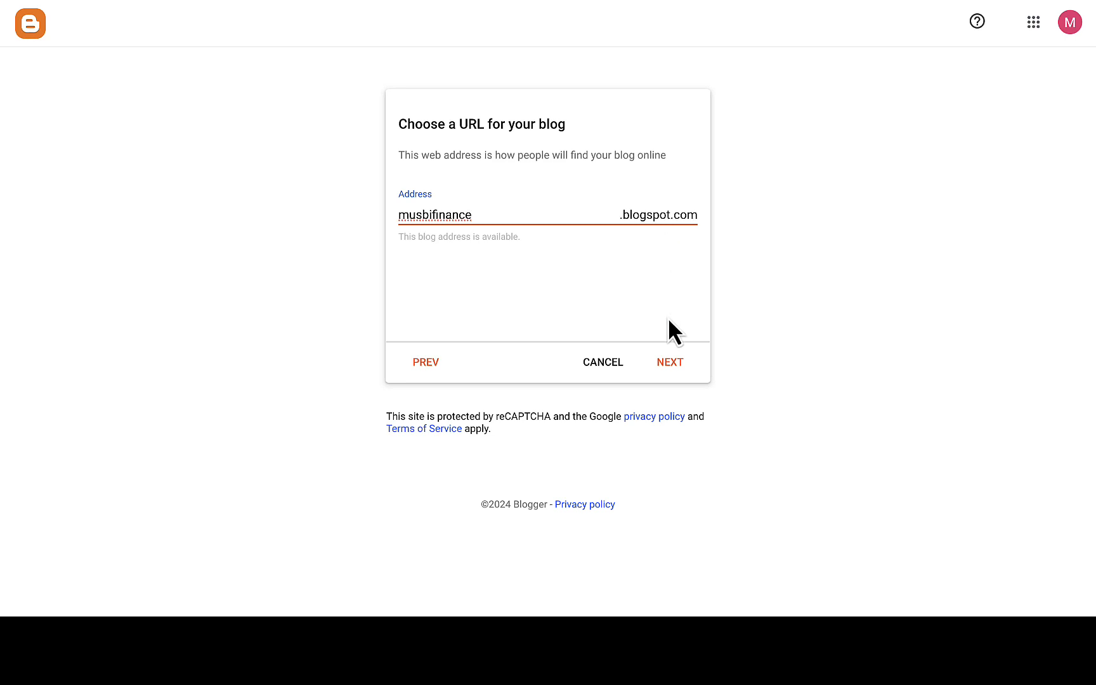
left_click(674, 365)
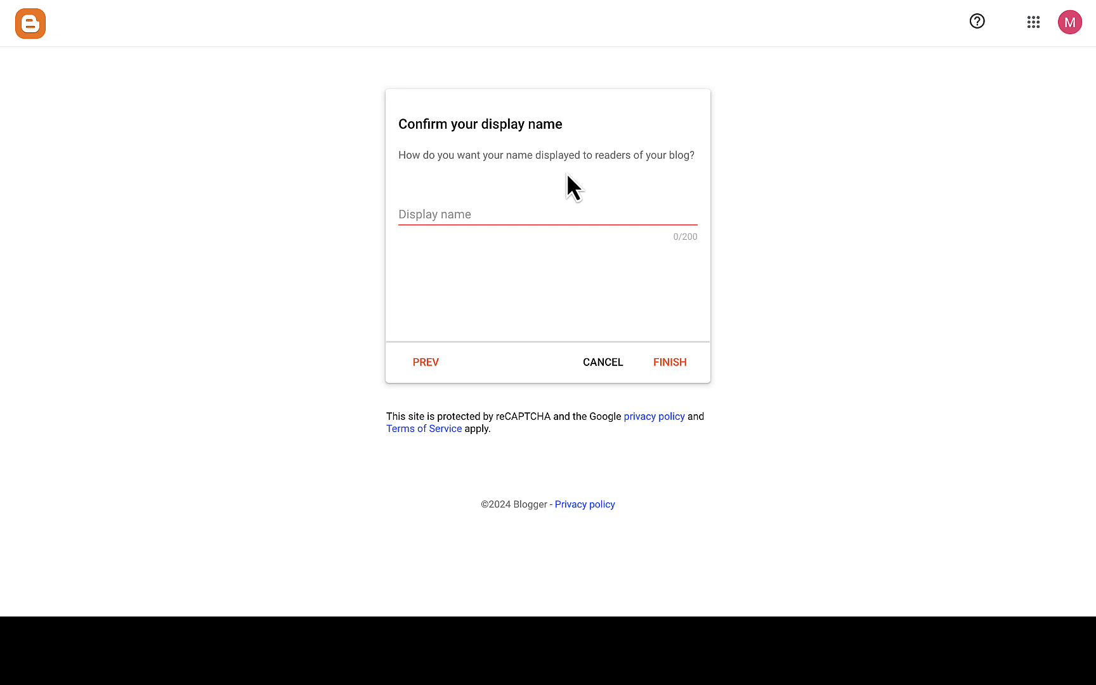
- Set the display name to Musbi Finance, finish creating the blog and dismiss the cookie notice
left_click(453, 215)
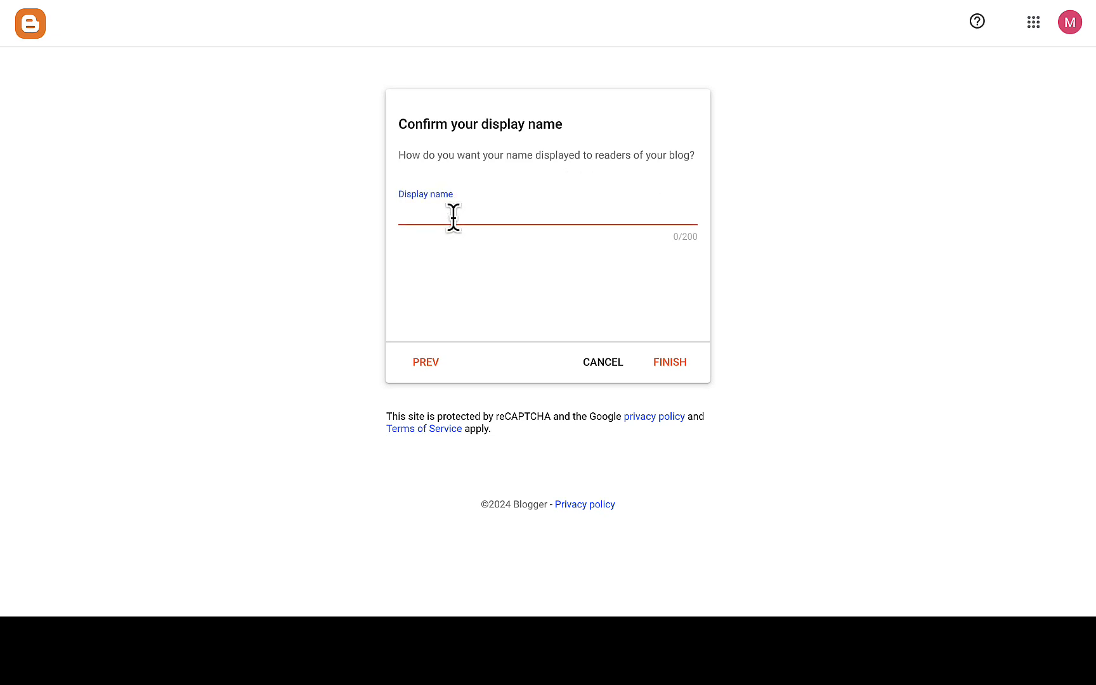
type("Musbi Finance")
left_click(666, 363)
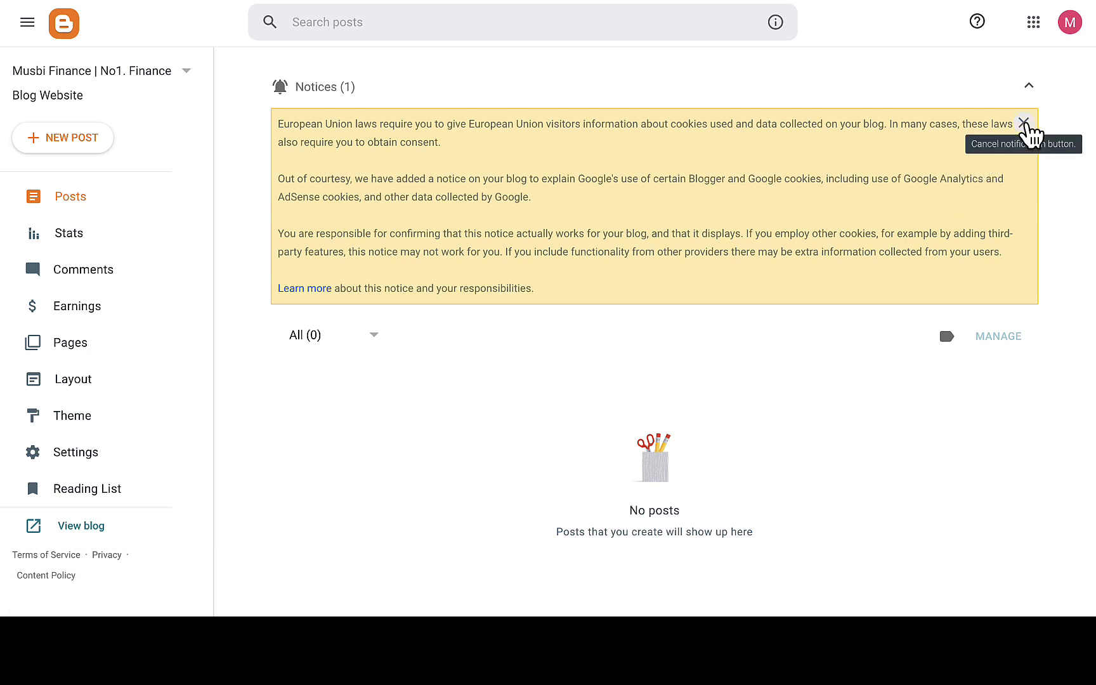
left_click(1024, 123)
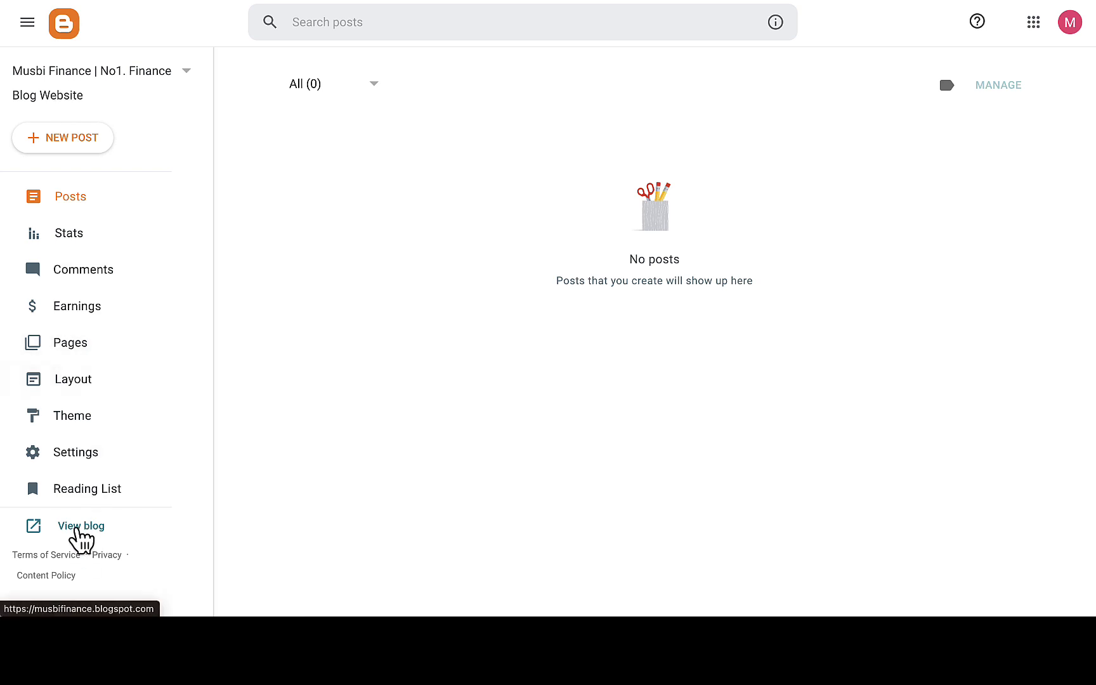
- View the live blog in a new browser tab and return to the blog's dashboard
right_click(76, 527)
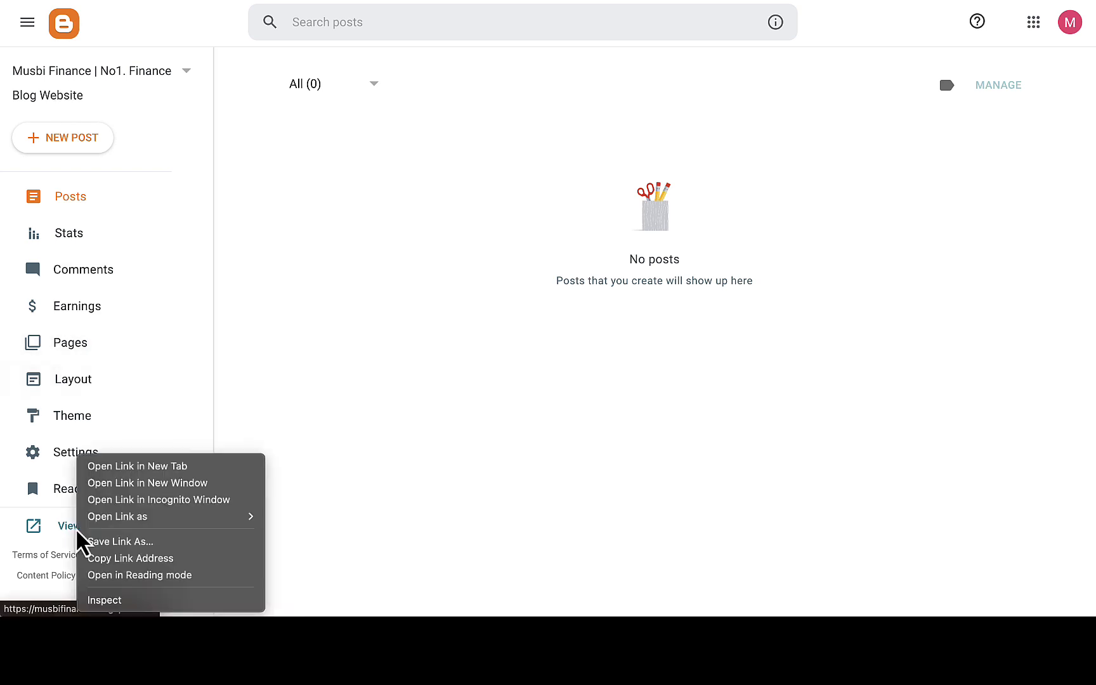
left_click(151, 466)
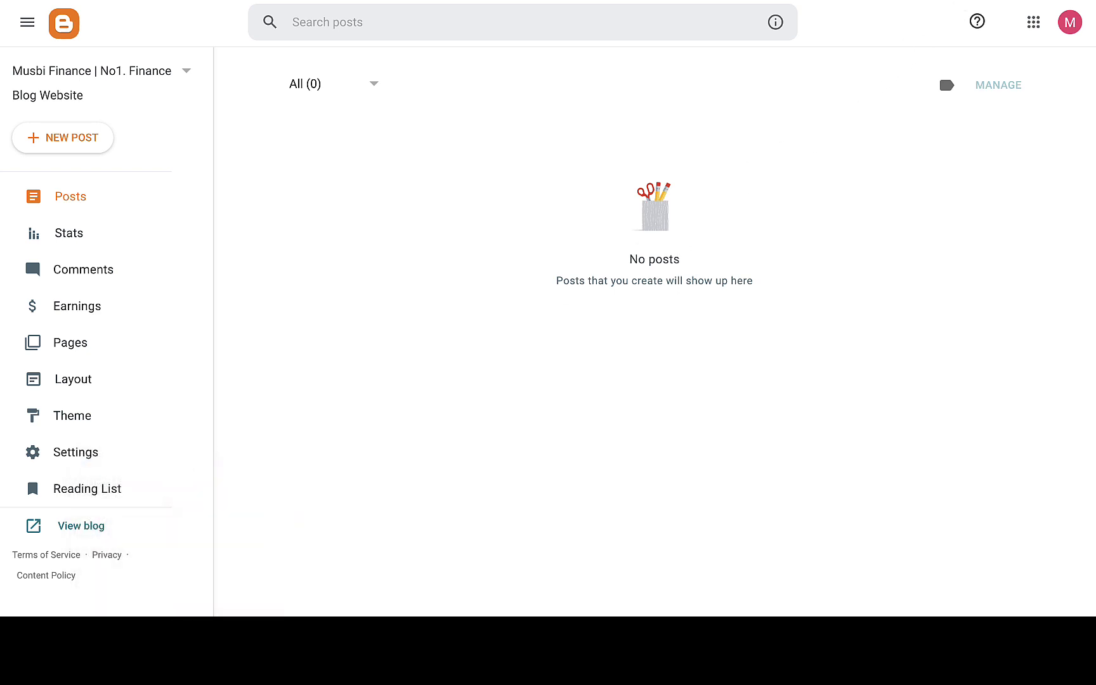
key("ctrl+Tab")
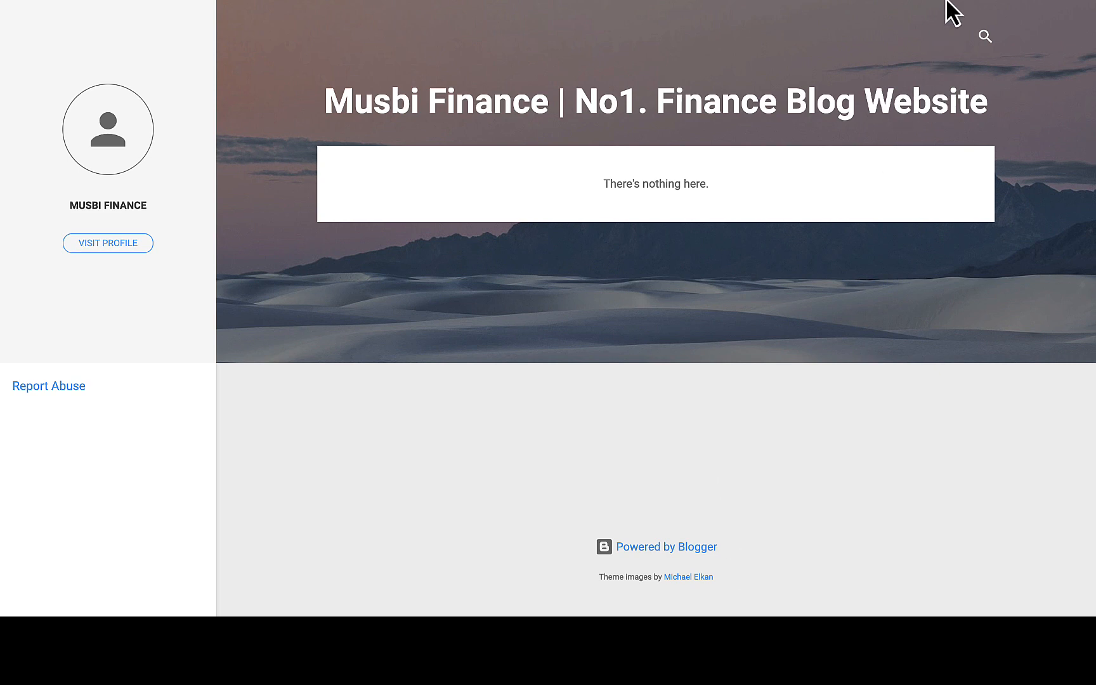
left_click(971, 0)
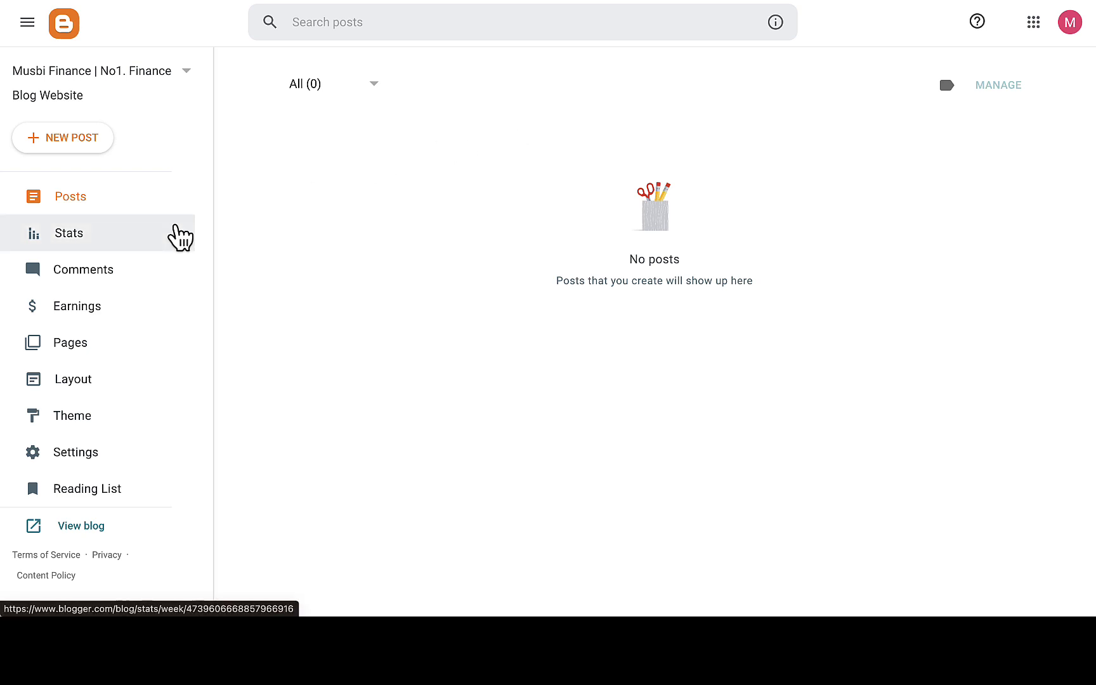
- Look through the blog's Stats, Comments, Earnings and Pages sections, including the filter options for pages
left_click(72, 237)
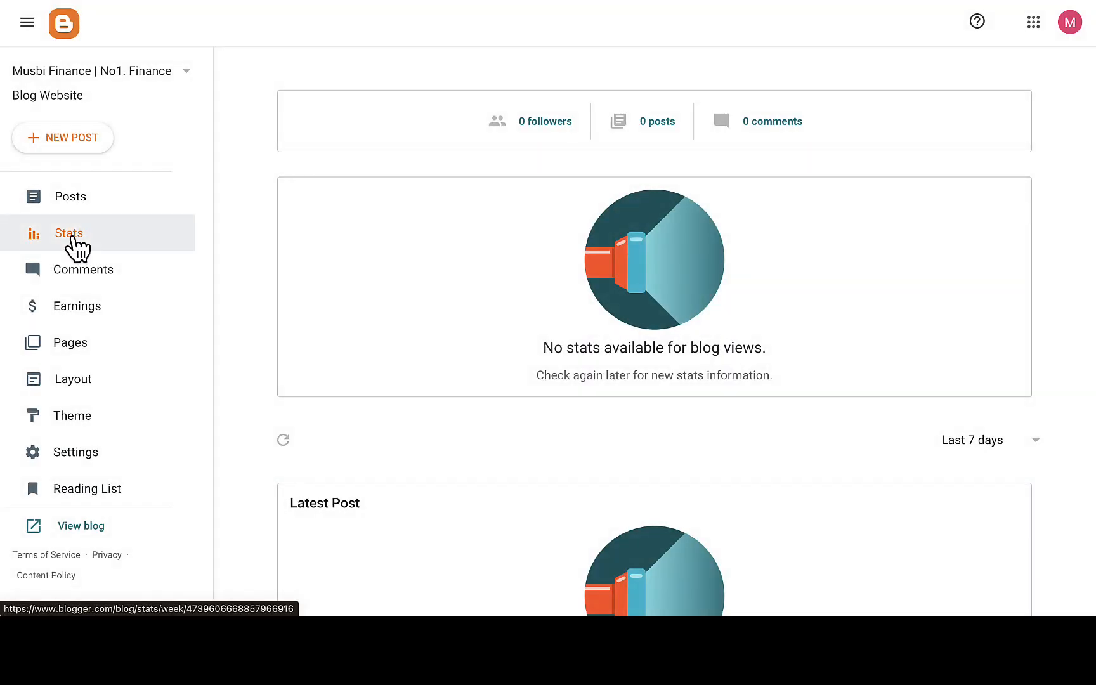
left_click(87, 273)
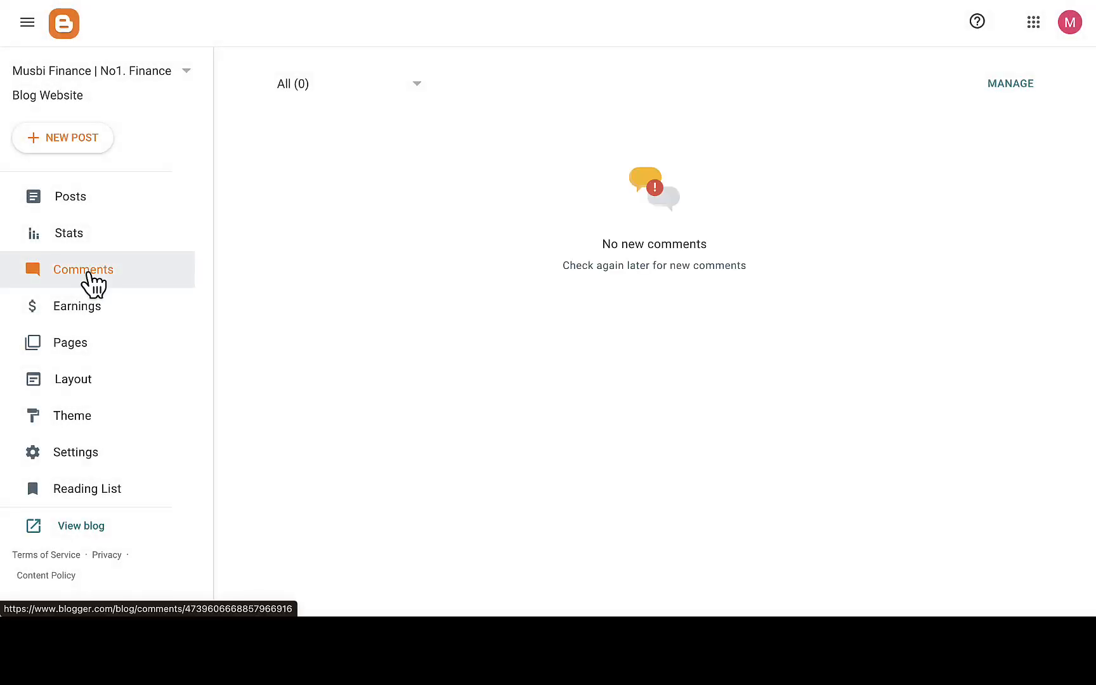
left_click(77, 313)
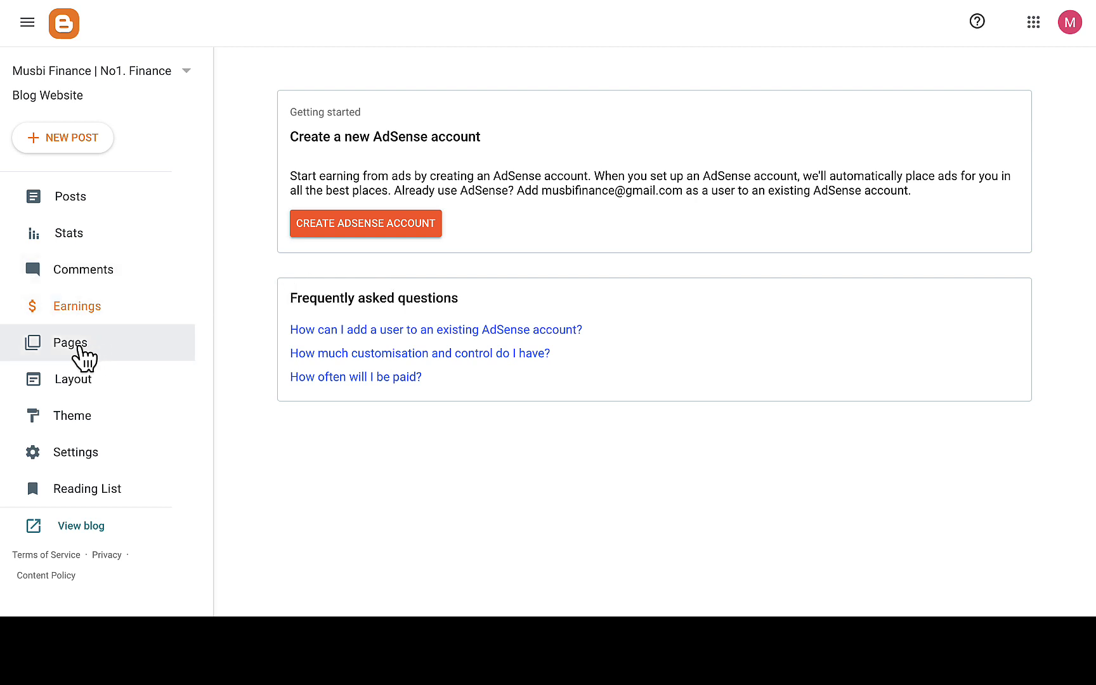
left_click(78, 347)
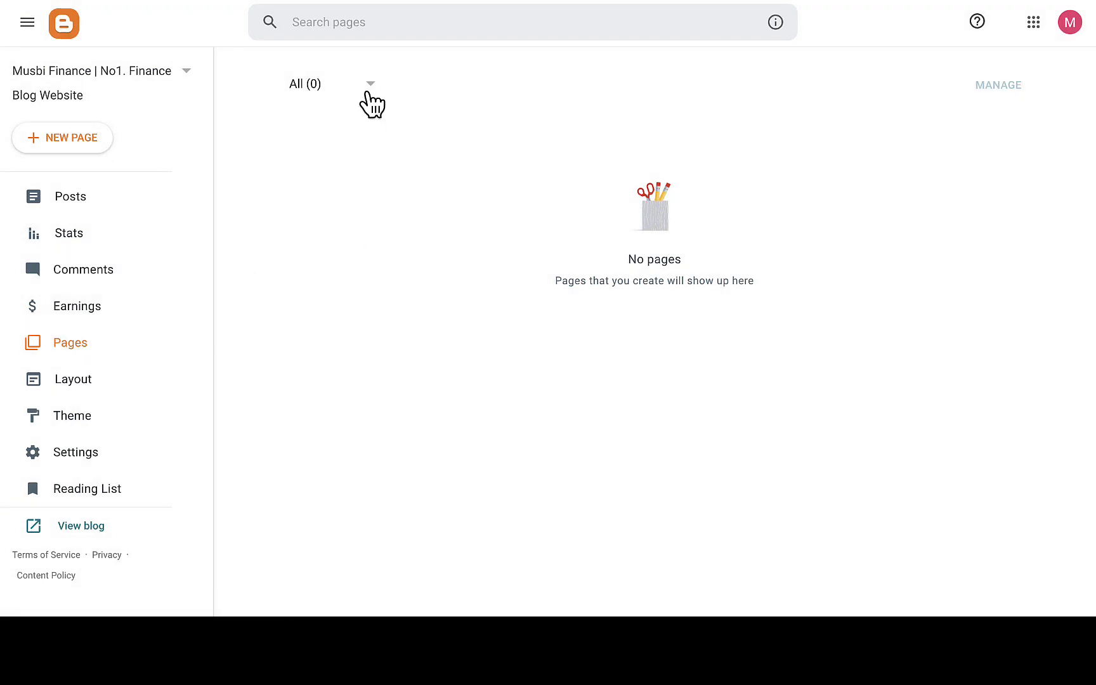
left_click(369, 84)
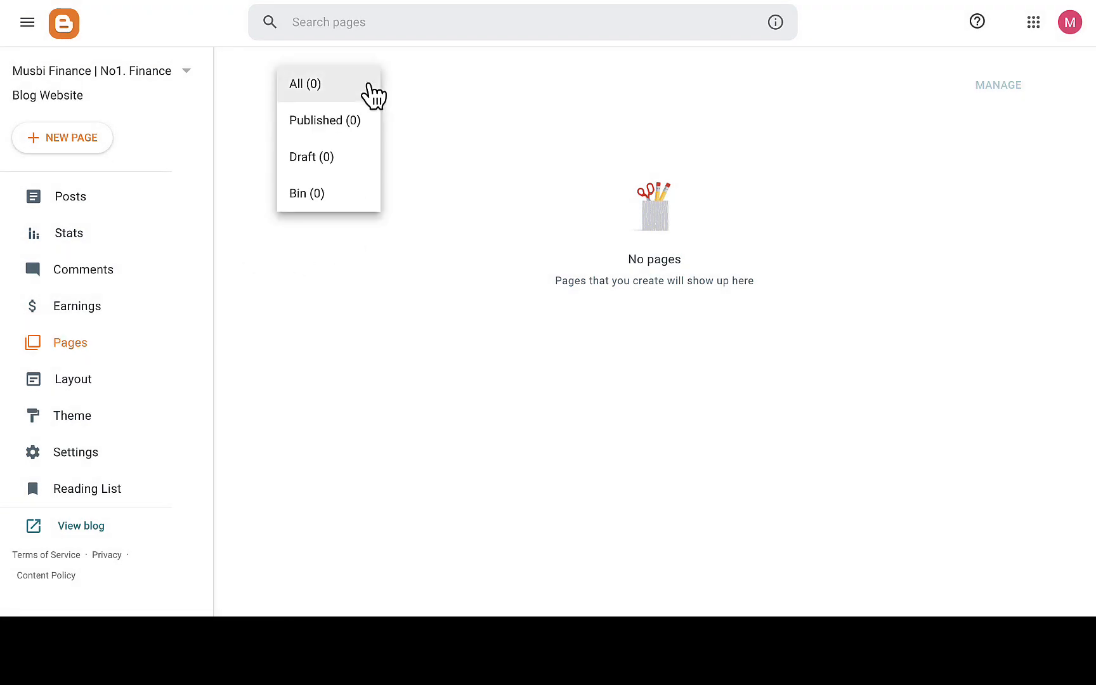
left_click(412, 244)
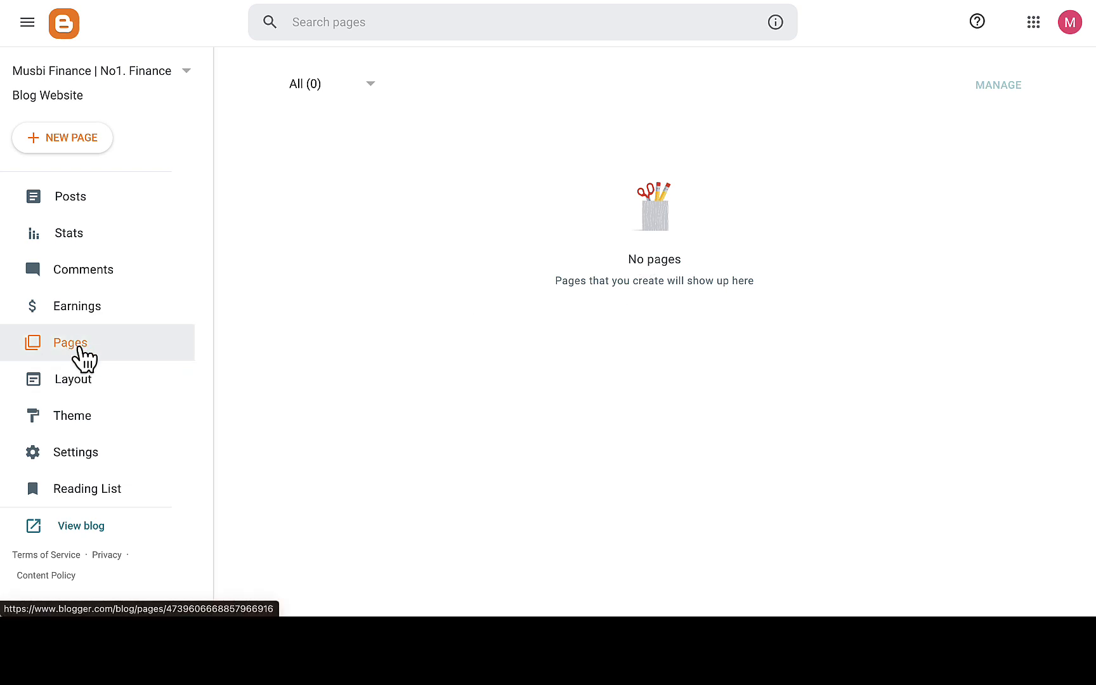
- Open the Pages gadget of the layout's top page list and turn on showing the widget
left_click(76, 386)
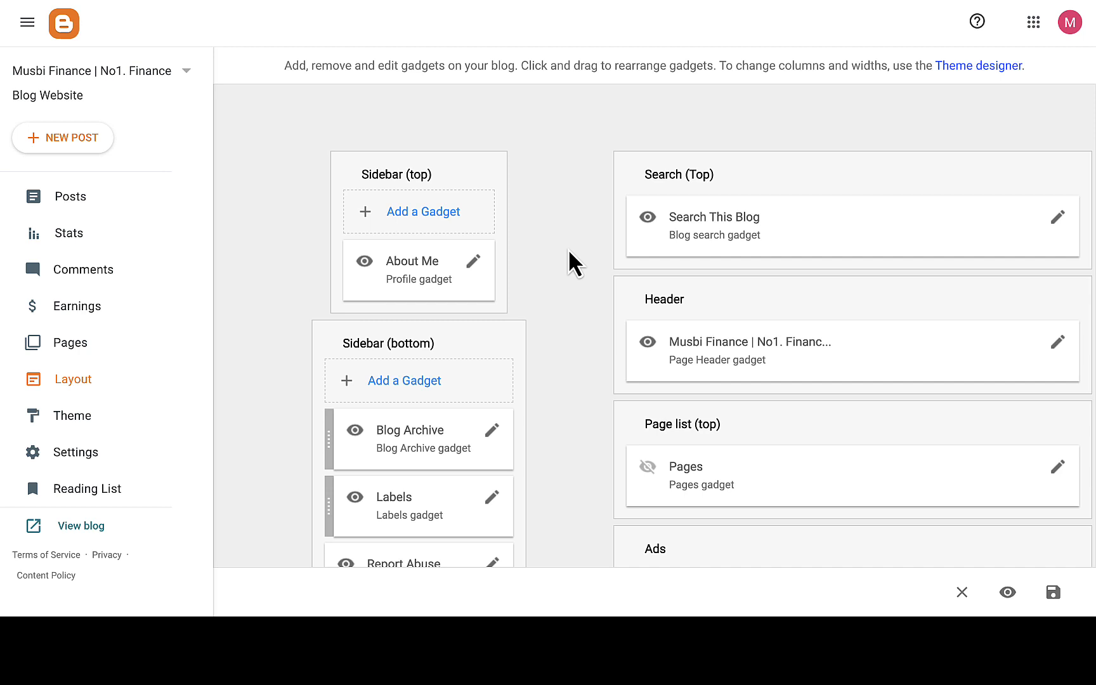
scroll(568, 249, "down", 1)
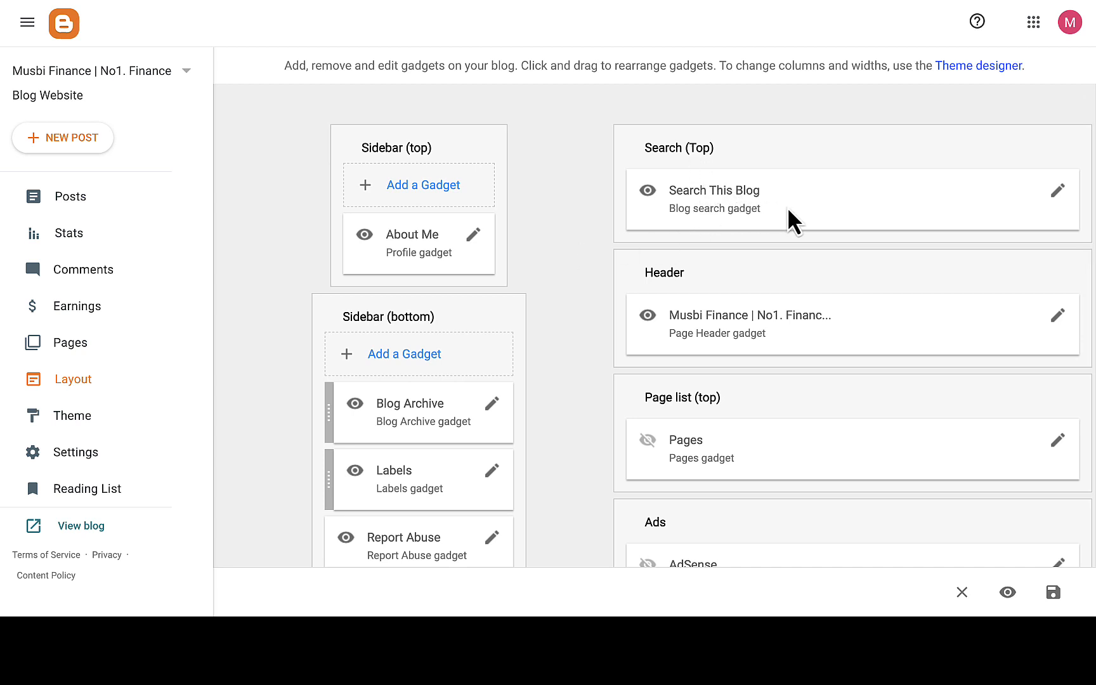
scroll(777, 337, "down", 2)
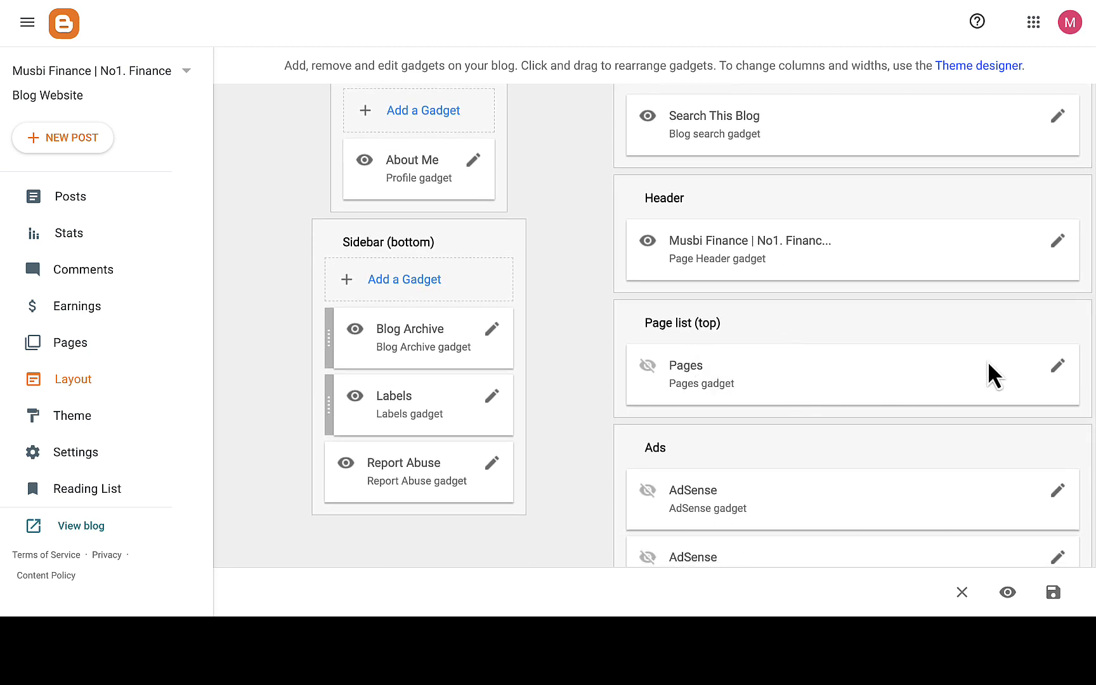
left_click(1058, 367)
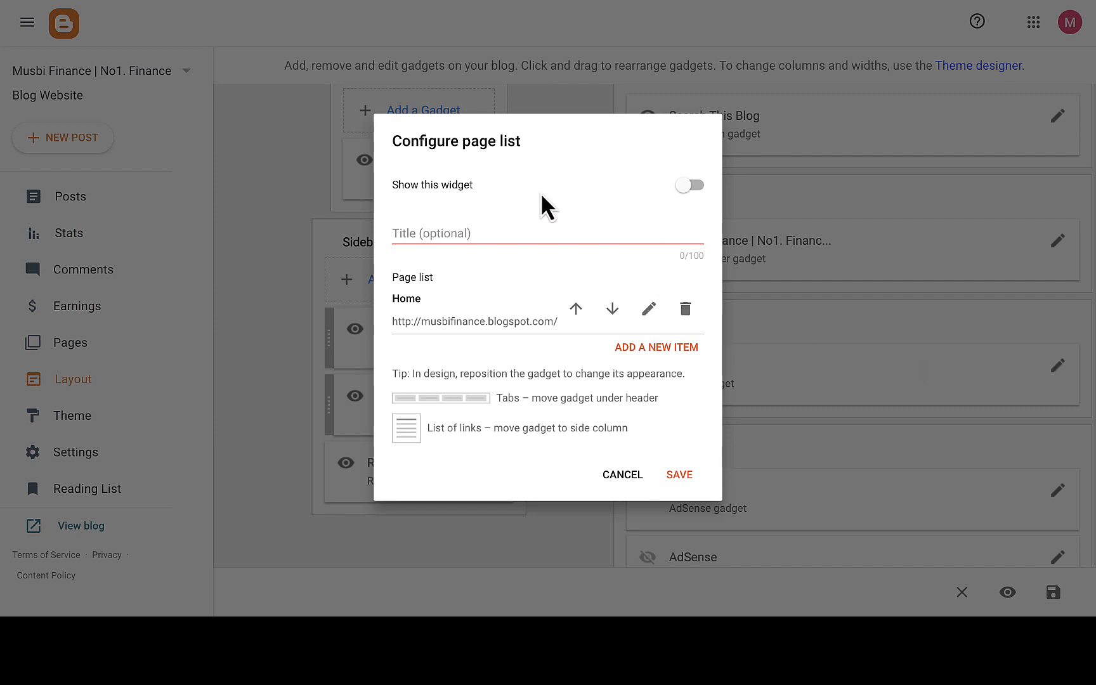
left_click(696, 190)
left_click(662, 352)
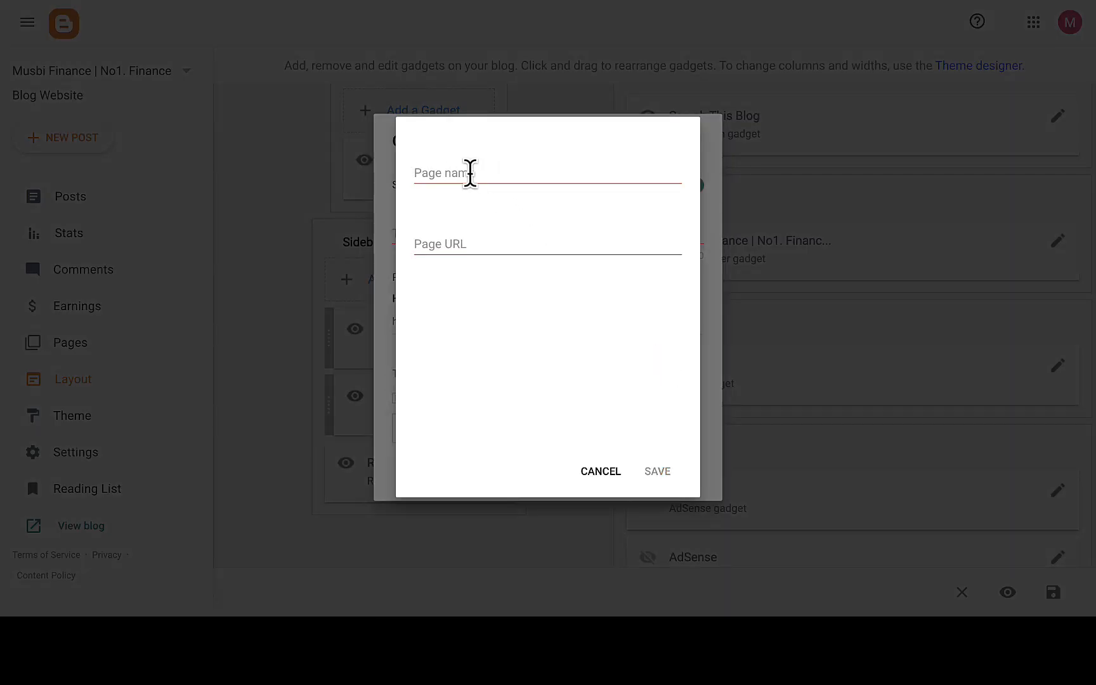
left_click(470, 173)
left_click(470, 173)
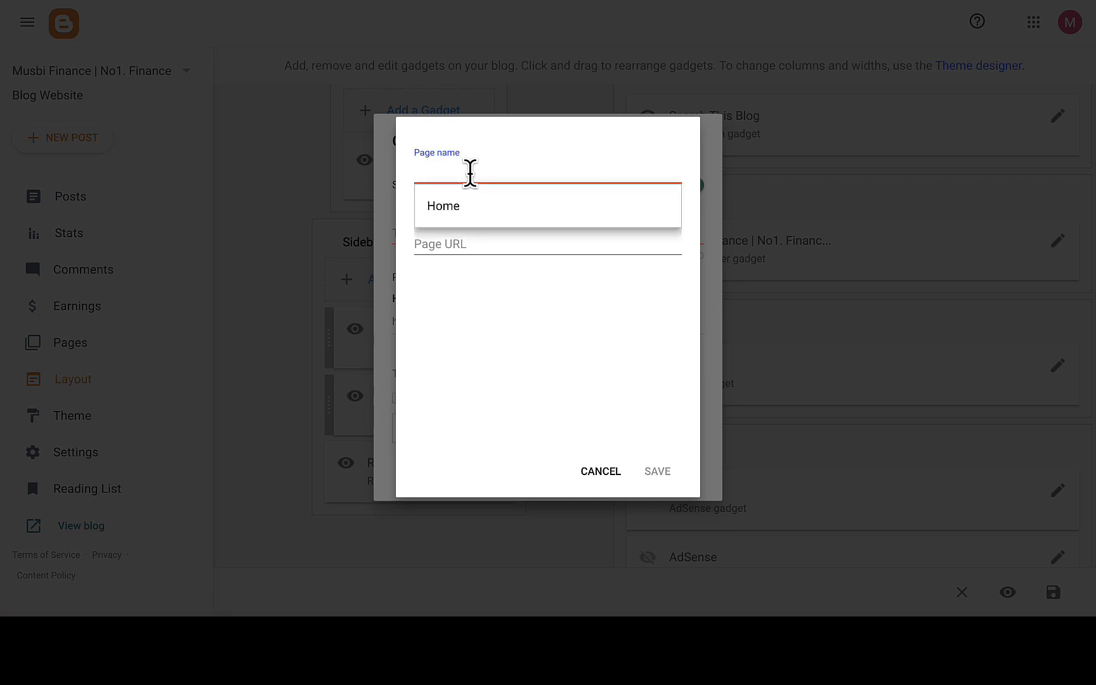
type("Abo")
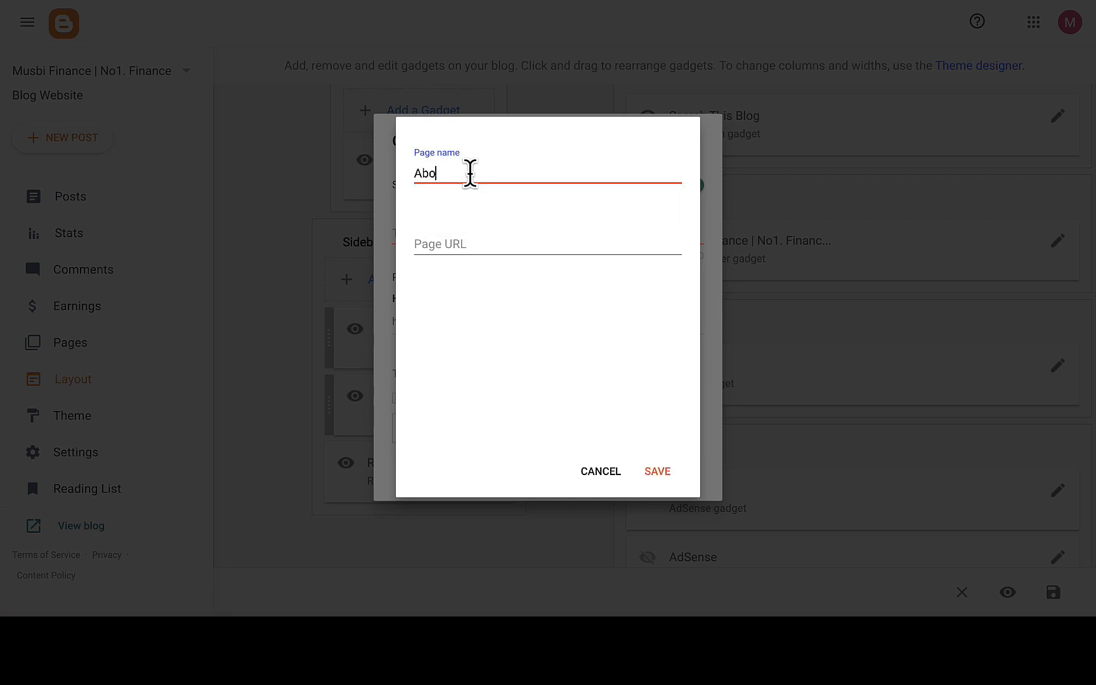
type("ut us")
left_click(471, 241)
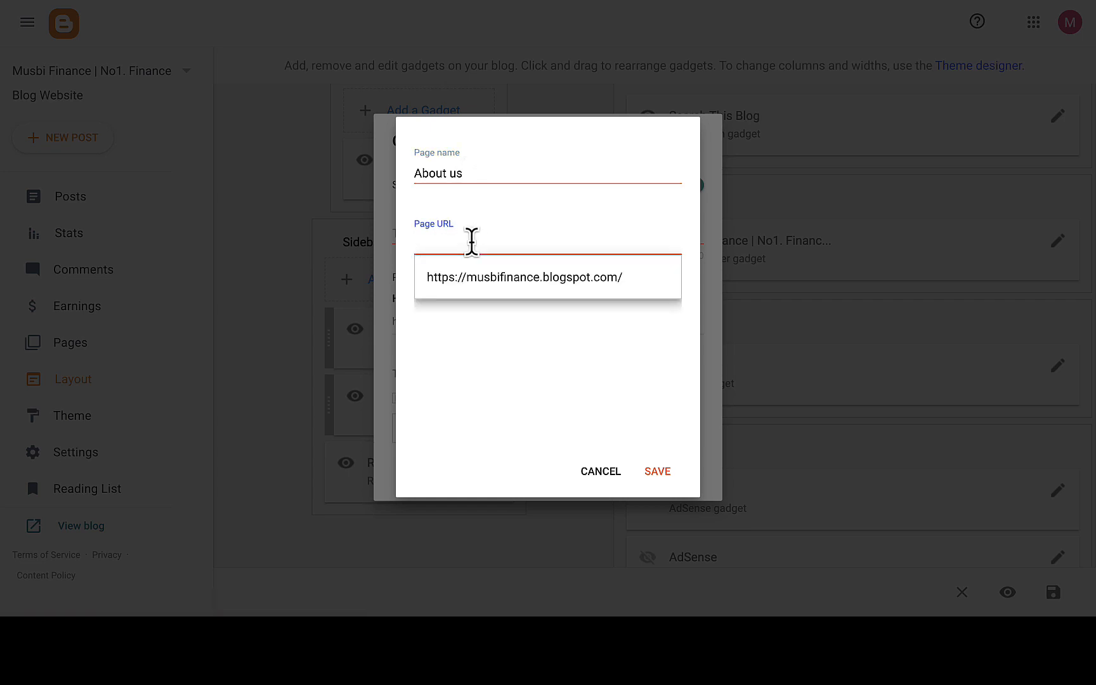
left_click(537, 277)
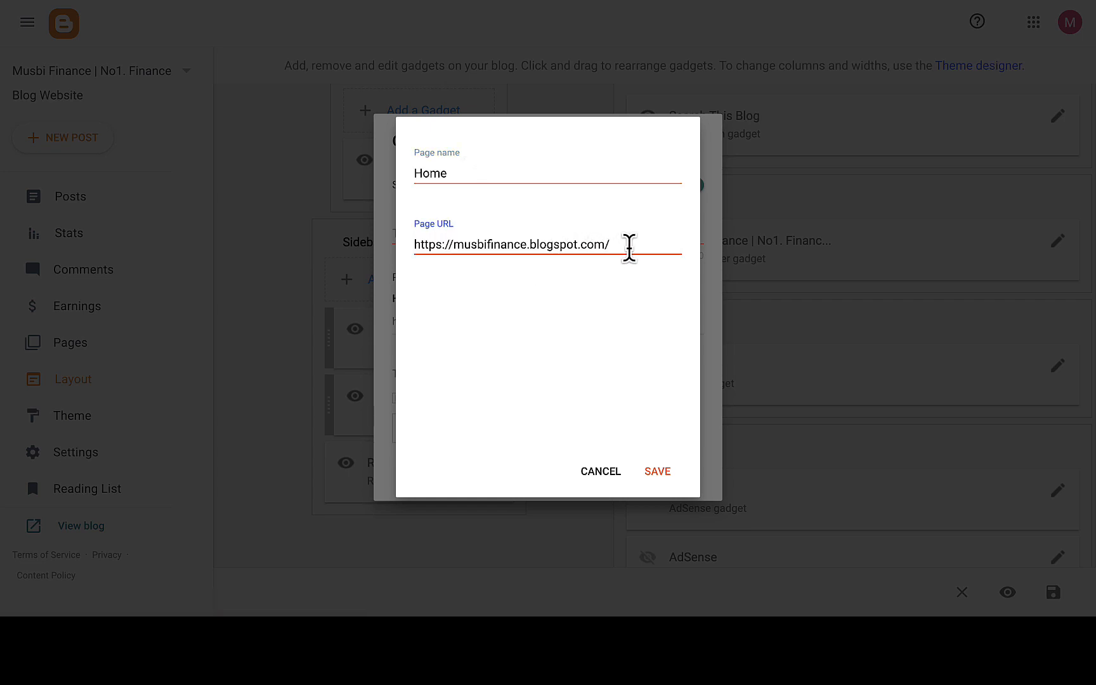
type("about-us")
- Replace the new page list item's page name with "About us"
left_click(452, 170)
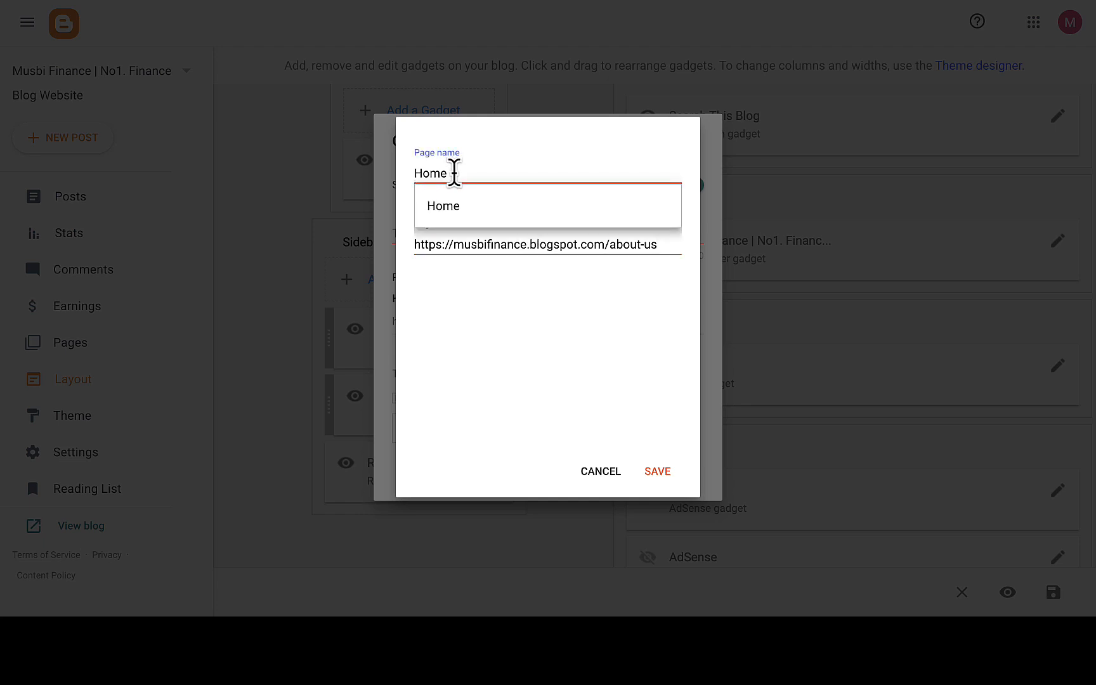
key("BackSpace")
key("BackSpace")
key("BackSpace")
key("BackSpace")
type("About us")
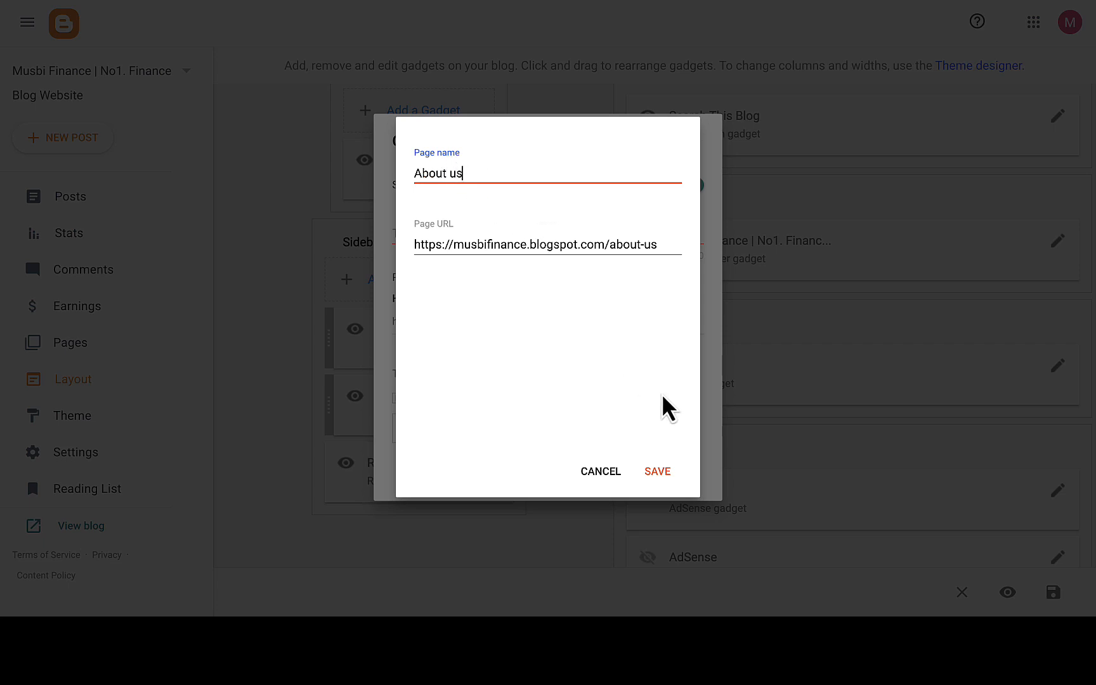
- Save the About us item and the page list, and reload the live blog to check its navigation links
left_click(658, 473)
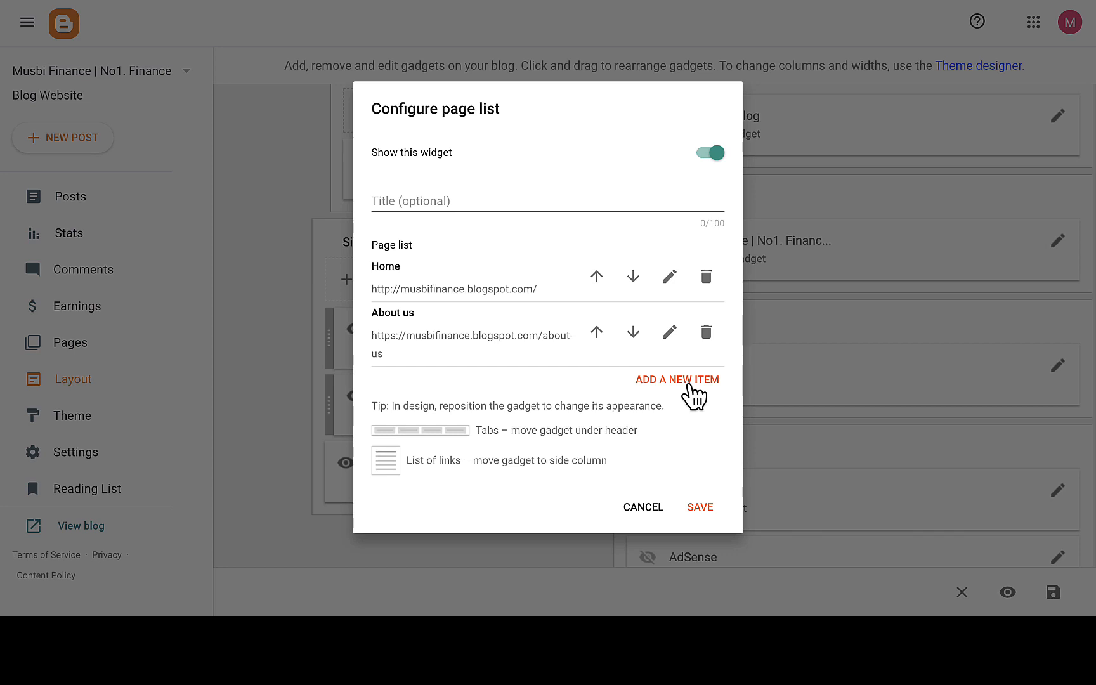
left_click(703, 508)
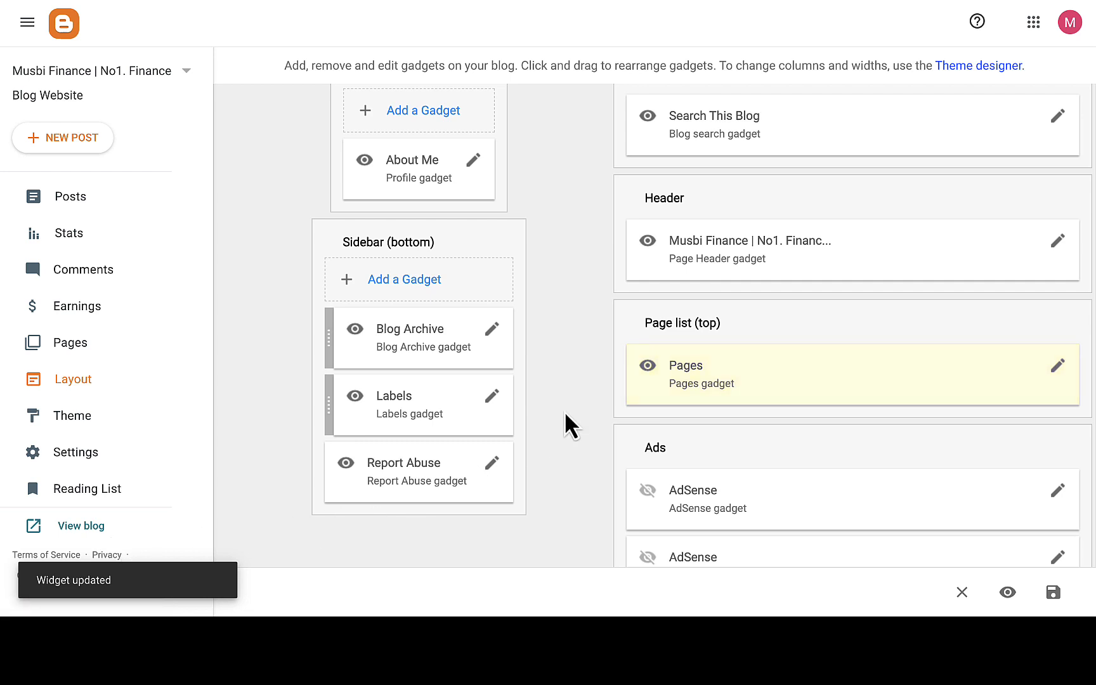
left_click(941, 2)
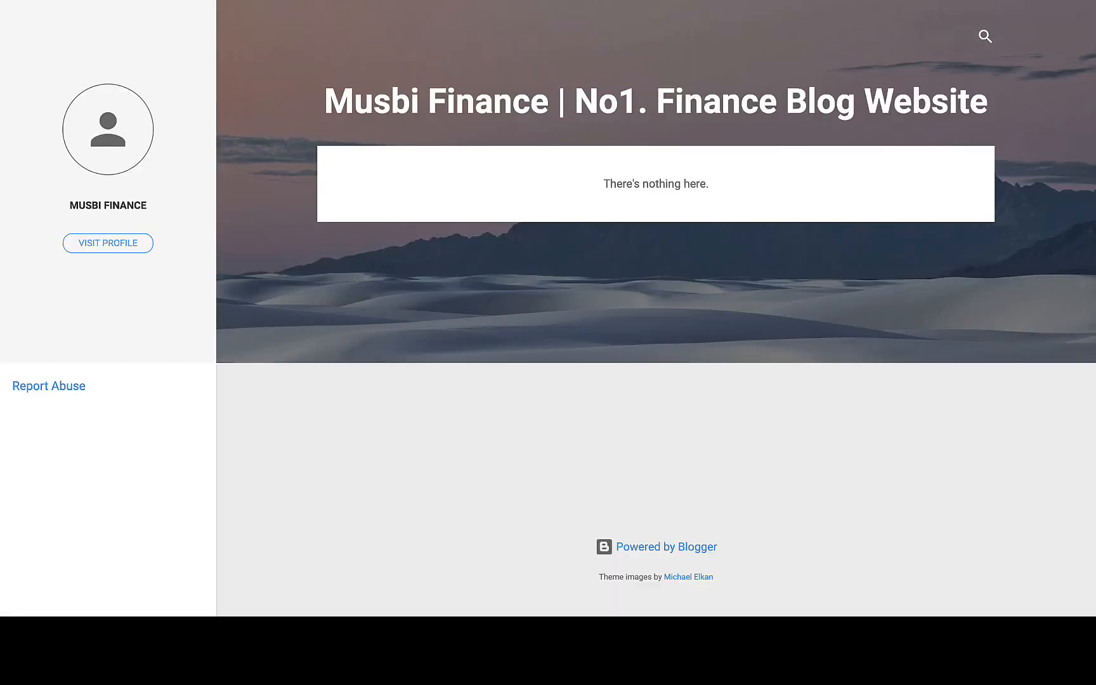
left_click(73, 0)
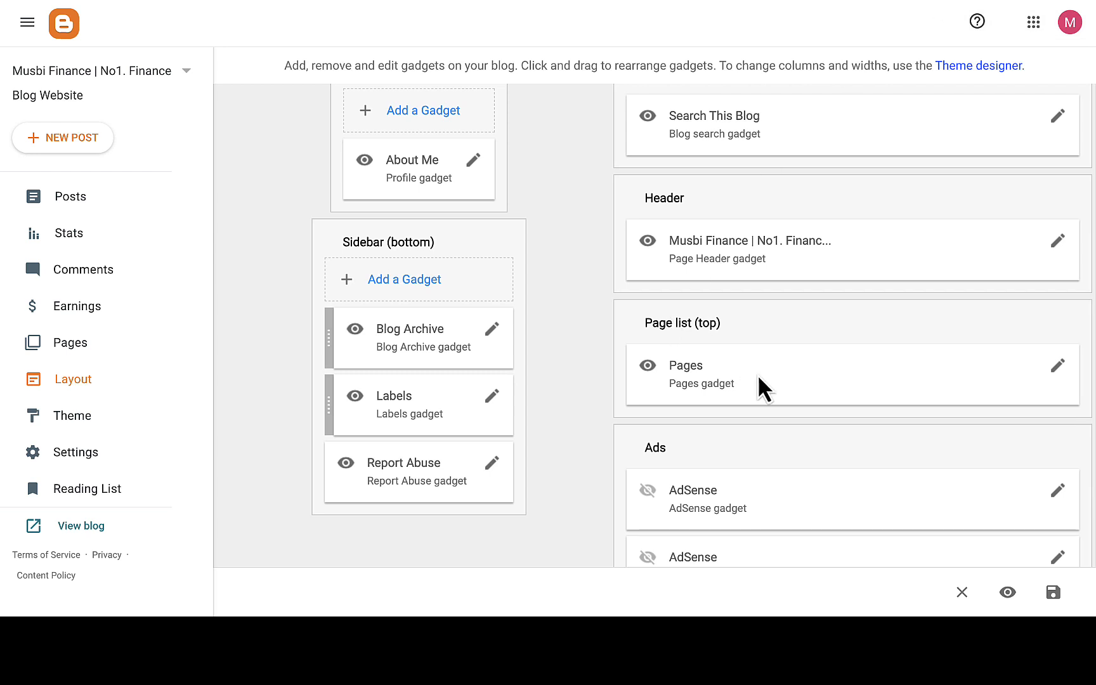
- Delete the About us item from the top page list and save the list
left_click(1057, 366)
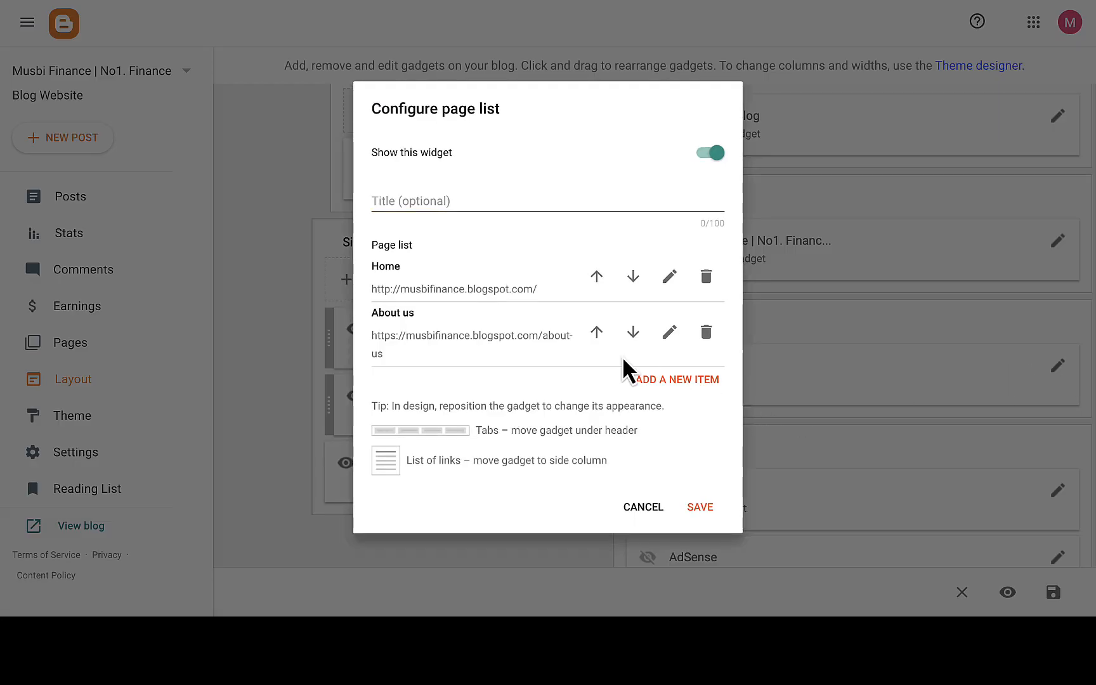
left_click(706, 332)
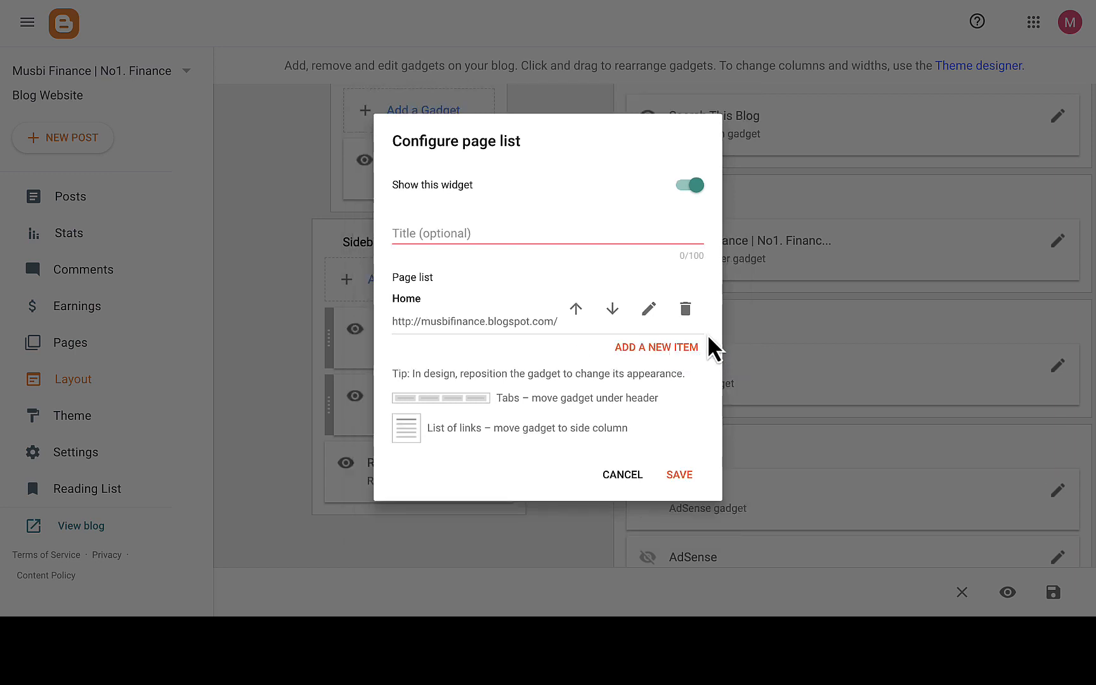
left_click(686, 483)
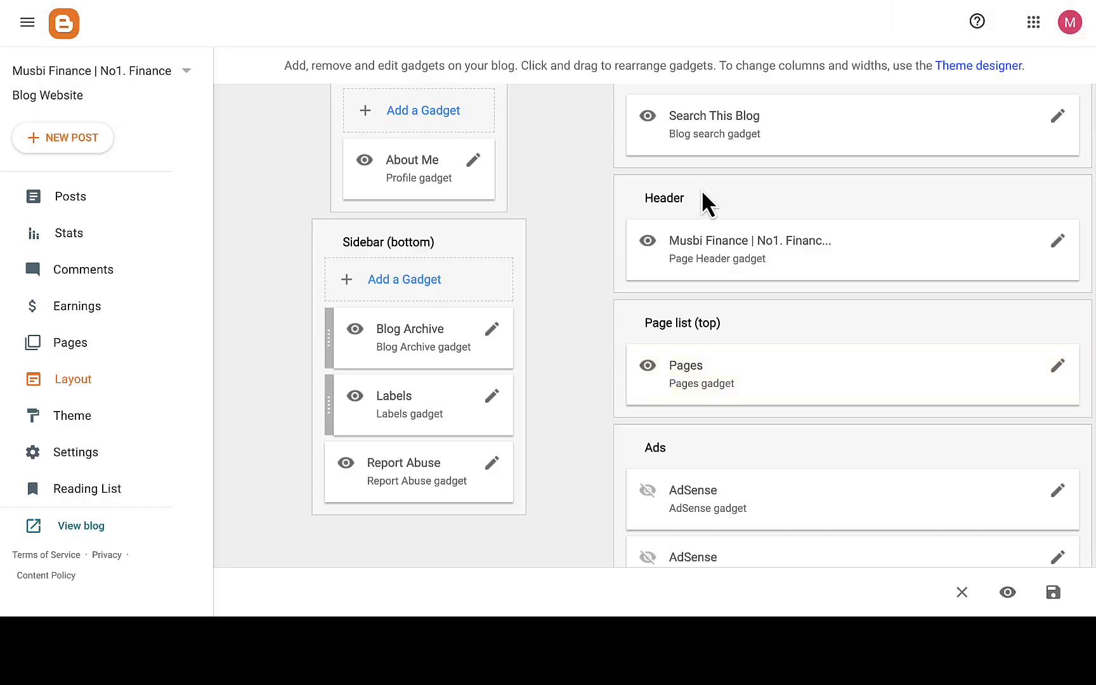
- Turn off showing the Pages gadget, save it and check the live blog
left_click(1057, 367)
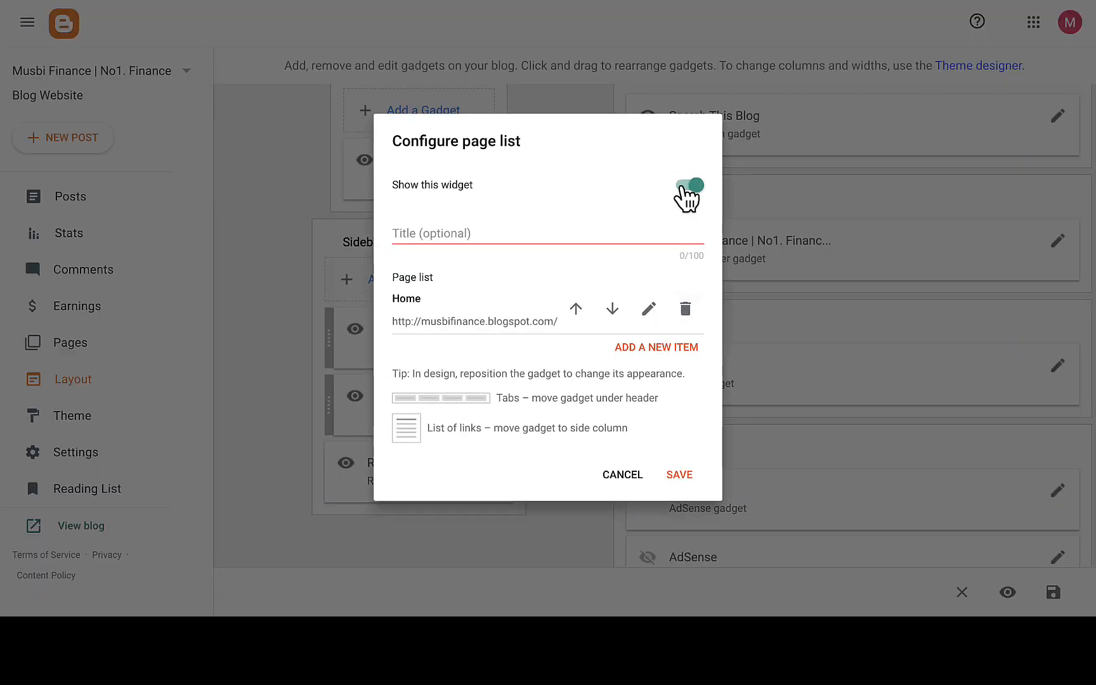
left_click(682, 189)
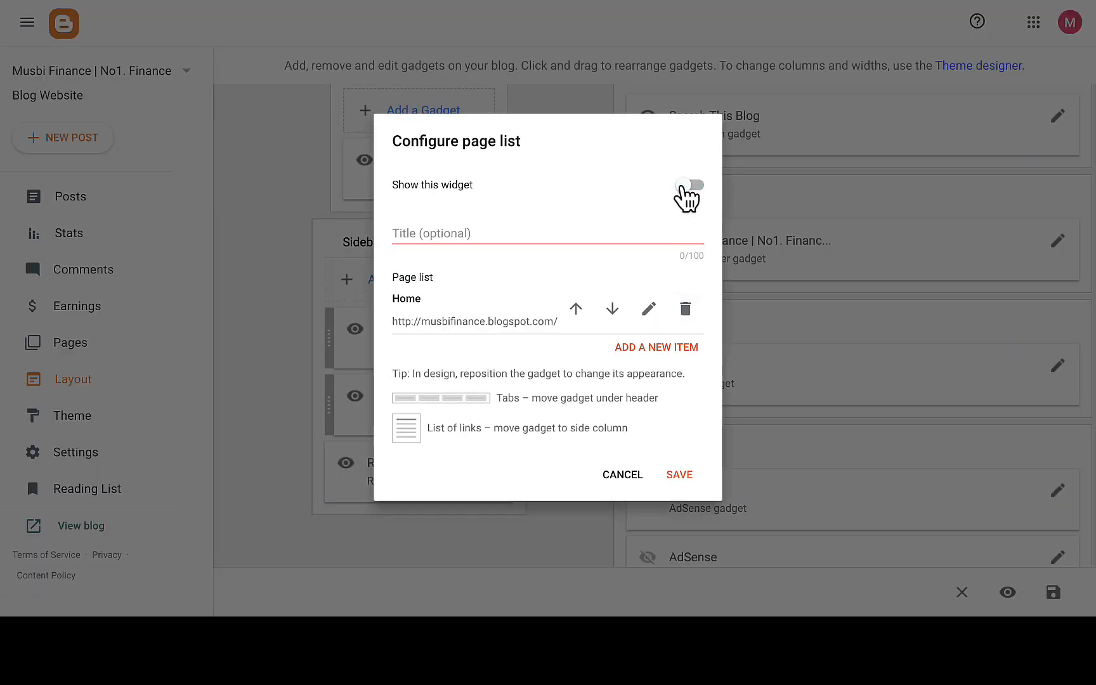
left_click(679, 476)
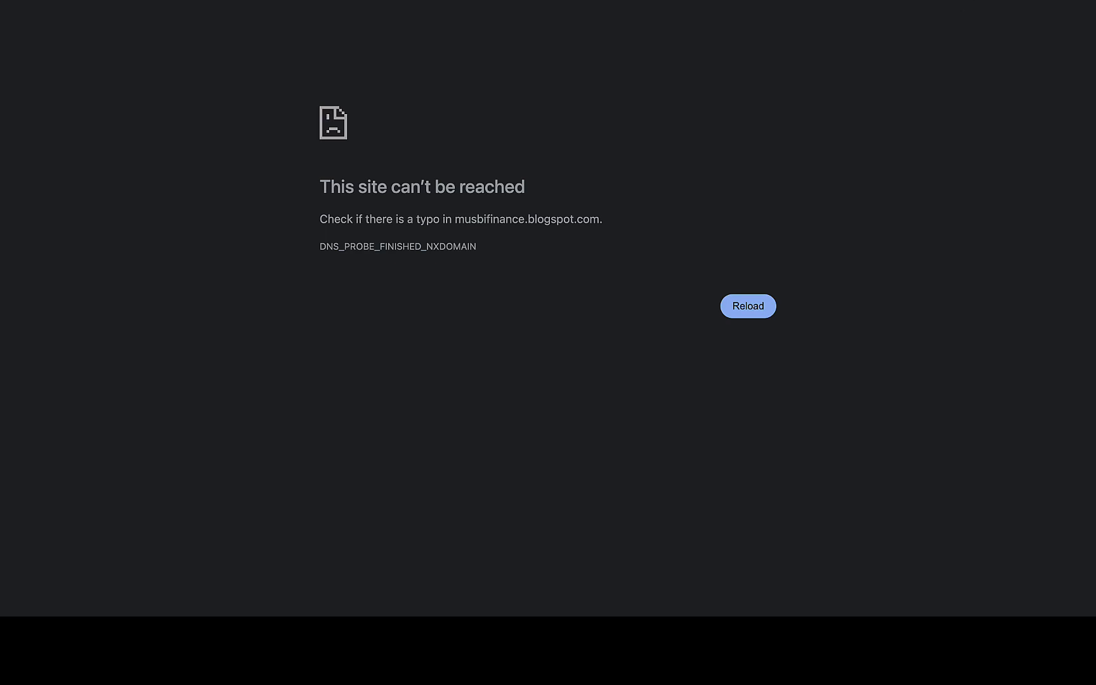
left_click(958, 0)
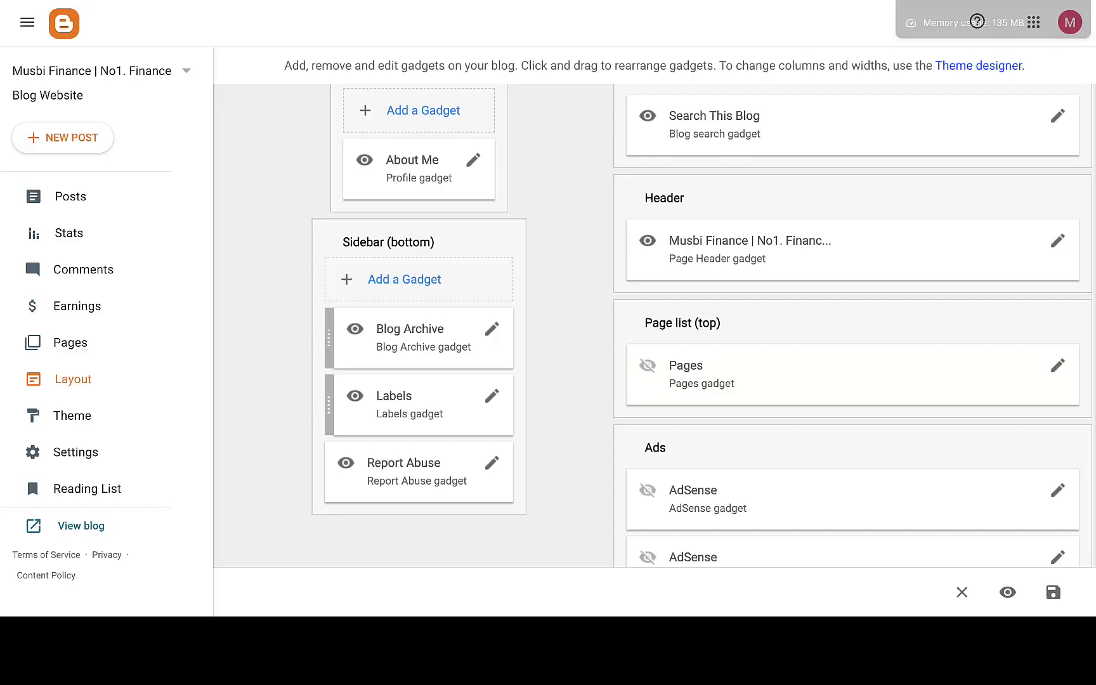
- Try to move the Home item up in the page list and save the list
left_click(1057, 366)
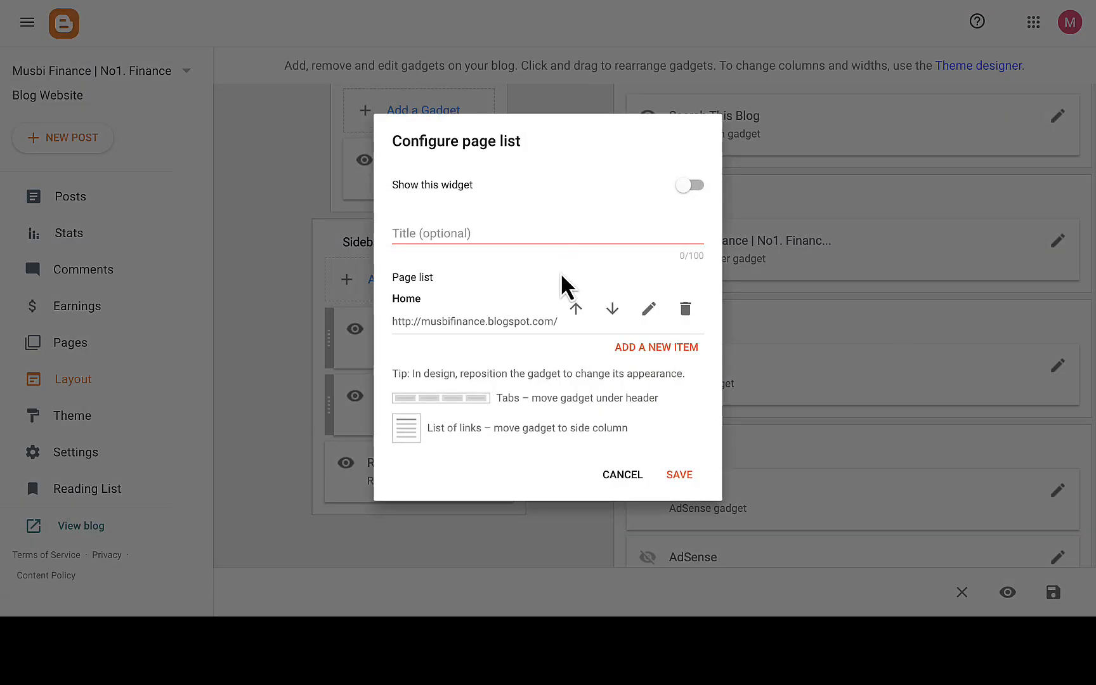
left_click(573, 313)
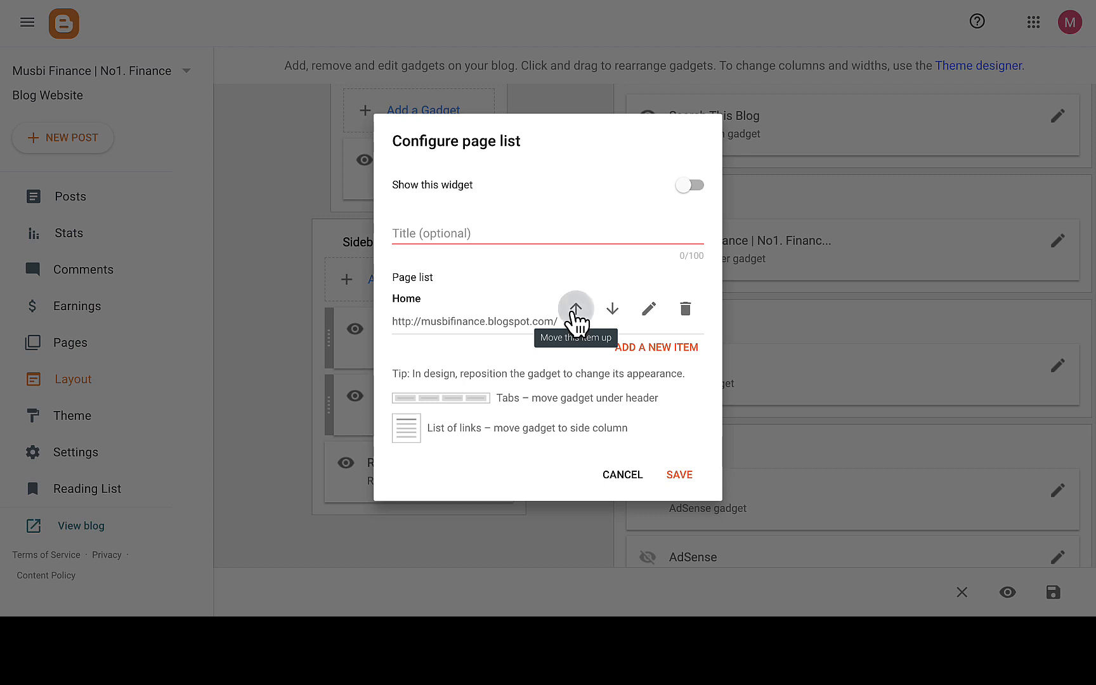
left_click(573, 313)
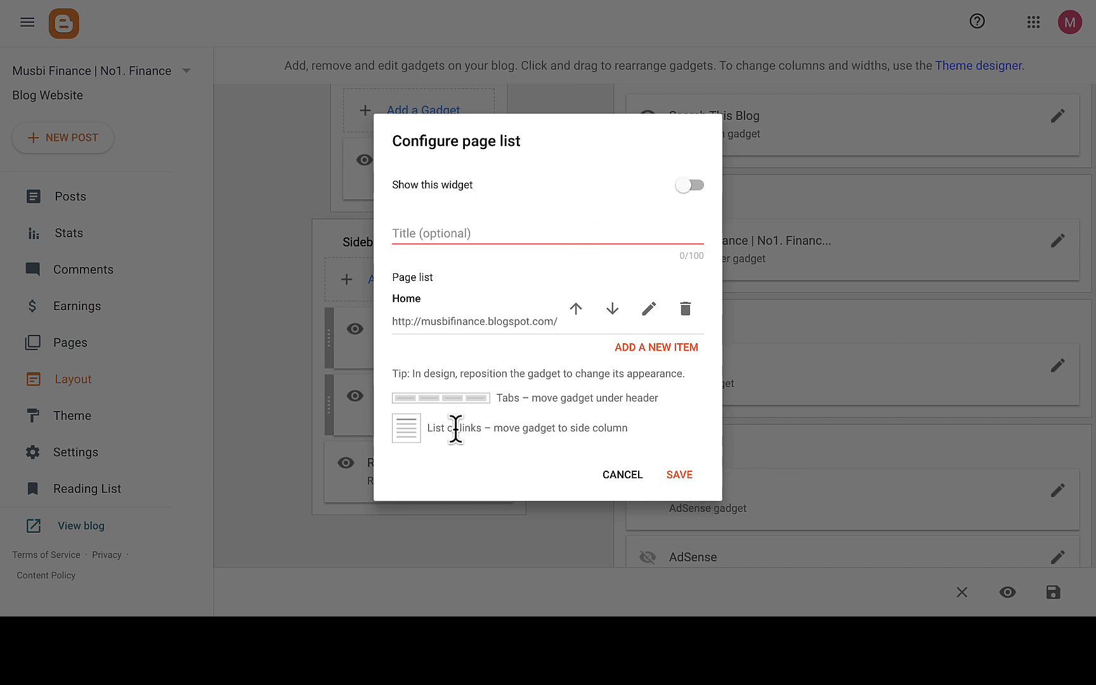
left_click(685, 477)
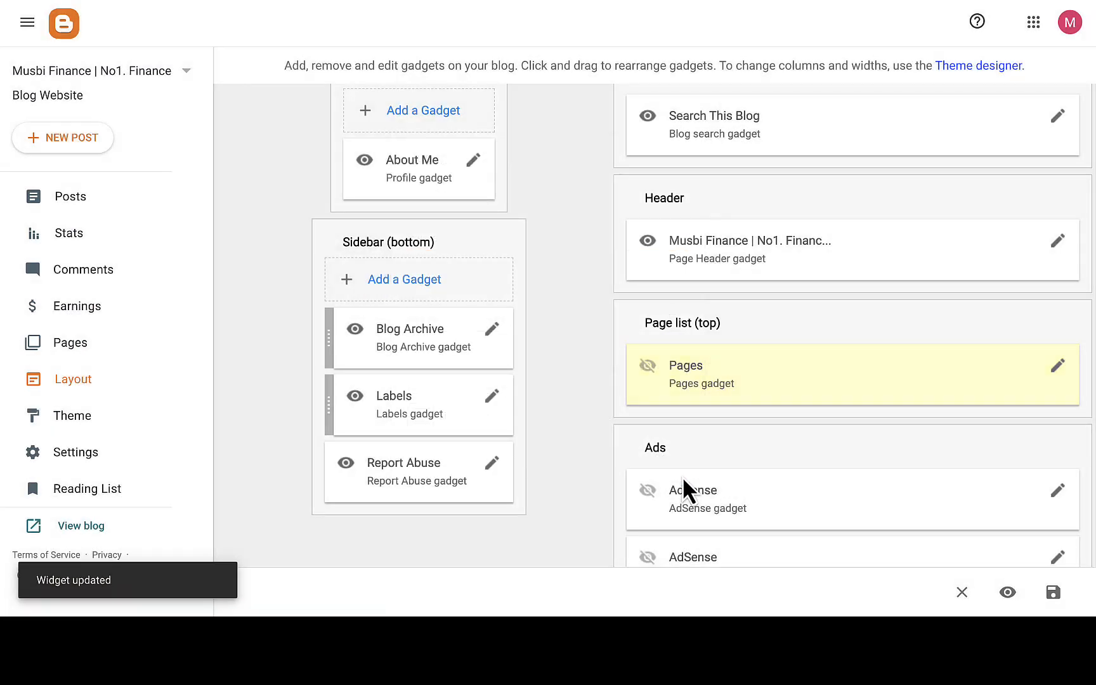
- Reload the live blog to check its header area, and return to the layout
scroll(683, 476, "up", 2)
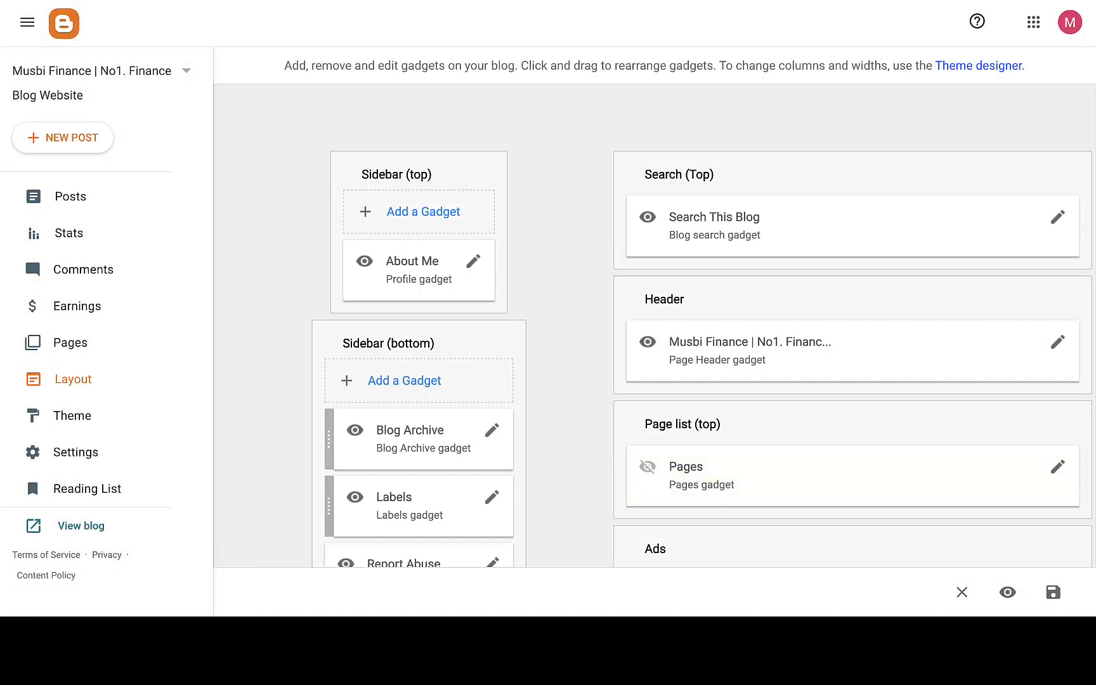
left_click(952, 0)
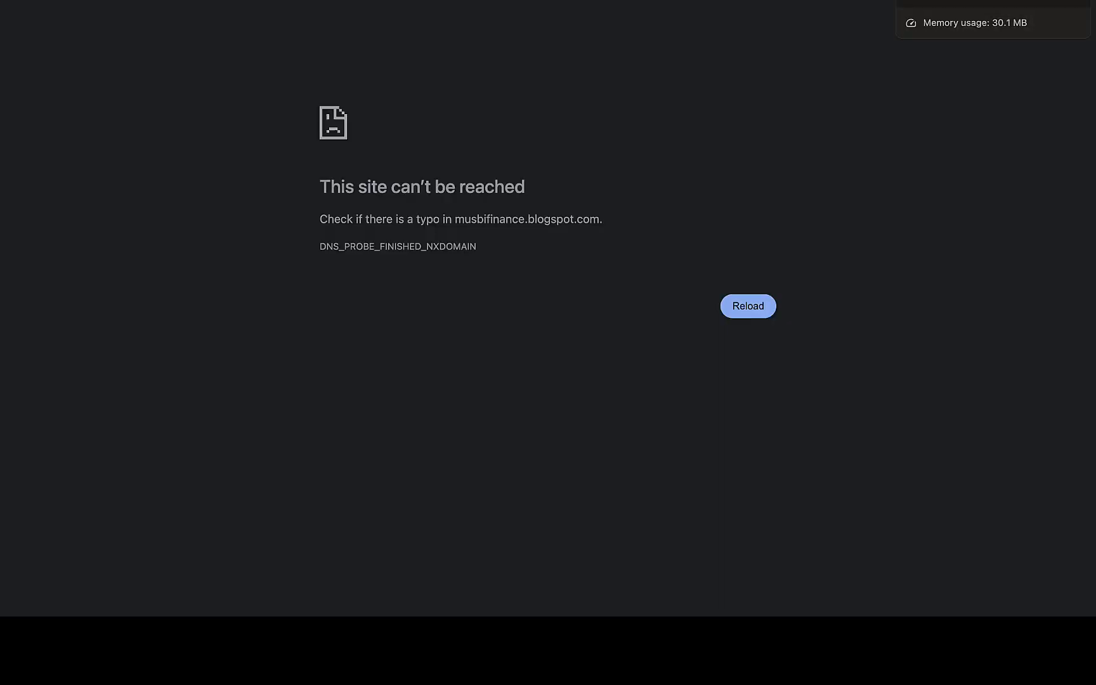
left_click(66, 0)
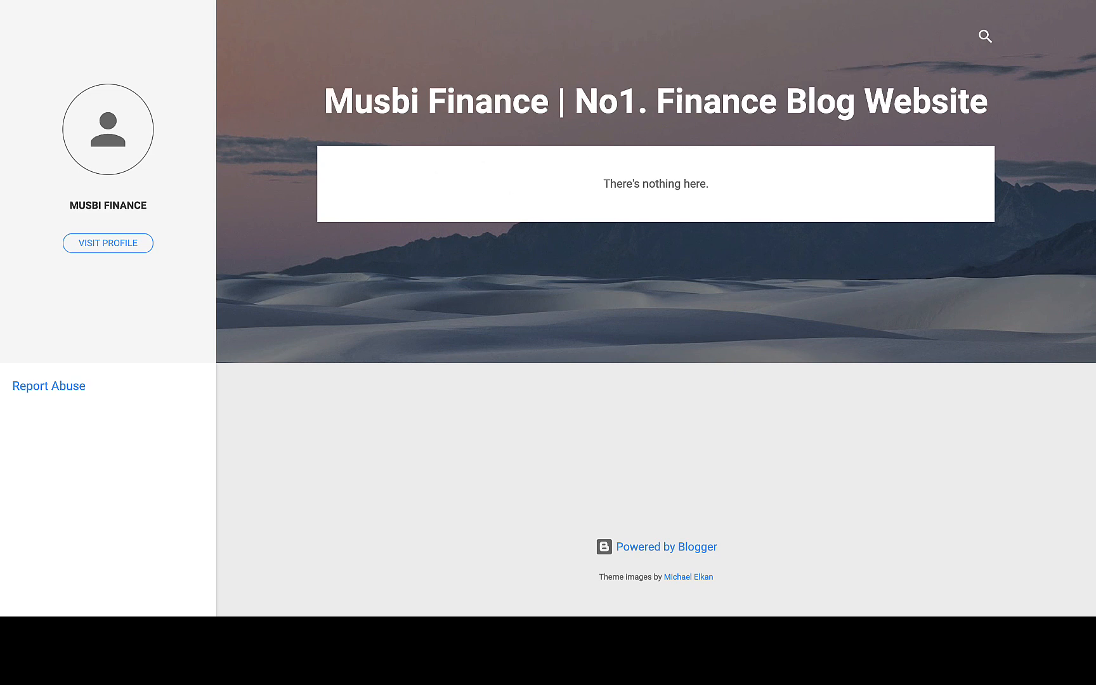
left_click(951, 0)
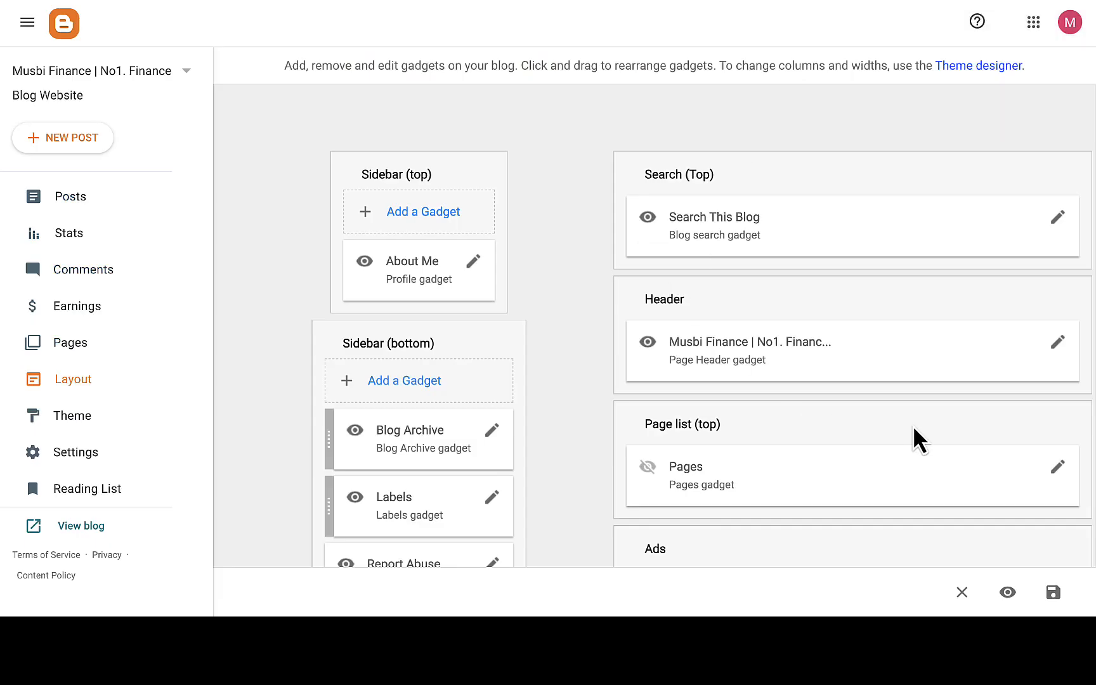
left_click(1058, 468)
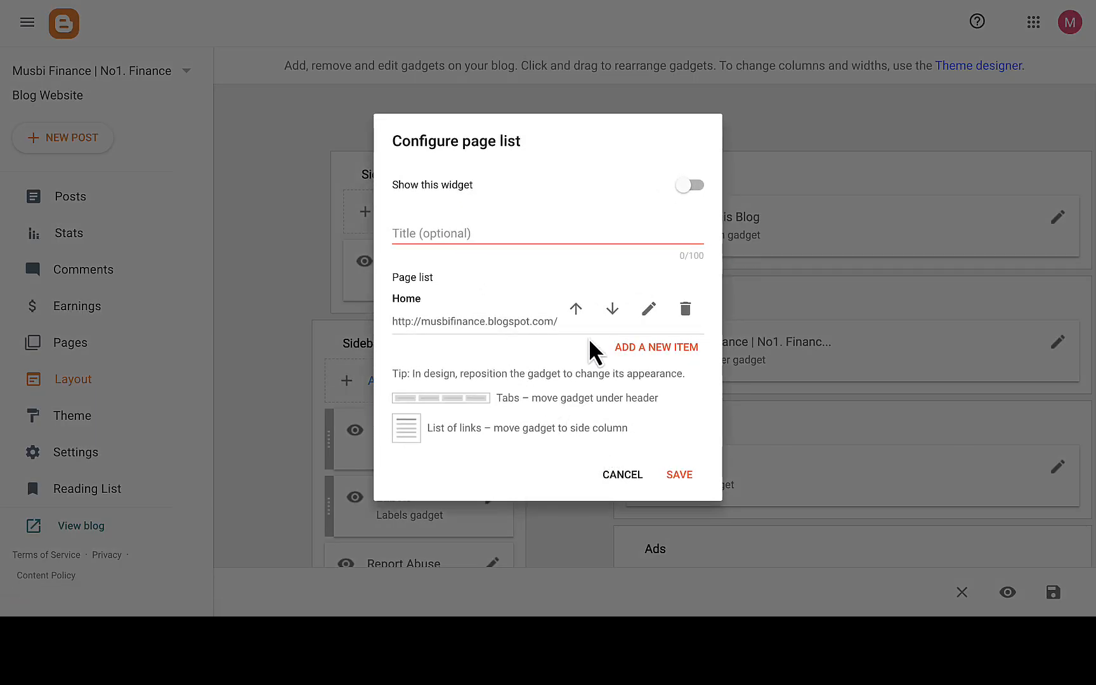
left_click(644, 348)
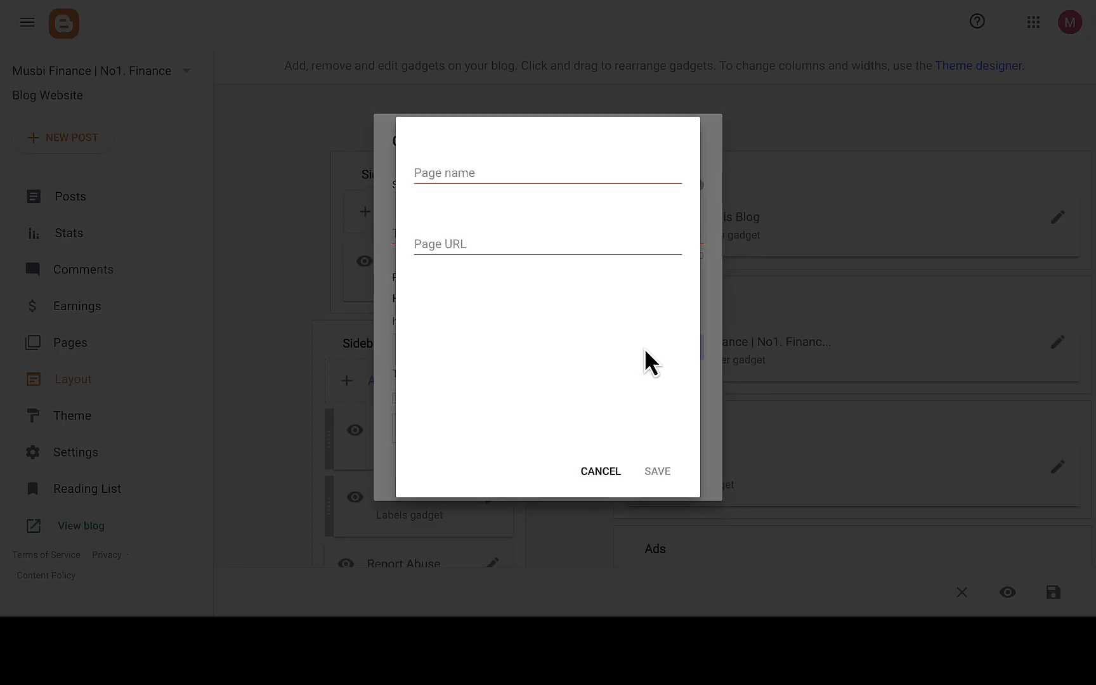
left_click(455, 173)
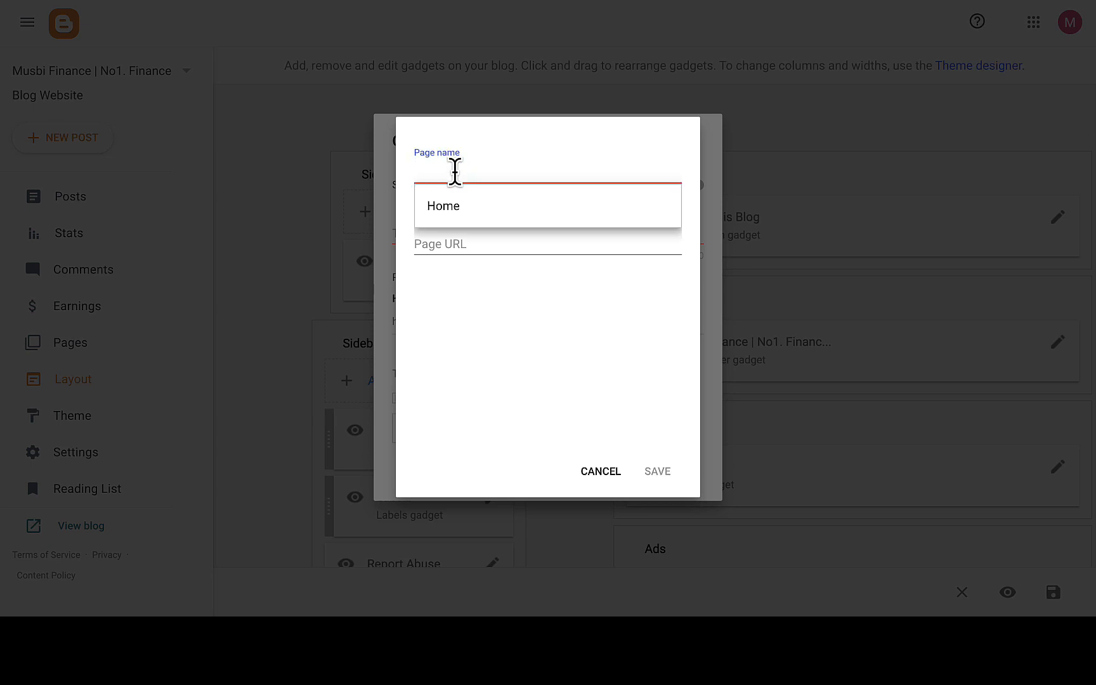
type("About us")
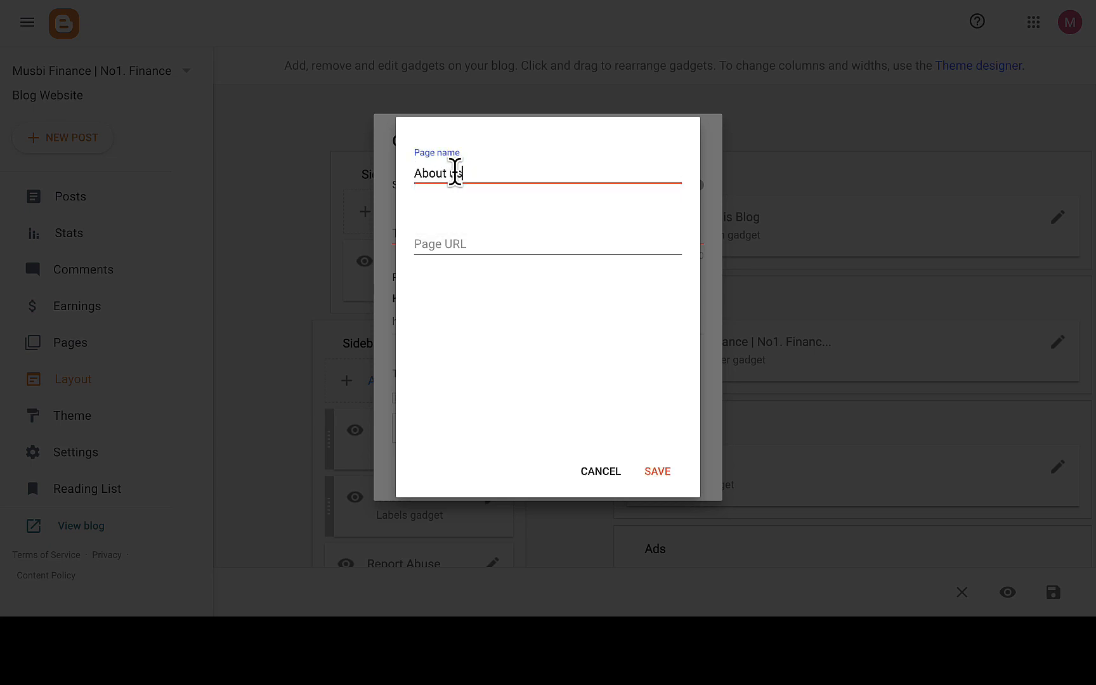
left_click(458, 244)
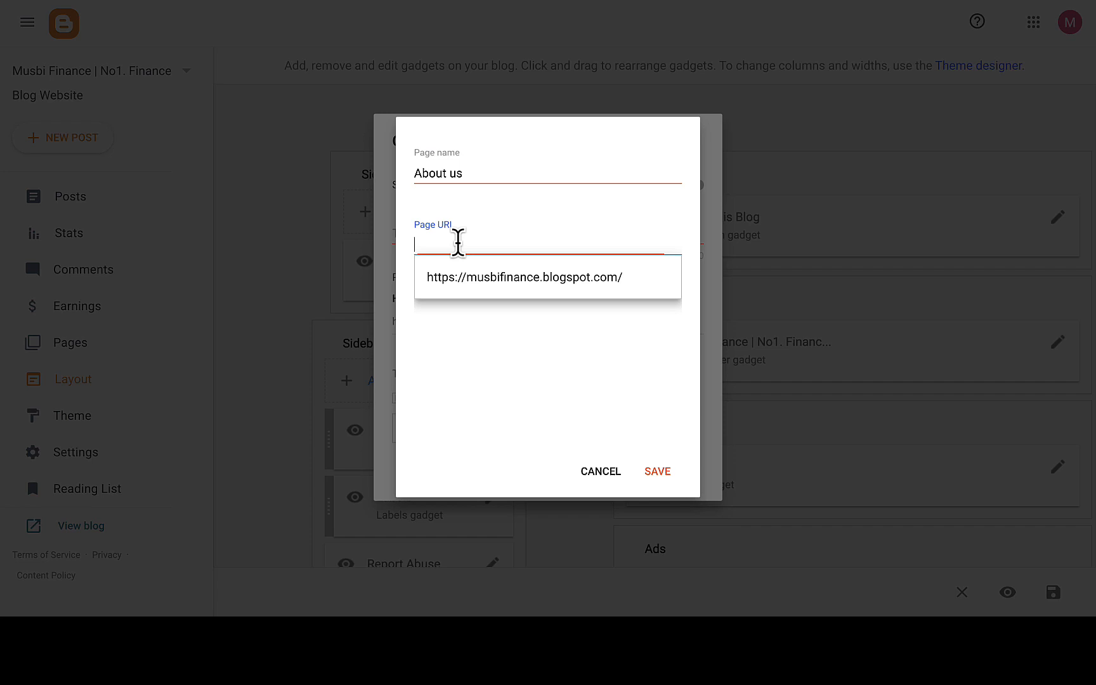
left_click(524, 282)
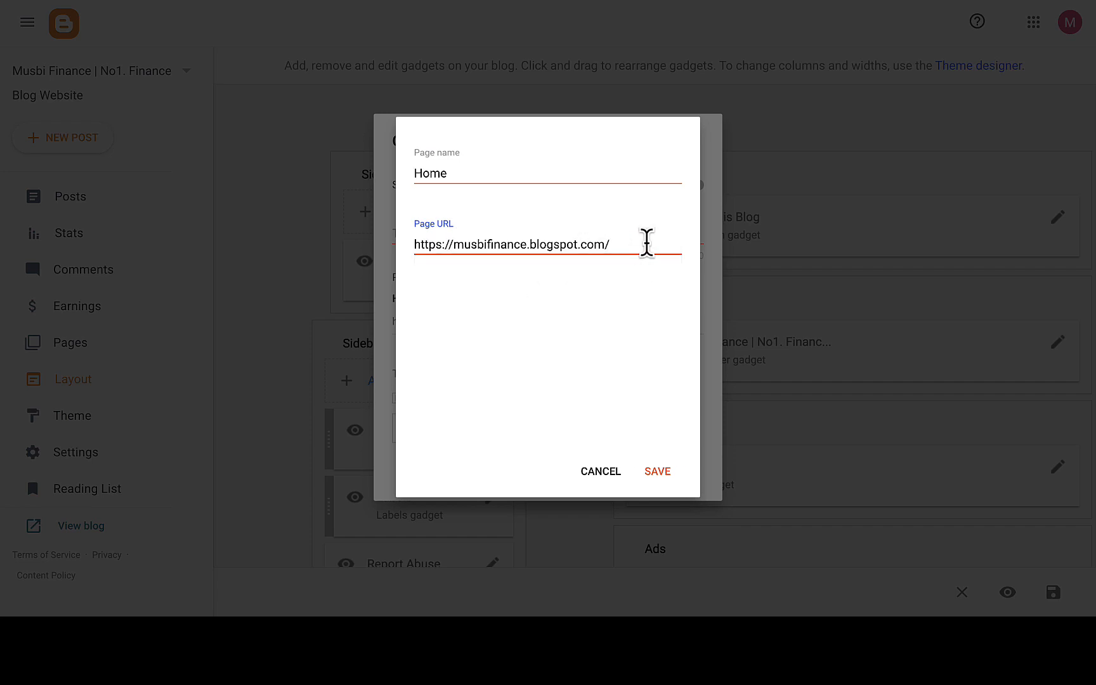
type("about-us")
left_click(657, 471)
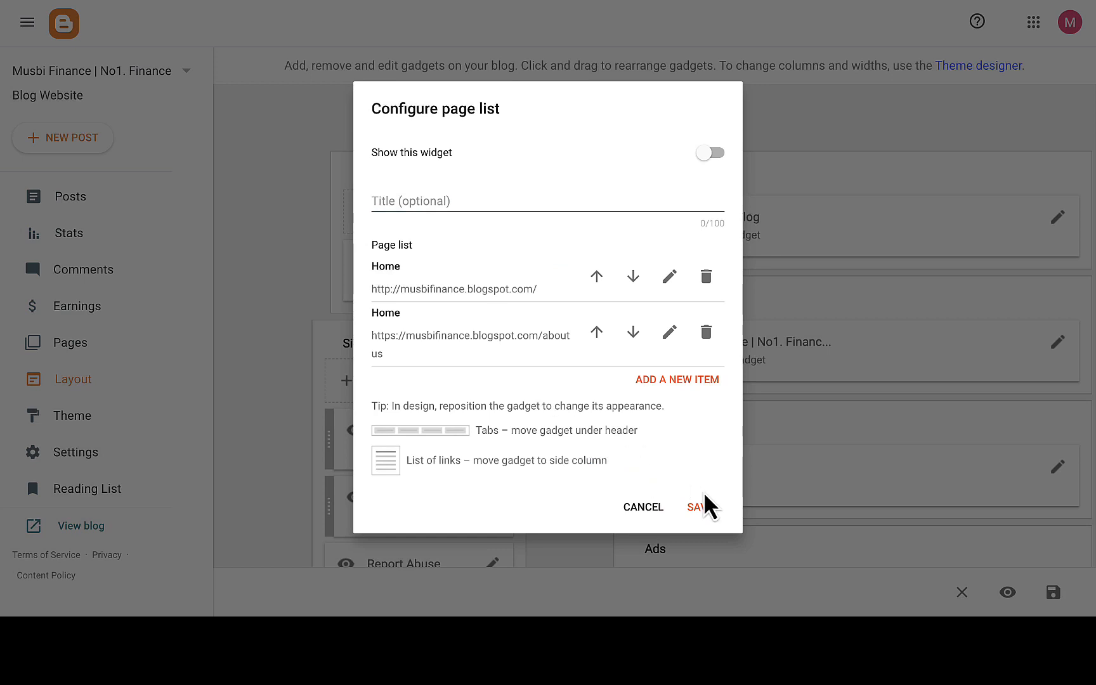
left_click(707, 507)
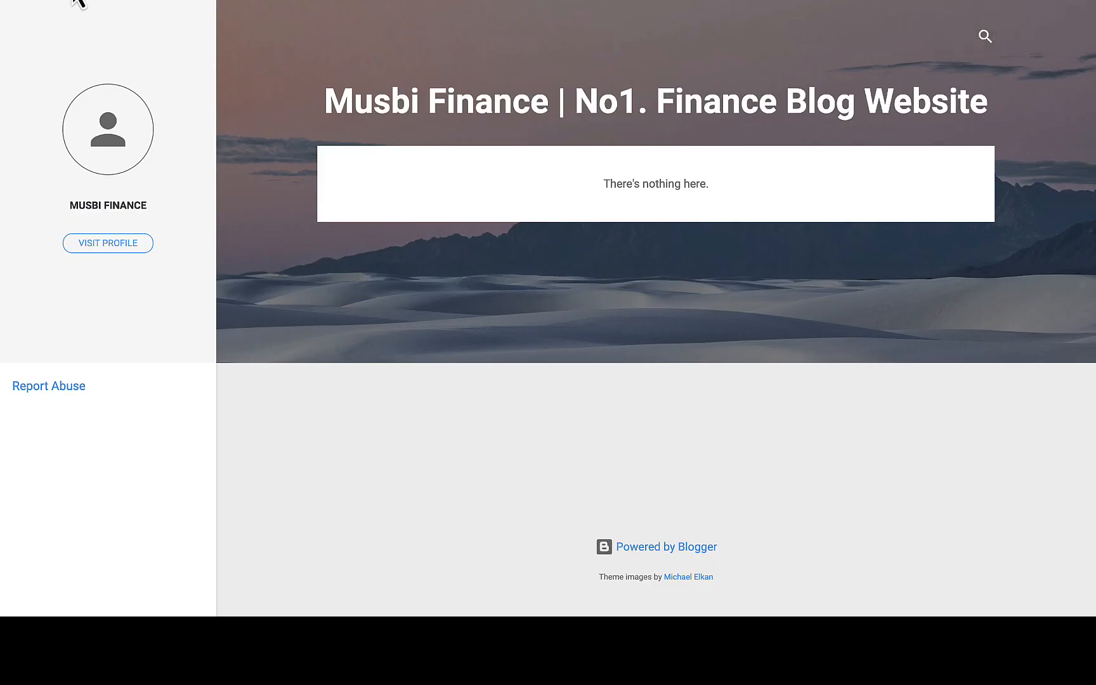
- Reload the live blog to check for the new page link, and return to the layout
left_click(77, 2)
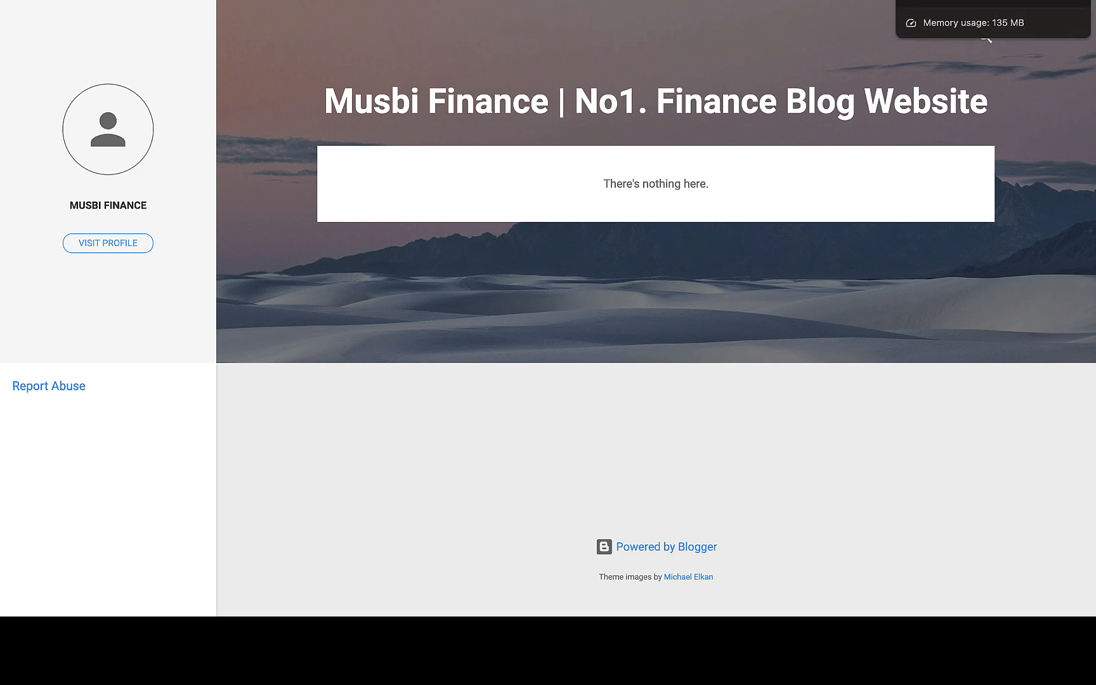
left_click(971, 1)
scroll(715, 398, "down", 1)
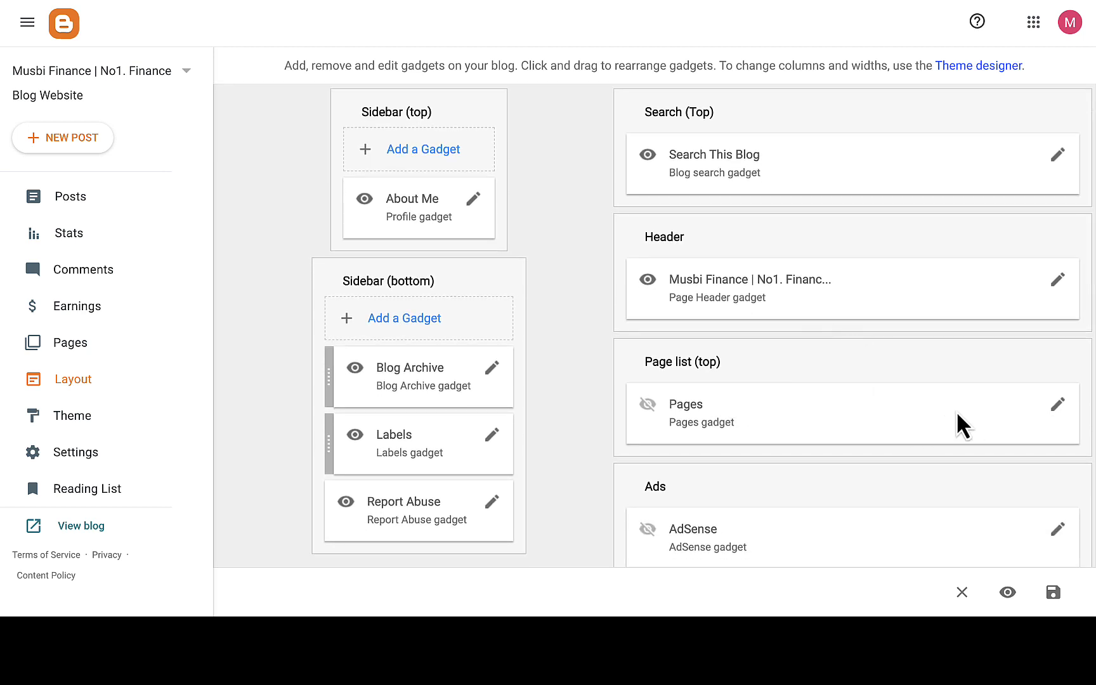
- Turn on showing the Pages gadget, save it and check the navigation links on the live blog
left_click(1057, 409)
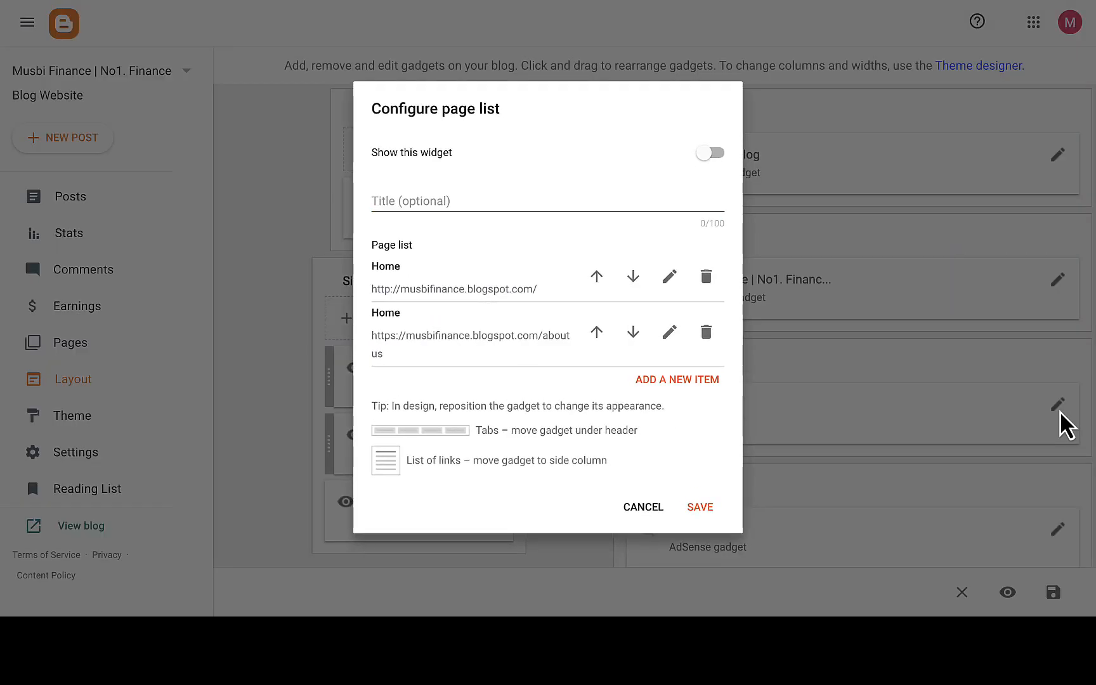
left_click(715, 152)
left_click(701, 507)
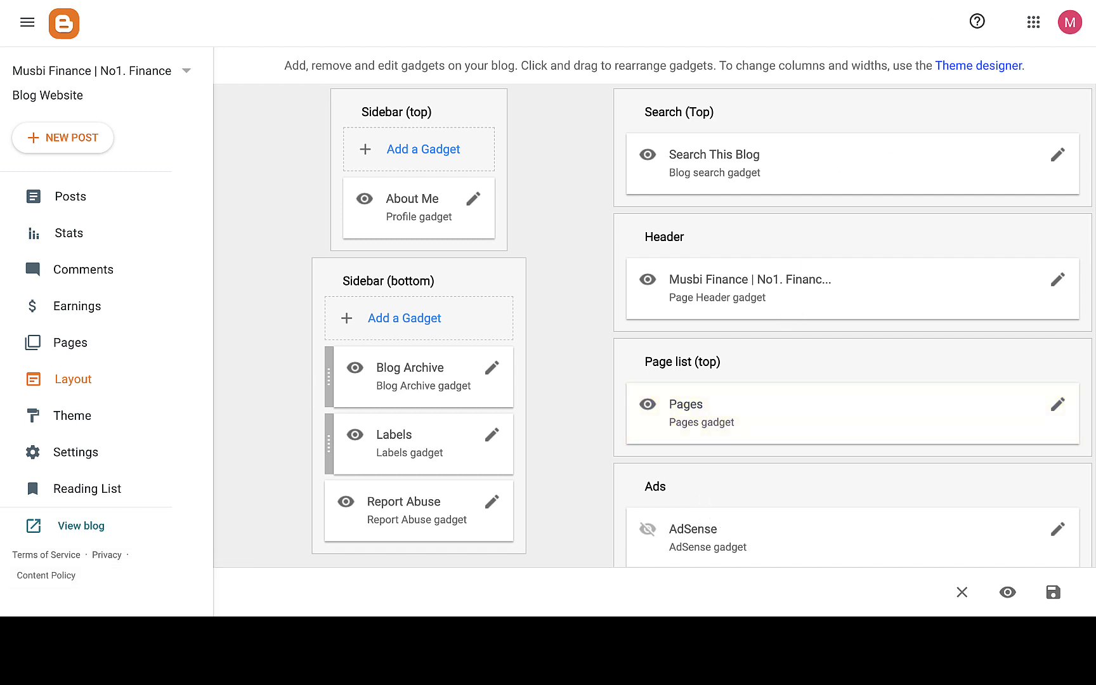
left_click(954, 0)
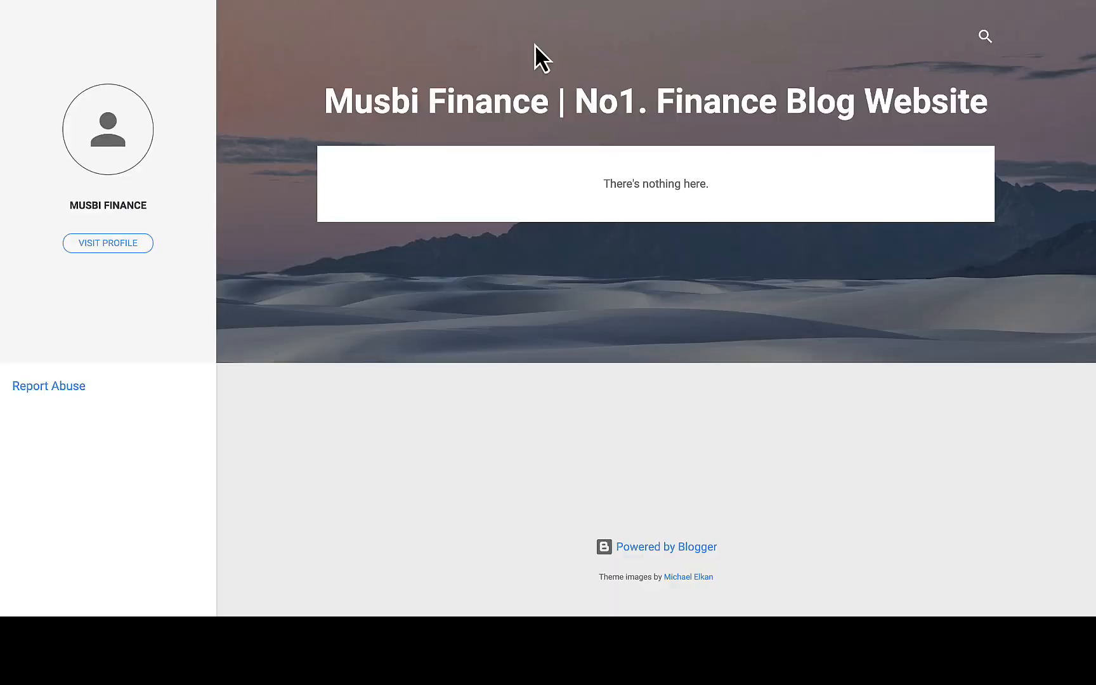
left_click(79, 1)
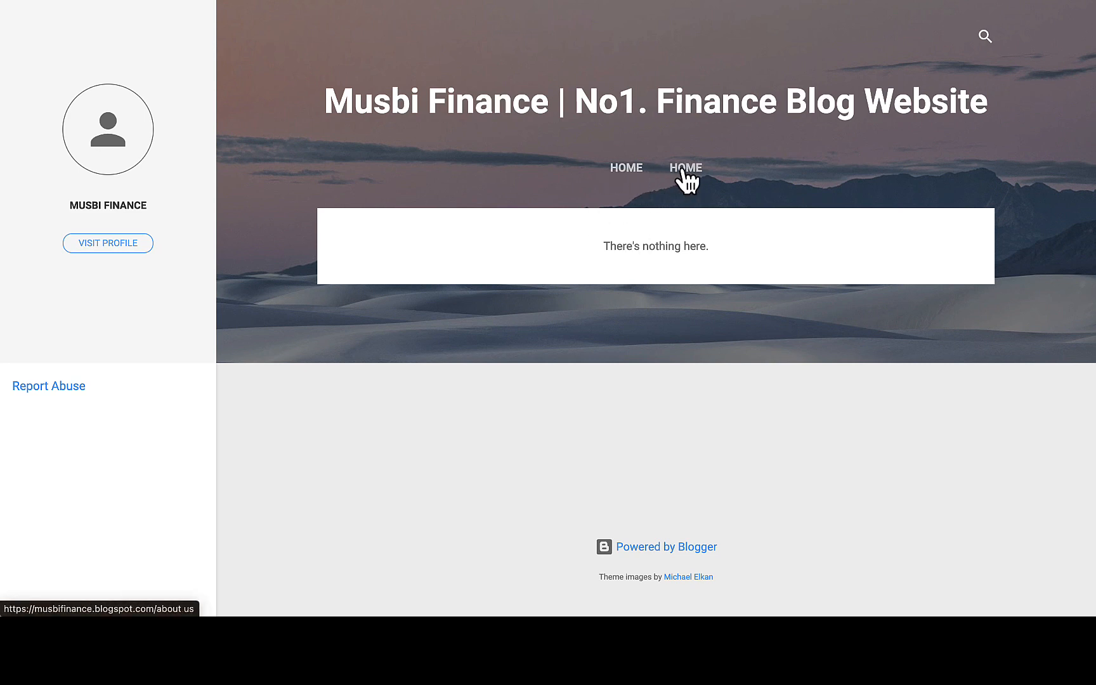
left_click(970, 1)
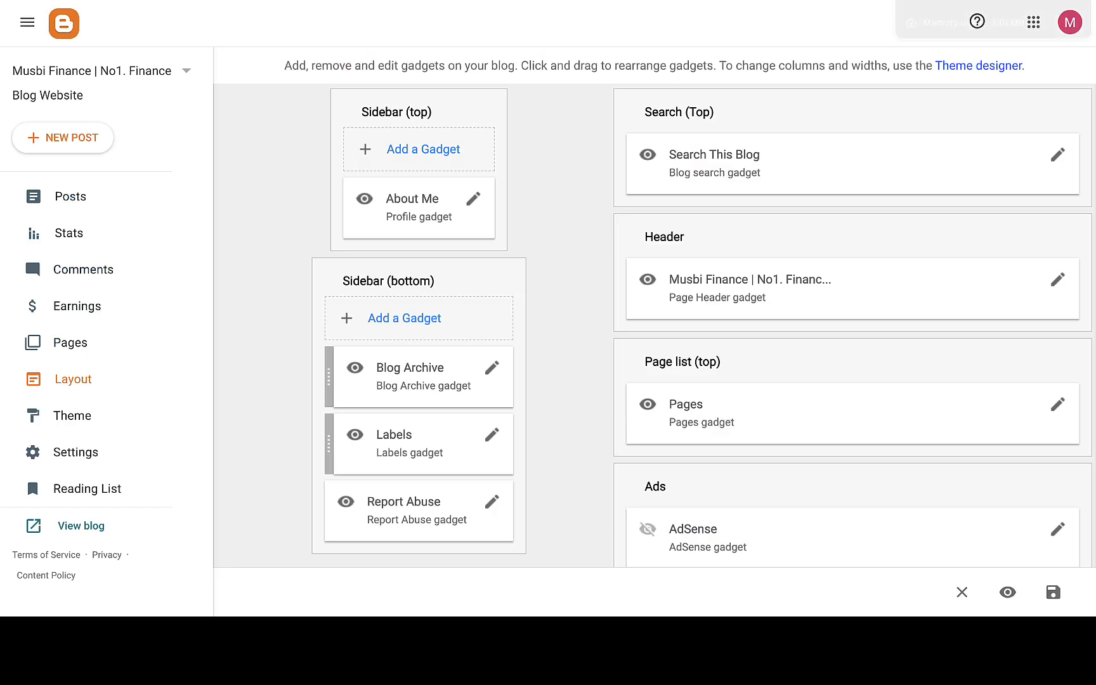
left_click(1058, 406)
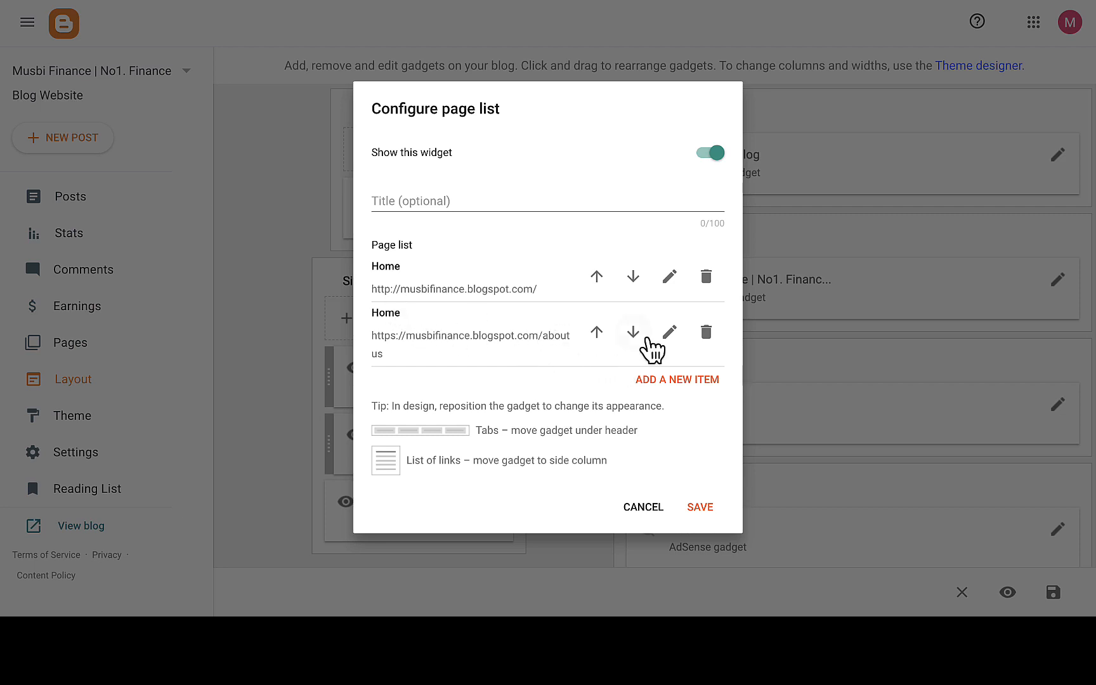
left_click(670, 332)
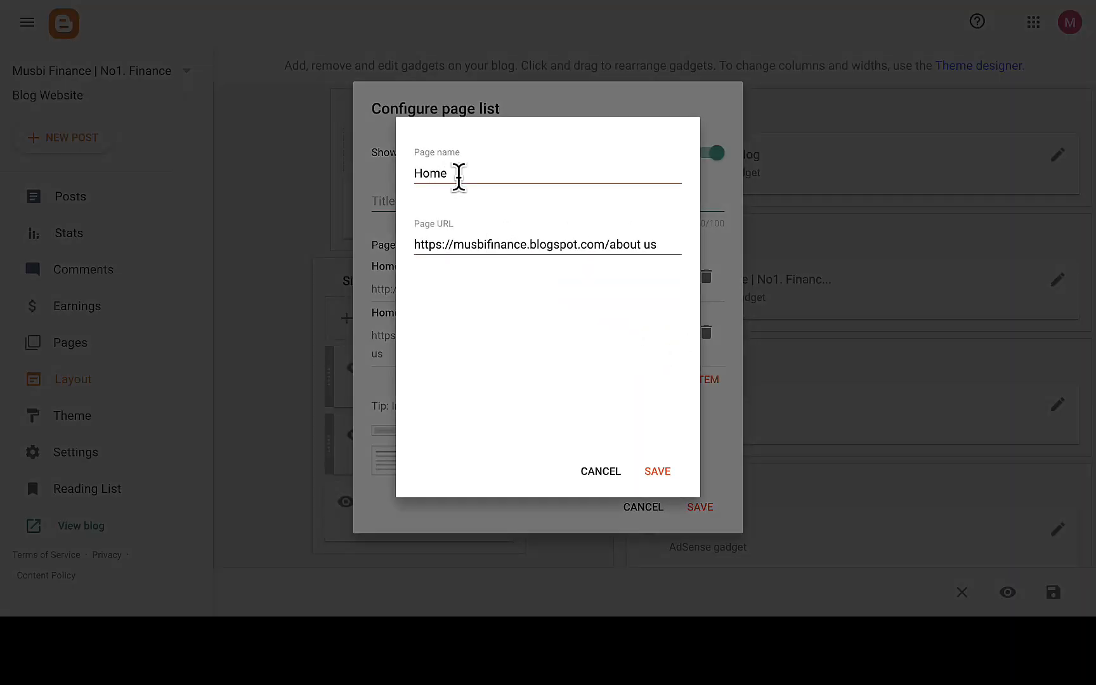
left_click_drag(455, 172, 414, 172)
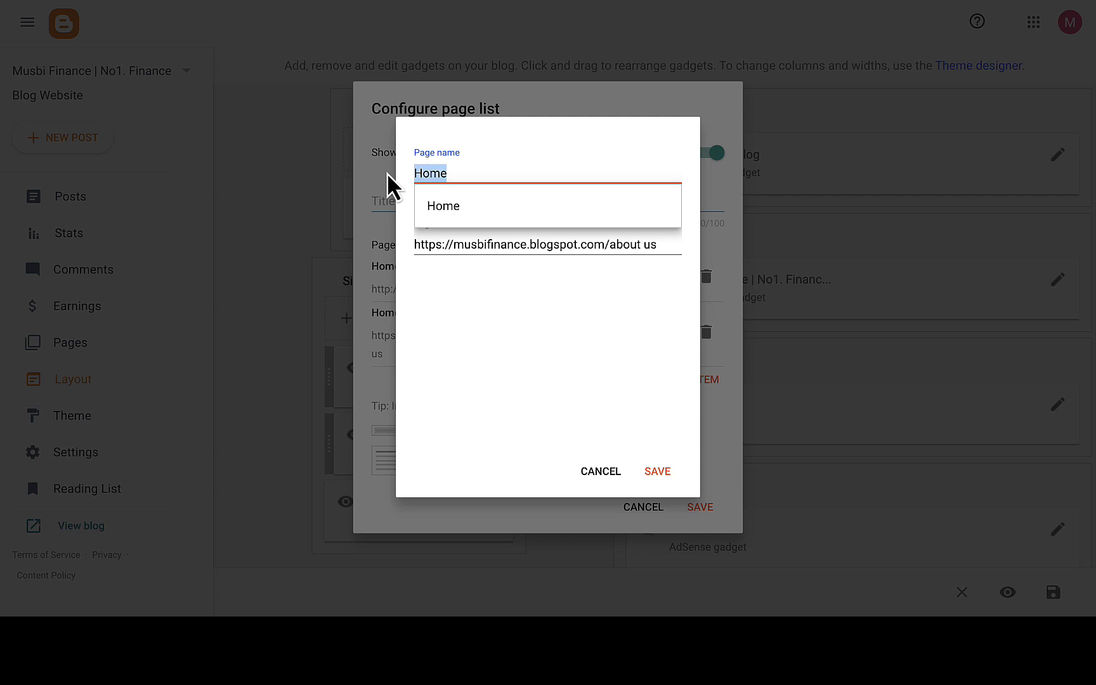
type("AB")
key("BackSpace")
type("b")
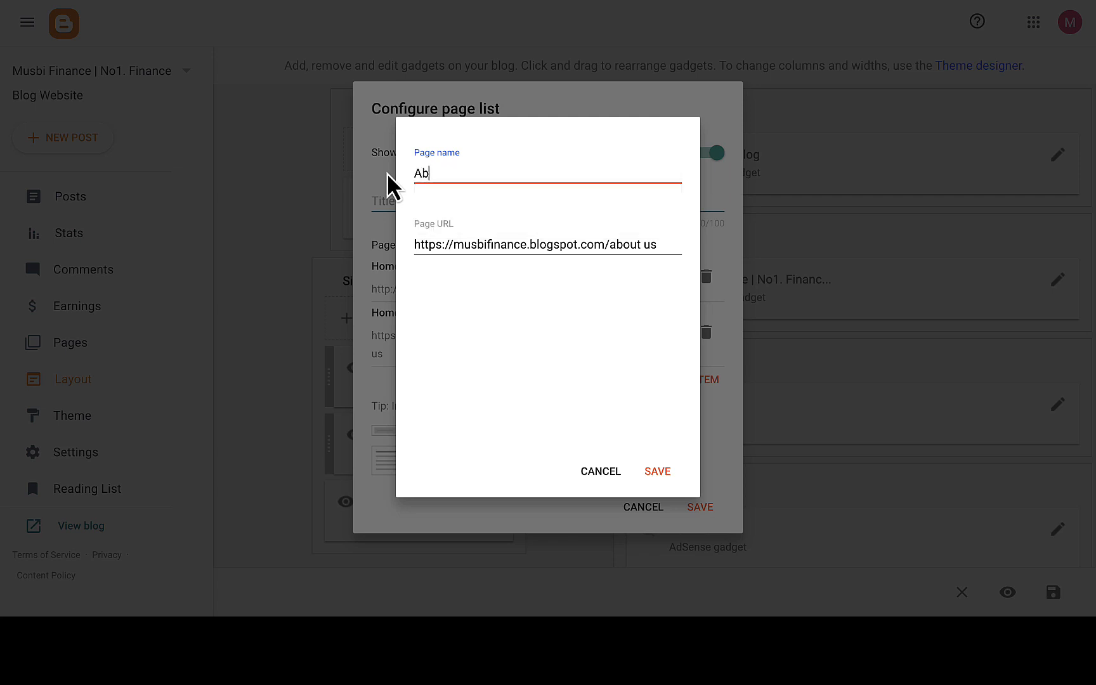
type("out us")
left_click(659, 472)
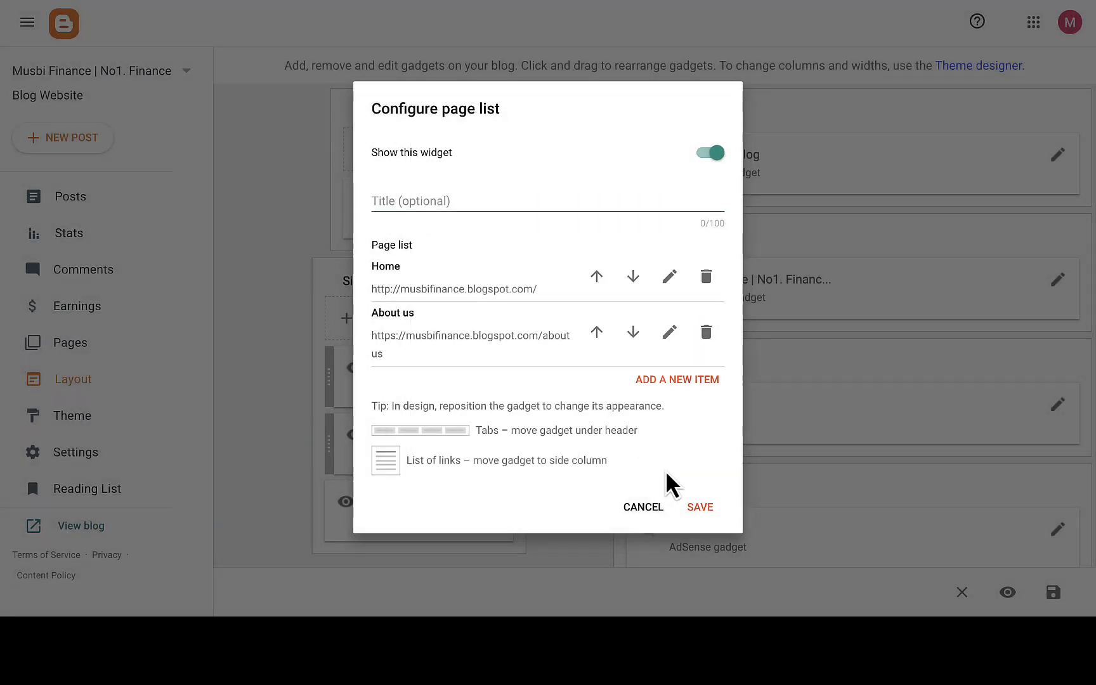
- Save the page list, check the navigation links on the live blog, and return to the layout
left_click(699, 507)
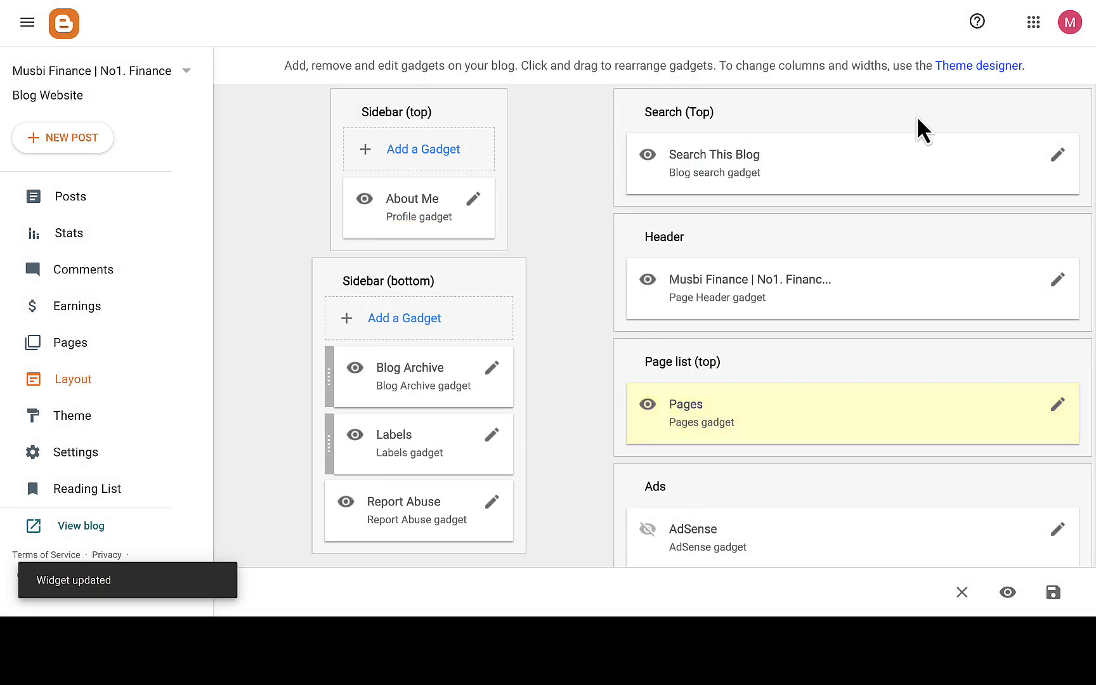
left_click(974, 0)
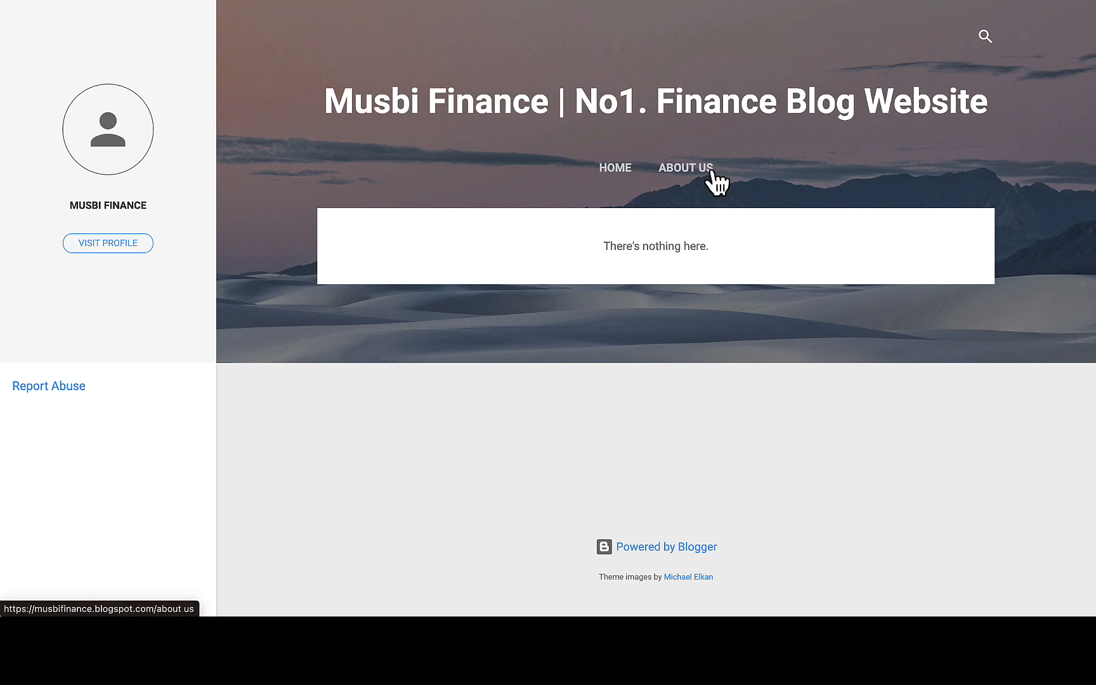
left_click(955, 0)
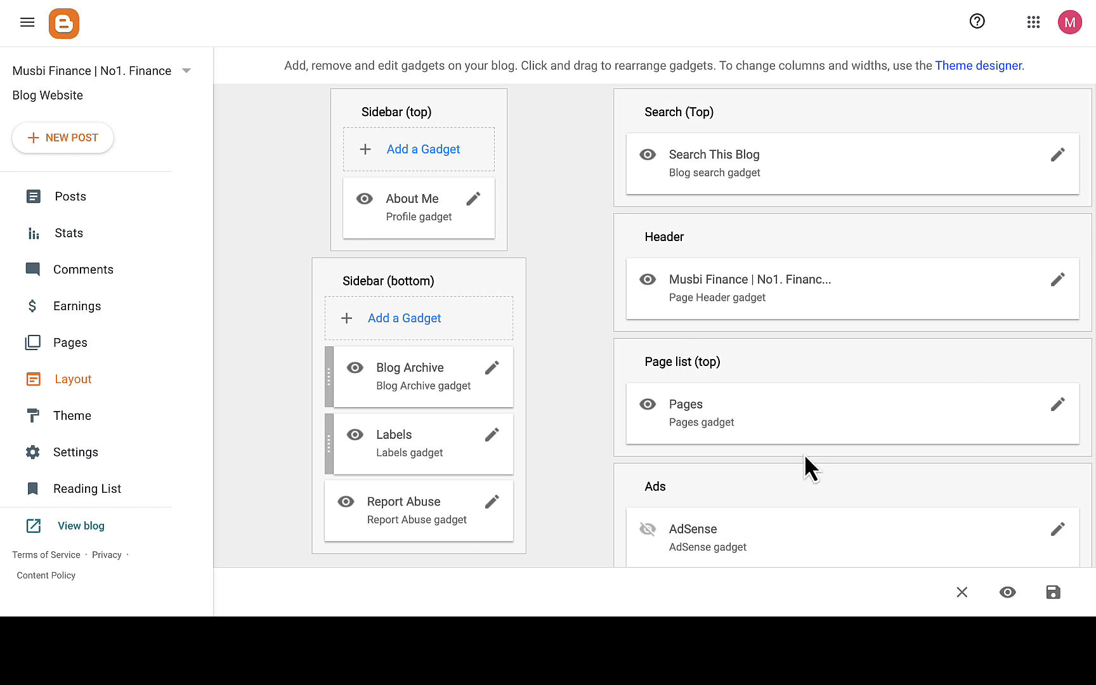
- Give the Featured post gadget in the page body the title Featured post, and save it
scroll(805, 454, "down", 5)
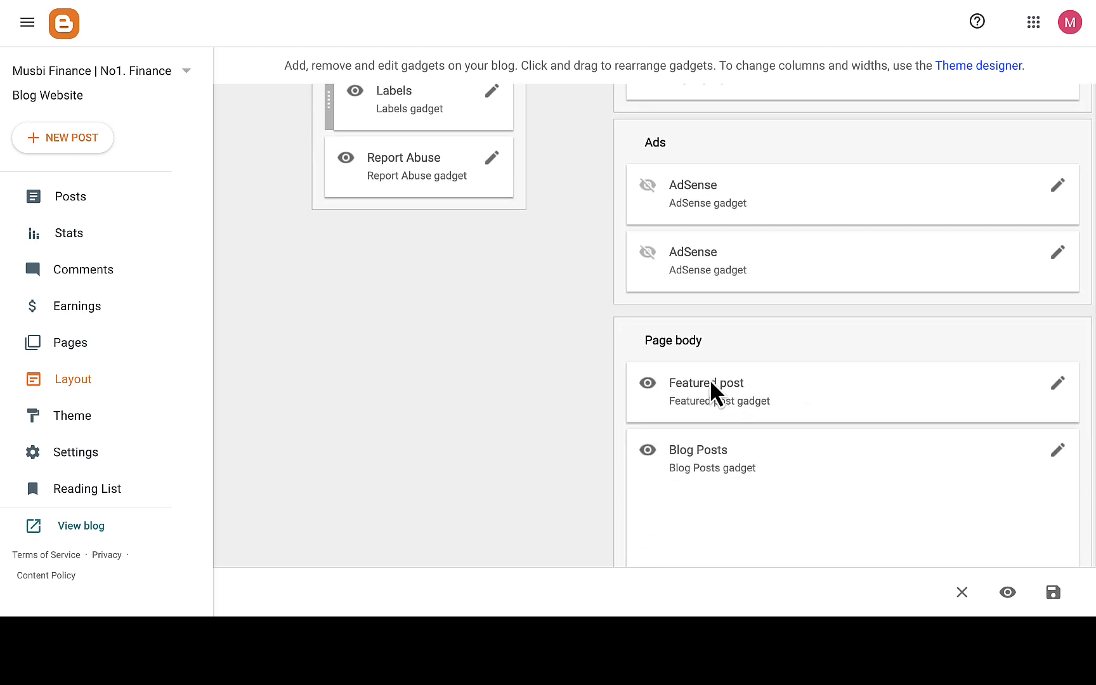
left_click(1058, 385)
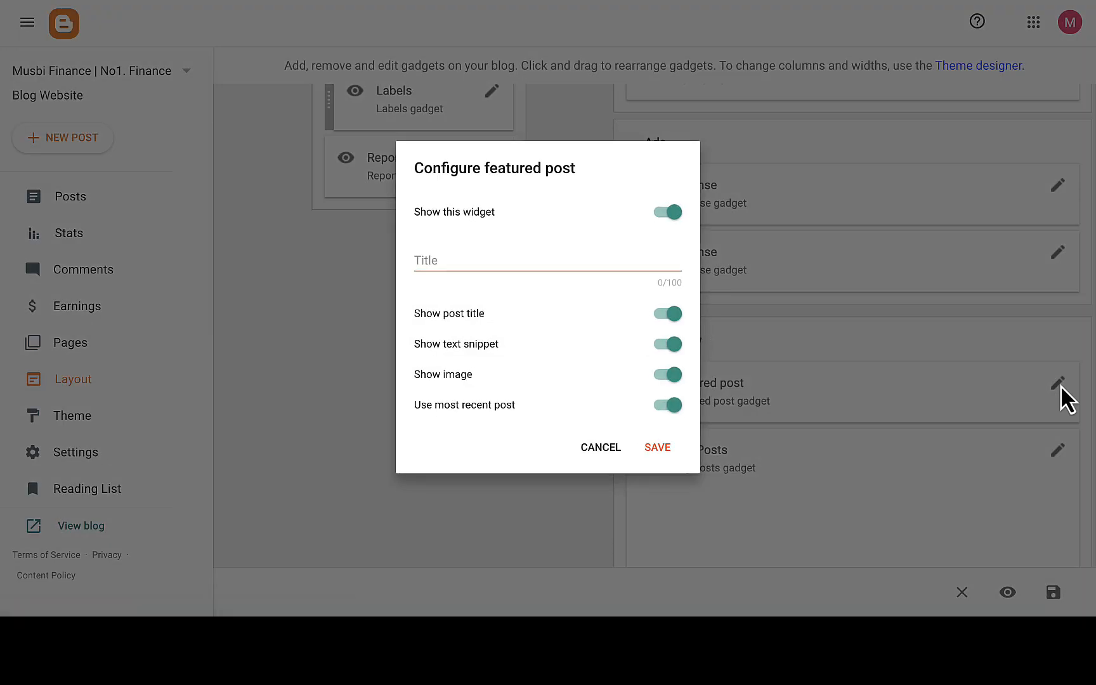
left_click(463, 260)
type("Feature")
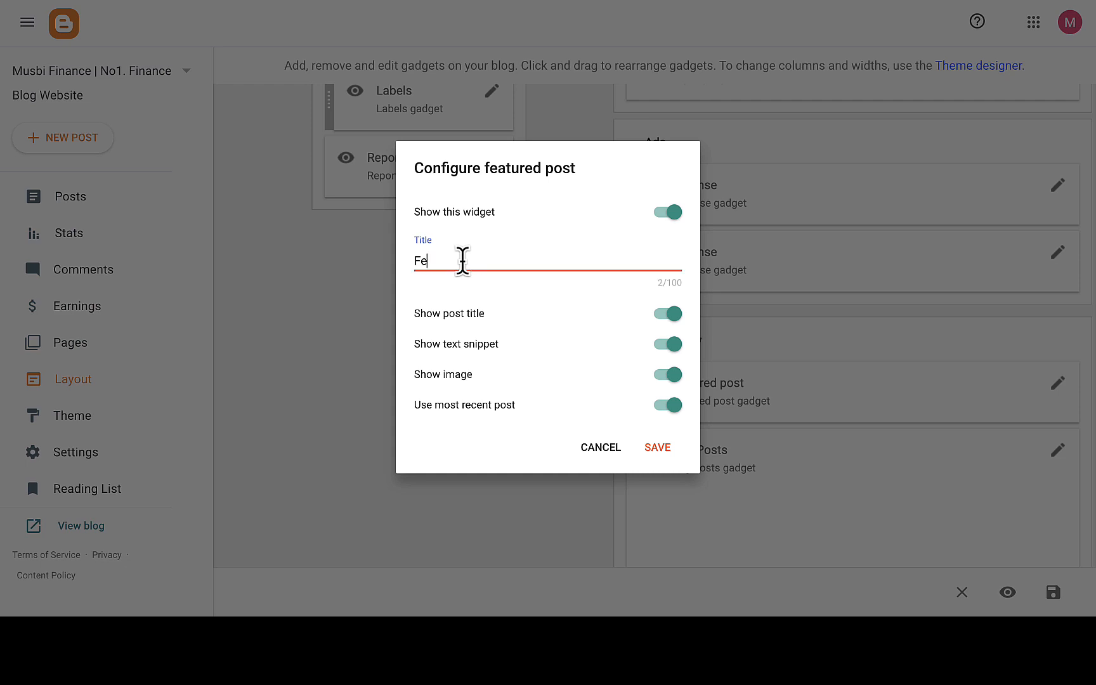
type("d Post")
left_click(472, 260)
key("BackSpace")
type("p")
left_click(659, 448)
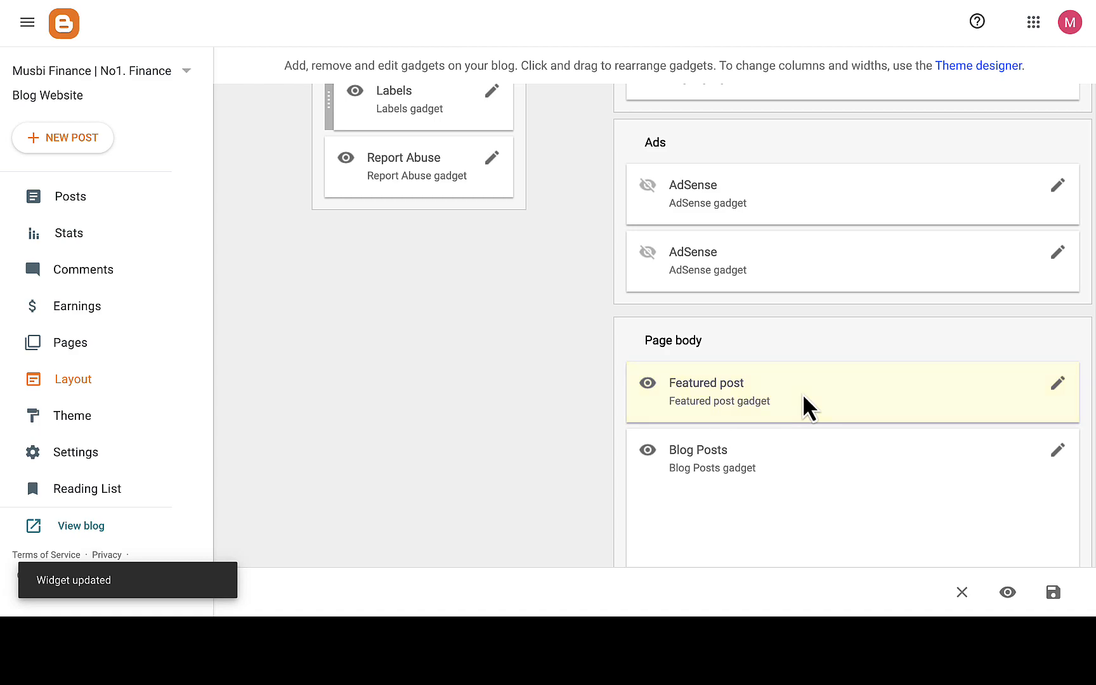
- Check the live blog for the featured post section, and review the Featured post gadget's settings in the layout
left_click(1009, 0)
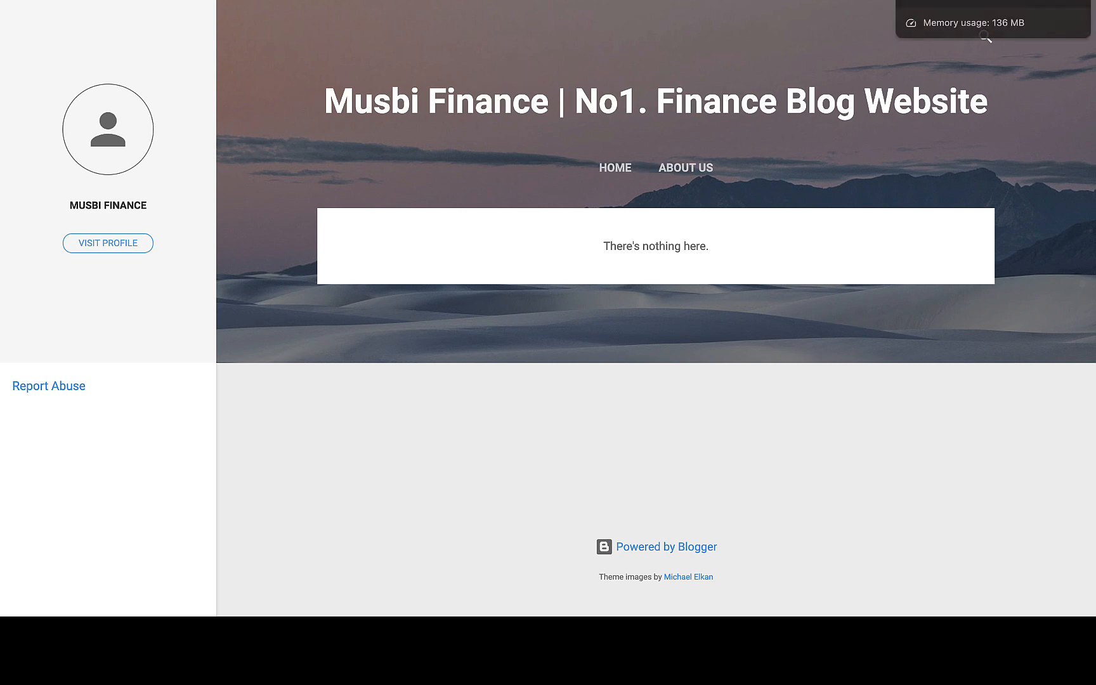
left_click(977, 1)
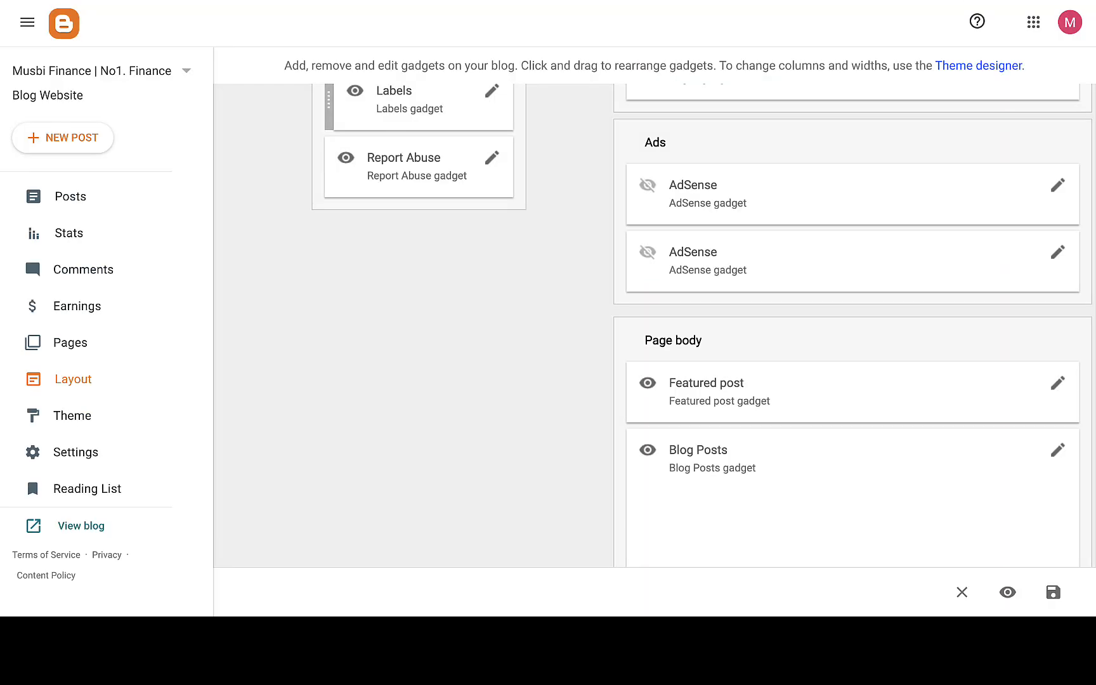
left_click(1057, 383)
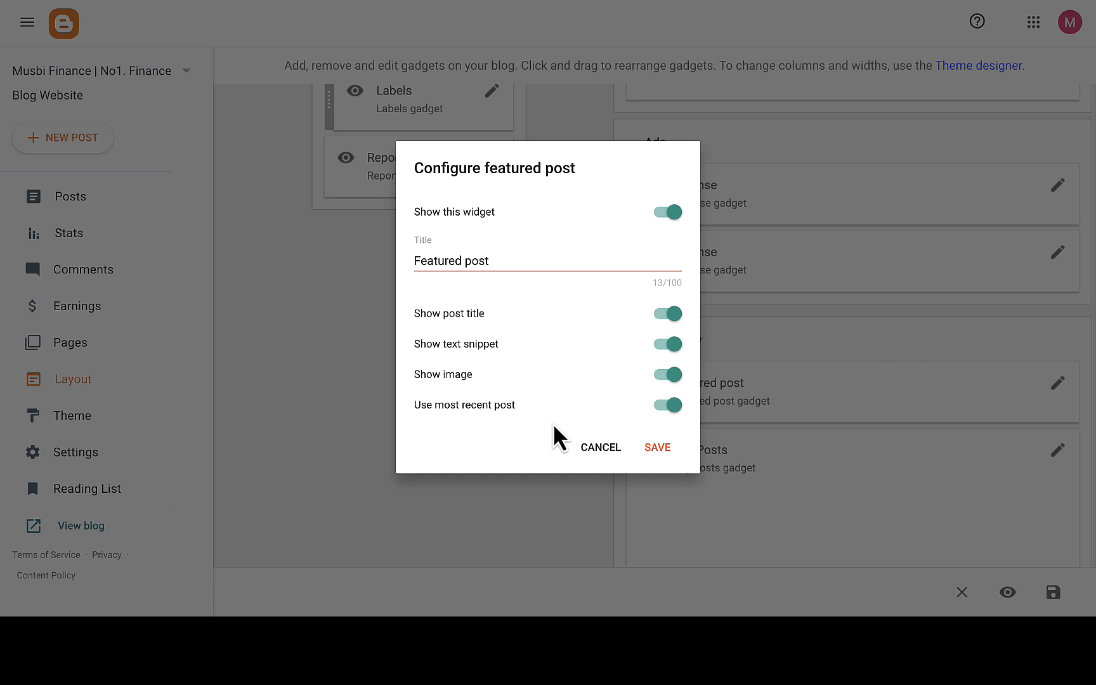
left_click(608, 450)
- Look over the layout's sidebar, header, page list, ads, page body and footer gadgets
scroll(748, 389, "up", 3)
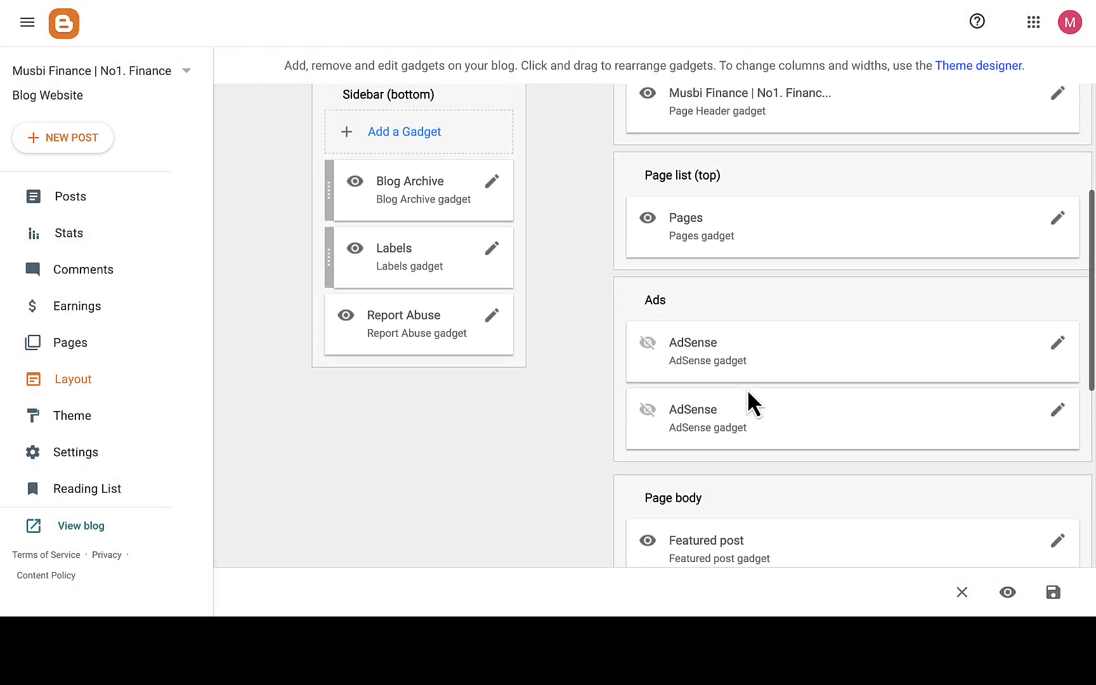
scroll(748, 389, "up", 2)
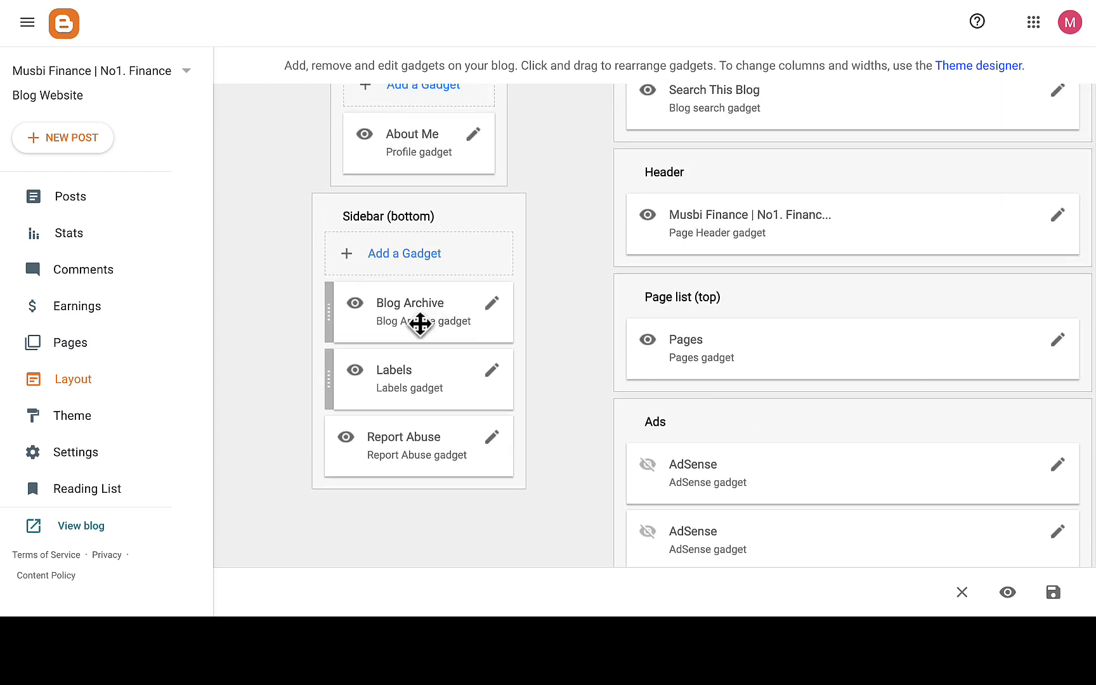
scroll(773, 517, "down", 1)
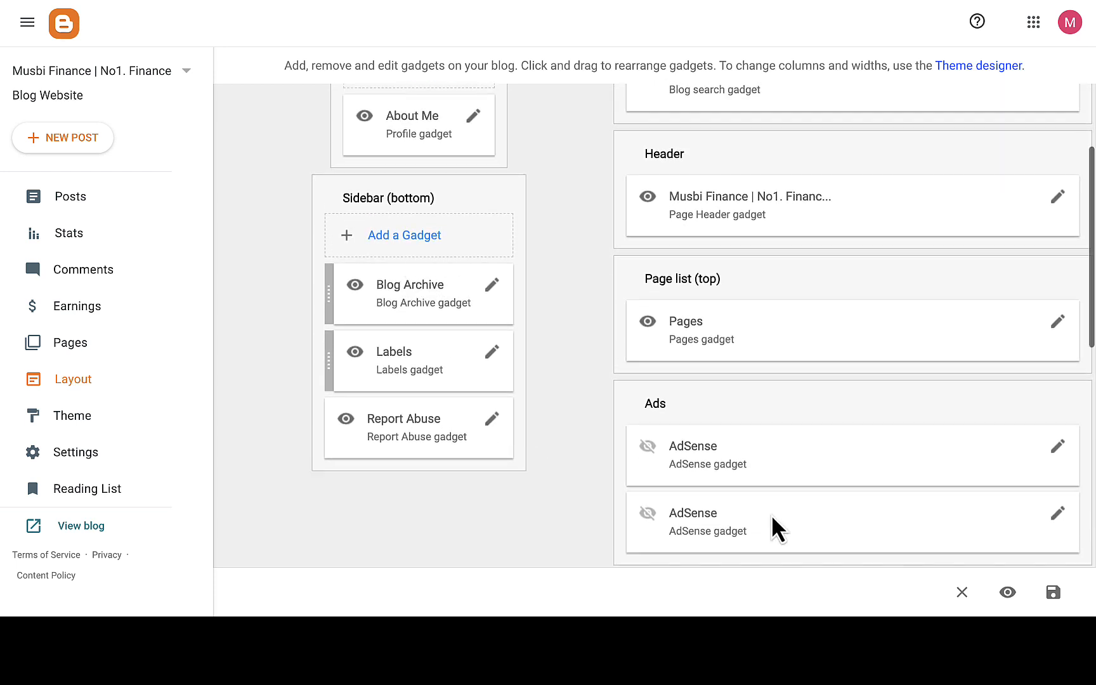
scroll(771, 514, "down", 4)
scroll(772, 515, "up", 3)
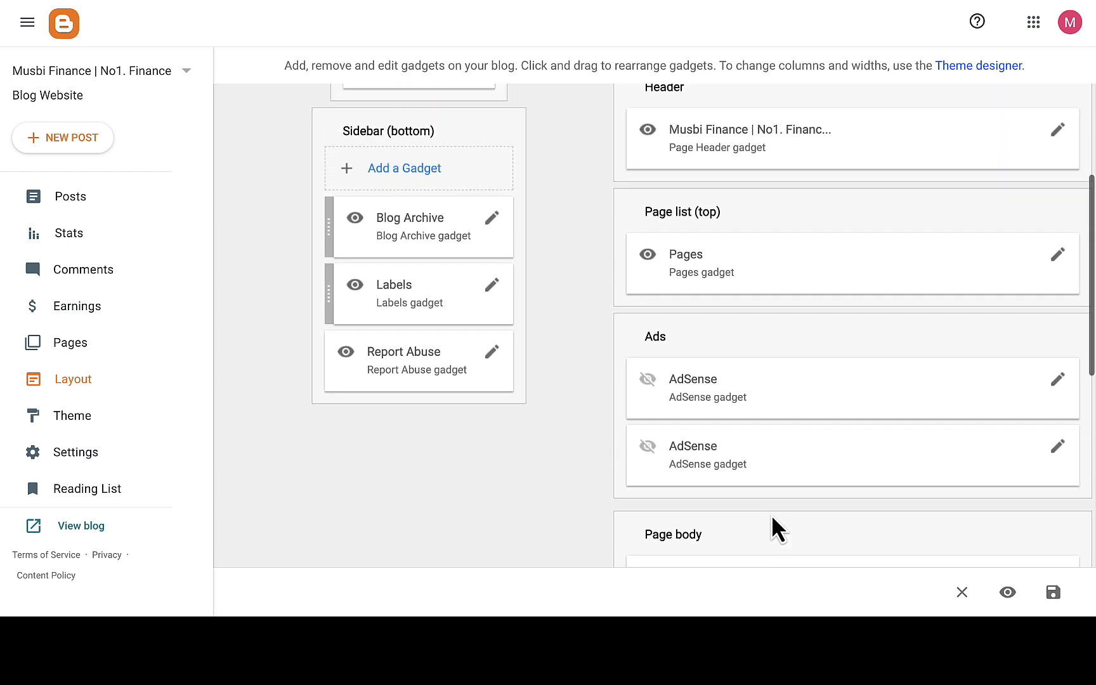
scroll(771, 515, "up", 3)
scroll(772, 515, "down", 8)
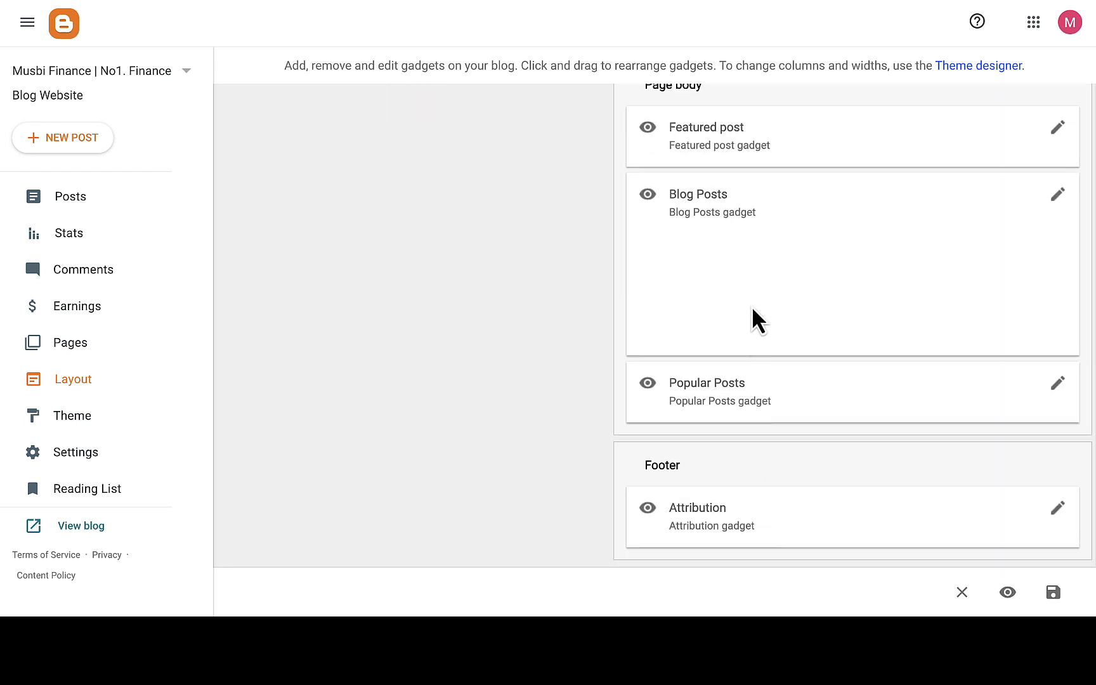
scroll(752, 306, "up", 1)
scroll(751, 318, "up", 2)
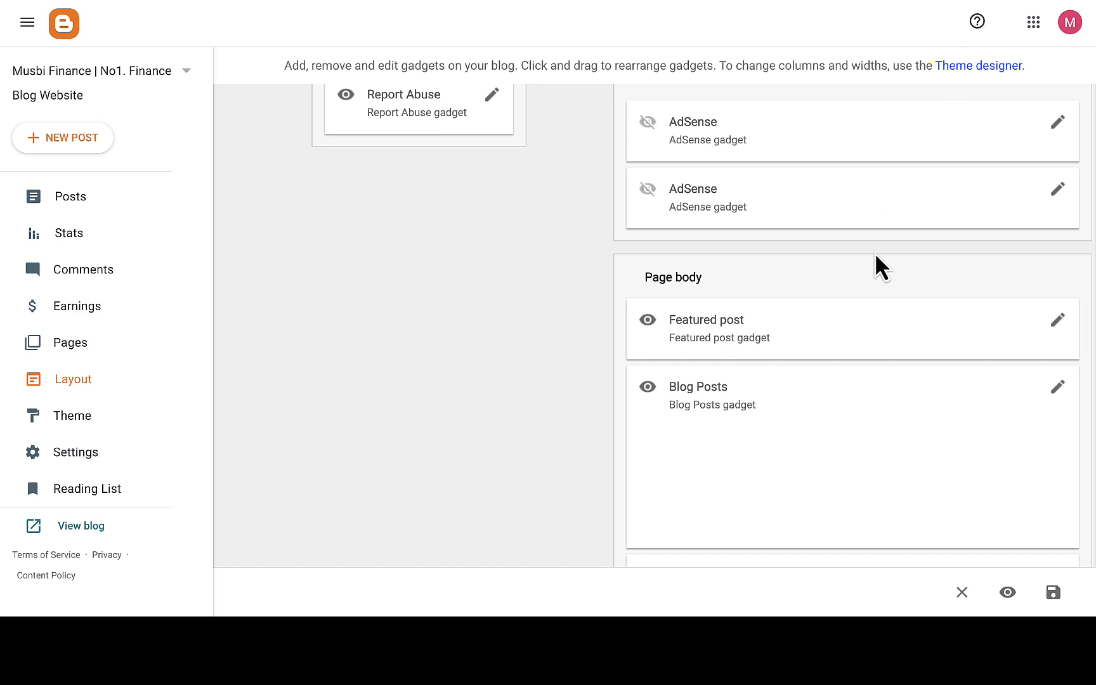
scroll(876, 257, "up", 3)
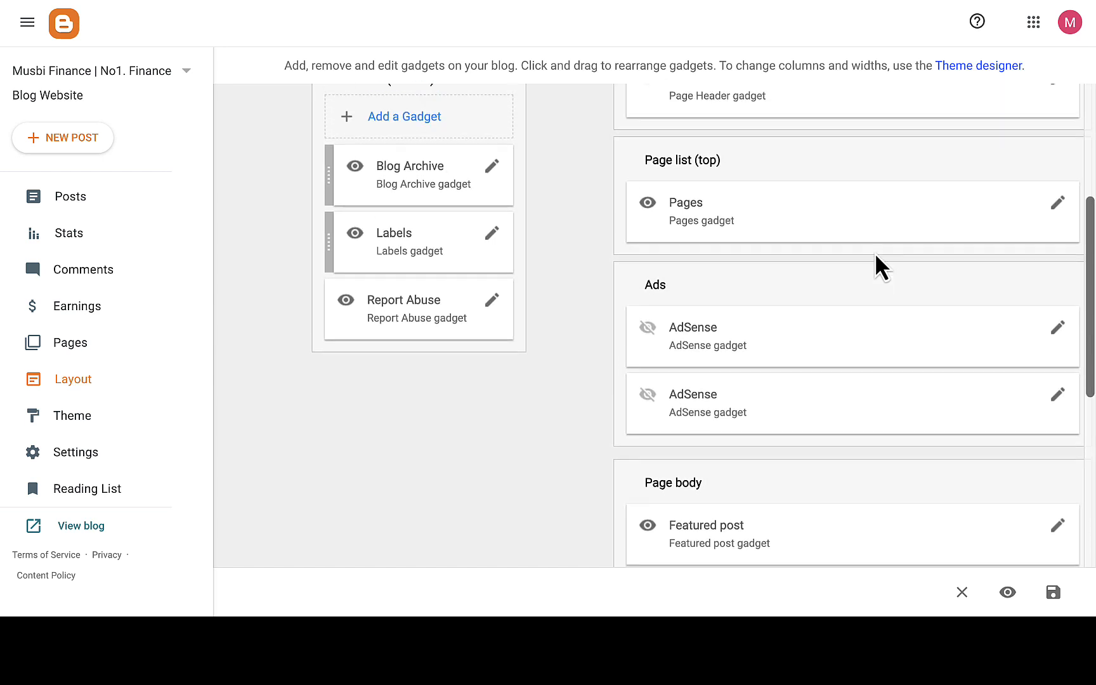
scroll(875, 252, "up", 2)
scroll(876, 256, "down", 1)
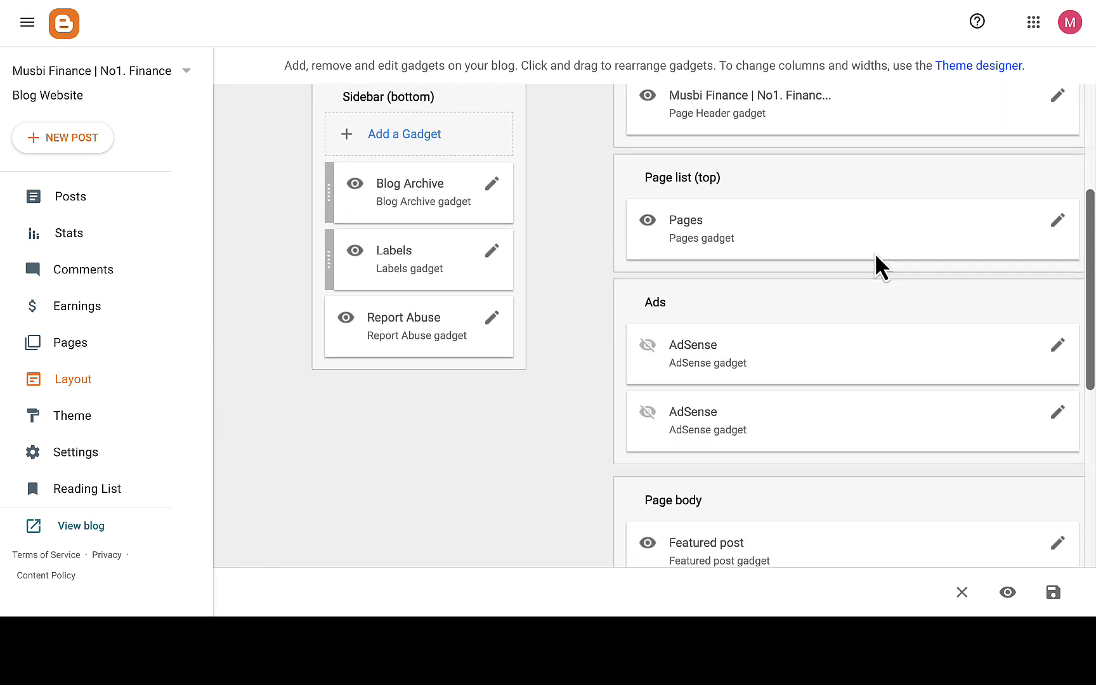
scroll(761, 510, "down", 1)
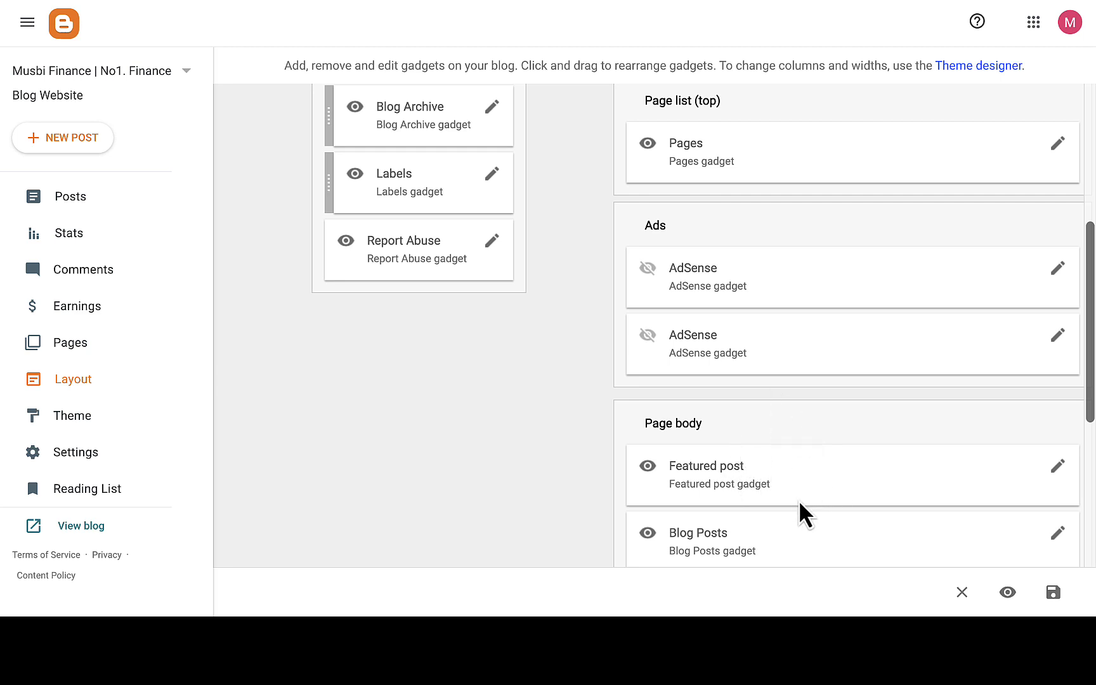
- Browse the Blogger theme gallery from Contempo through Soho, Notable, Simple, Dynamic Views and Watermark to Travel, and return to the current theme
left_click(80, 419)
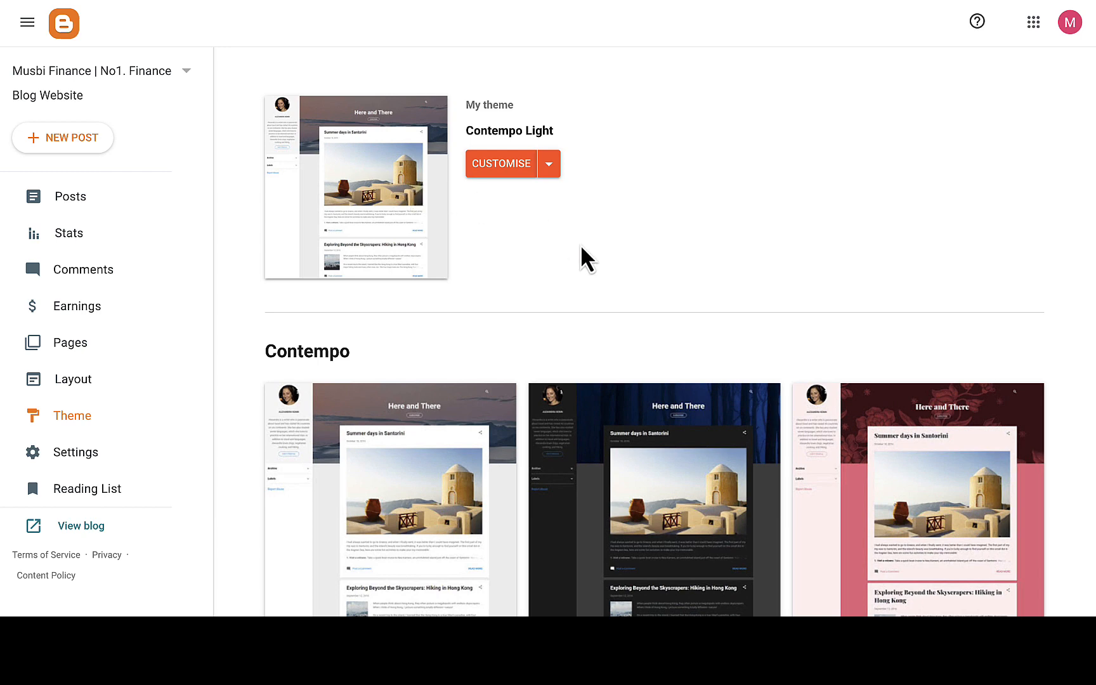
scroll(578, 247, "down", 3)
scroll(581, 246, "down", 9)
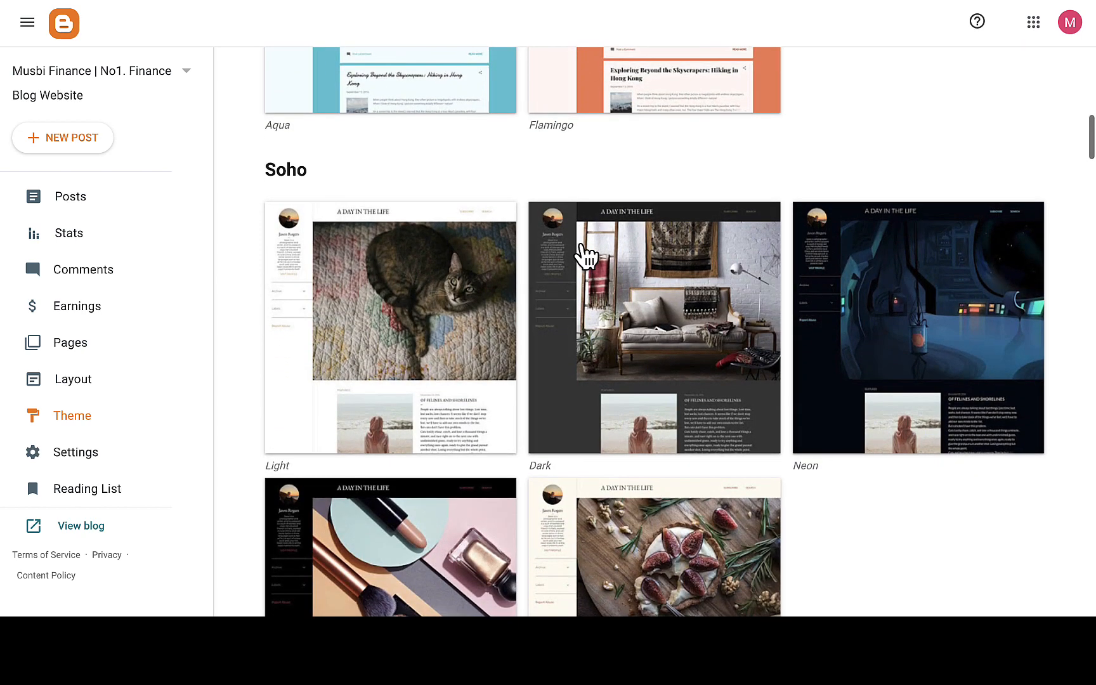
scroll(586, 256, "down", 11)
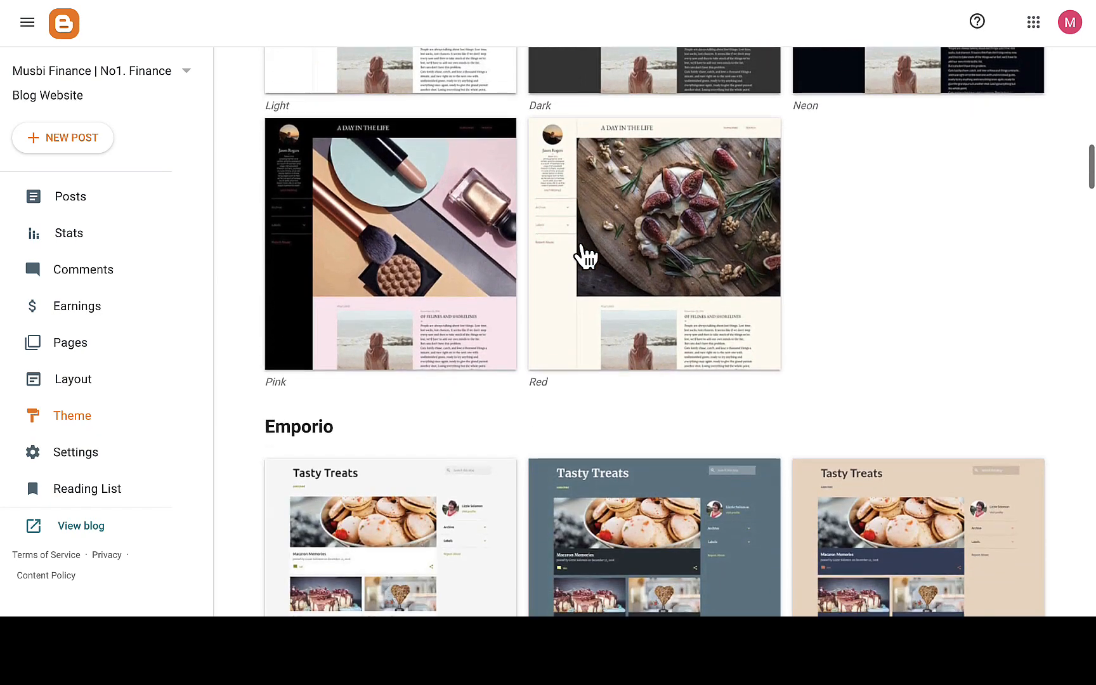
scroll(581, 246, "down", 8)
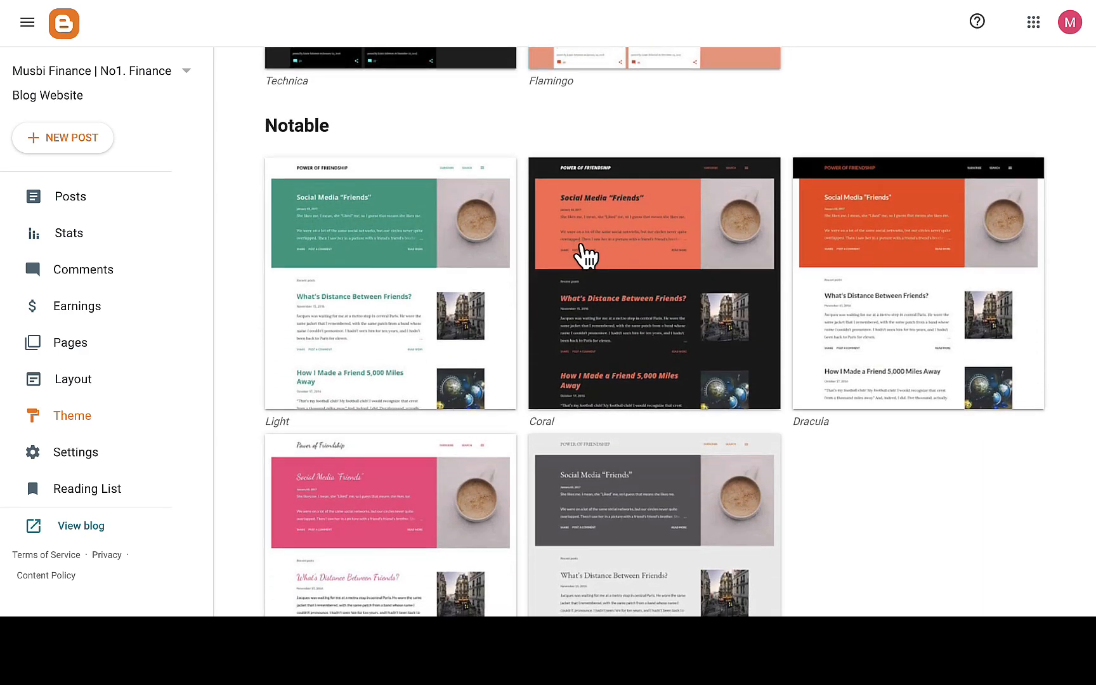
scroll(582, 247, "down", 4)
scroll(581, 246, "down", 14)
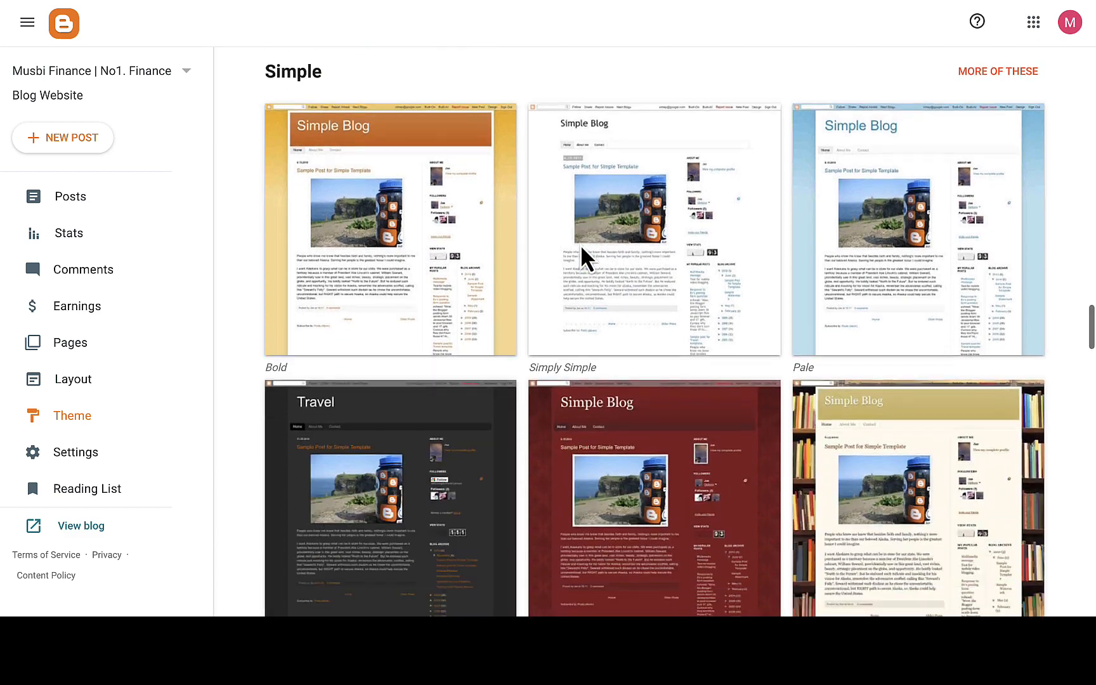
scroll(580, 245, "down", 11)
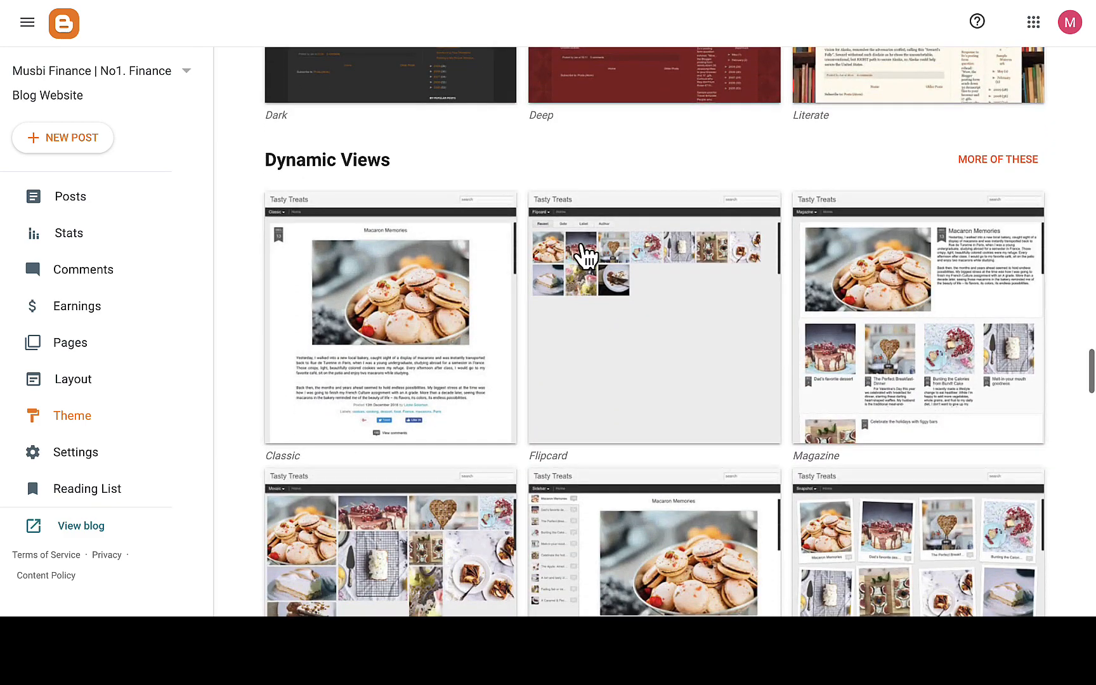
scroll(584, 255, "down", 12)
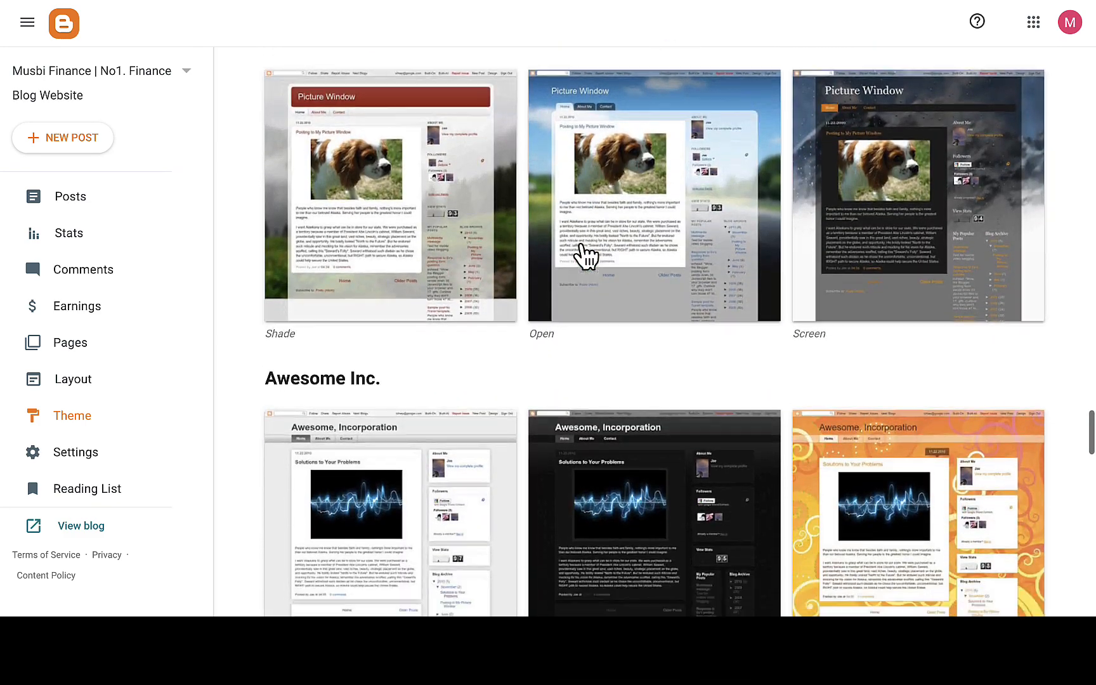
scroll(584, 255, "down", 1)
scroll(584, 255, "down", 6)
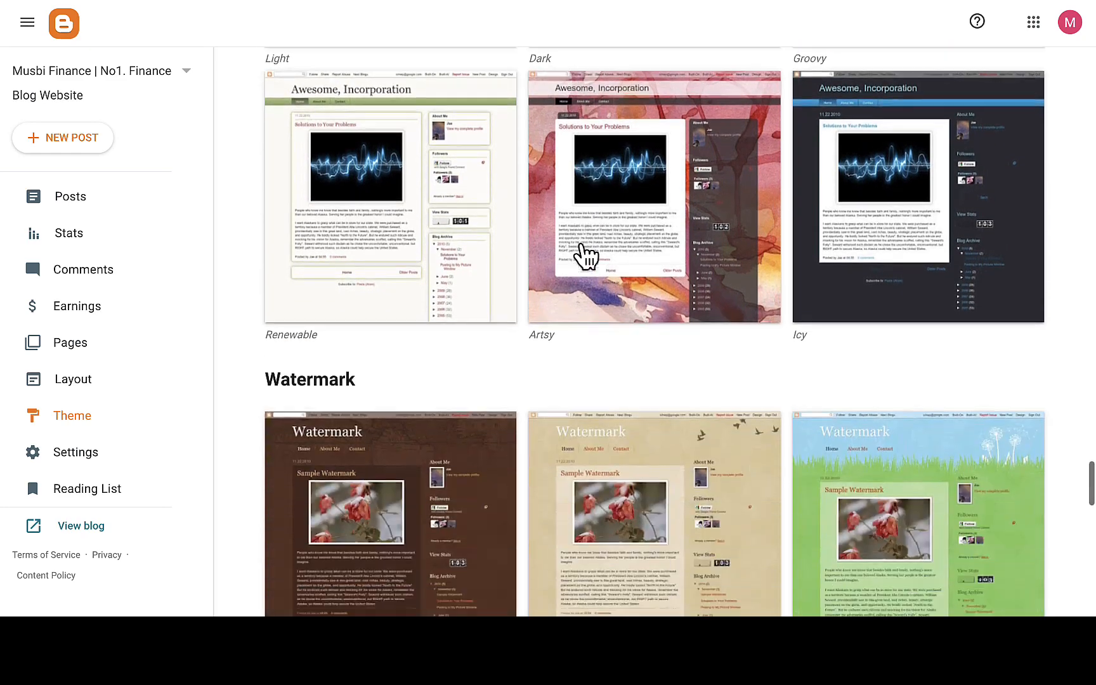
scroll(580, 247, "down", 6)
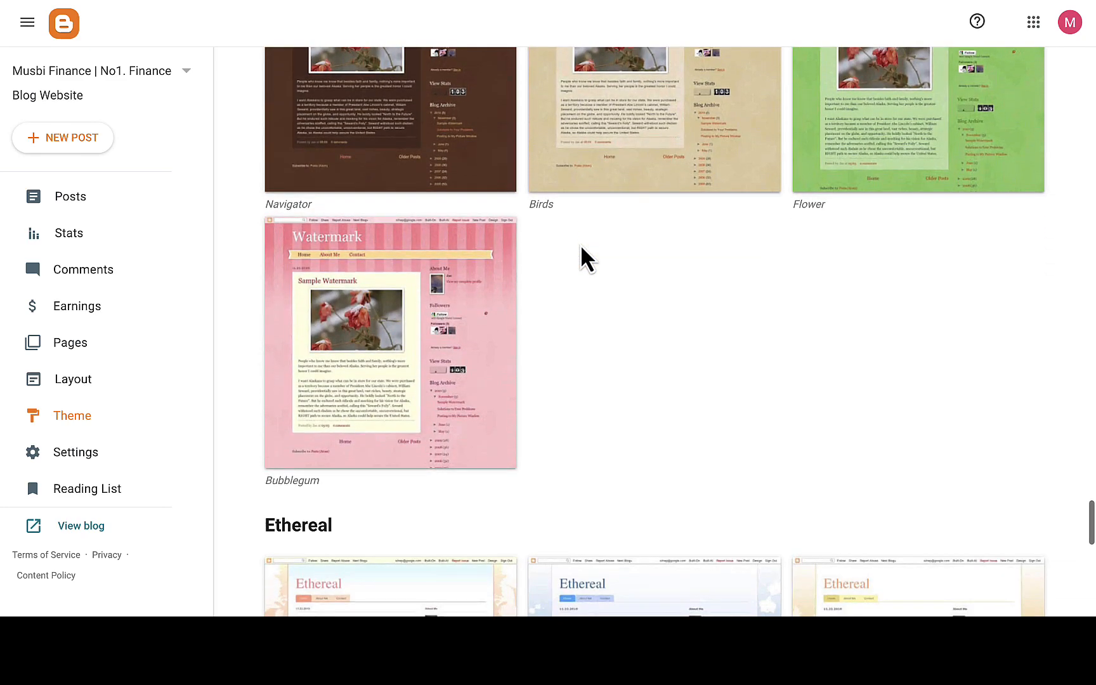
scroll(581, 246, "down", 3)
scroll(580, 246, "down", 6)
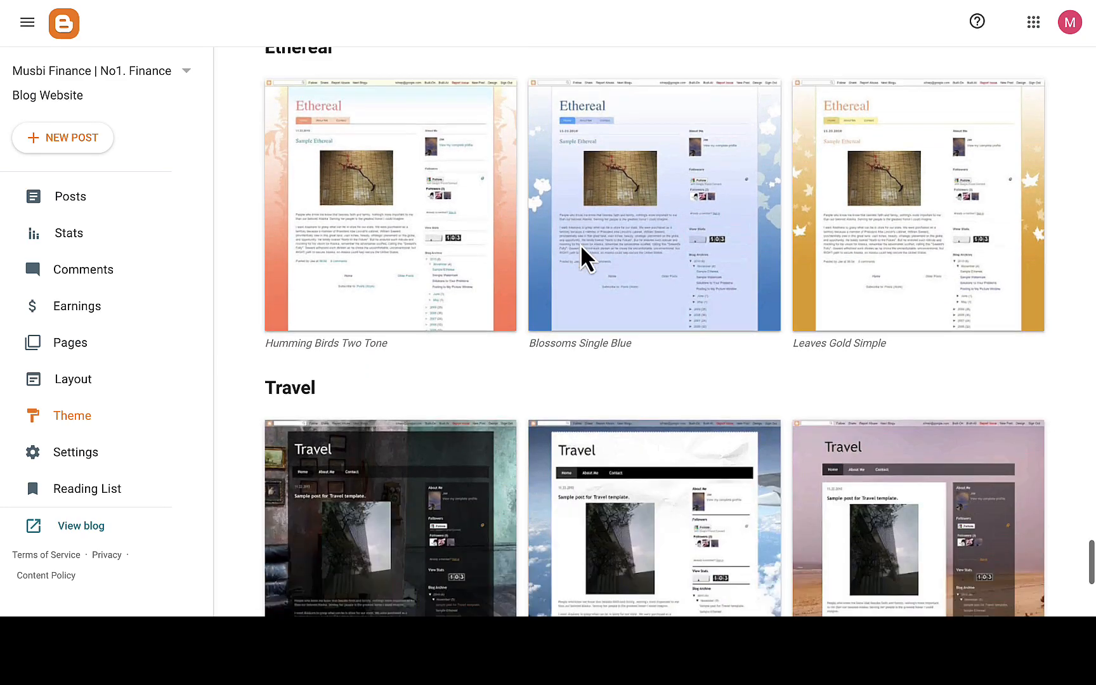
scroll(580, 246, "down", 3)
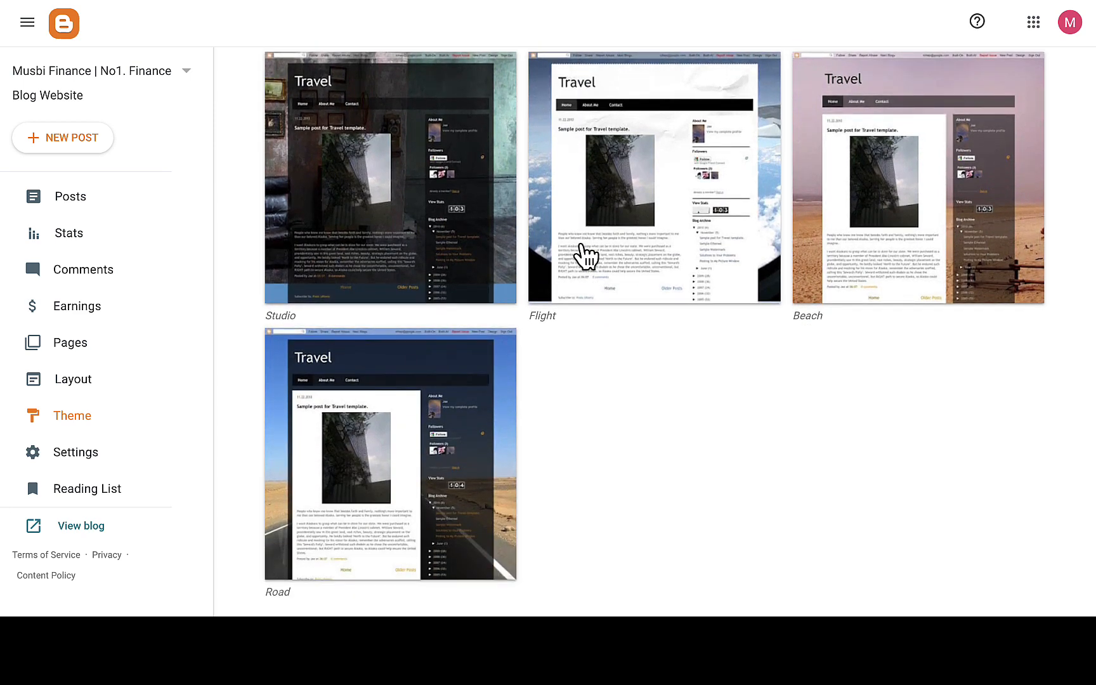
scroll(587, 255, "up", 20)
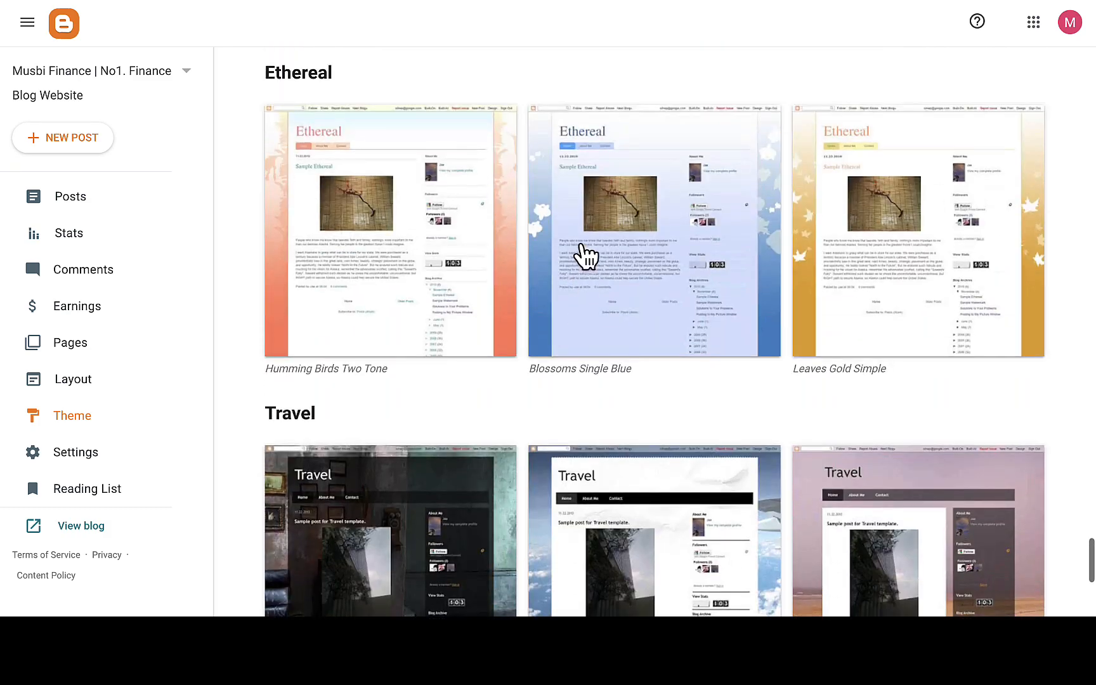
scroll(581, 249, "up", 8)
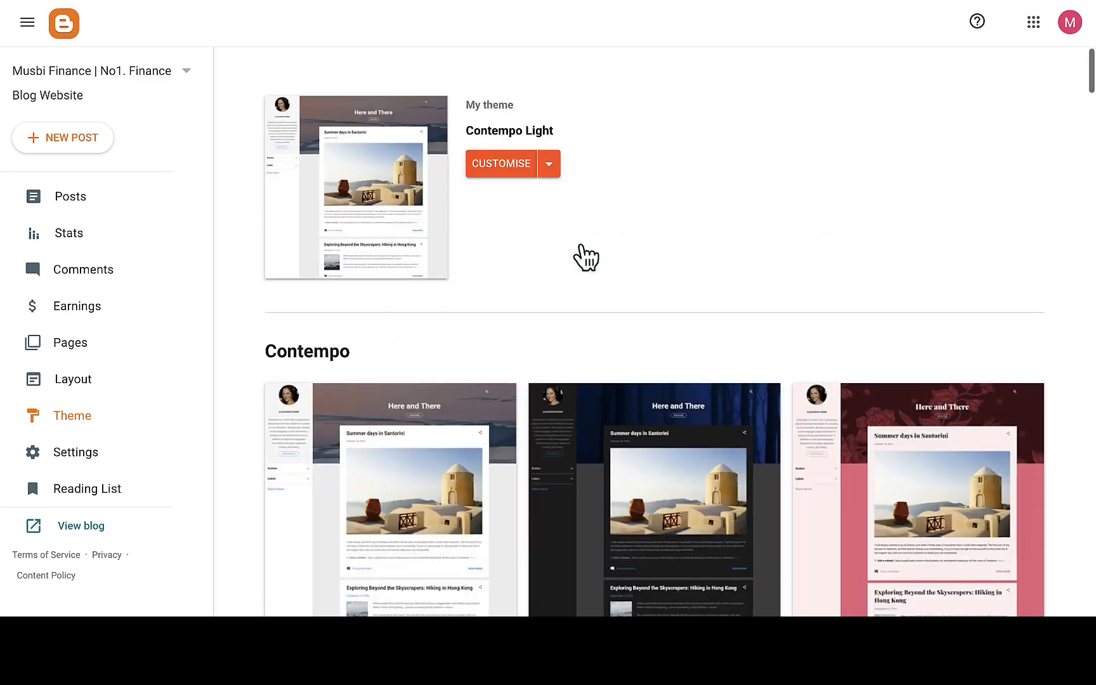
- Review the current theme's options and its Background, Advanced and Gadgets customisation settings, and return to the theme gallery
left_click(550, 165)
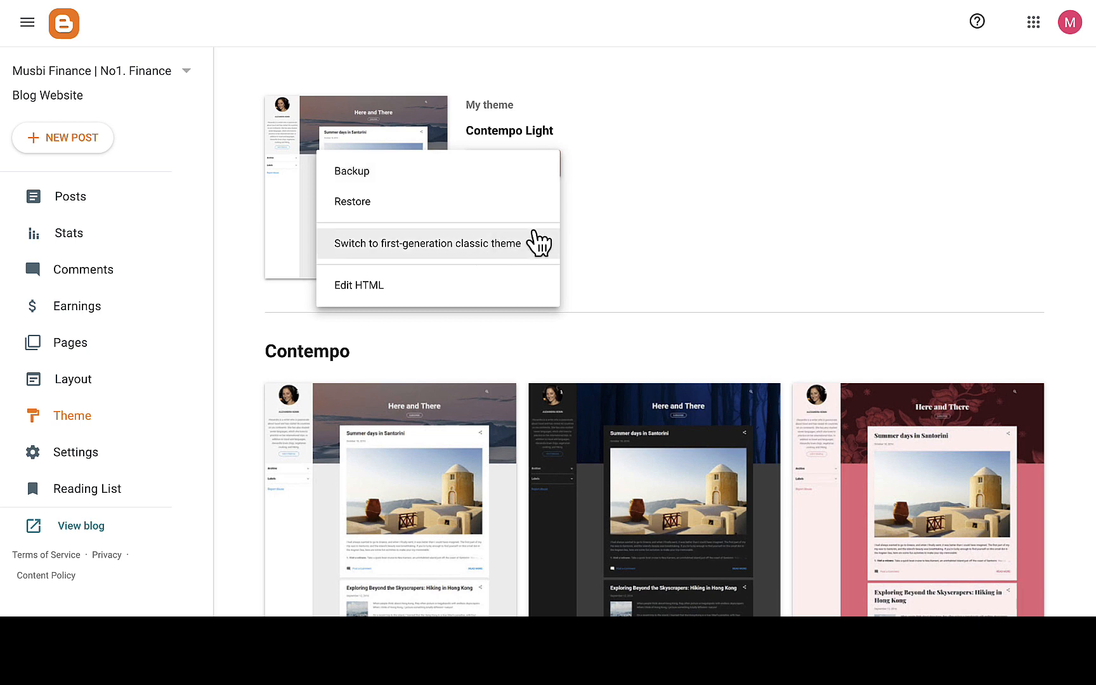
left_click(657, 200)
left_click(513, 169)
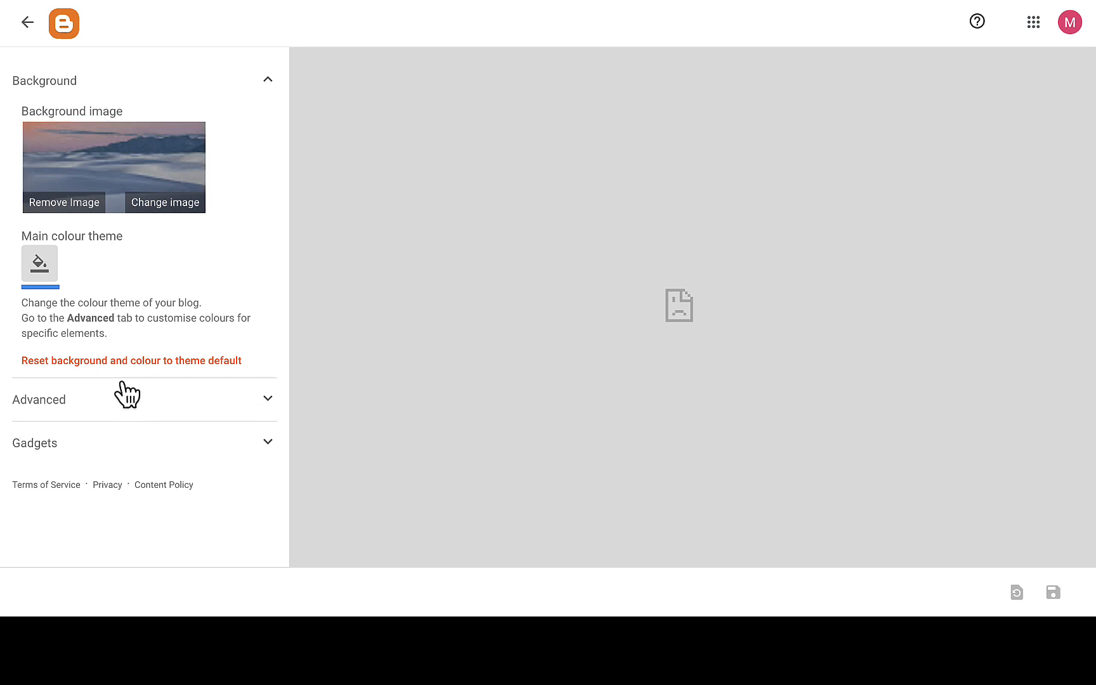
left_click(161, 400)
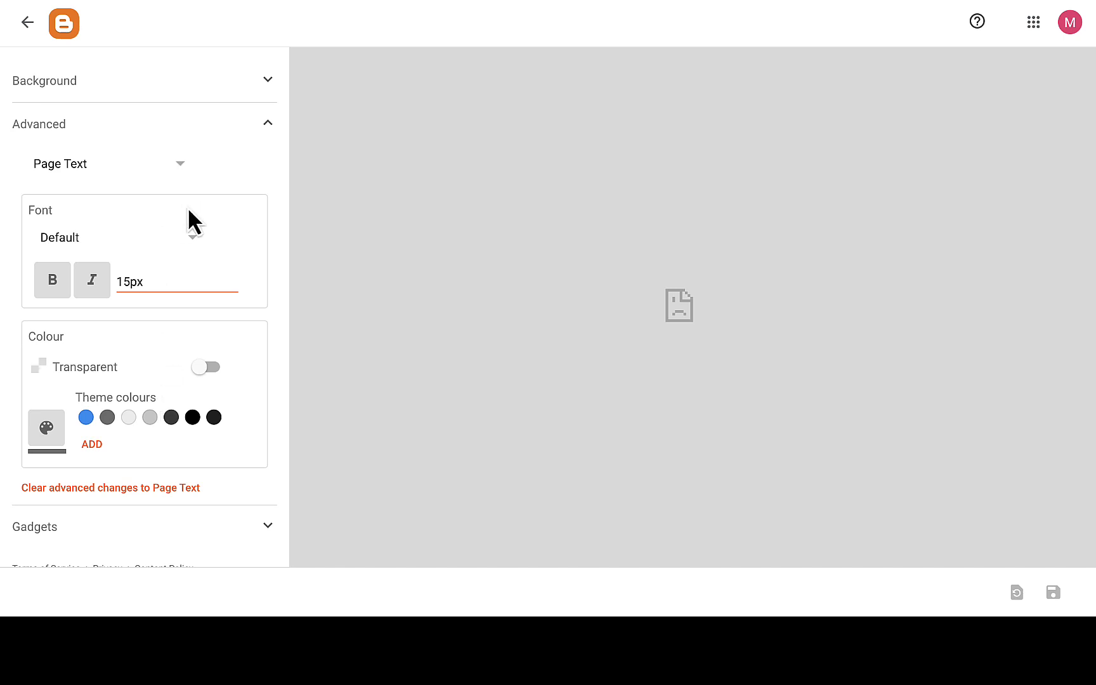
scroll(187, 249, "down", 1)
scroll(194, 254, "up", 1)
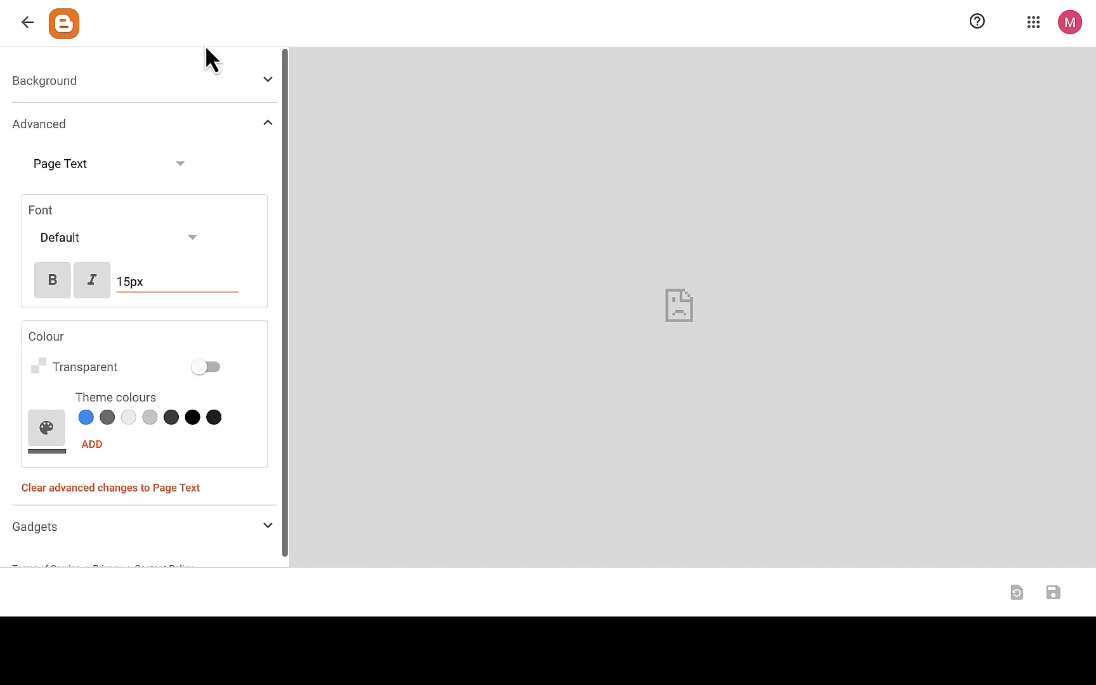
left_click(216, 125)
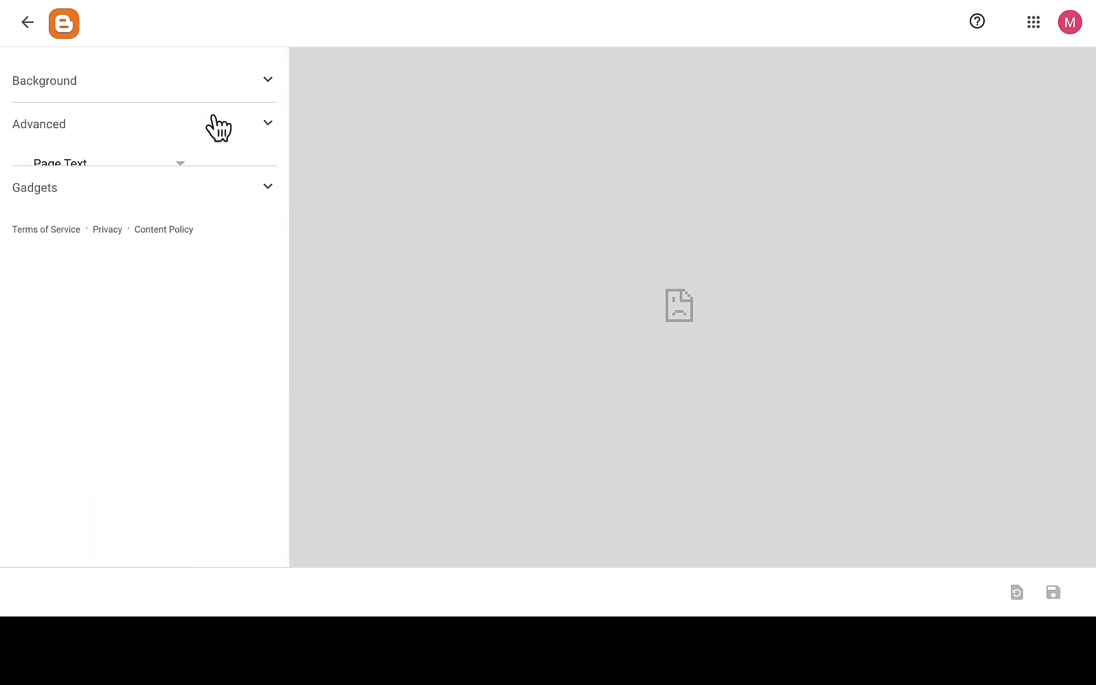
left_click(154, 168)
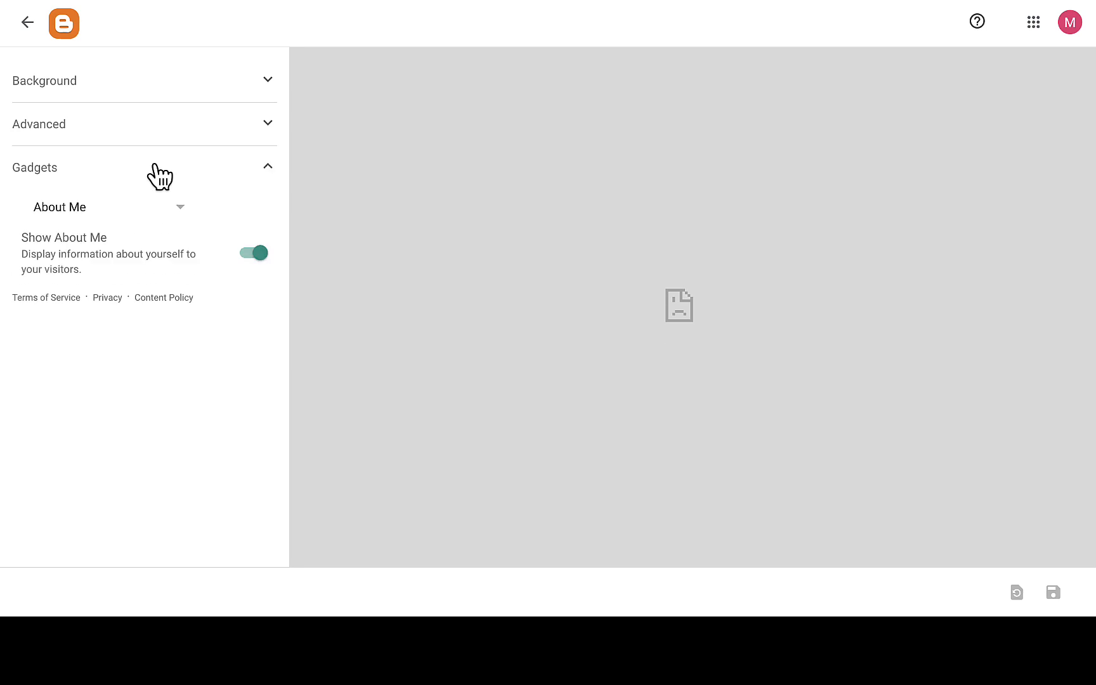
left_click(155, 175)
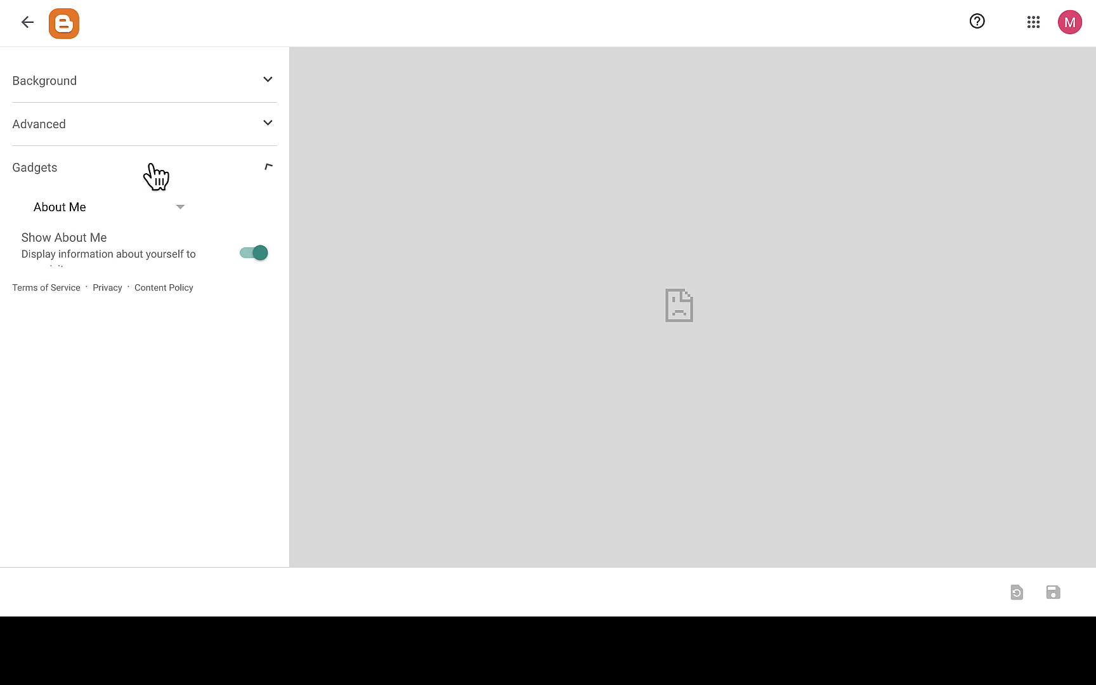
left_click(27, 23)
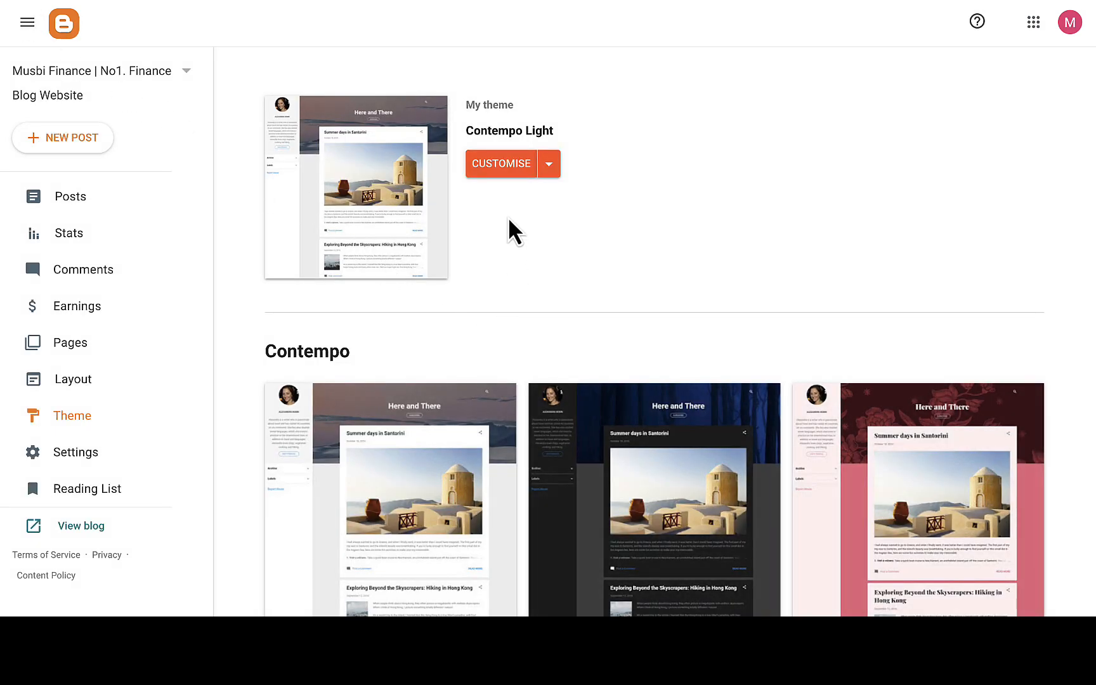
- Look at the Backup option for the current Contempo Light theme and close it without downloading
left_click(549, 165)
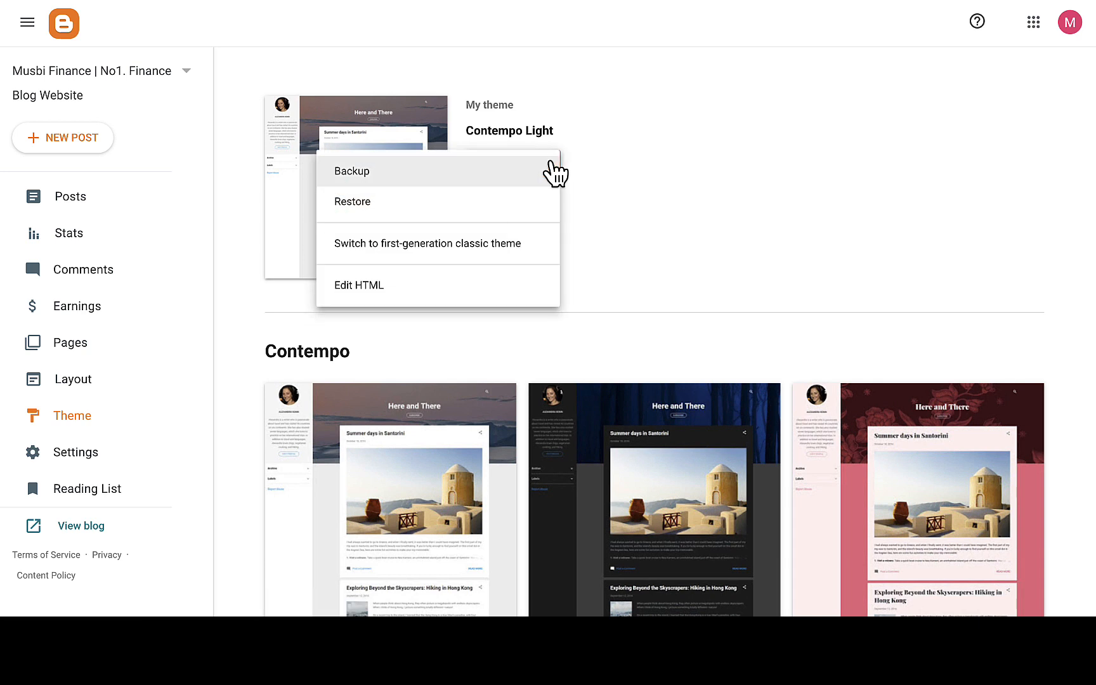
left_click(401, 184)
left_click(571, 368)
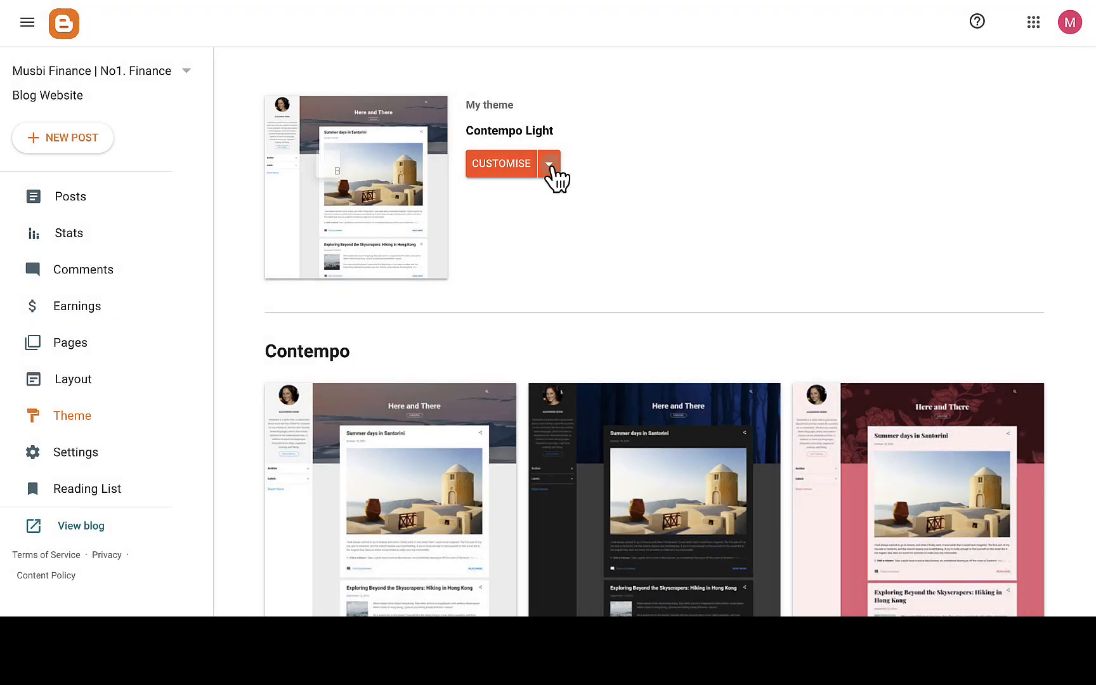
- Look for a theme file to restore in Recents and Downloads, cancel the upload, and check the browser's recent download history
left_click(550, 166)
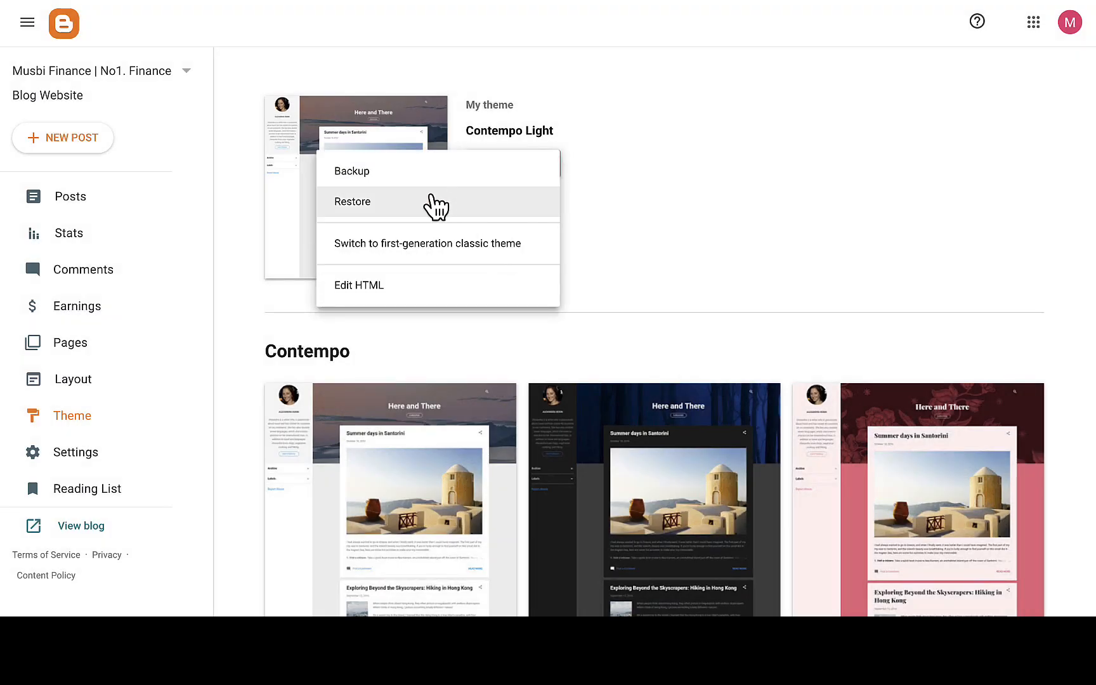
left_click(410, 203)
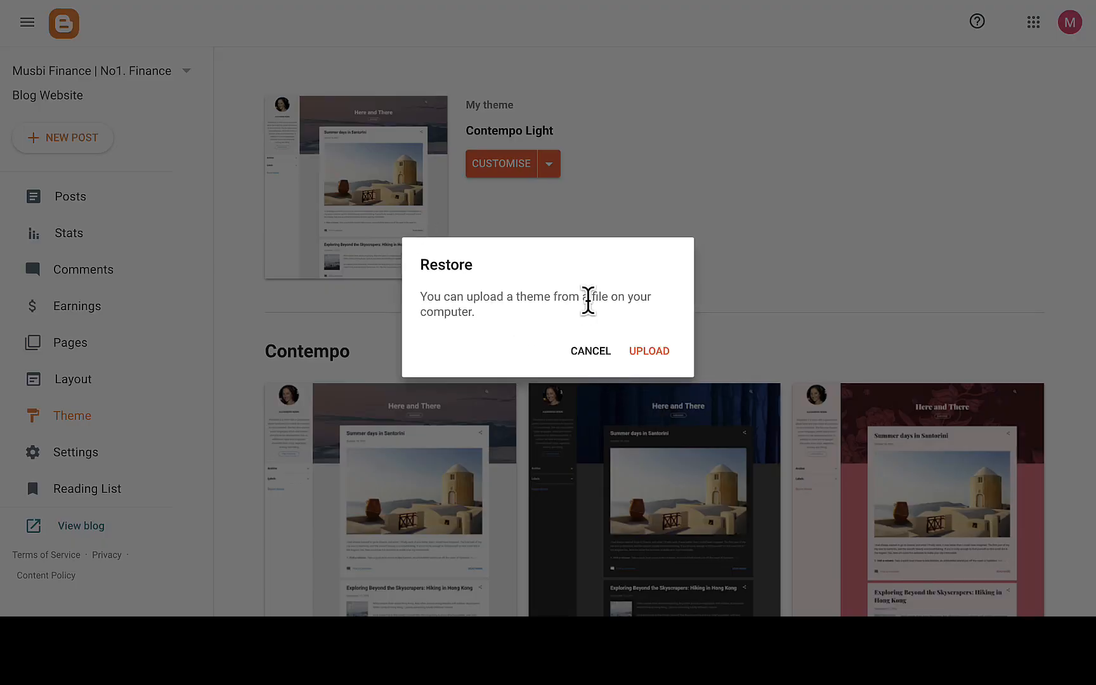
left_click(657, 356)
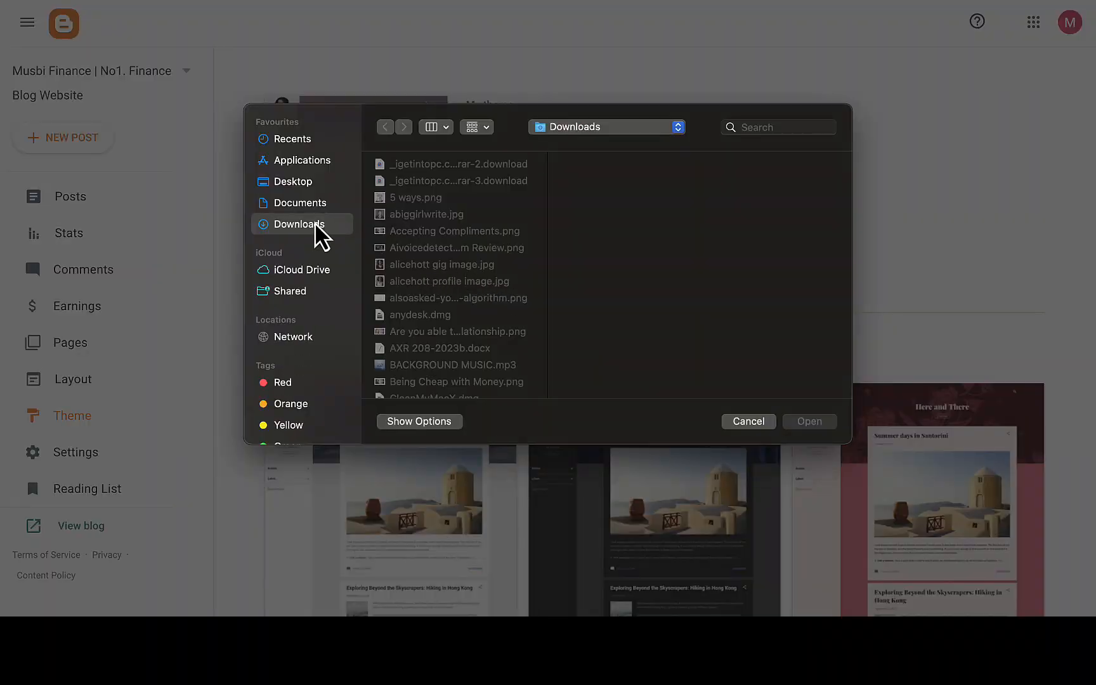
left_click(291, 142)
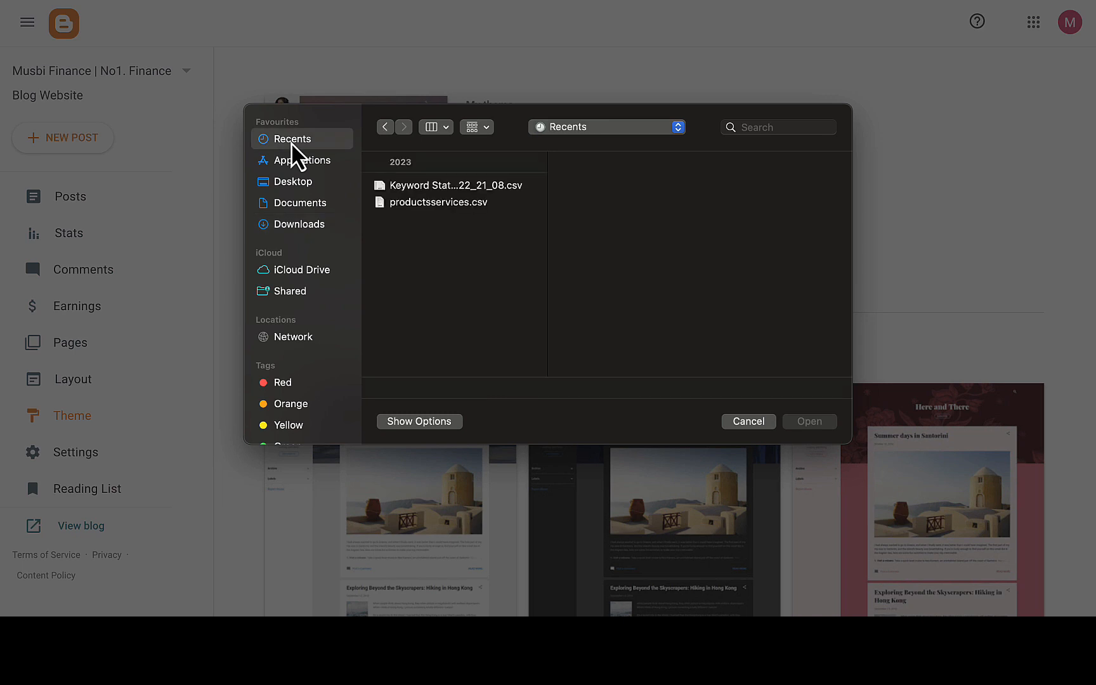
left_click(303, 227)
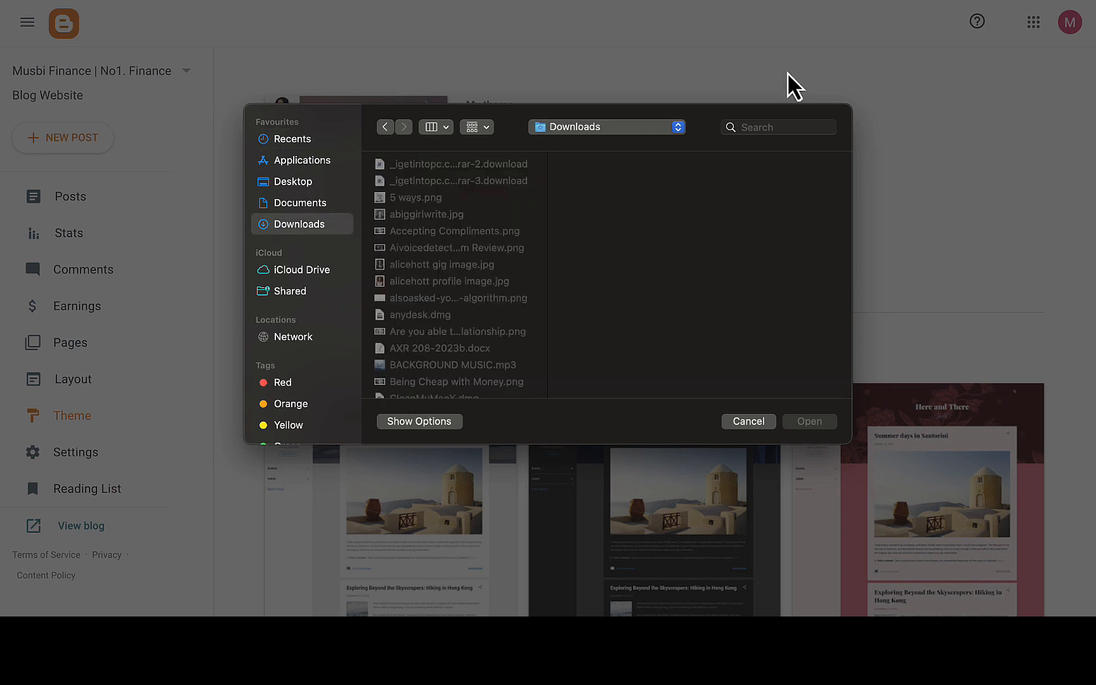
left_click(752, 423)
left_click(892, 2)
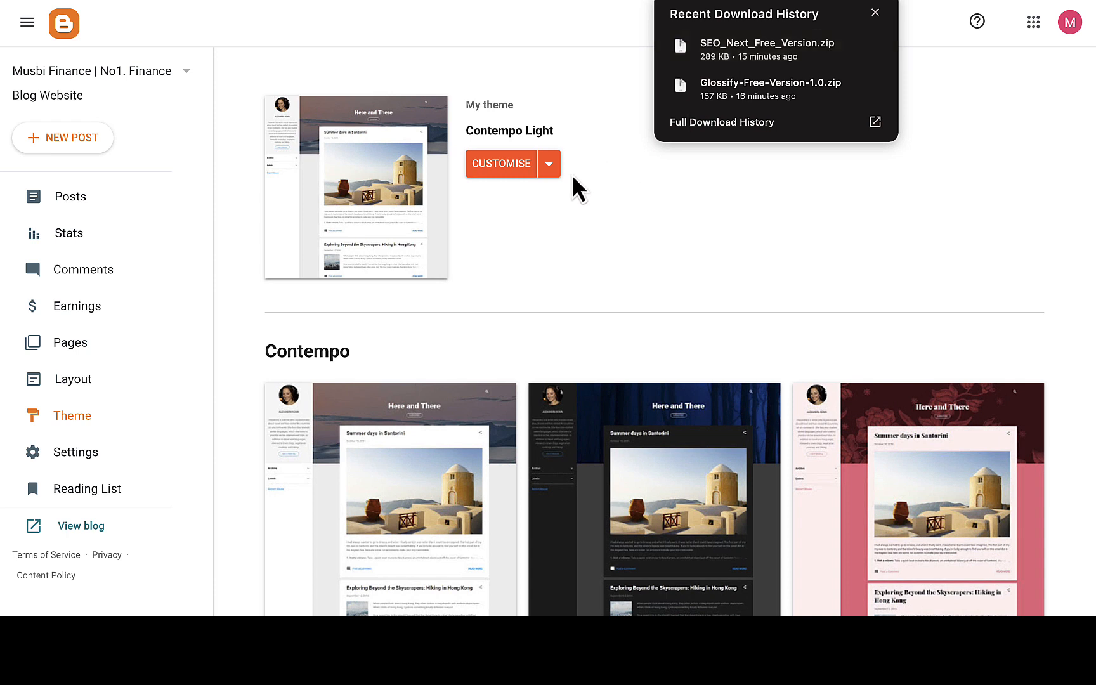
- Restart the theme restore upload, search the computer for a theme file with glozi, and clear the search
left_click(549, 165)
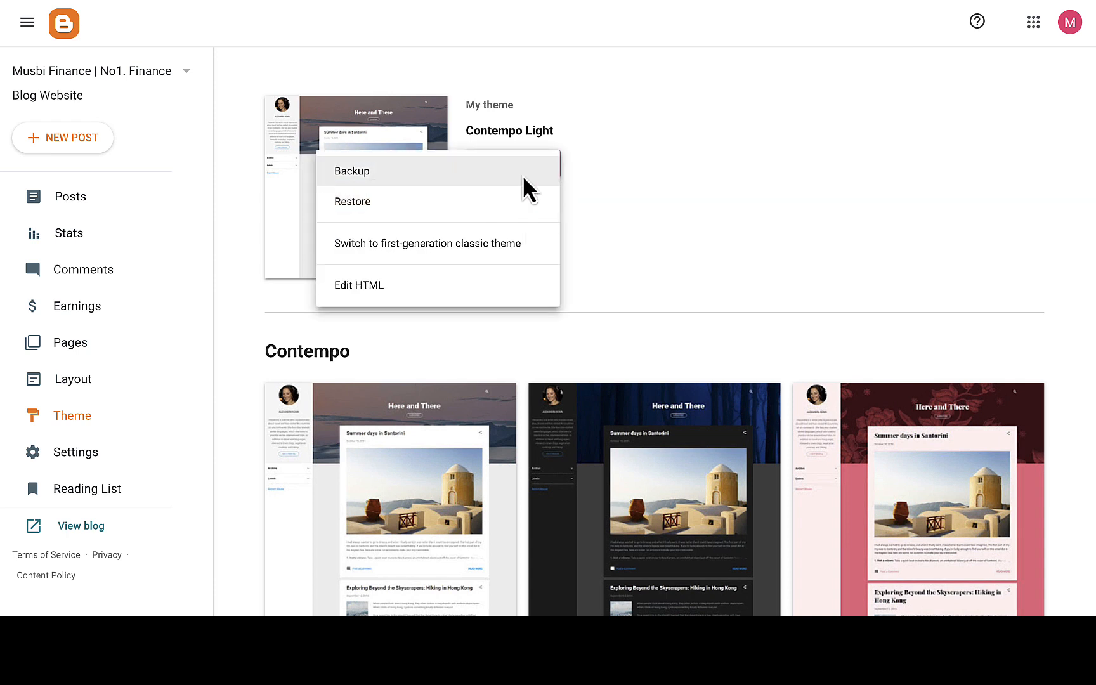
left_click(464, 204)
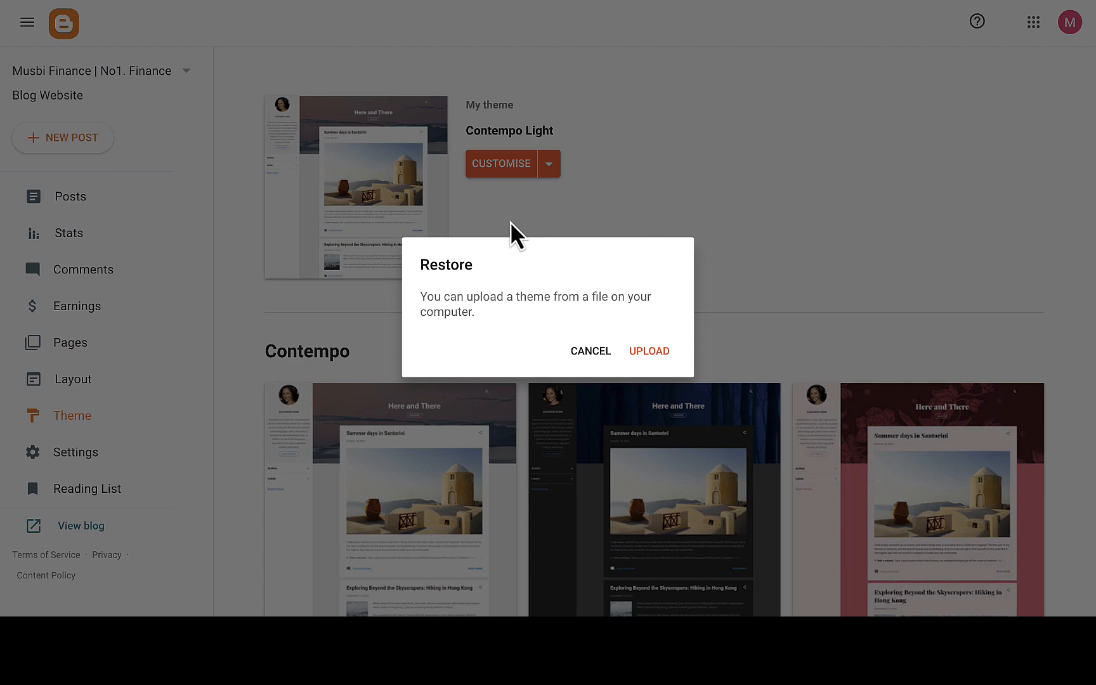
left_click(655, 353)
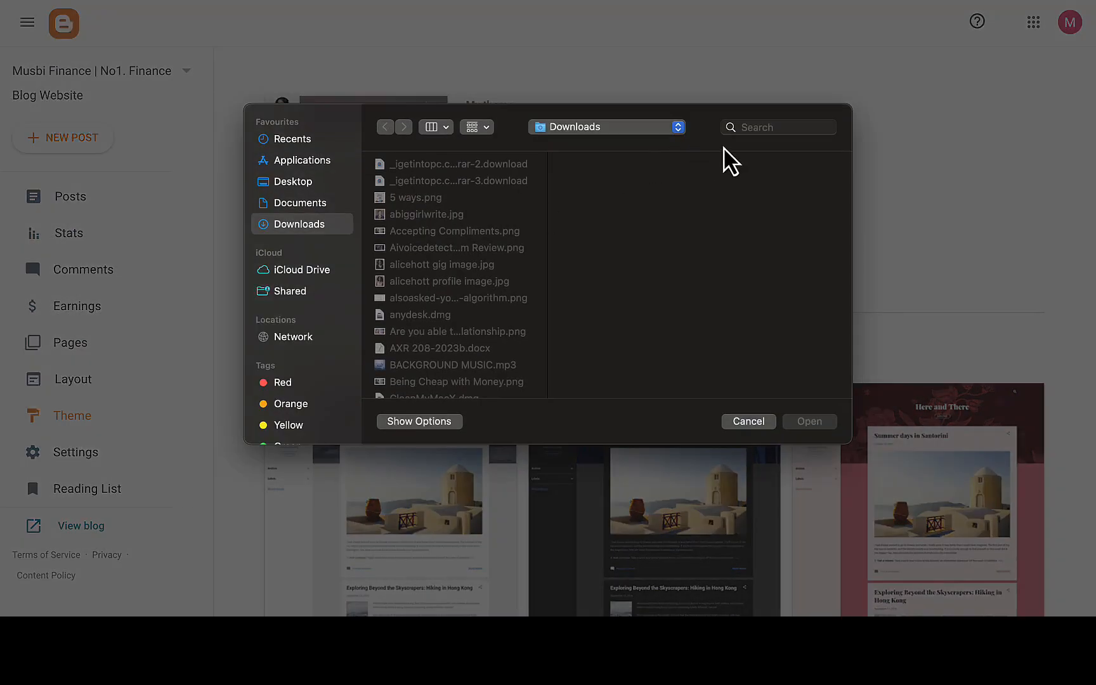
left_click(758, 127)
type("glo")
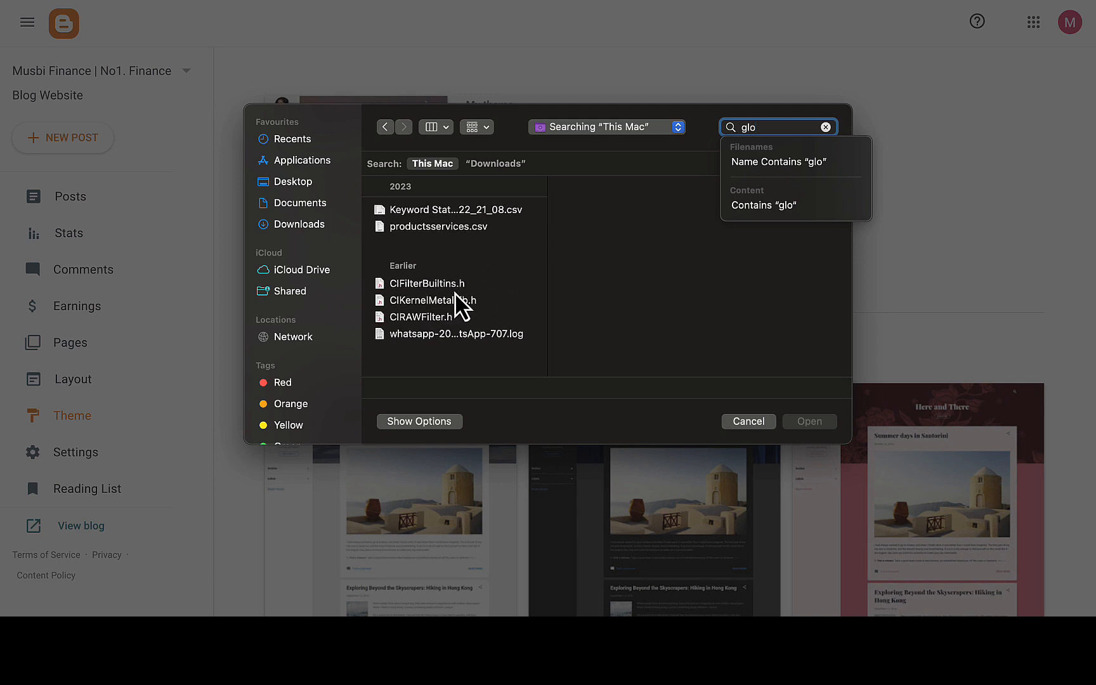
type("zi")
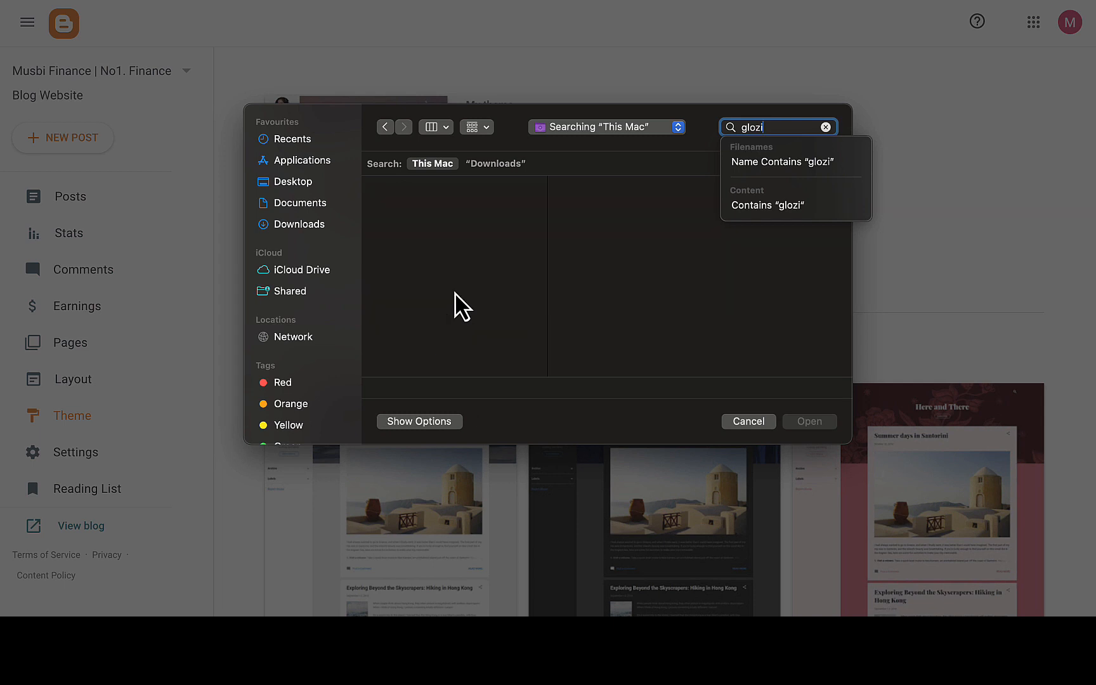
key("BackSpace")
key("BackSpace")
key("BackSpace")
key("BackSpace")
key("BackSpace")
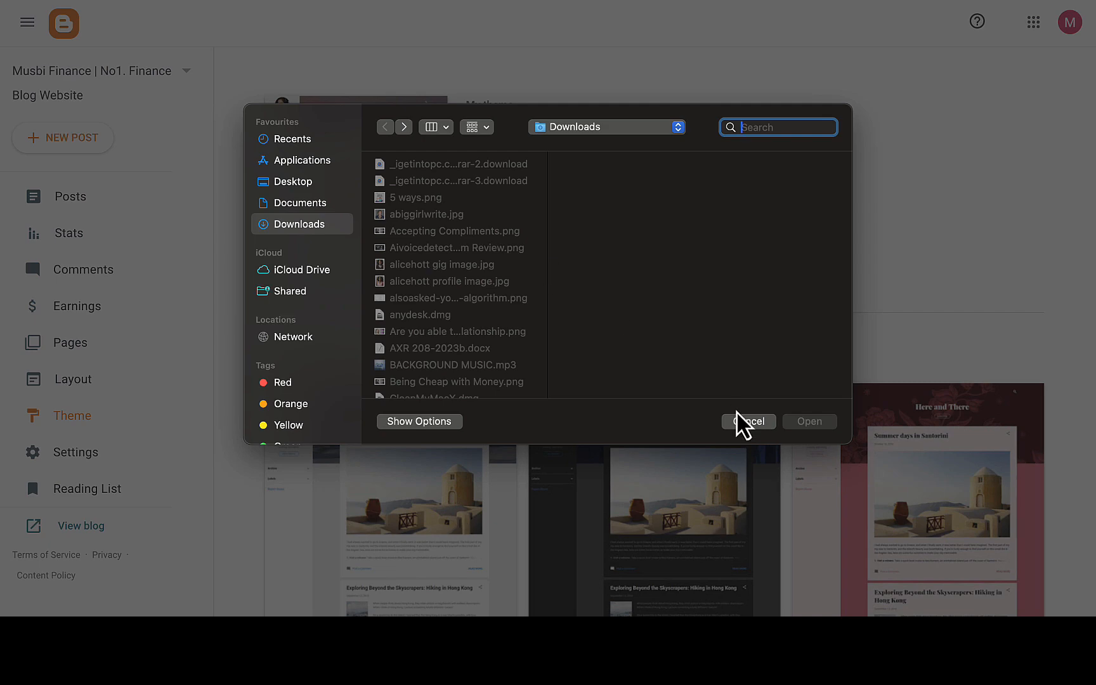
left_click(750, 423)
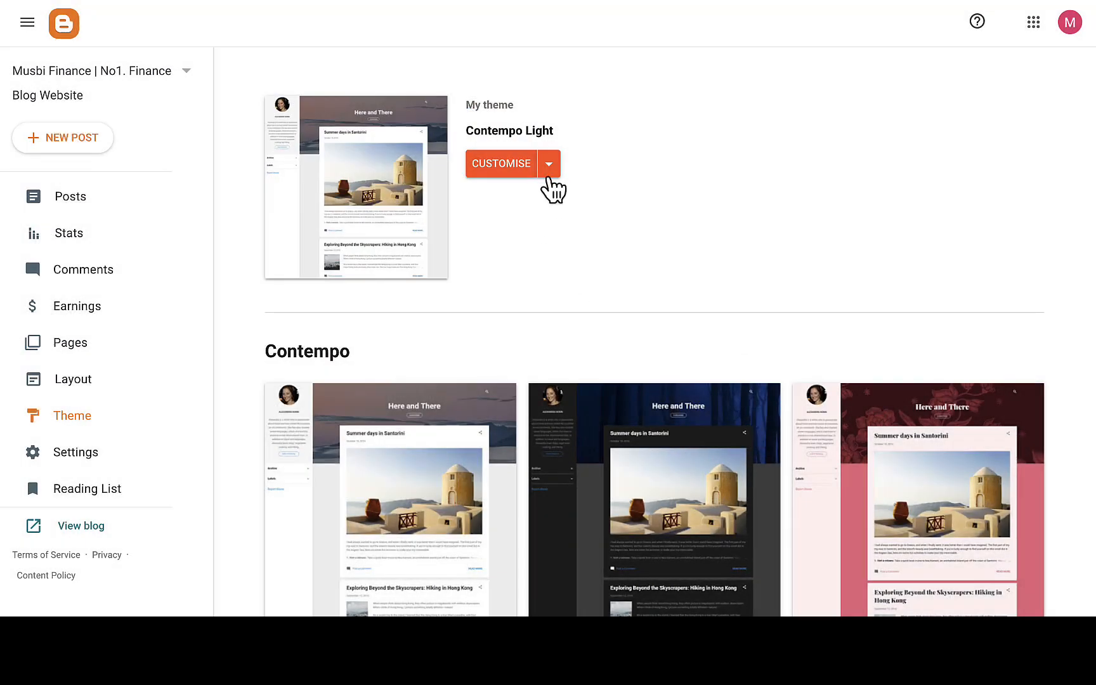
left_click(549, 165)
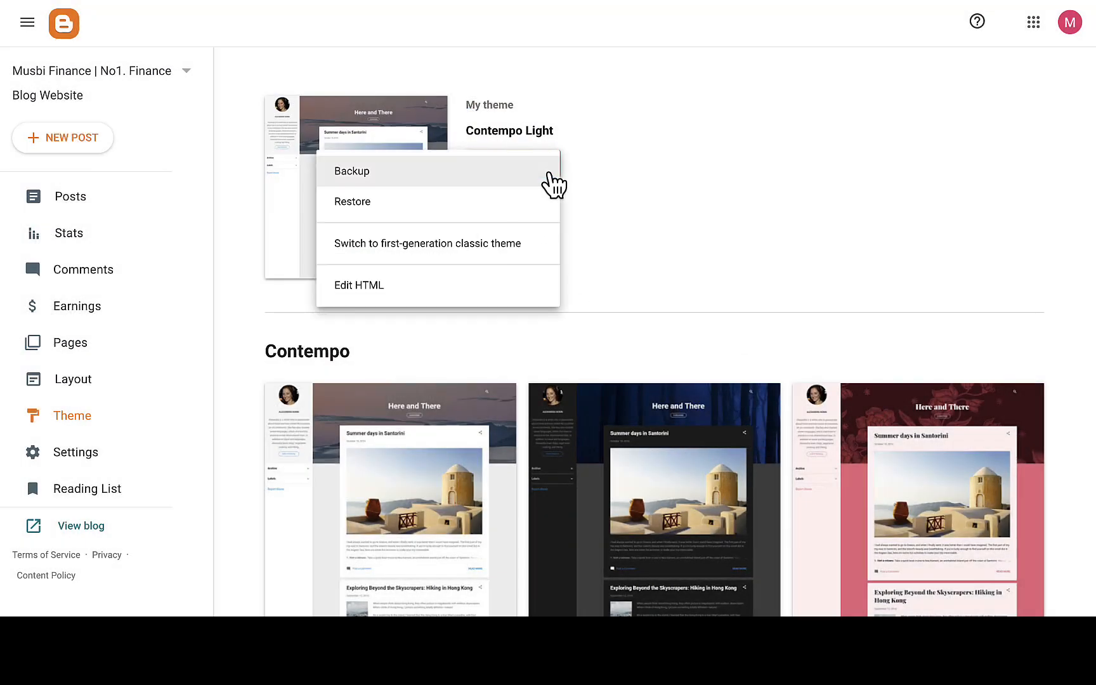
left_click(454, 204)
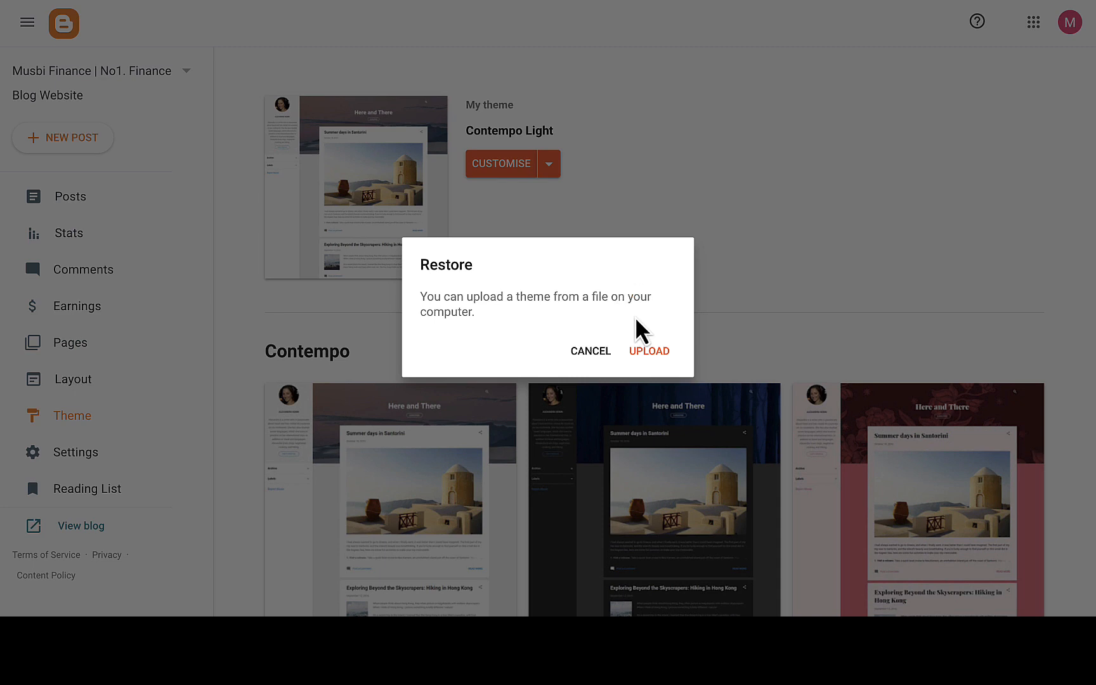
left_click(593, 353)
scroll(524, 303, "down", 2)
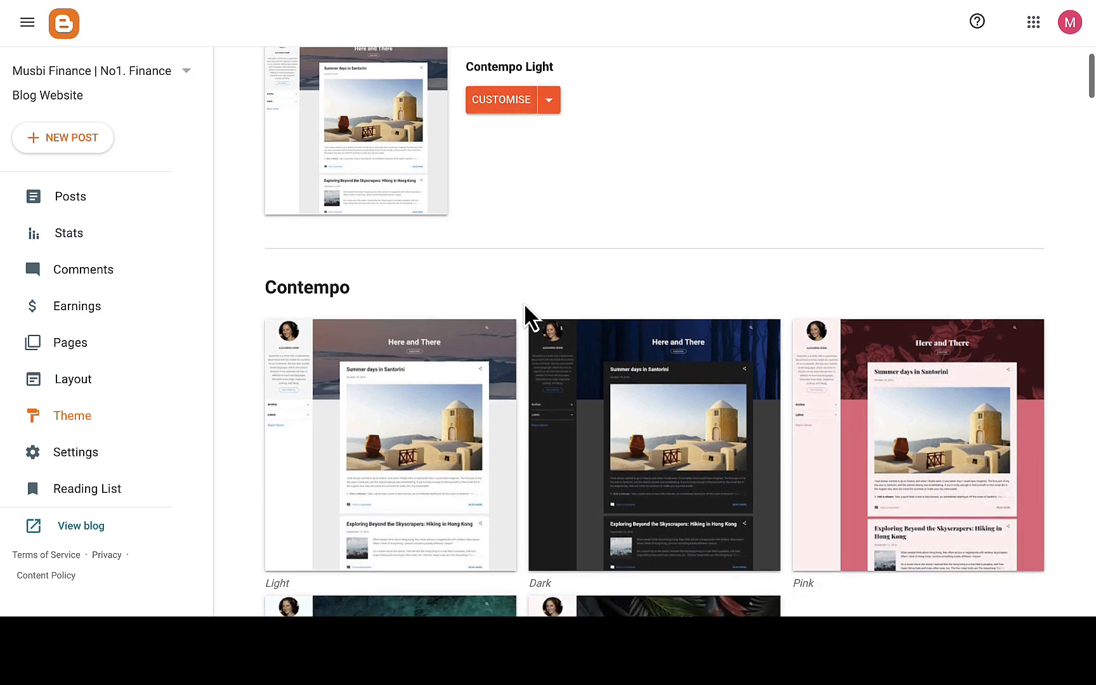
scroll(524, 303, "up", 2)
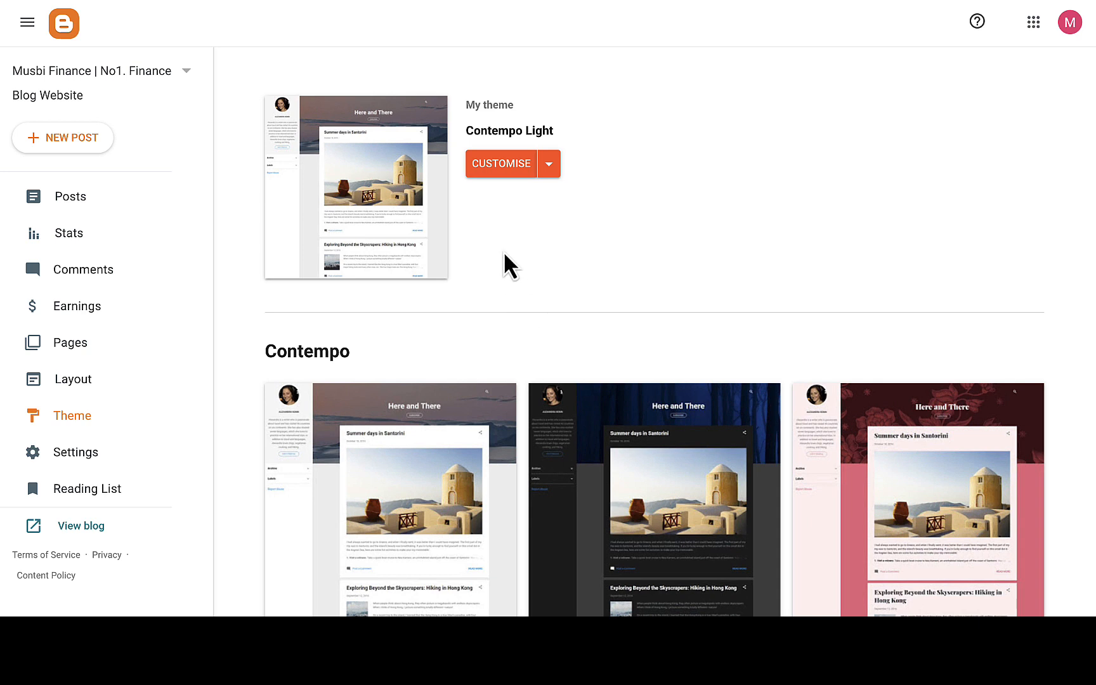
- Locate the downloaded Glossify-Free-Version-1.0.zip in Finder from the recent download history and extract the archive
left_click(887, 0)
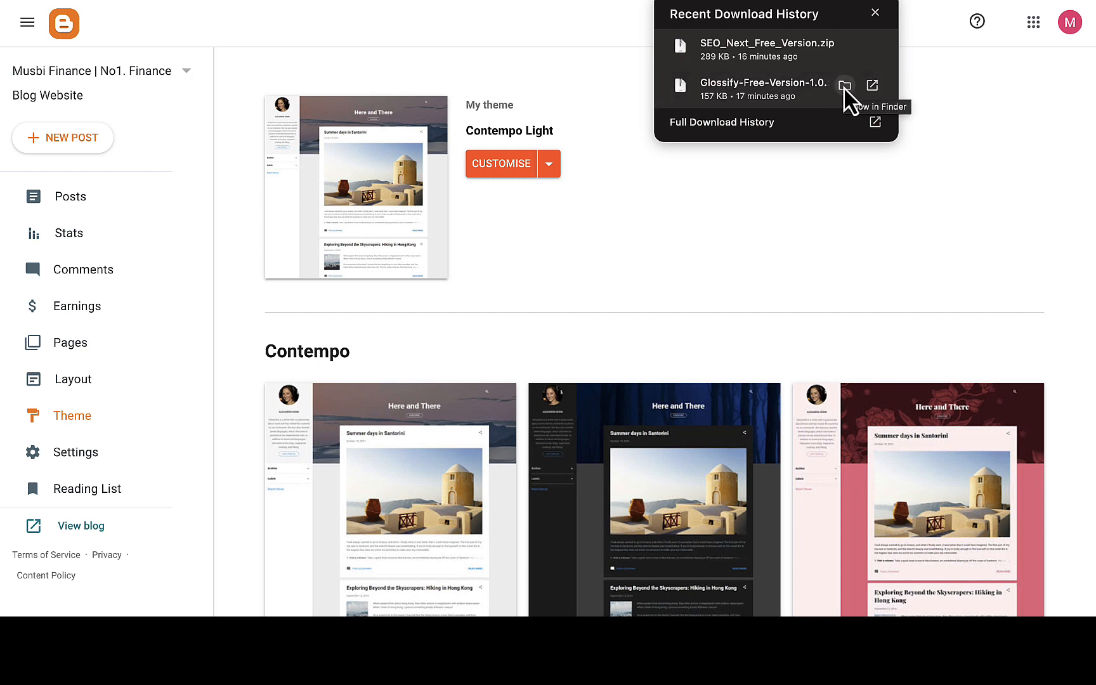
left_click(845, 87)
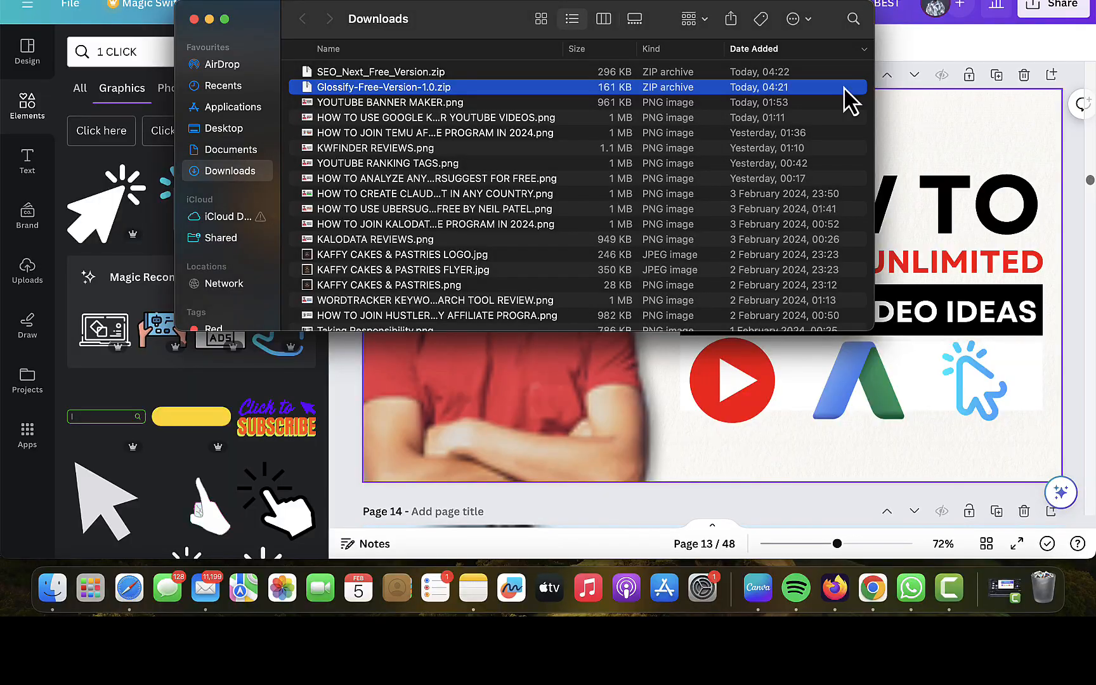
double_click(421, 88)
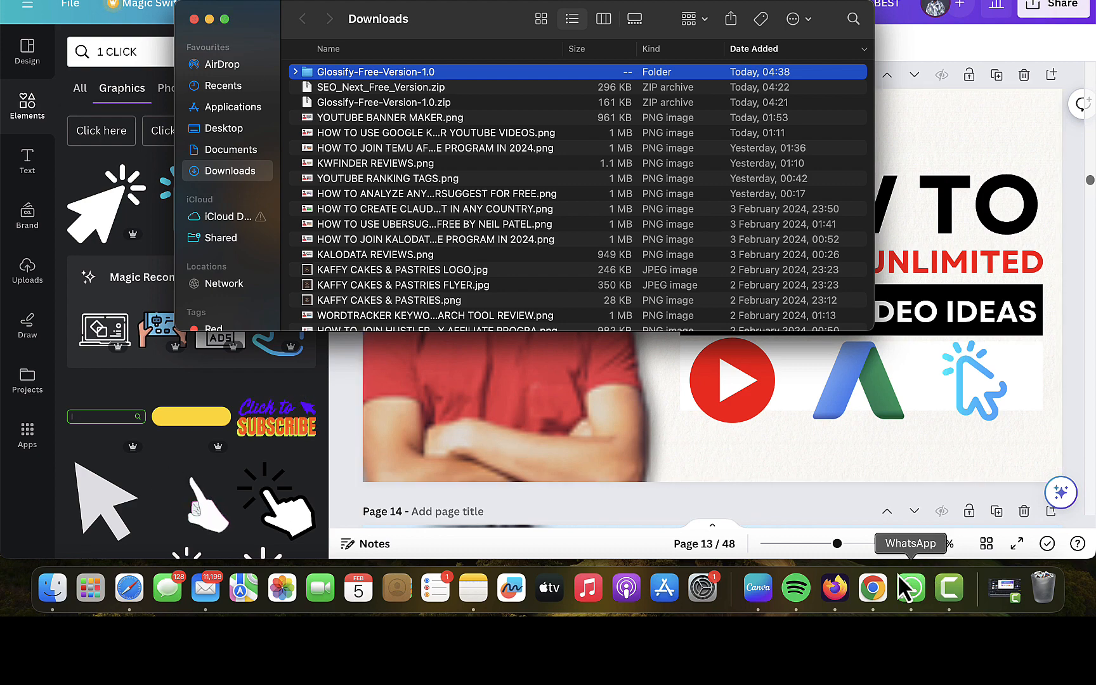
- Return to Blogger and restore the blog's theme from the file Glossify Free Version 1.0.xml, found by searching the computer for gloss
left_click(874, 587)
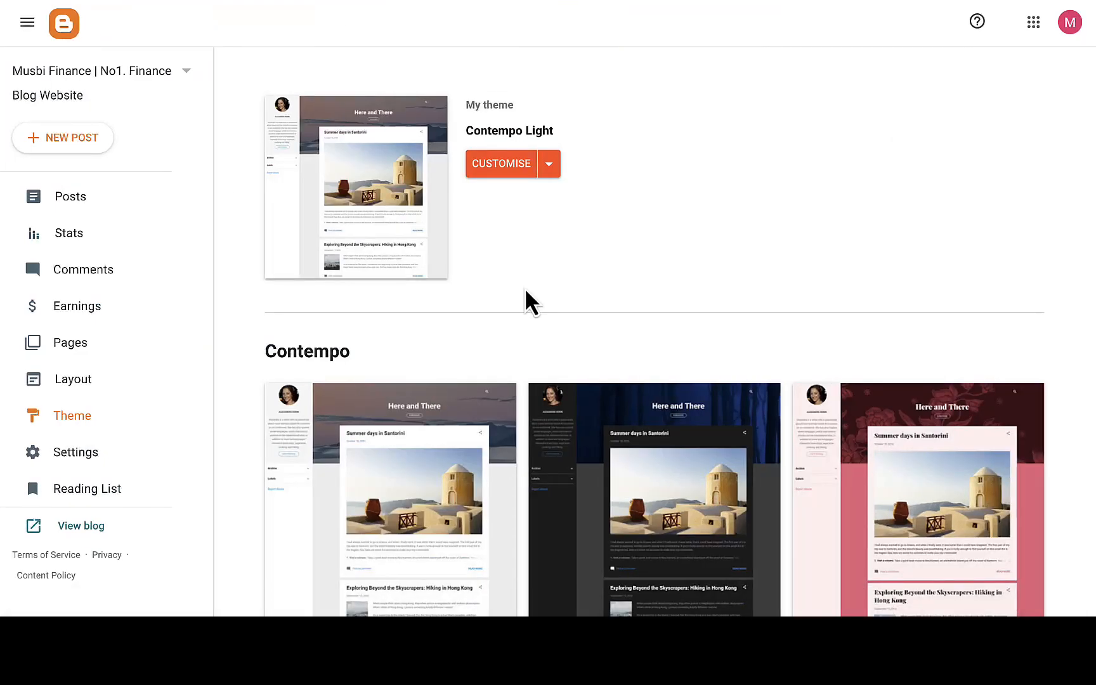
left_click(551, 173)
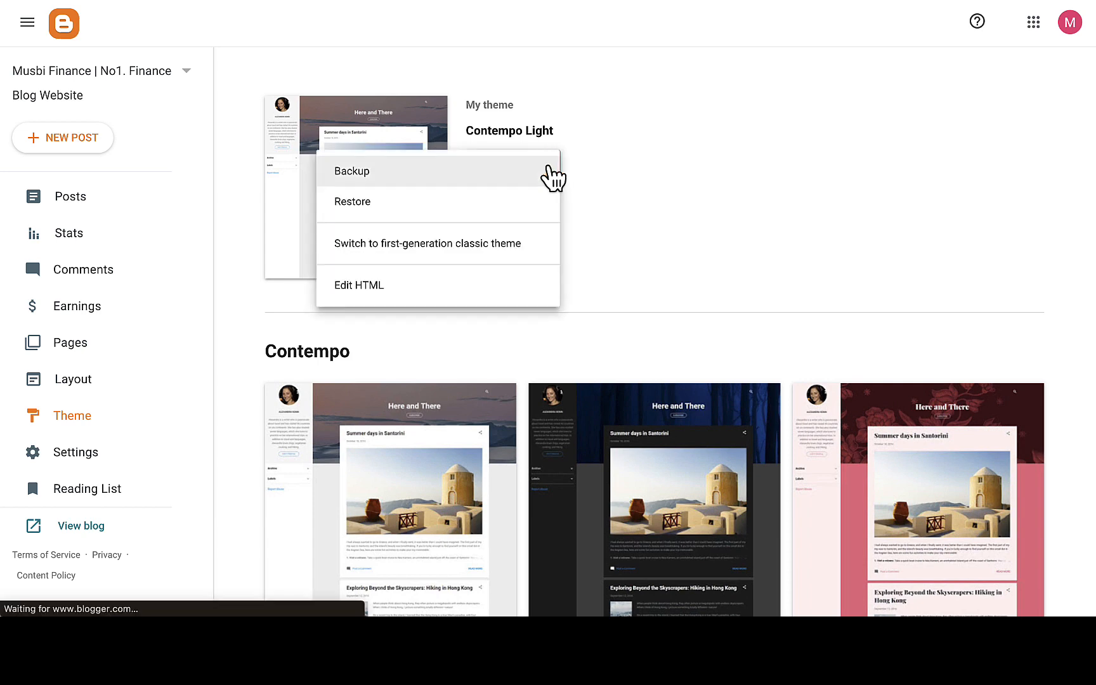
left_click(485, 206)
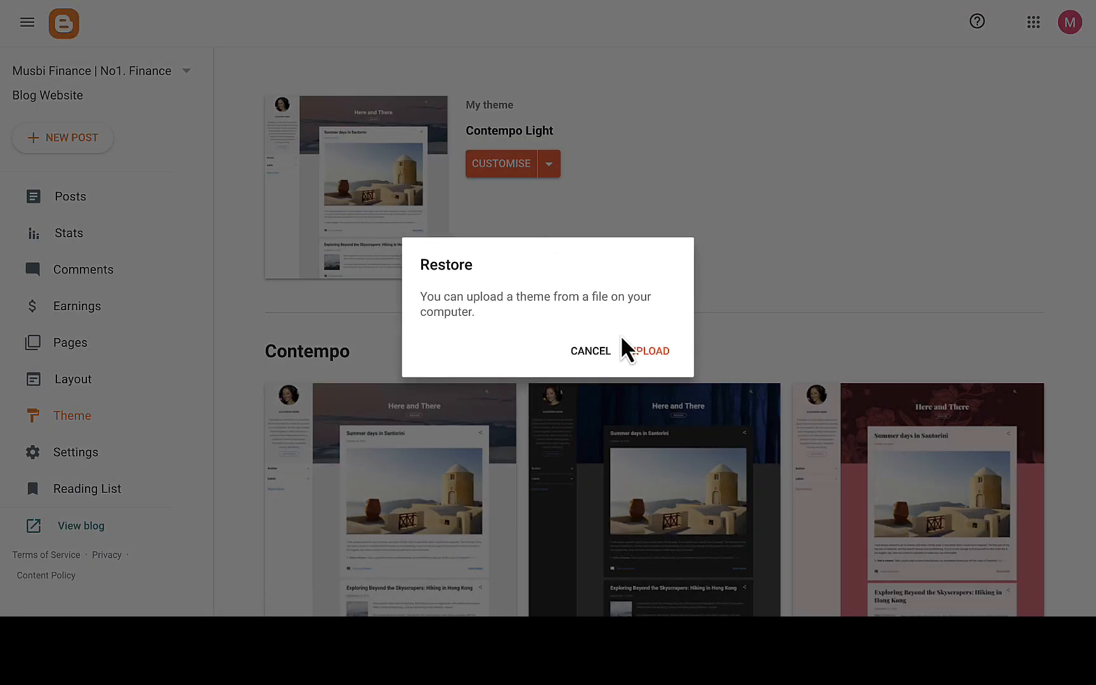
left_click(648, 357)
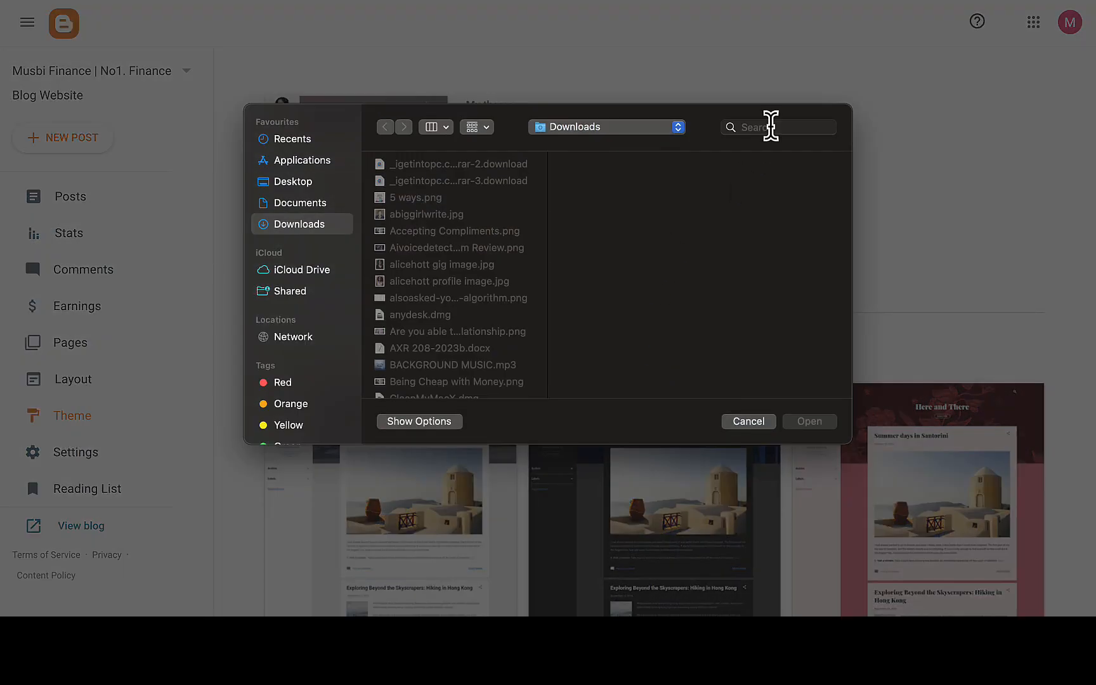
left_click(771, 126)
type("gloss")
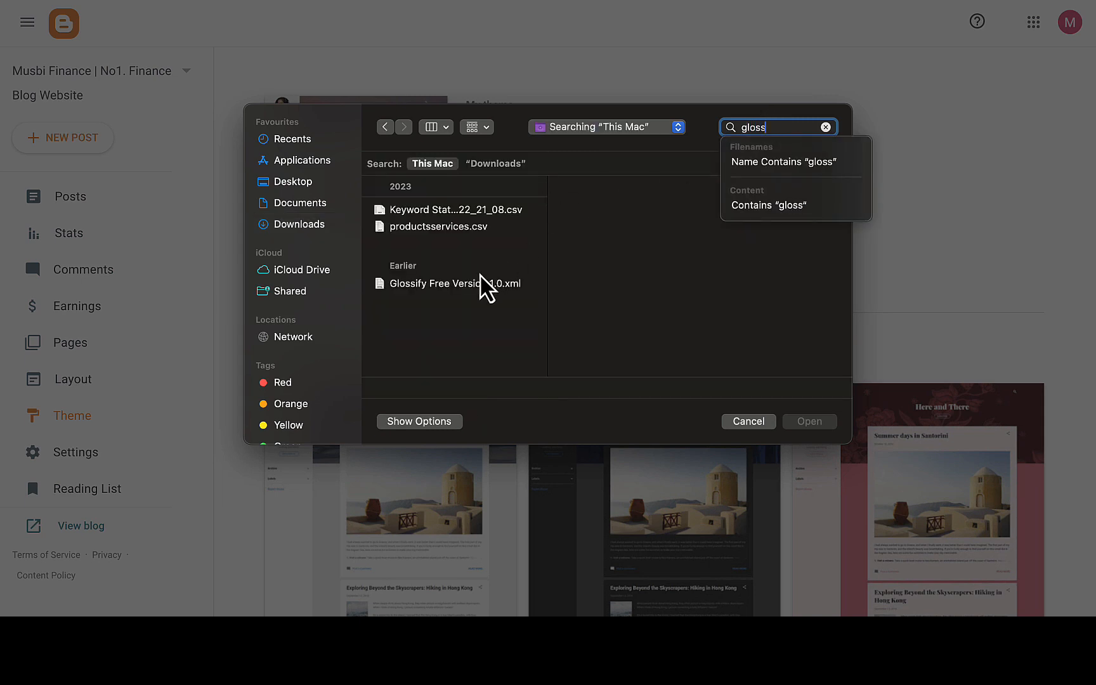
left_click(444, 290)
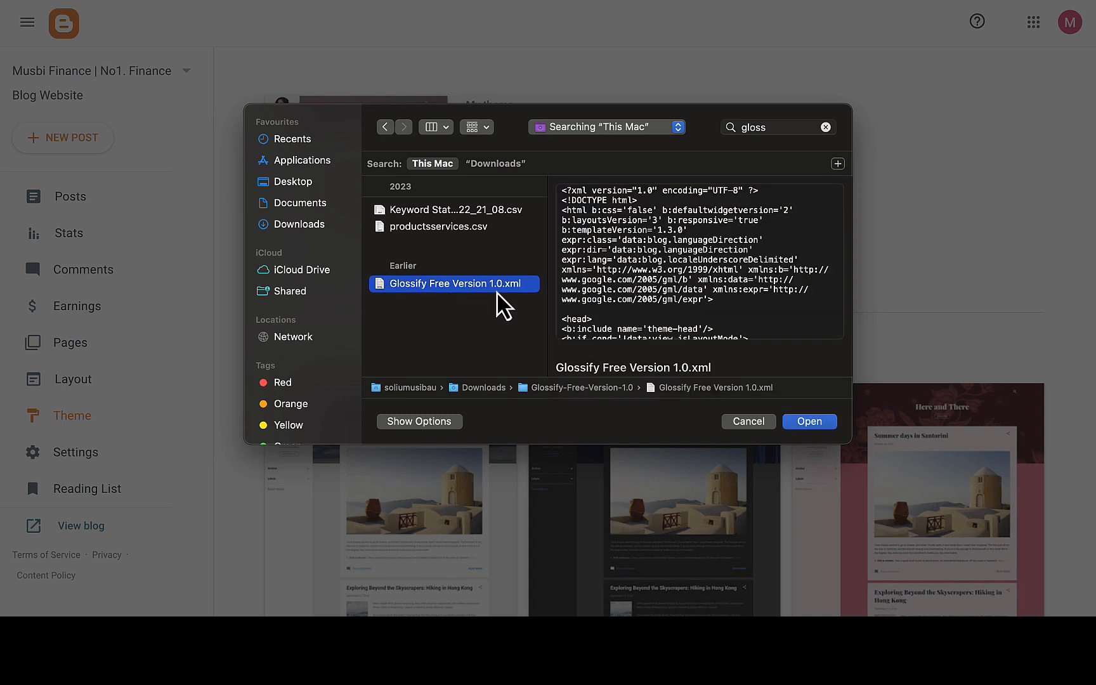
left_click(805, 423)
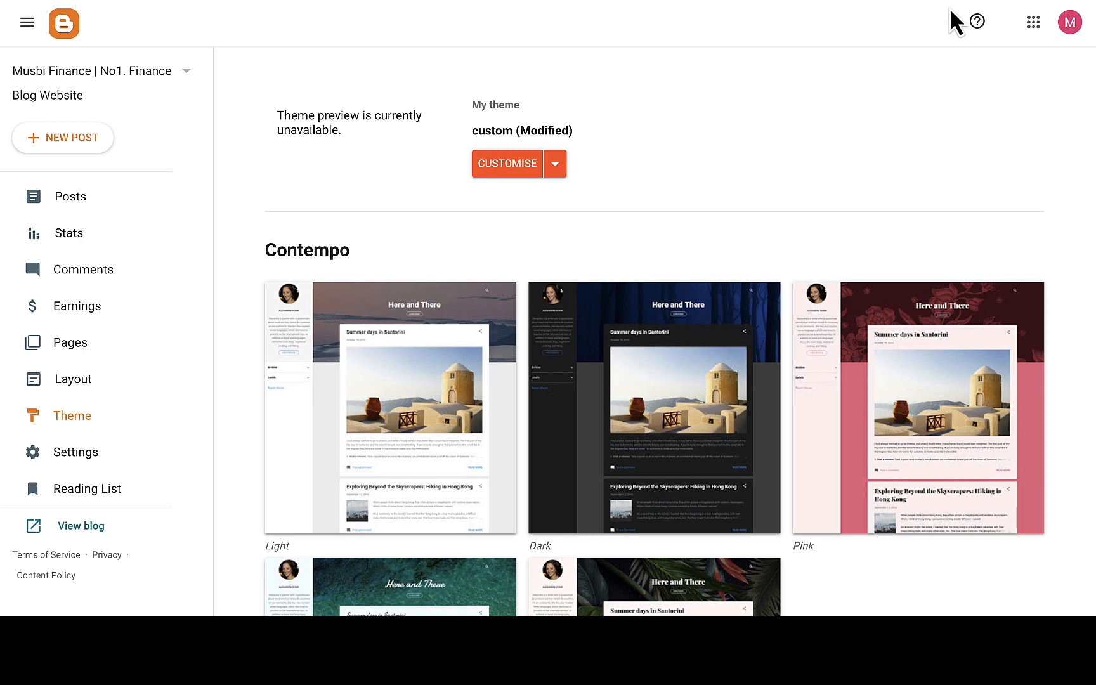
- Reload the live blog and look through the header, menus and sidebar sections of its new theme
left_click(974, 1)
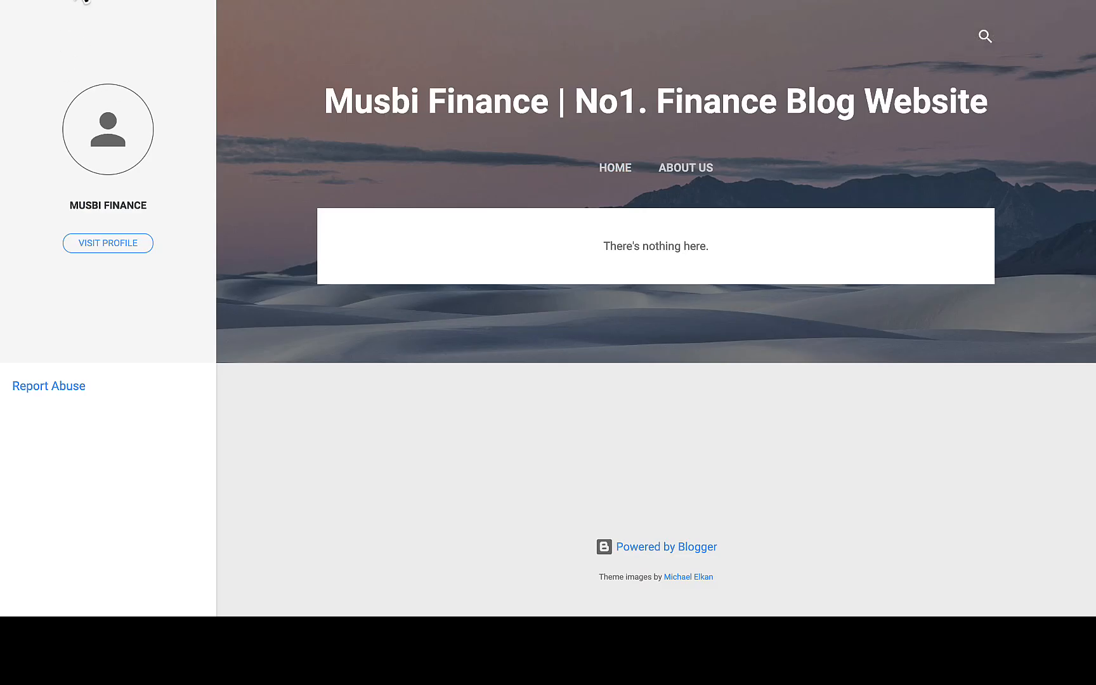
left_click(83, 1)
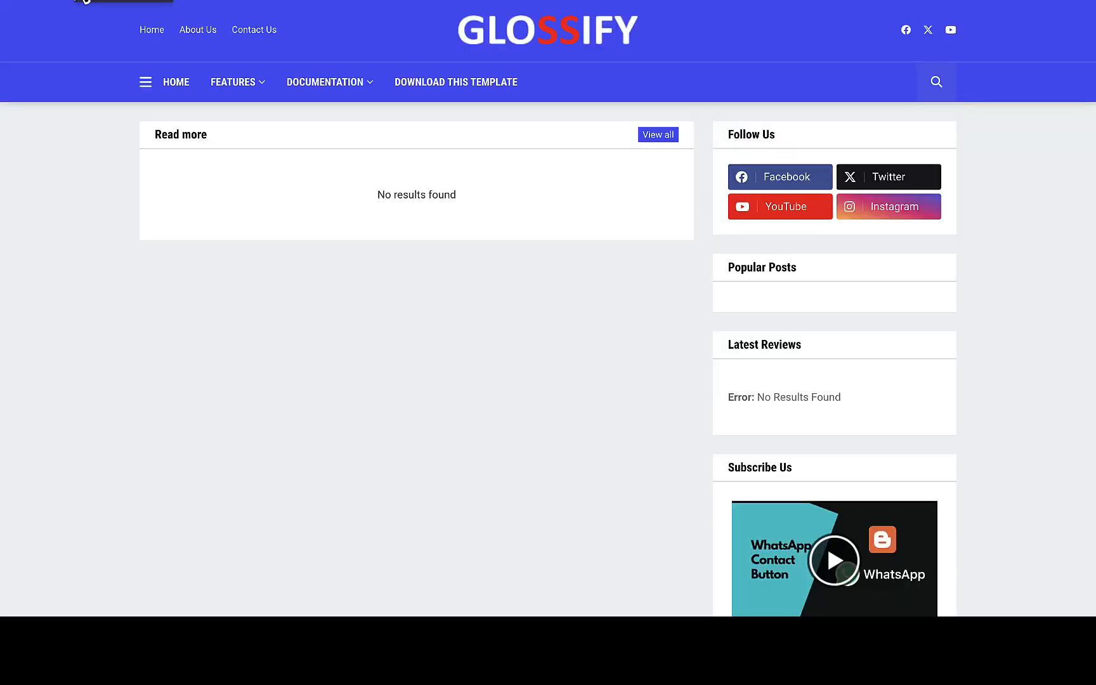
mouse_move(313, 65)
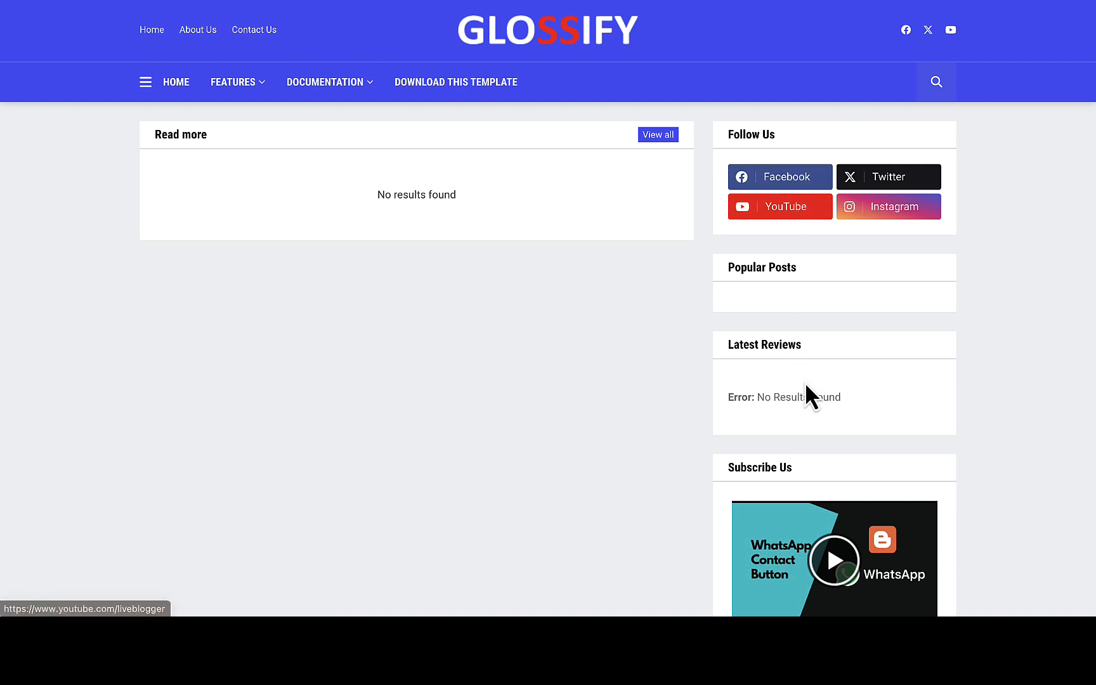
scroll(810, 395, "down", 2)
scroll(805, 386, "down", 5)
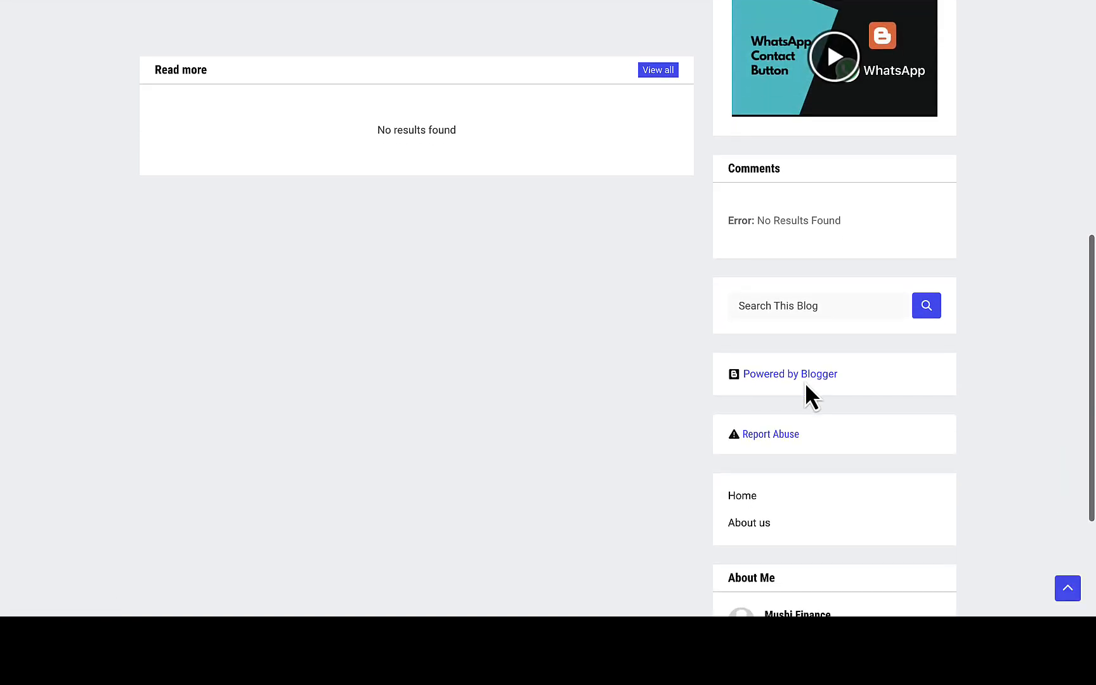
scroll(807, 388, "up", 6)
scroll(805, 382, "up", 2)
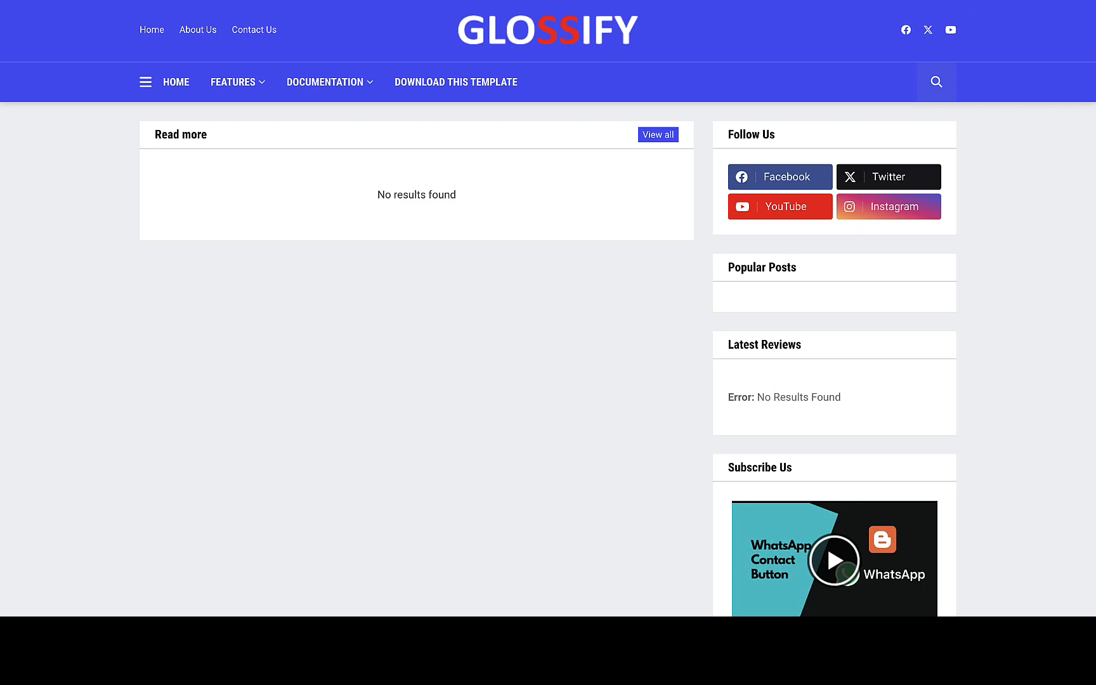
- Create a new Blogger post titled How to Make Money Online As a Teenager in 2024, correcting the misspelled word Tennager
left_click(939, 0)
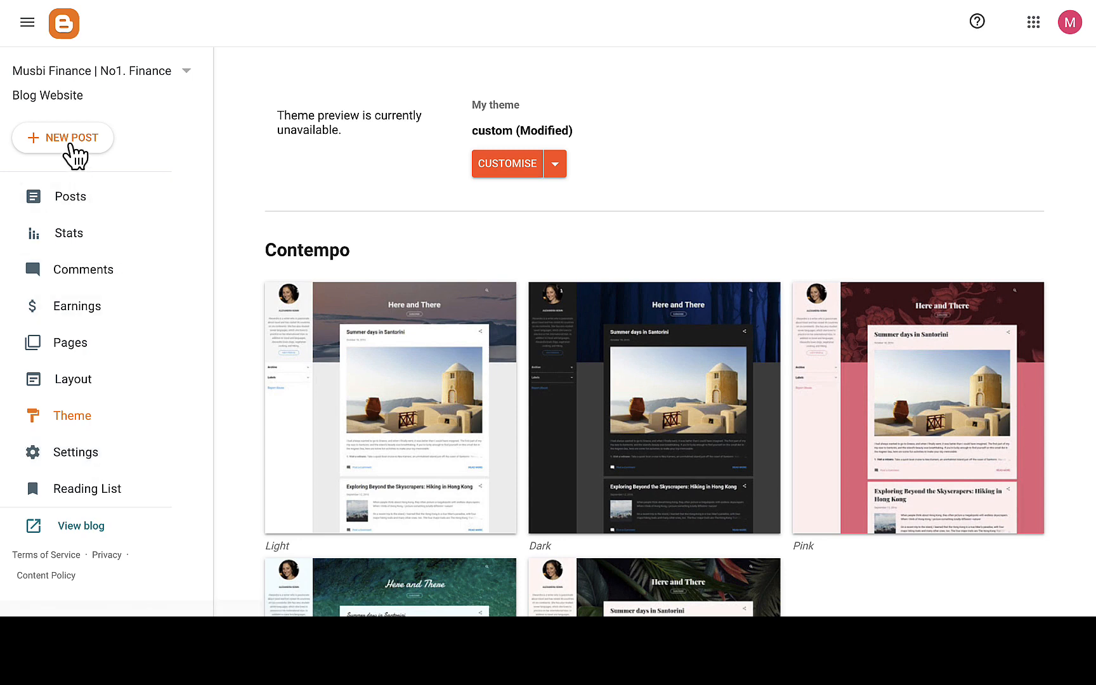
left_click(71, 145)
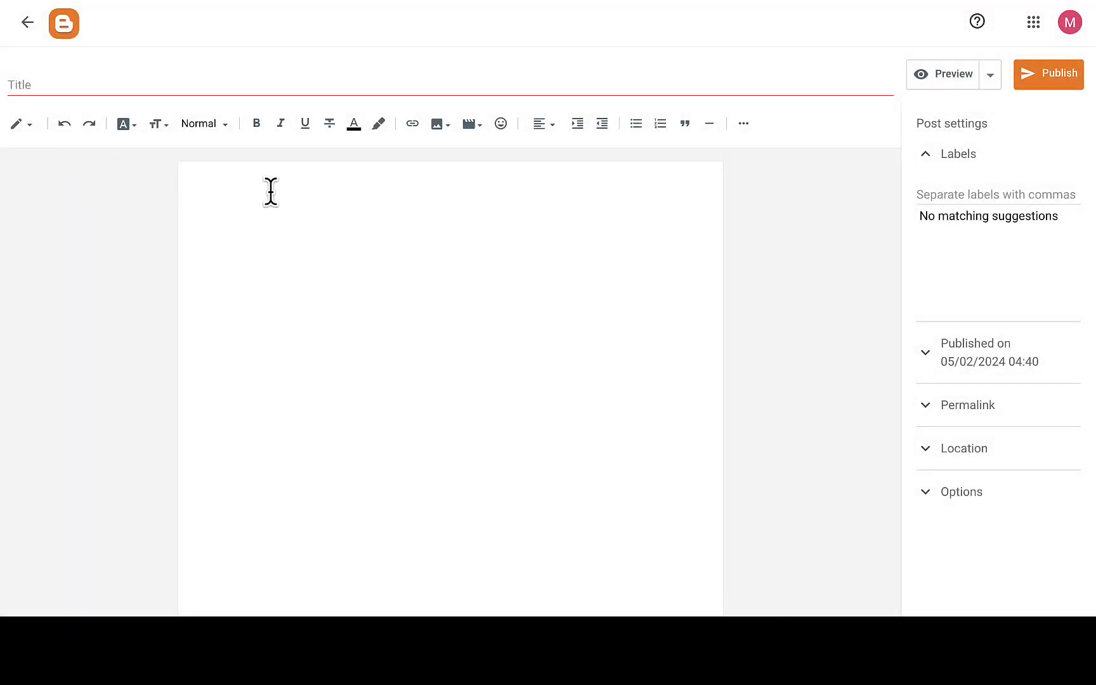
left_click(117, 85)
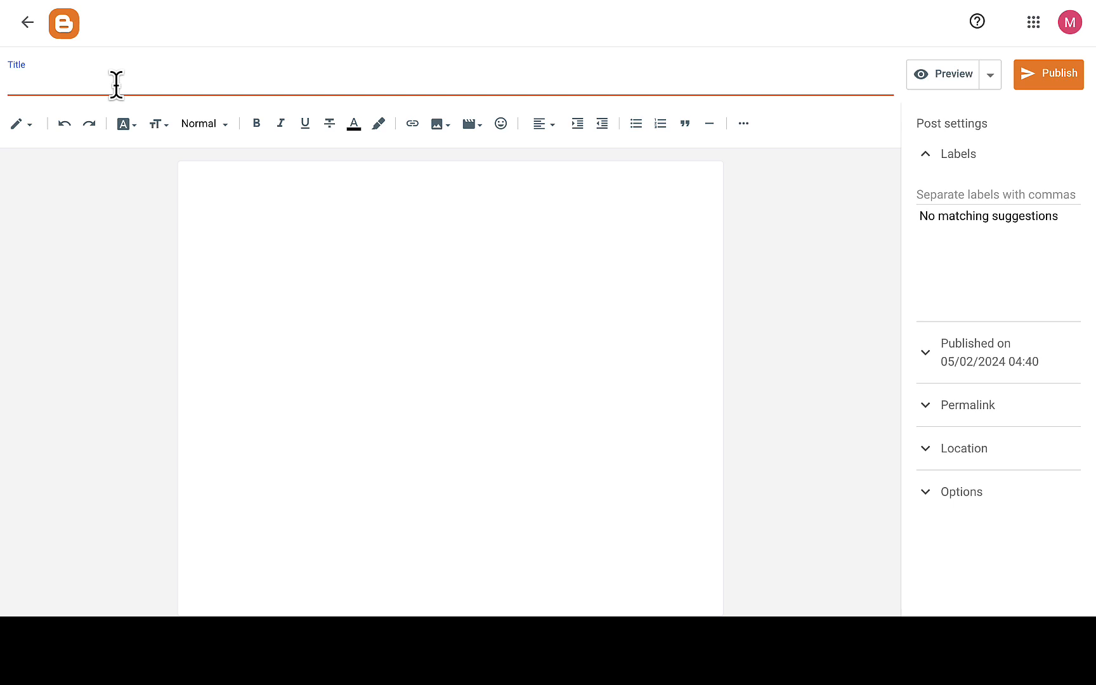
type("How to Make")
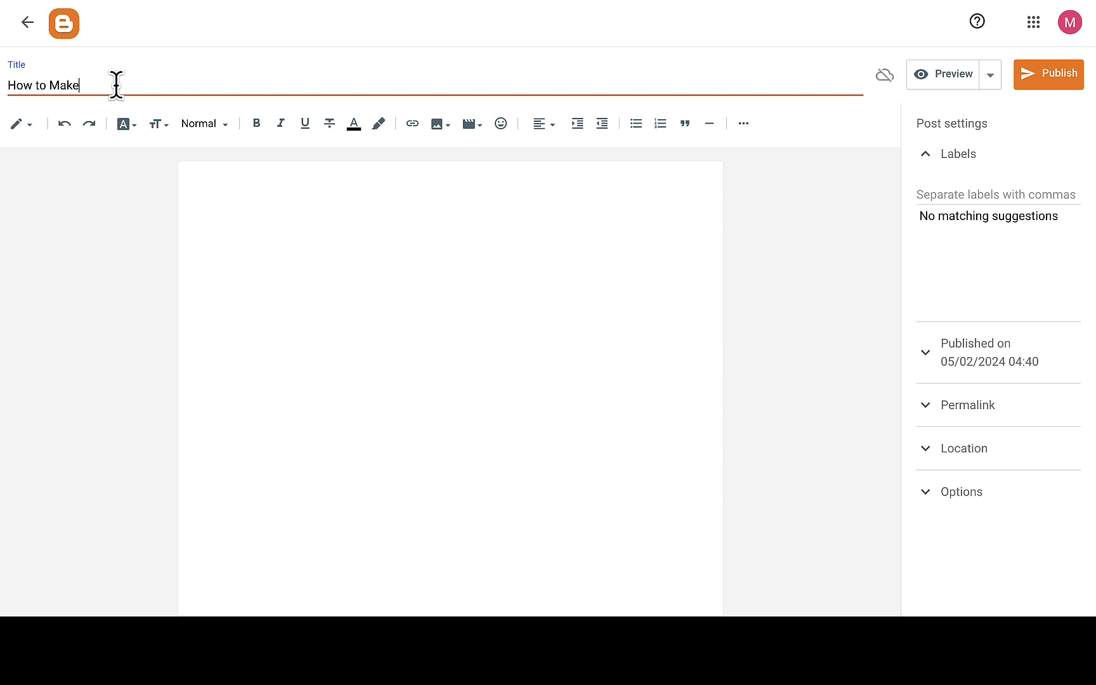
type(" Money Online As a Tennager")
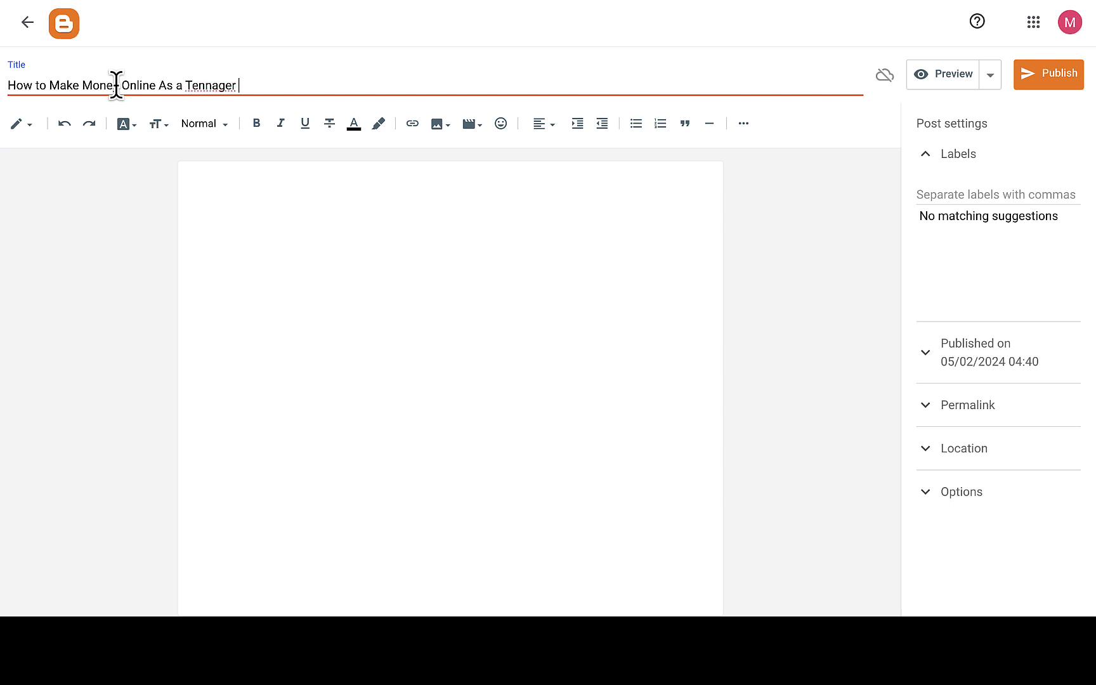
right_click(208, 84)
left_click(241, 95)
type("in 2024")
- Copy the post title, open Bard in a new browser tab and dismiss its Google Workspace introduction
left_click_drag(283, 81, 6, 77)
key("super+c")
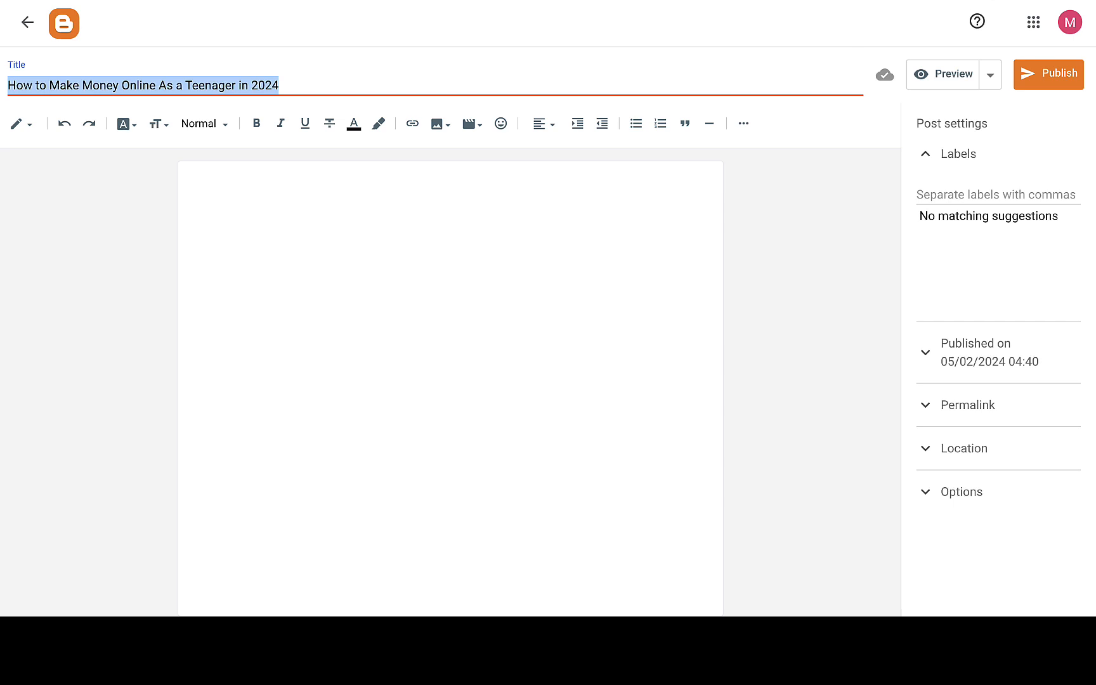
key("super+t")
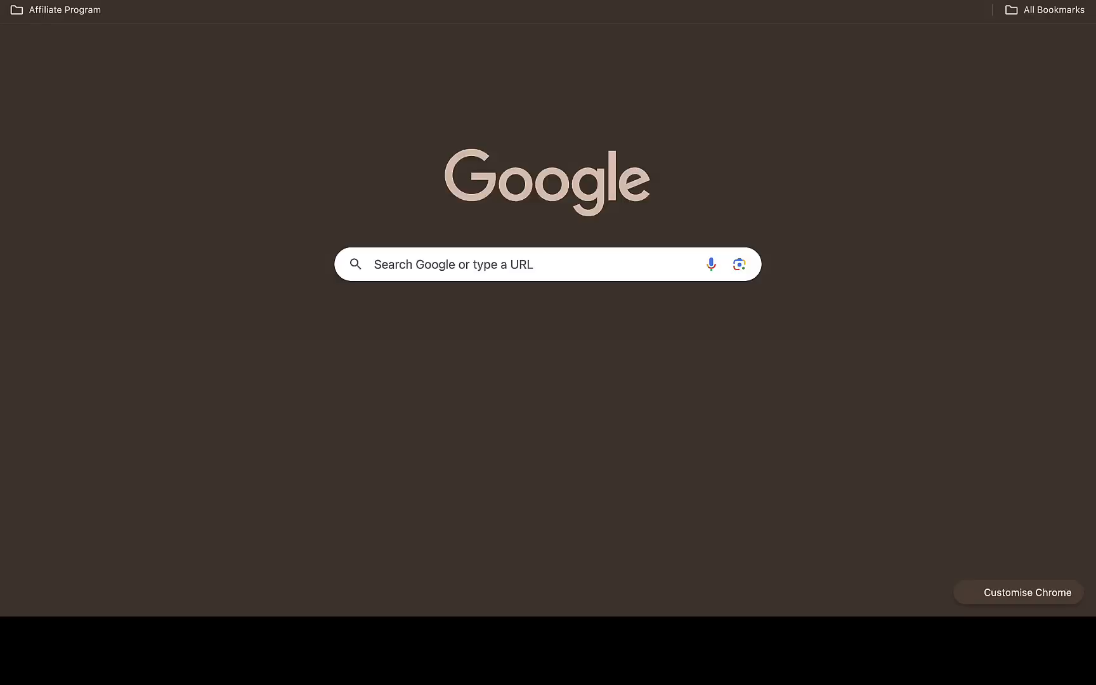
type("bard")
key("Return")
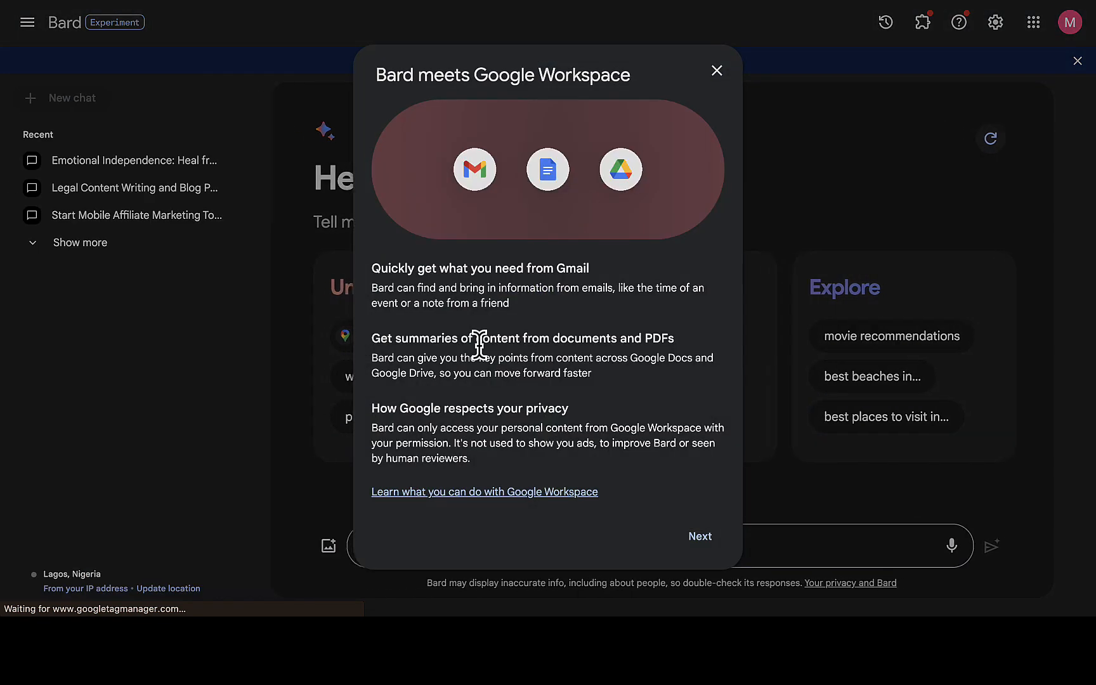
left_click(717, 70)
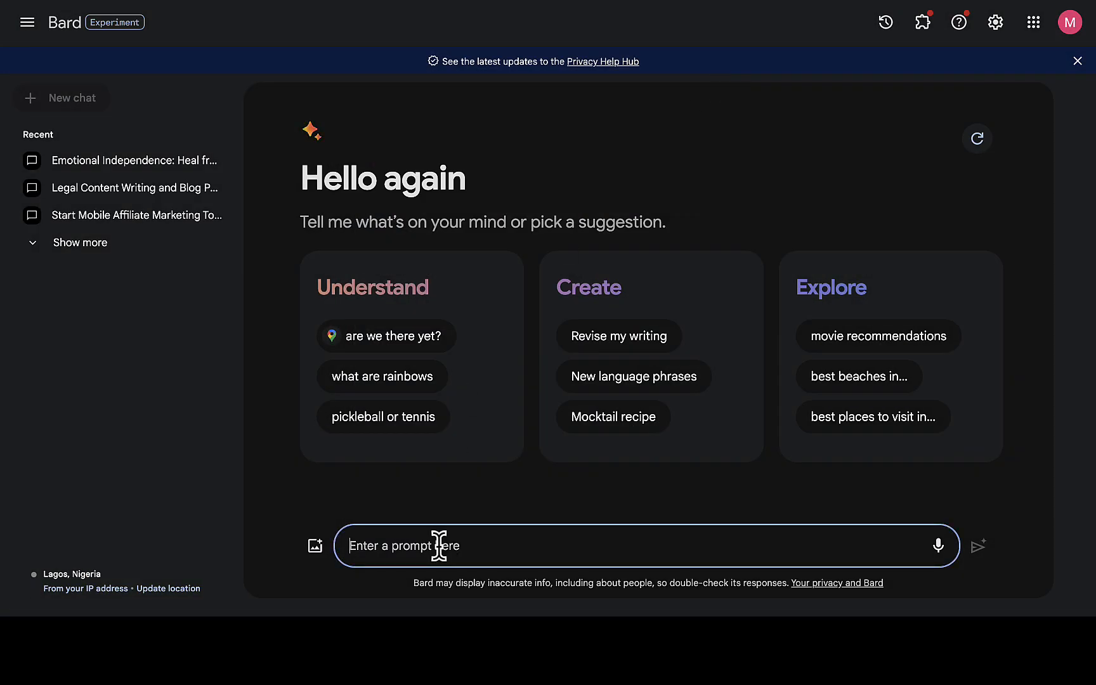
- Ask Bard to write a 500 words blog post on How to Make Money Online As a Teenager in 2024
type("write me ")
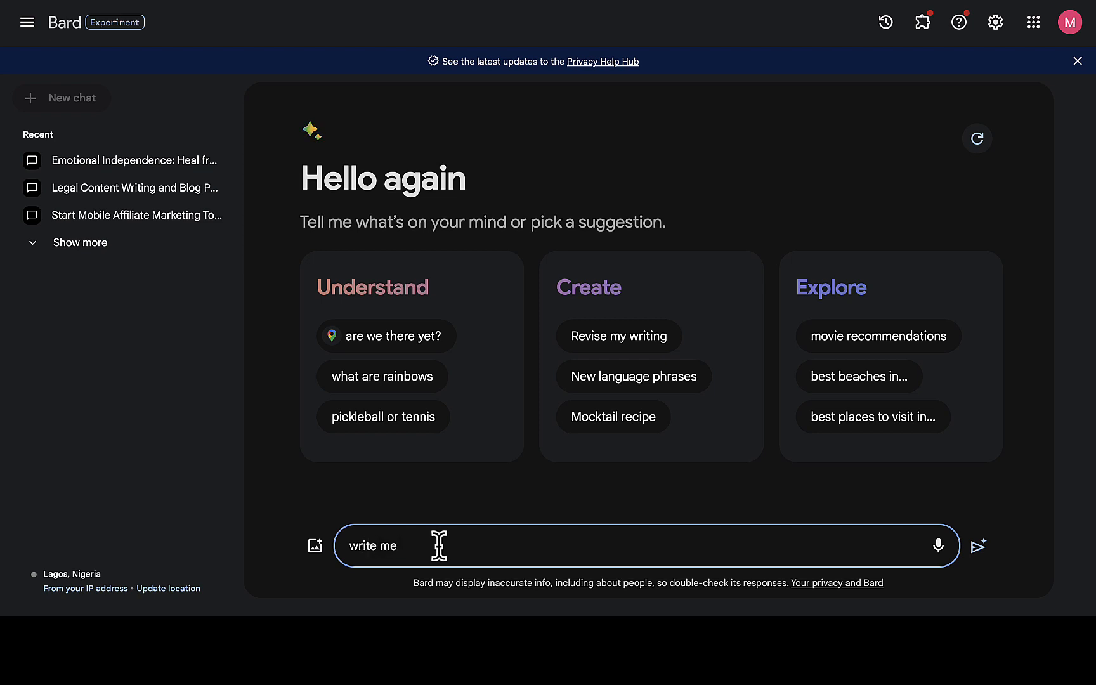
type("500 words blog post on")
key("super+v")
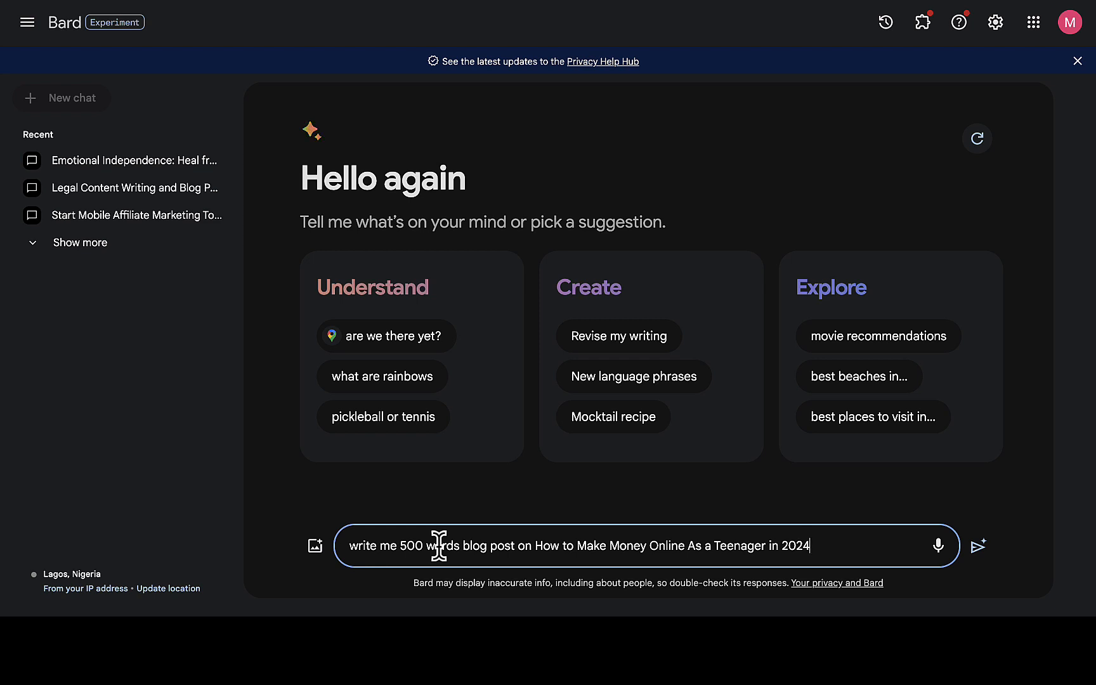
key("Return")
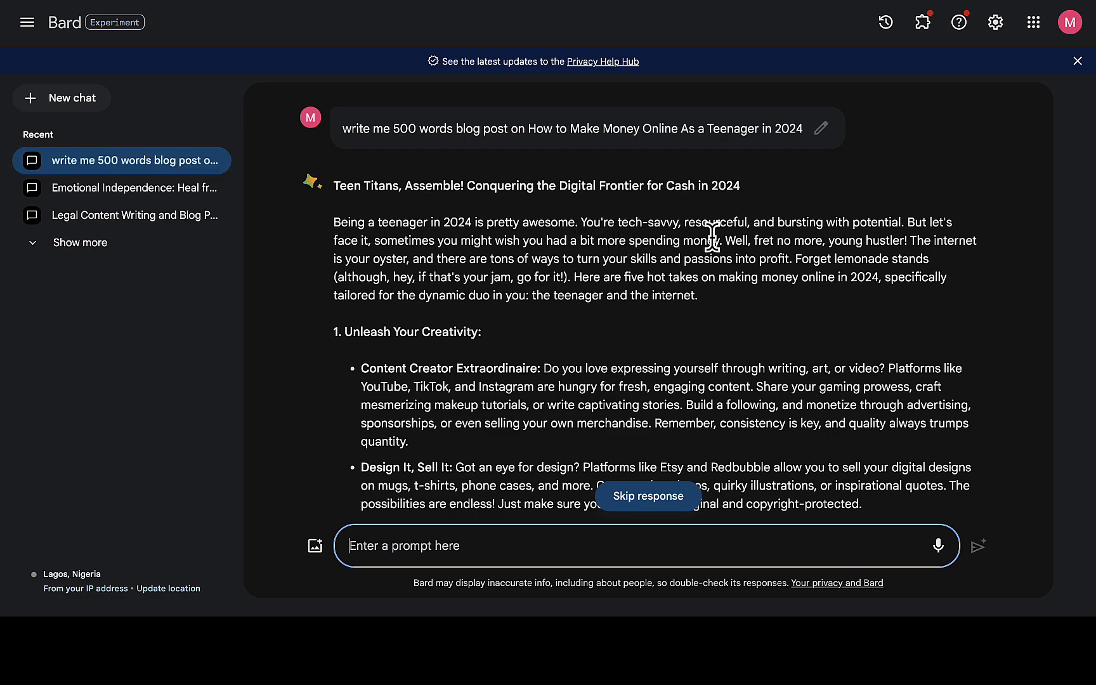
- Skim Bard's generated article and copy its text from the opening paragraph through the closing paragraph
scroll(643, 336, "down", 10)
scroll(643, 337, "down", 7)
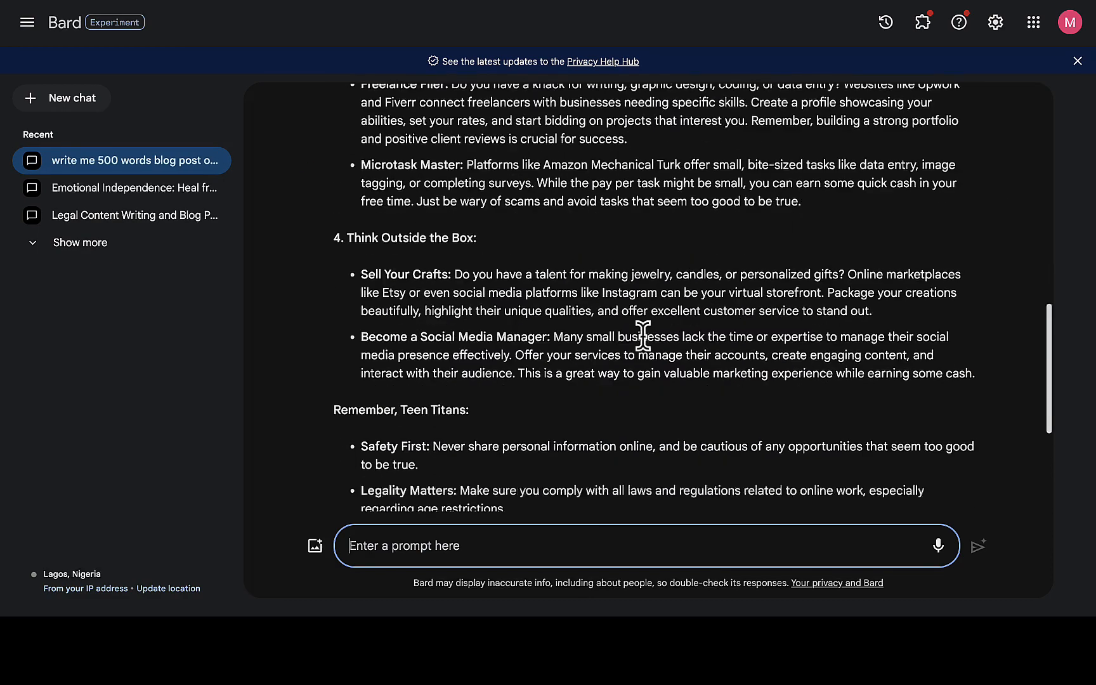
scroll(643, 337, "up", 15)
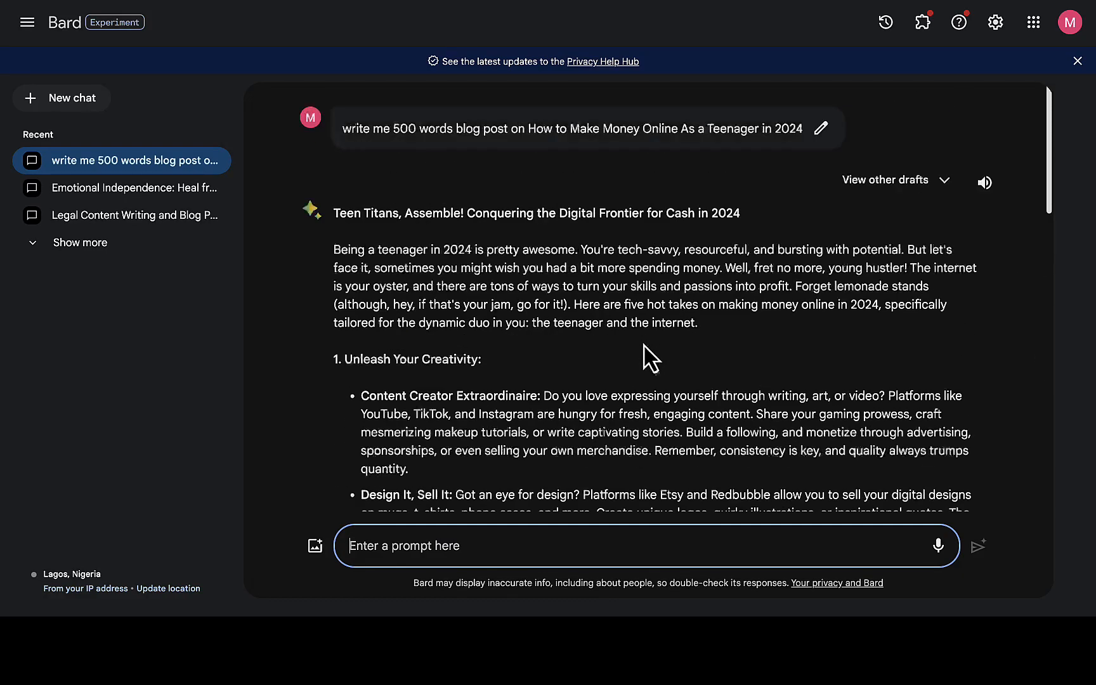
left_click_drag(334, 247, 638, 432)
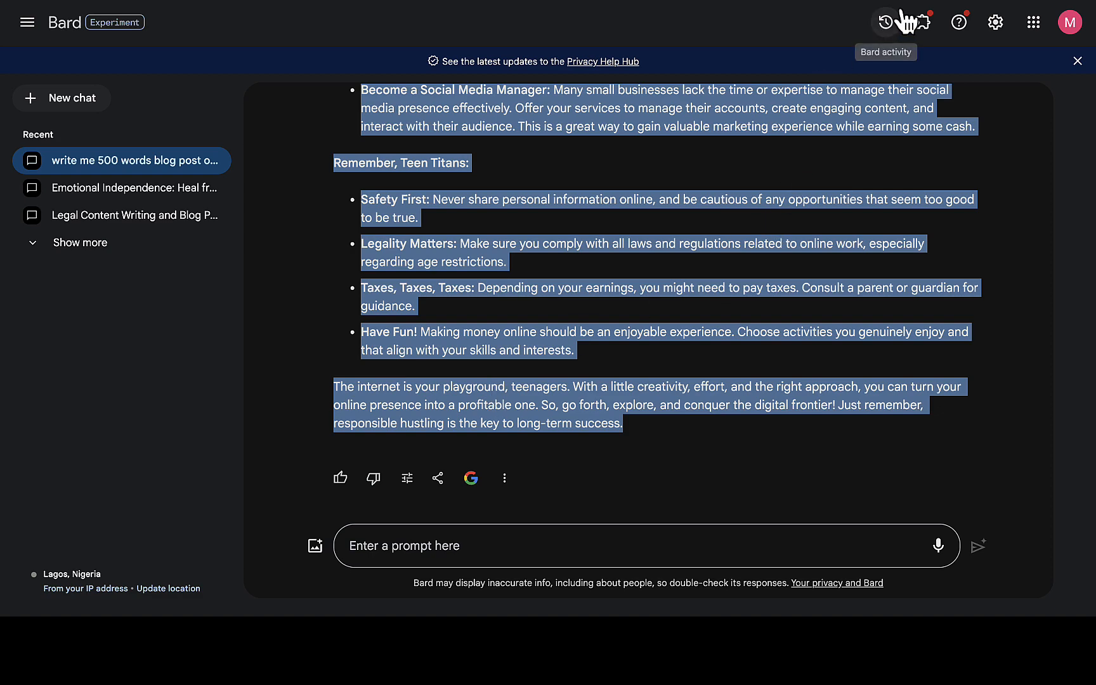
- Switch to the Blogger post editor and paste the copied article into the post body, clearing it and pasting it again
left_click(951, 1)
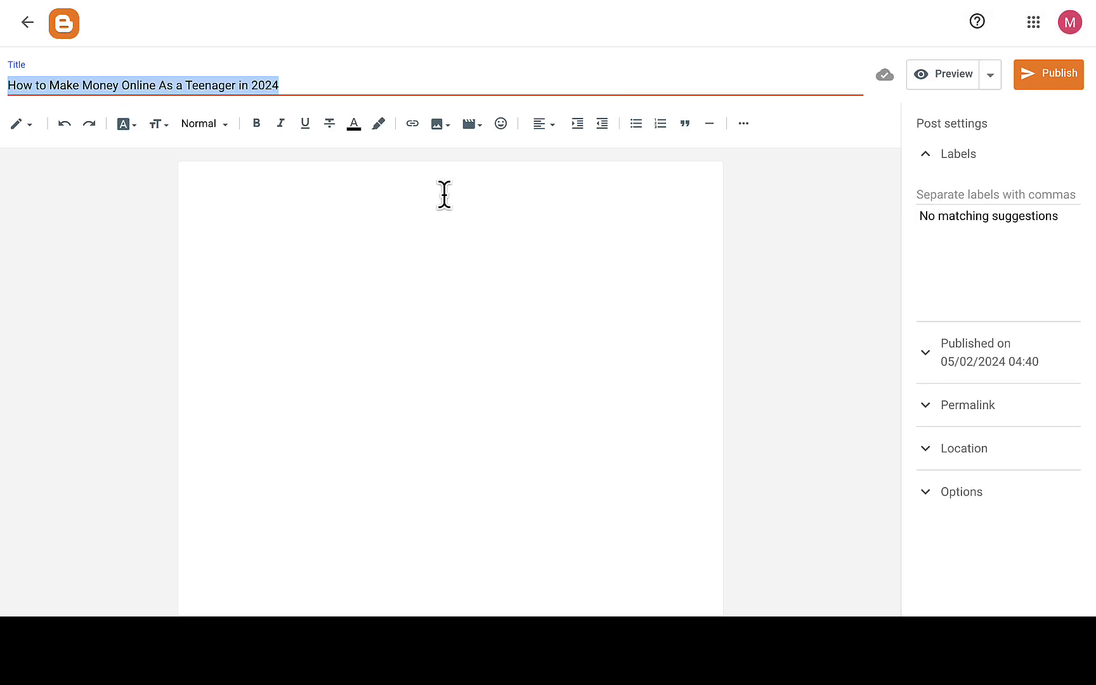
left_click(389, 200)
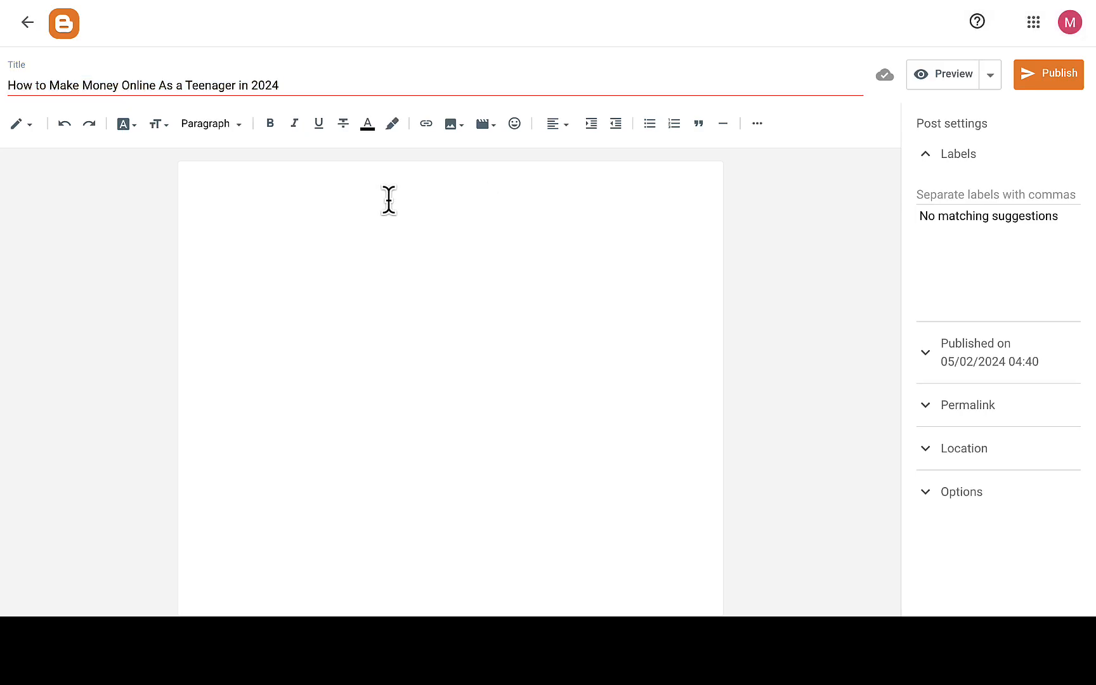
key("ctrl+v")
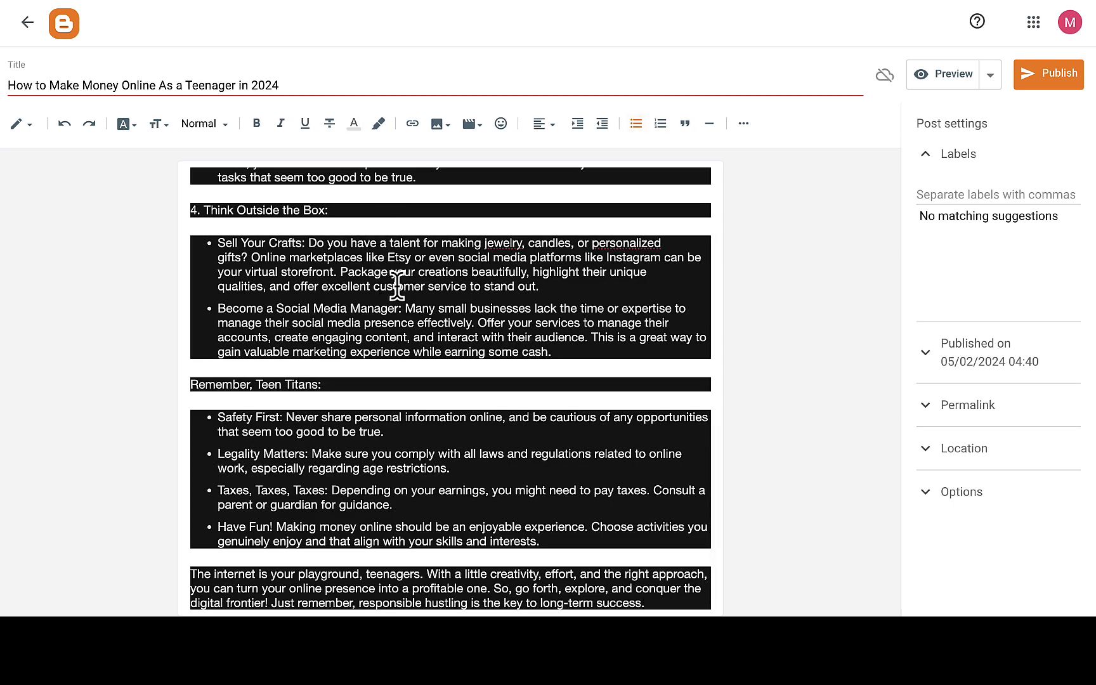
key("ctrl+a")
key("BackSpace")
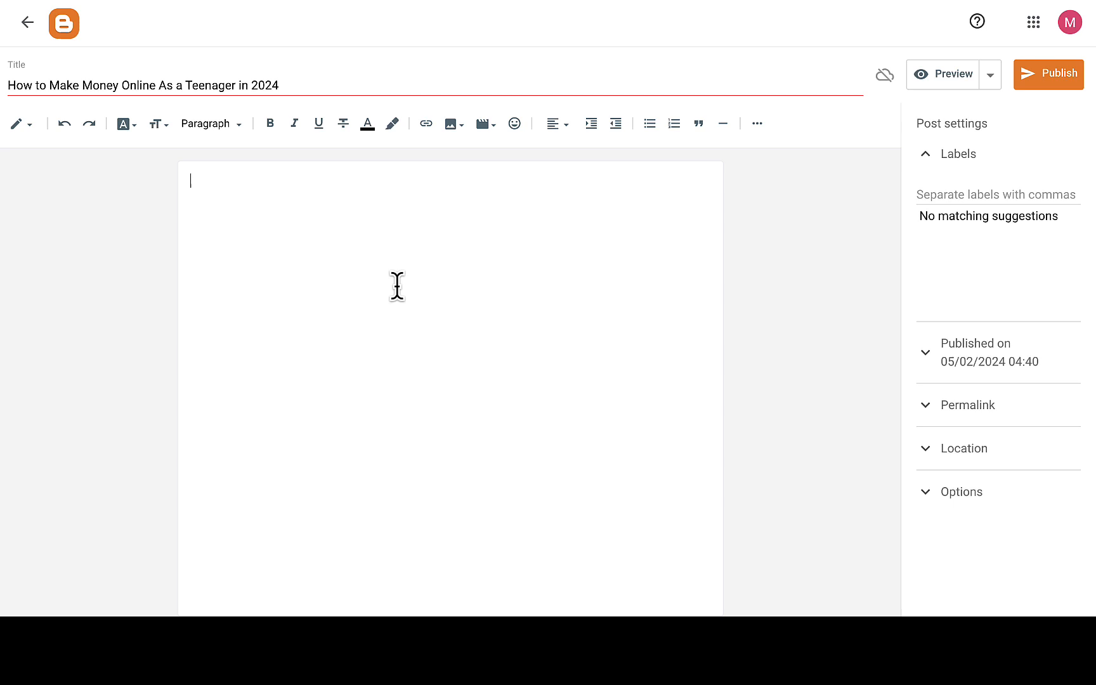
key("ctrl+v")
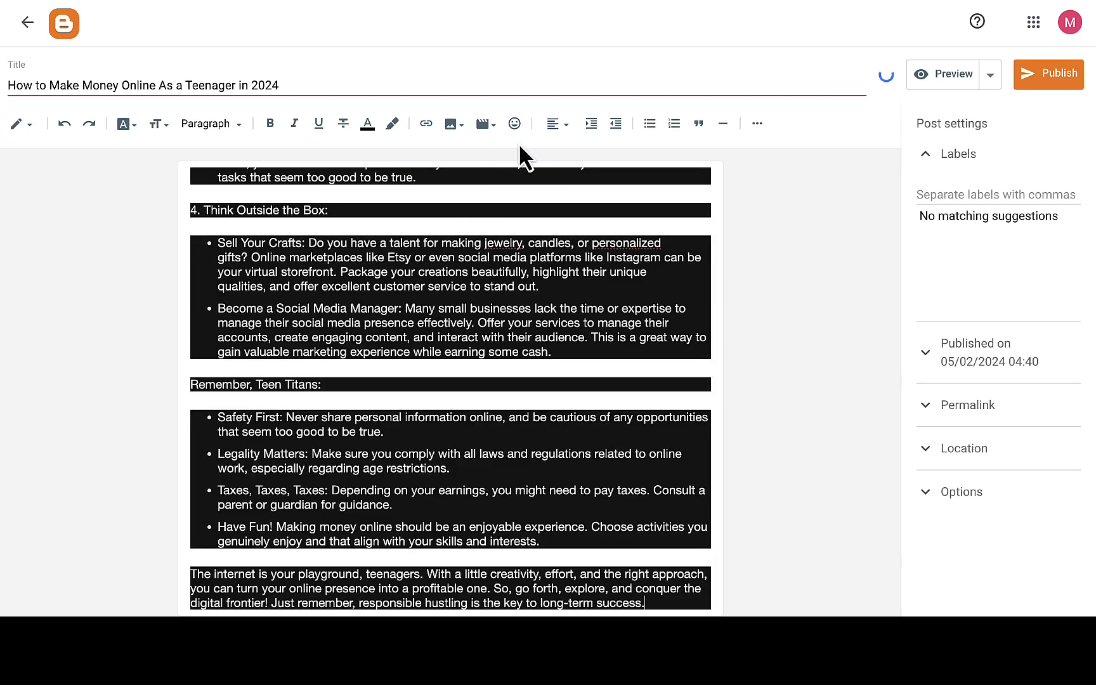
- Set the text colour of the whole pasted article to white, and clear the post body
left_click(368, 125)
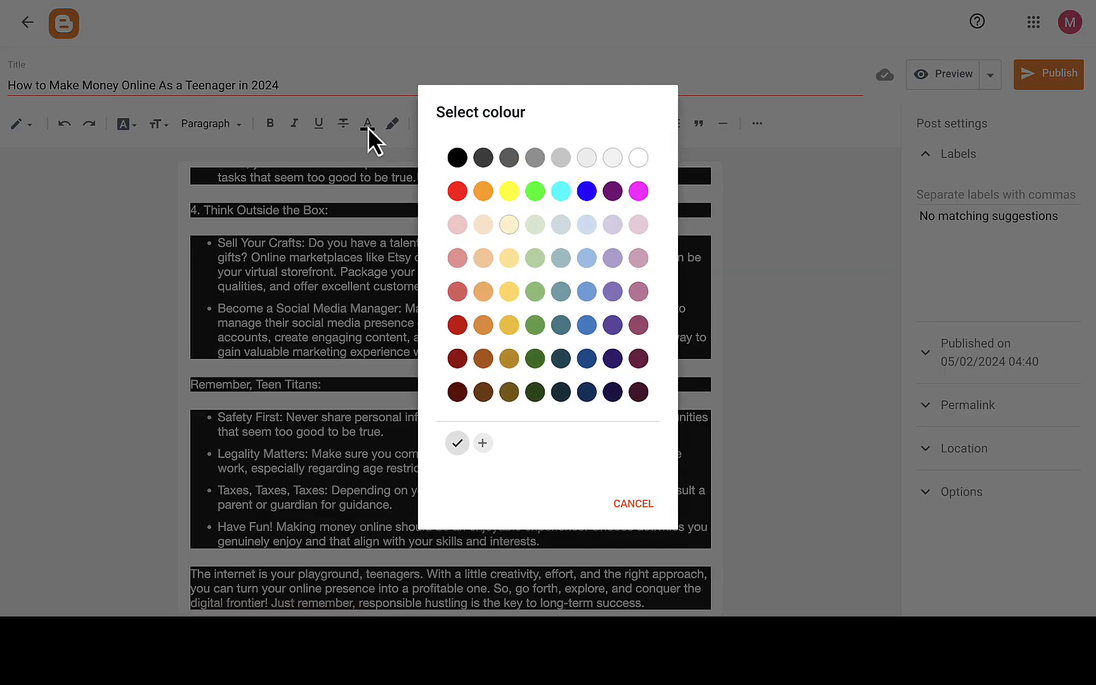
left_click(641, 163)
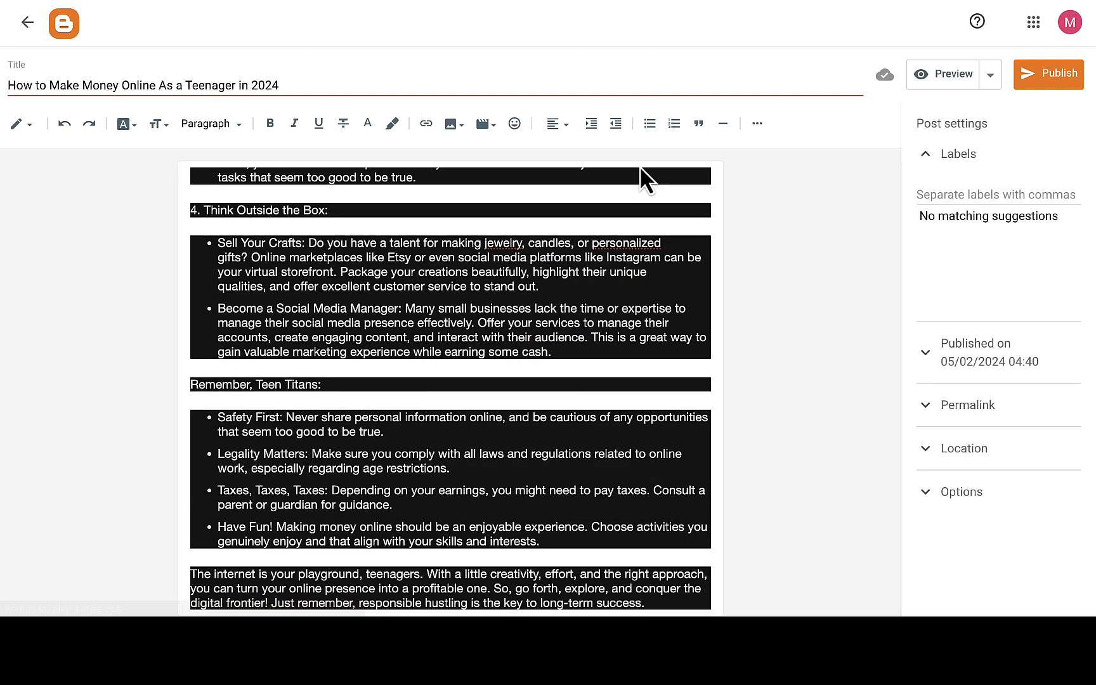
left_click(557, 326)
key("ctrl+a")
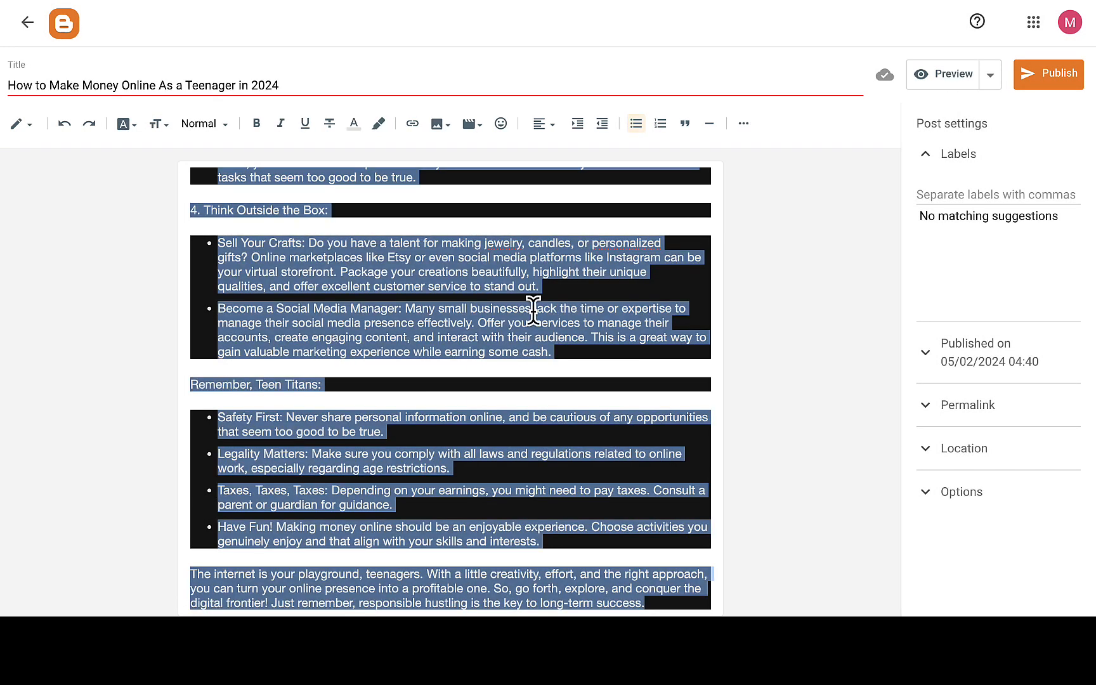
left_click(355, 127)
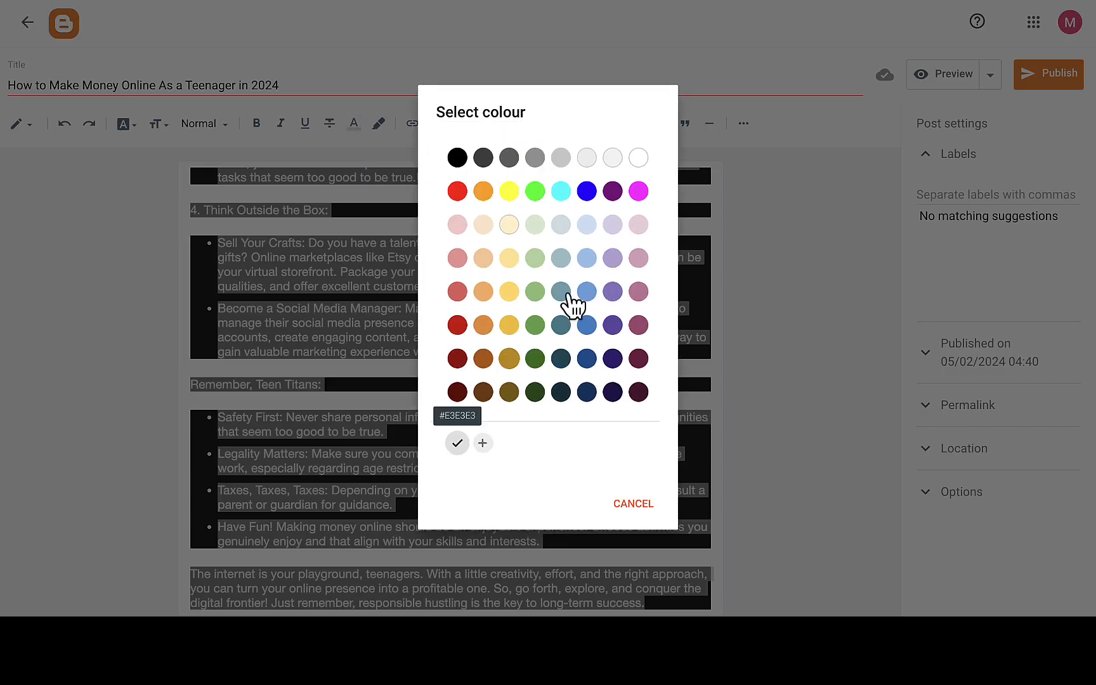
left_click(639, 164)
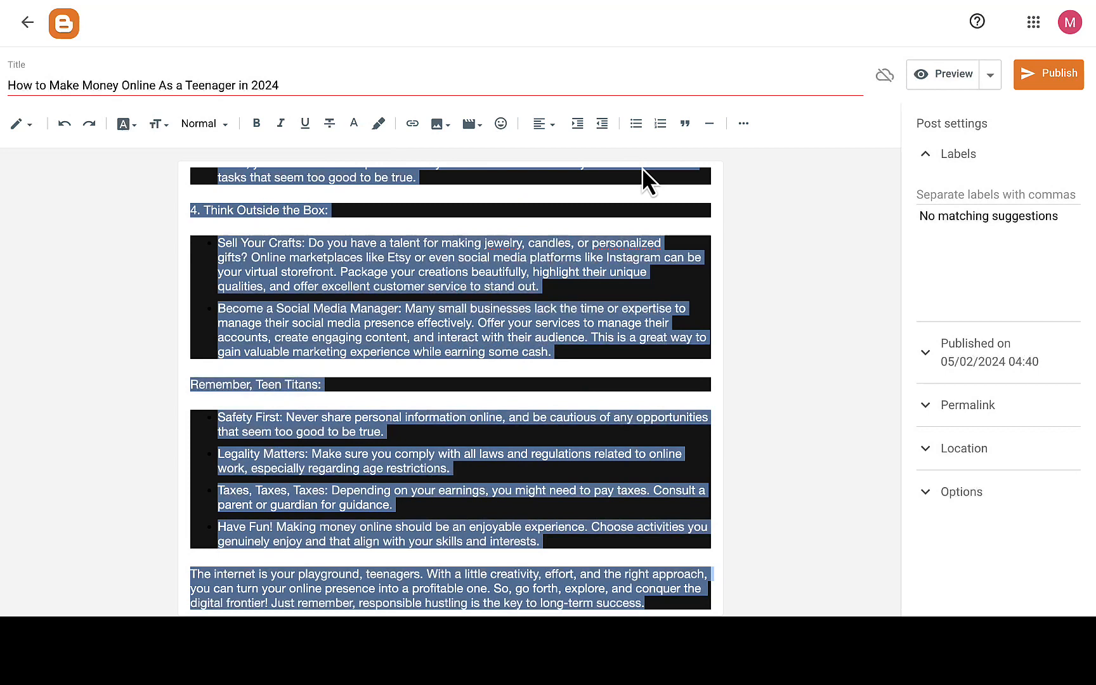
left_click(576, 254)
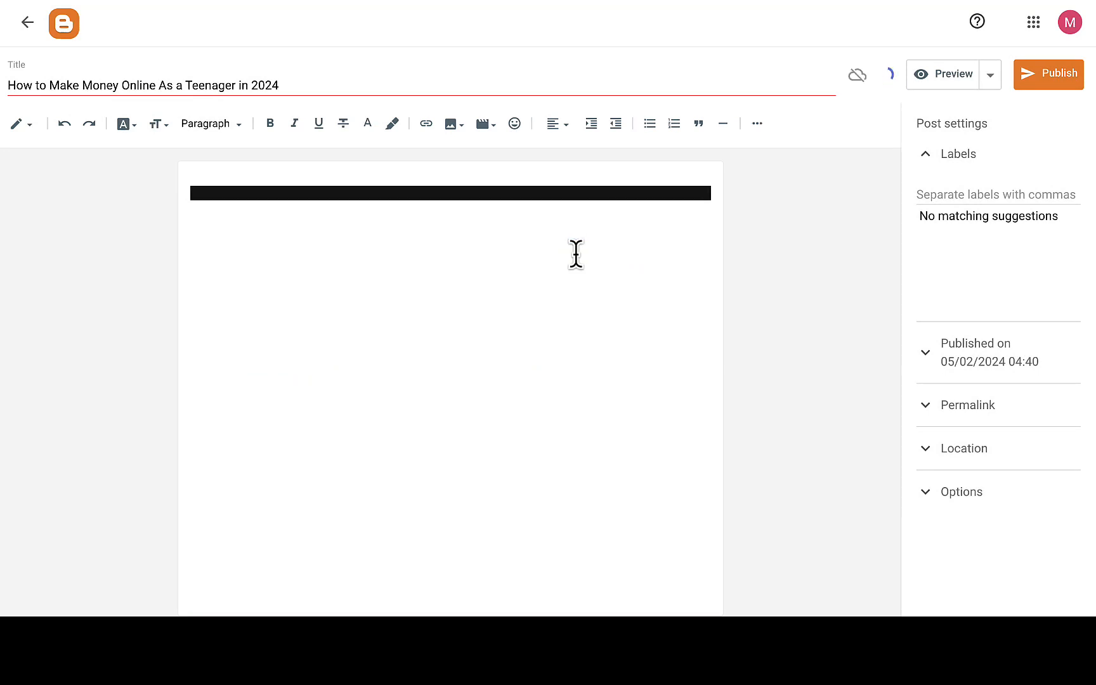
left_click(435, 235)
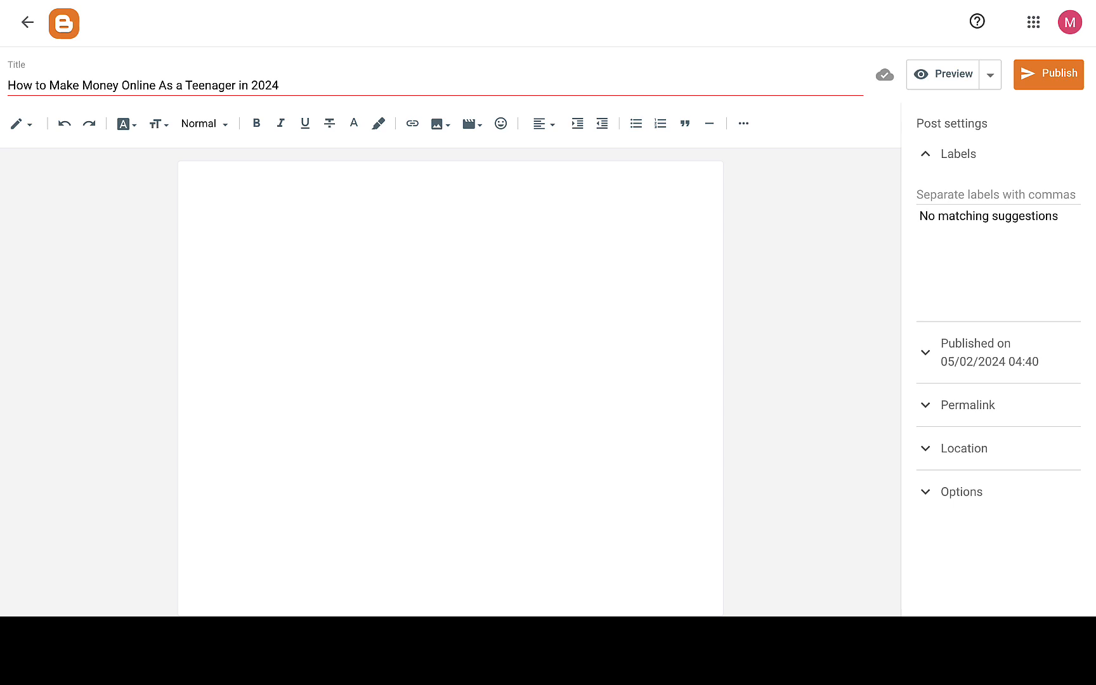
- Open quillbot.com in a new browser tab
key("super+t")
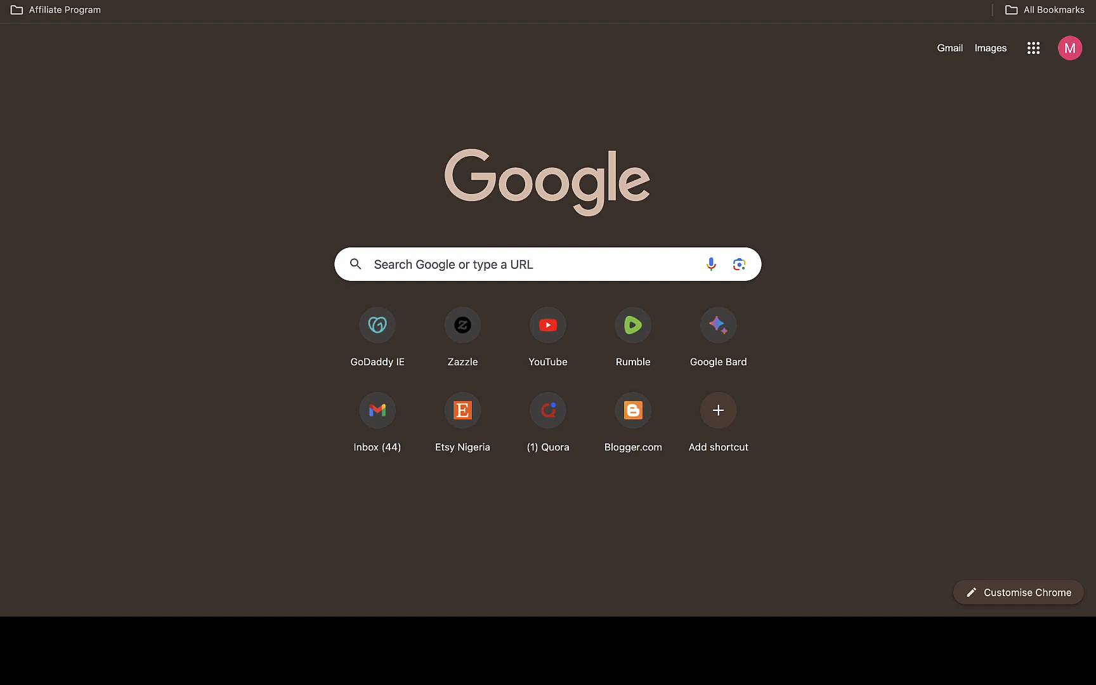
type("gramm")
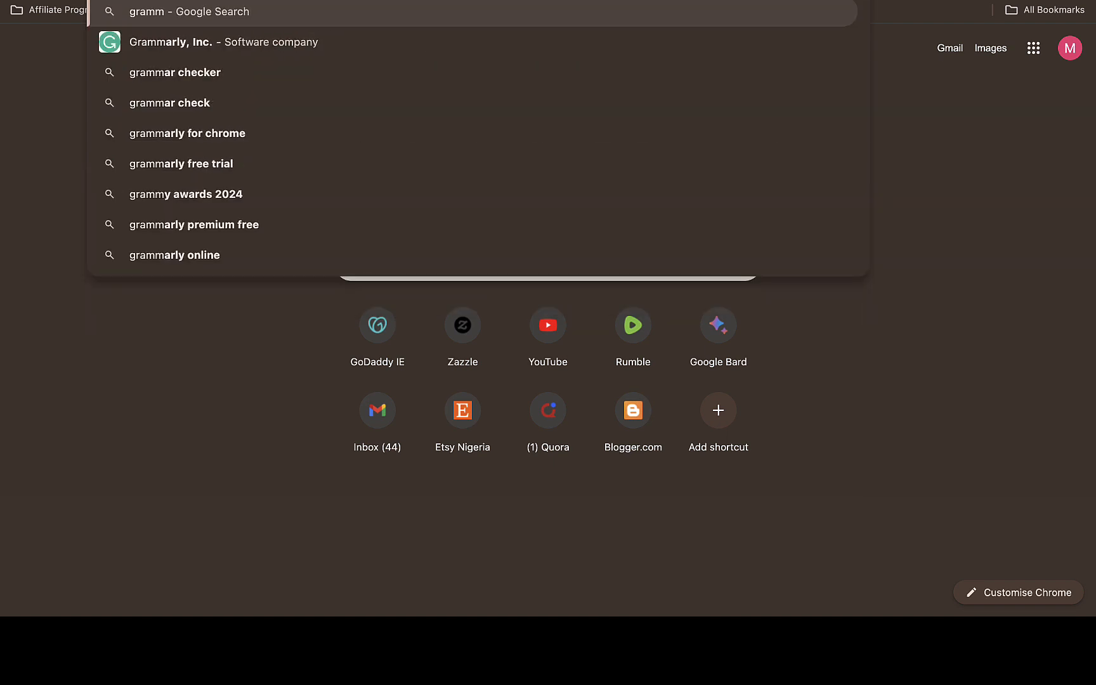
key("BackSpace")
key("BackSpace")
key("BackSpace")
key("BackSpace")
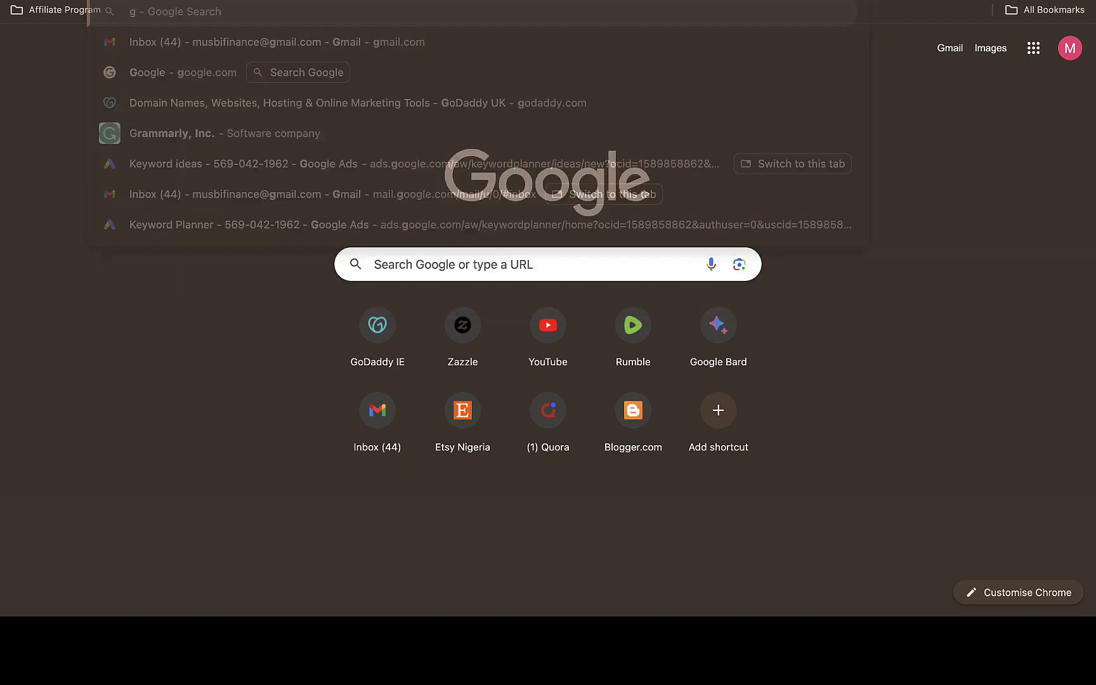
type("q")
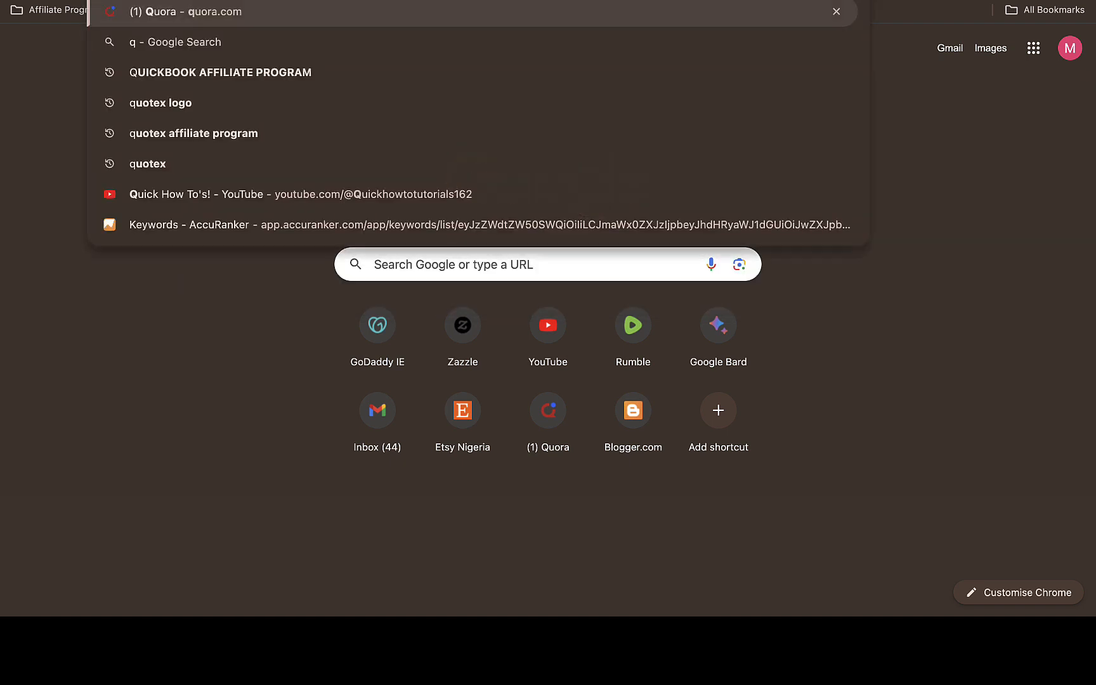
type("uill")
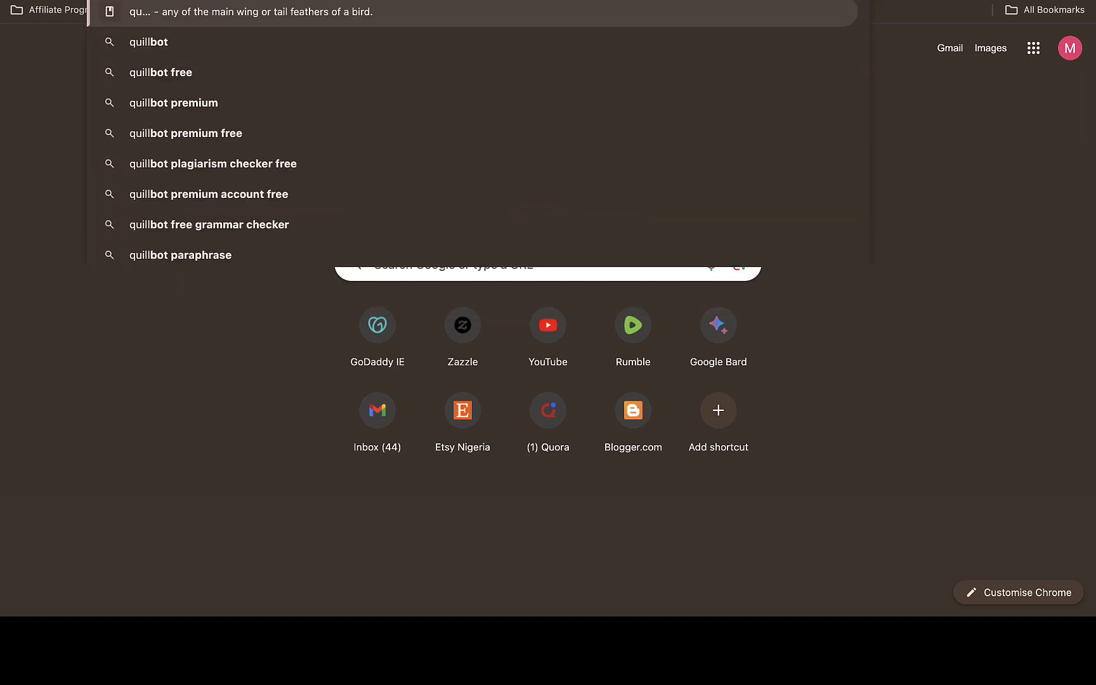
type("bot.com")
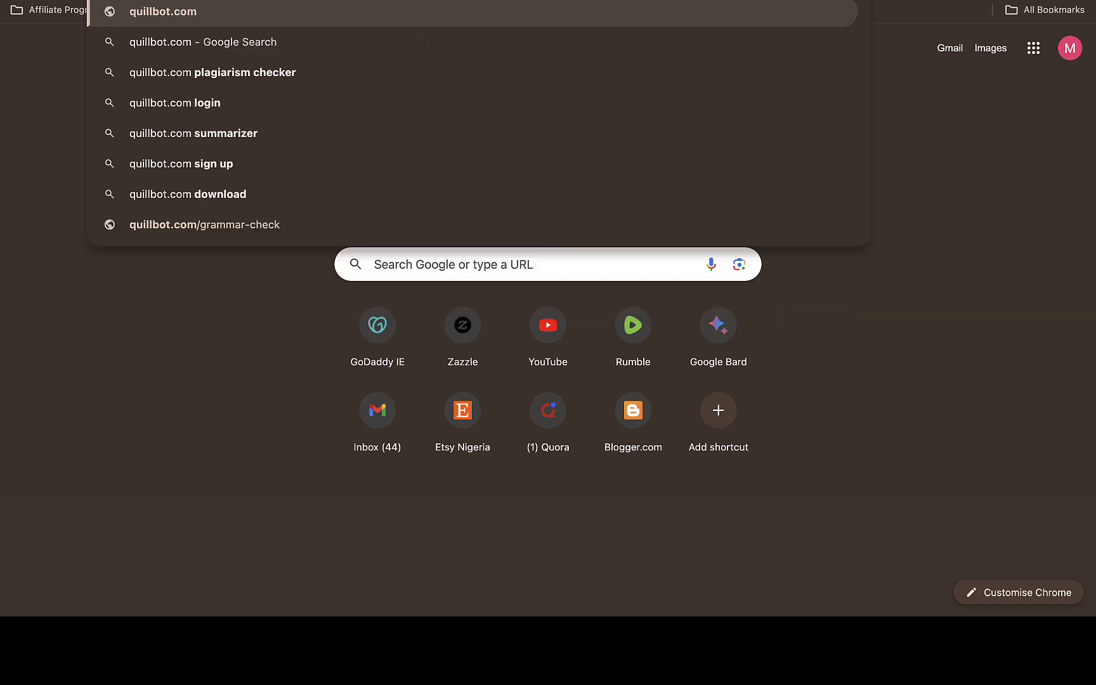
key("Return")
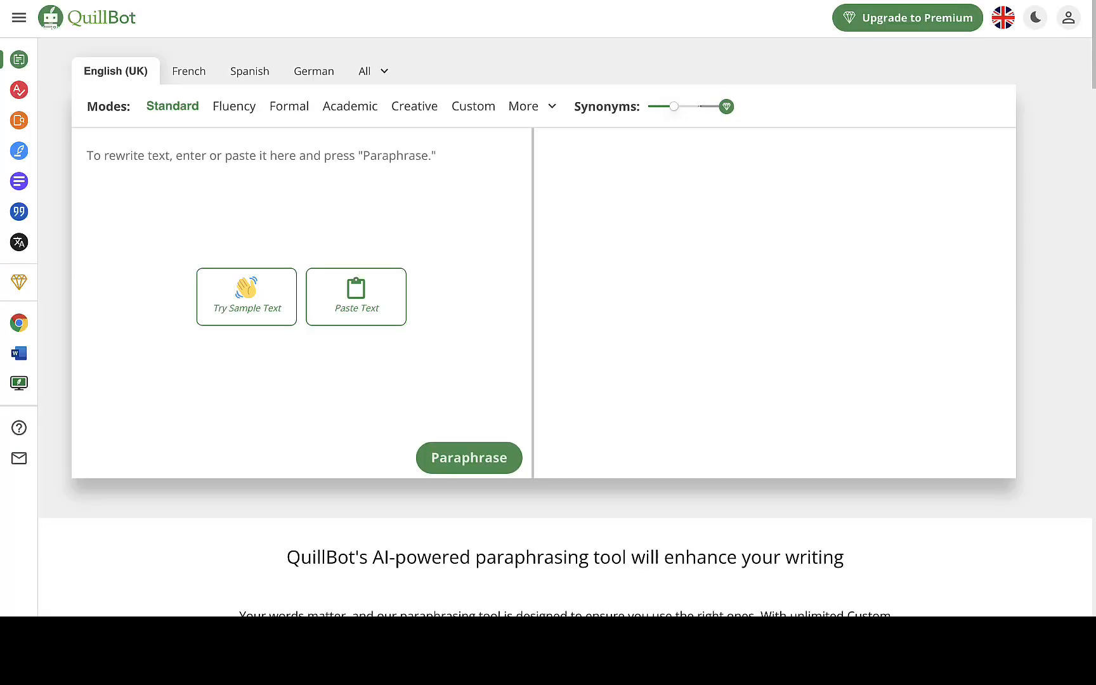
- Paste the Bard article into QuillBot's Paraphraser input and copy all of it as plain text
left_click(325, 167)
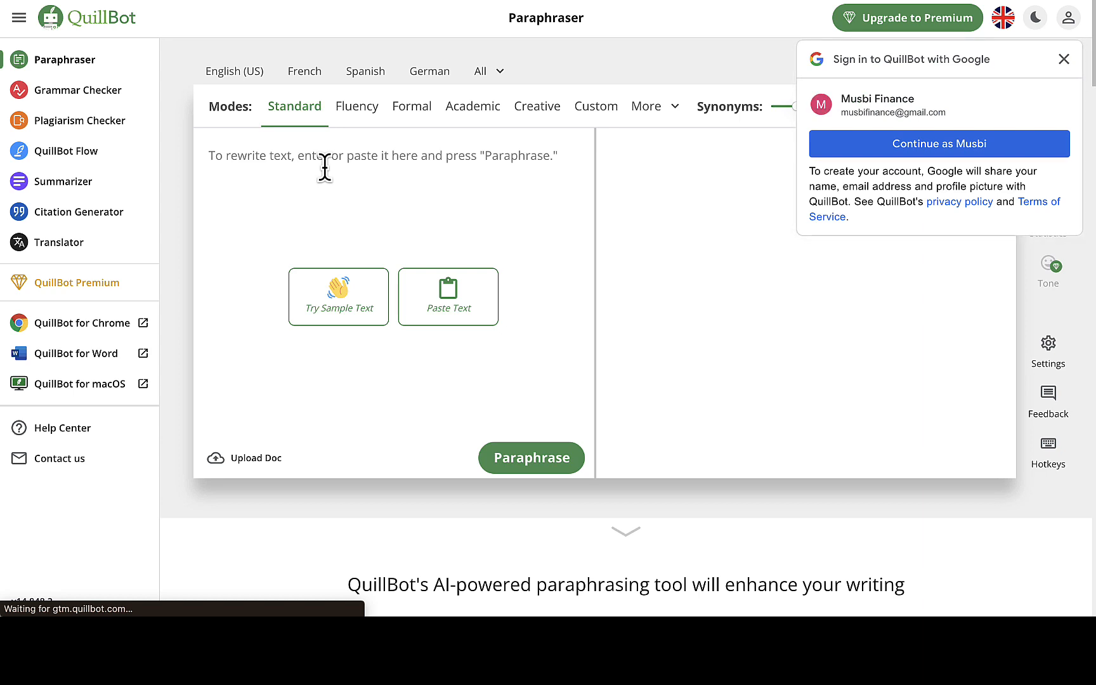
key("super+v")
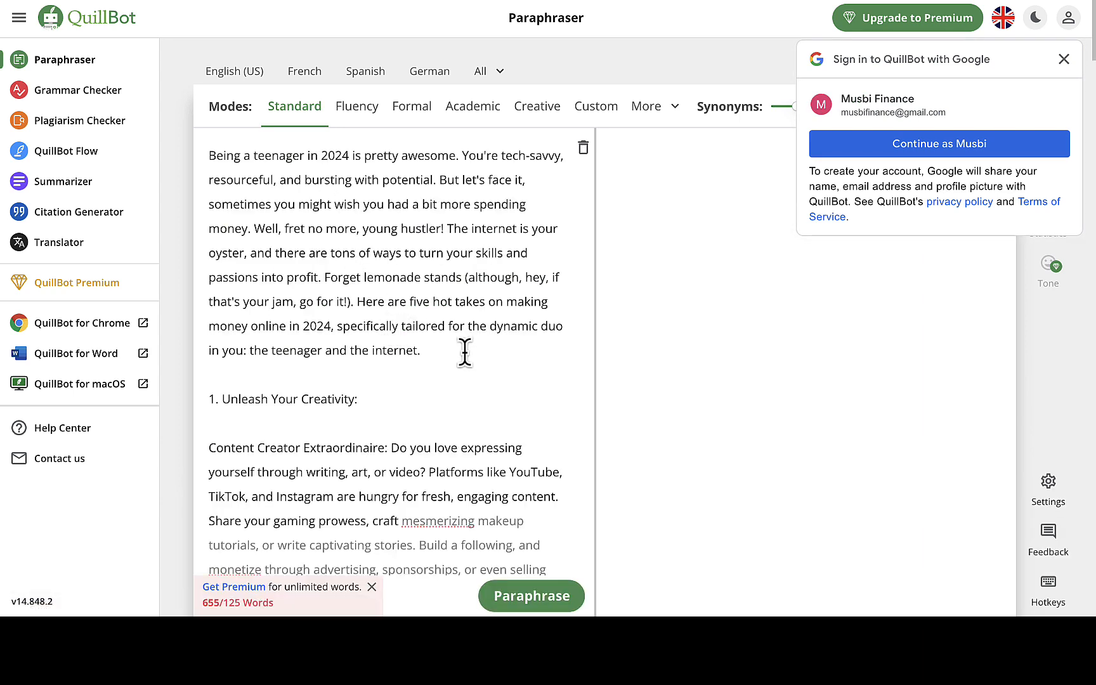
key("super+a")
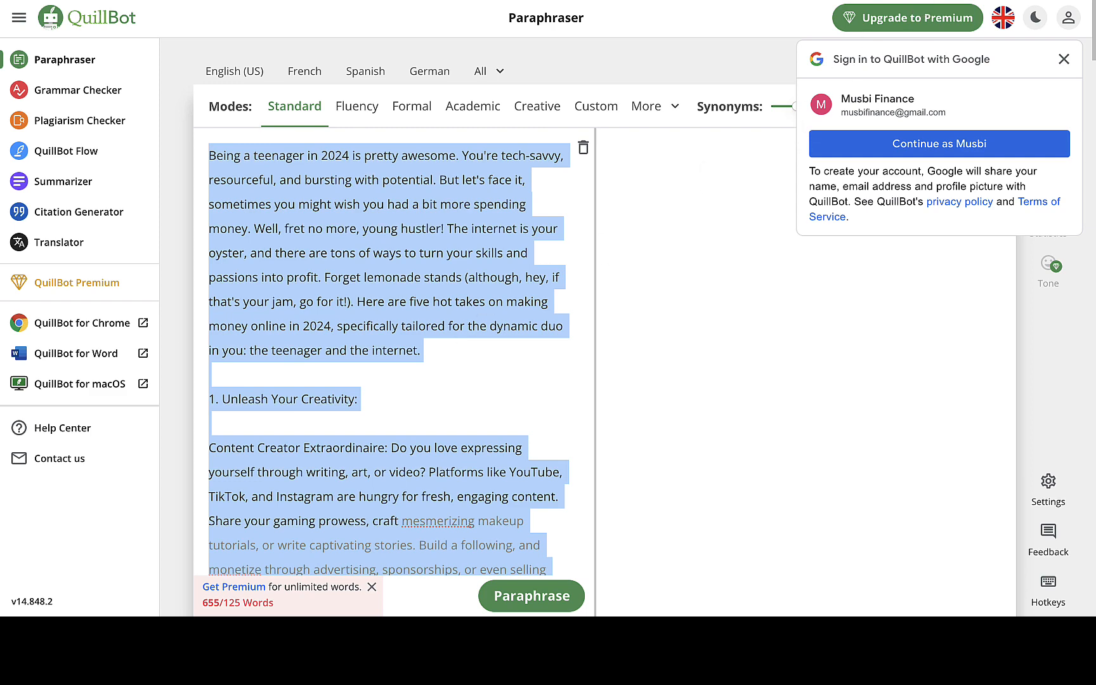
- Switch back to the Blogger post editor and paste the plain article text into the post body
left_click(818, 1)
key("super+v")
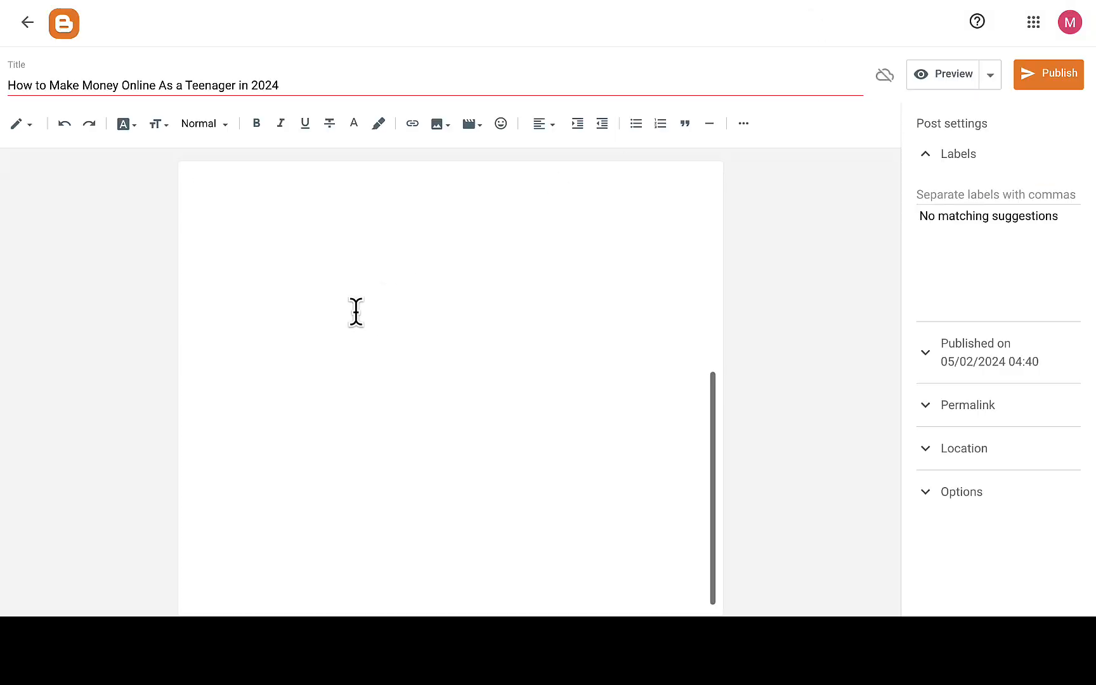
scroll(405, 289, "up", 2)
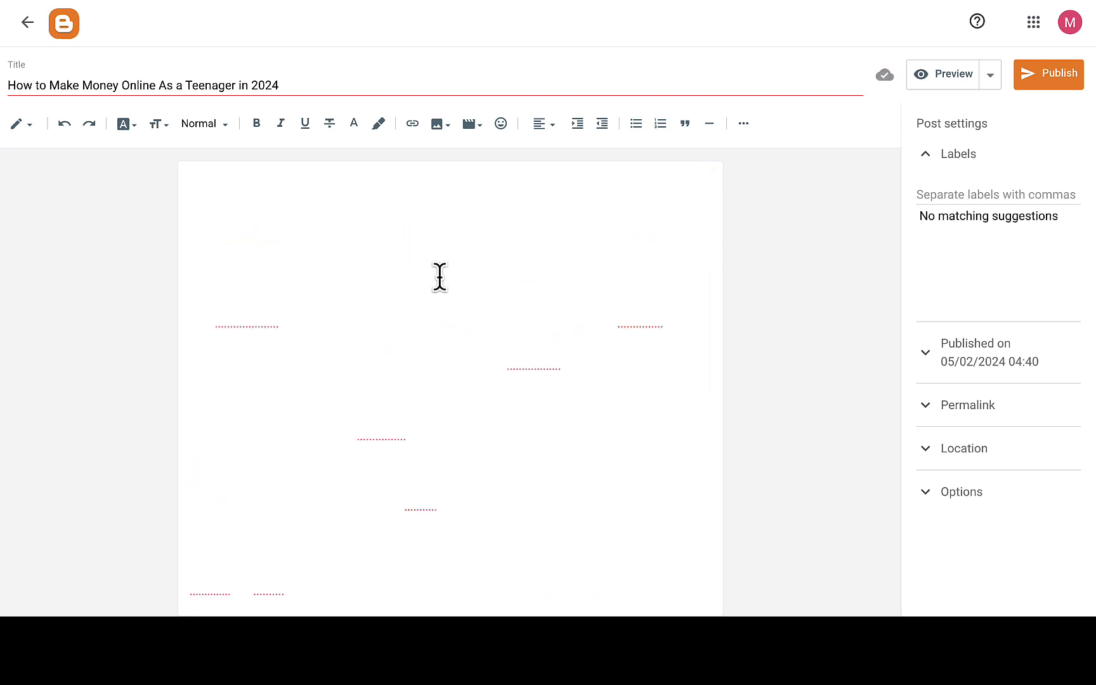
- Set the text colour of the entire post body to black
key("super+a")
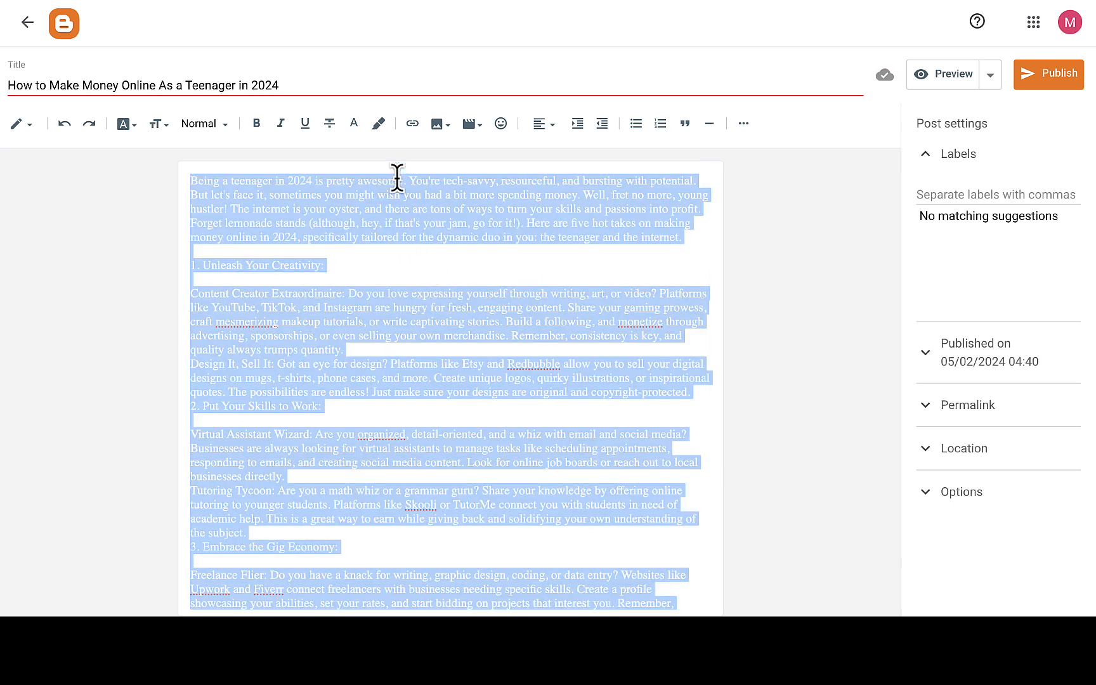
left_click(354, 124)
left_click(455, 158)
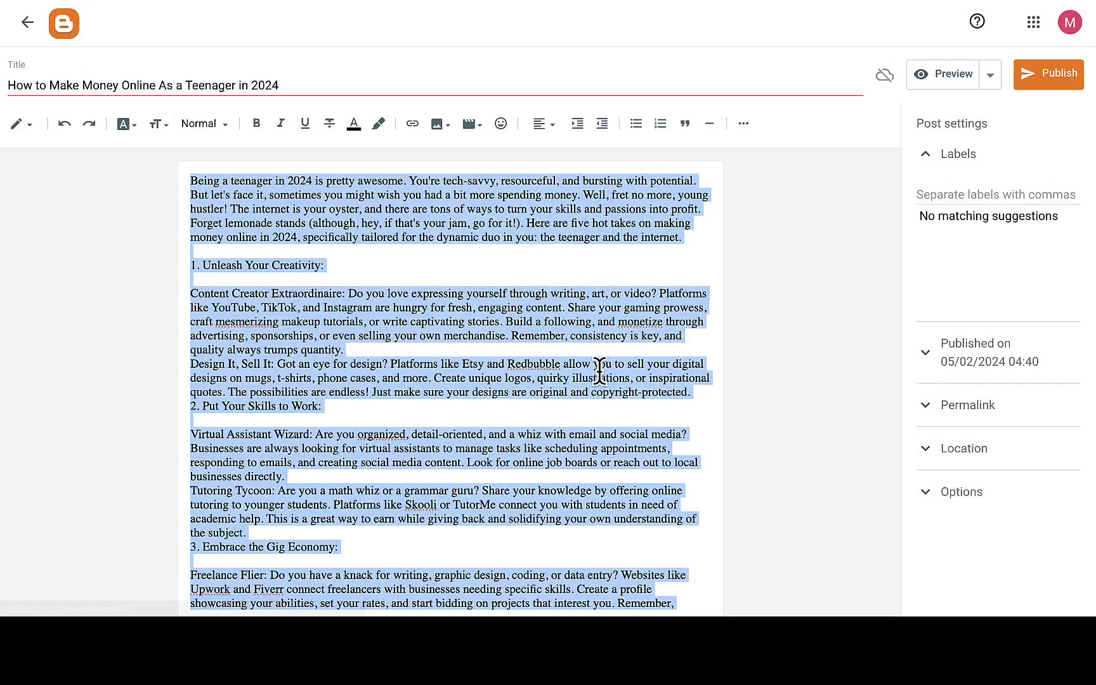
left_click(583, 435)
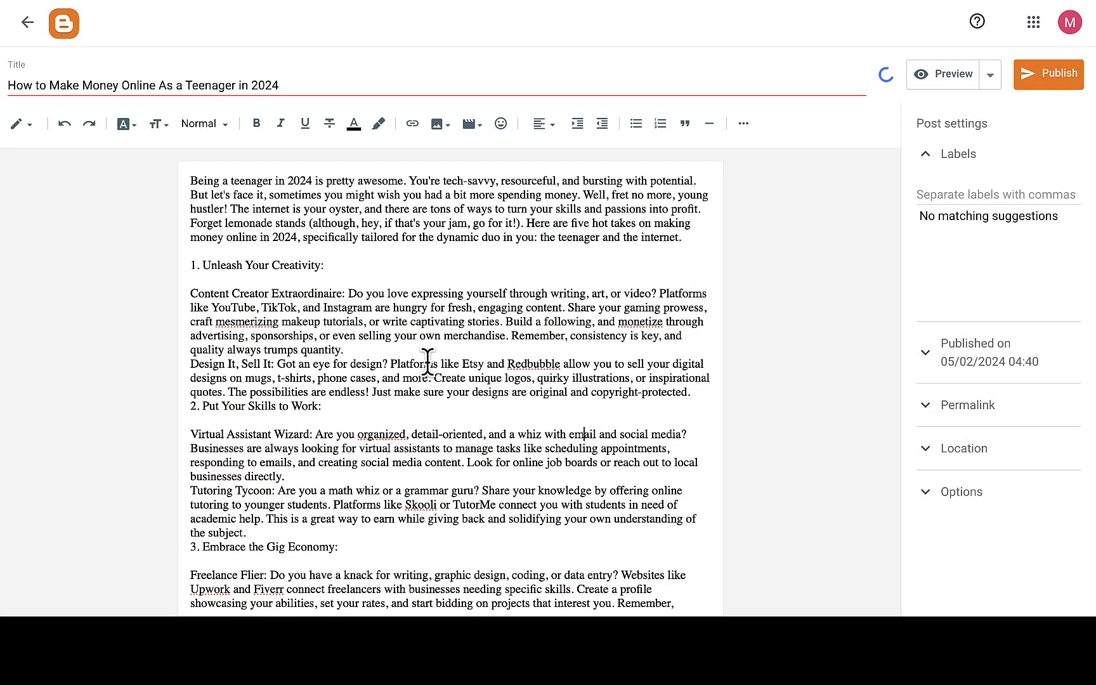
- Format the line "1. Unleash Your Creativity:" with the Heading style
left_click_drag(335, 261, 196, 265)
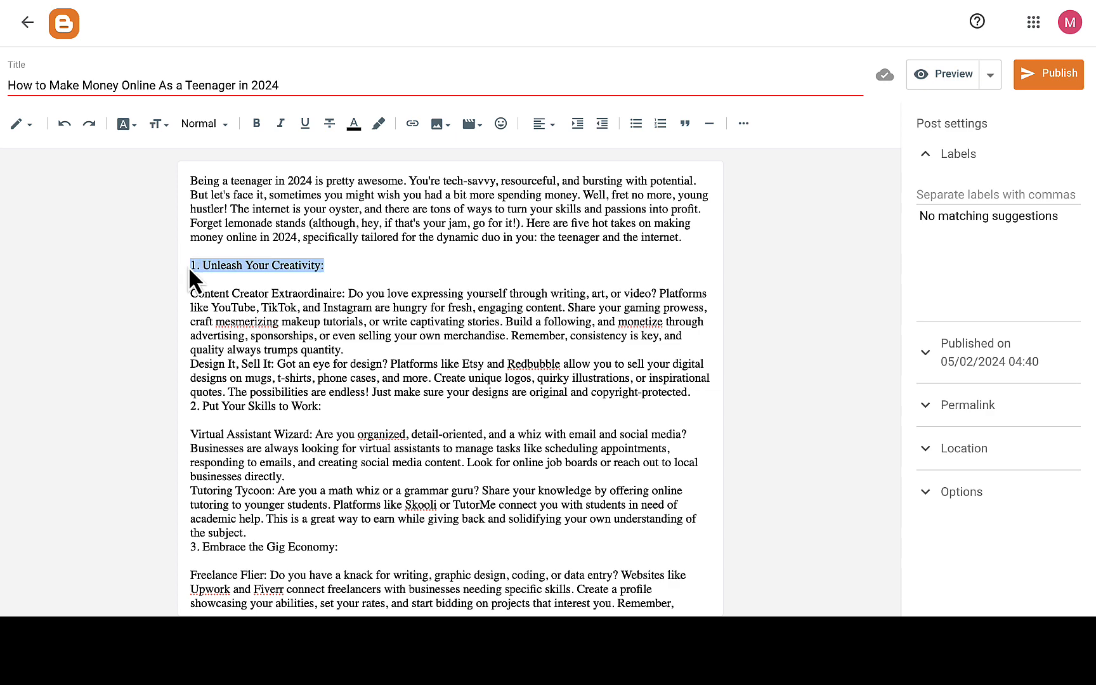
left_click(221, 125)
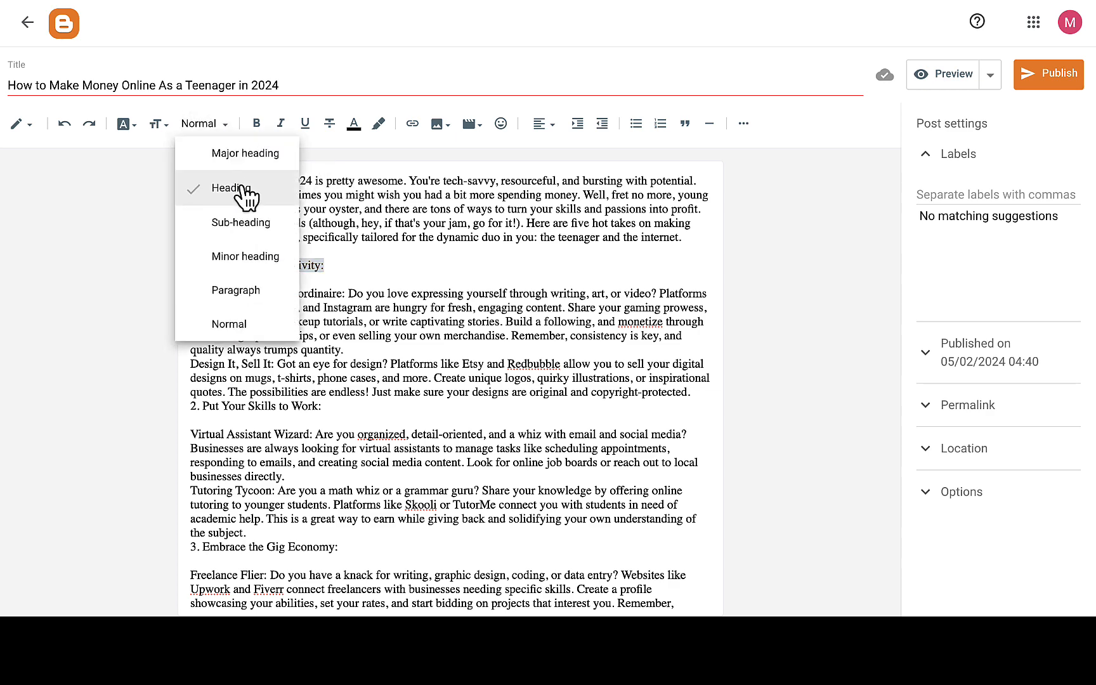
left_click(241, 190)
- Insert a blank line above "2. Put Your Skills to Work:" and format that line with the Heading style
scroll(367, 331, "down", 3)
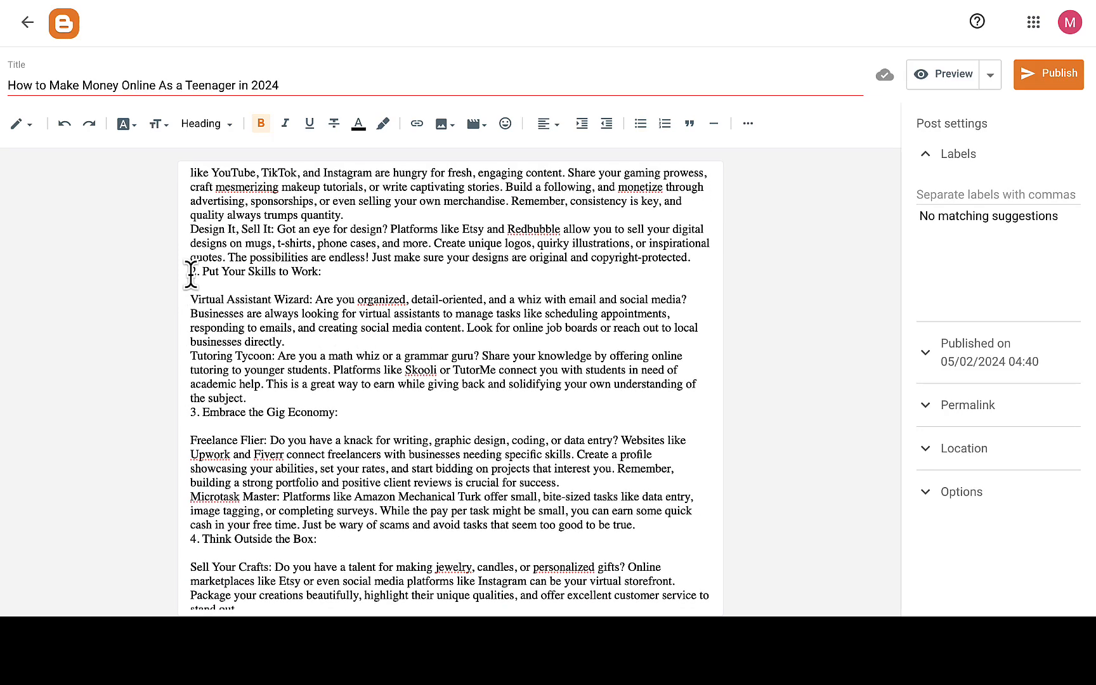
left_click(190, 274)
key("Return")
left_click_drag(322, 285, 186, 284)
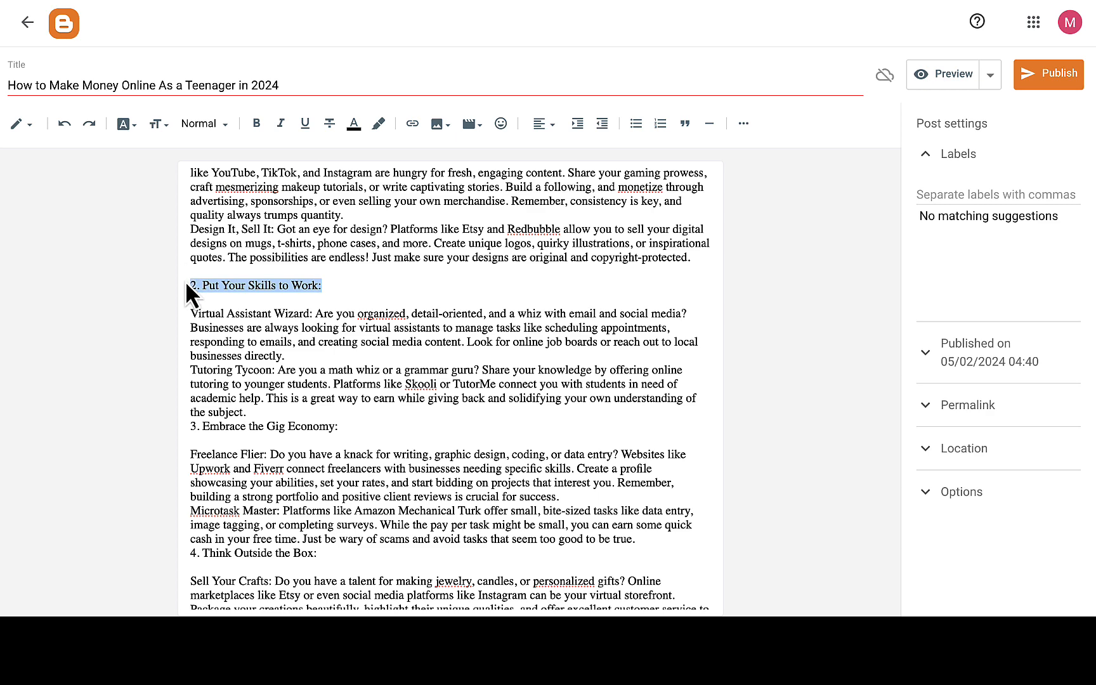
left_click(228, 126)
left_click(232, 185)
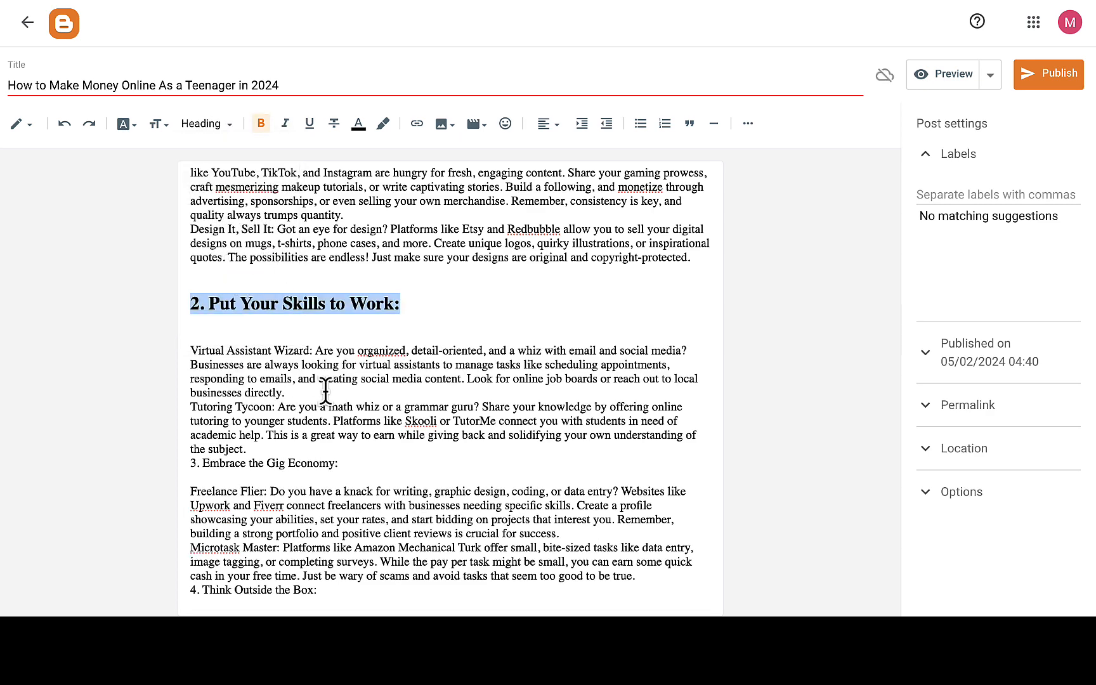
- Insert a blank line above "3. Embrace the Gig Economy:" and format that line with the Heading style
scroll(325, 388, "down", 2)
left_click(190, 345)
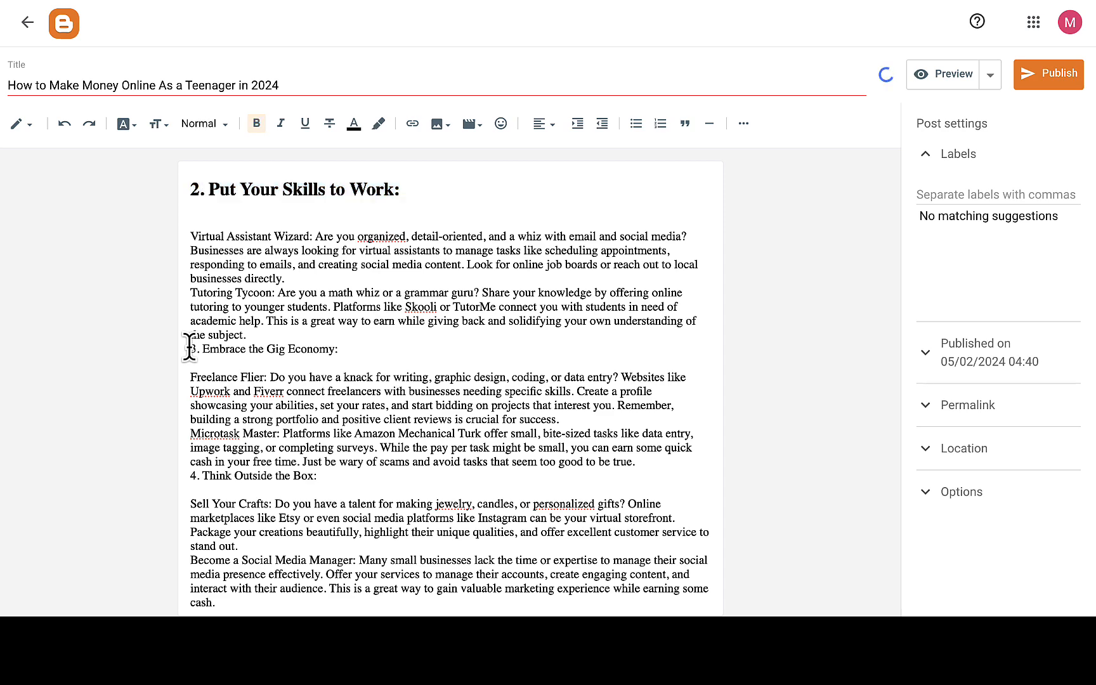
key("Return")
left_click_drag(346, 363, 176, 363)
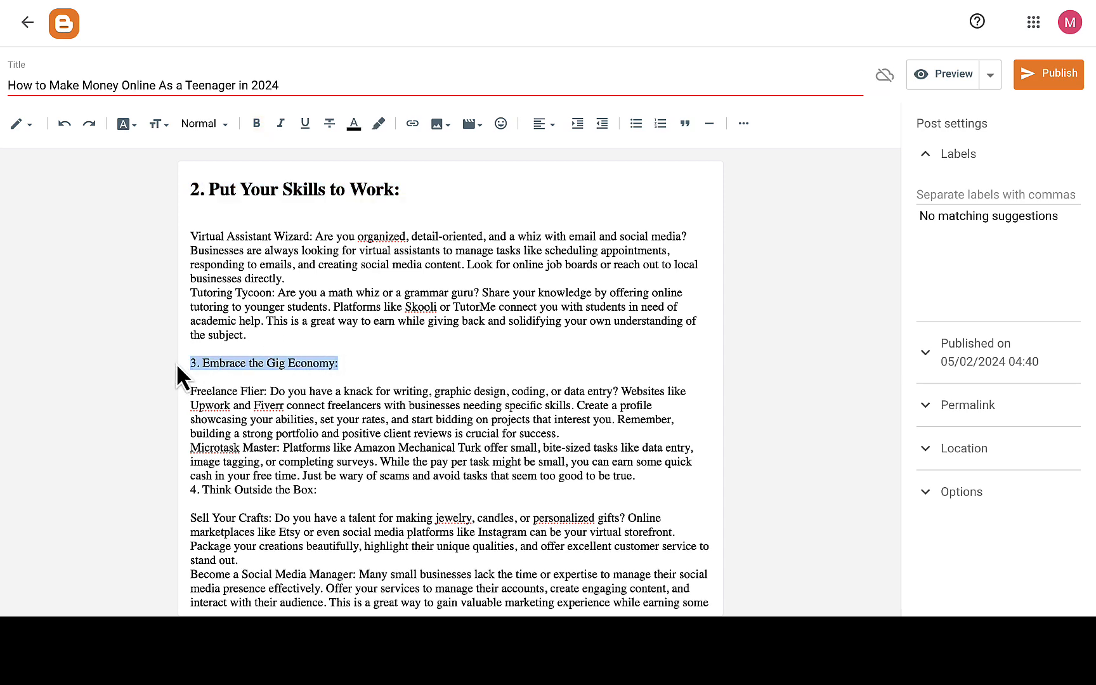
left_click(216, 125)
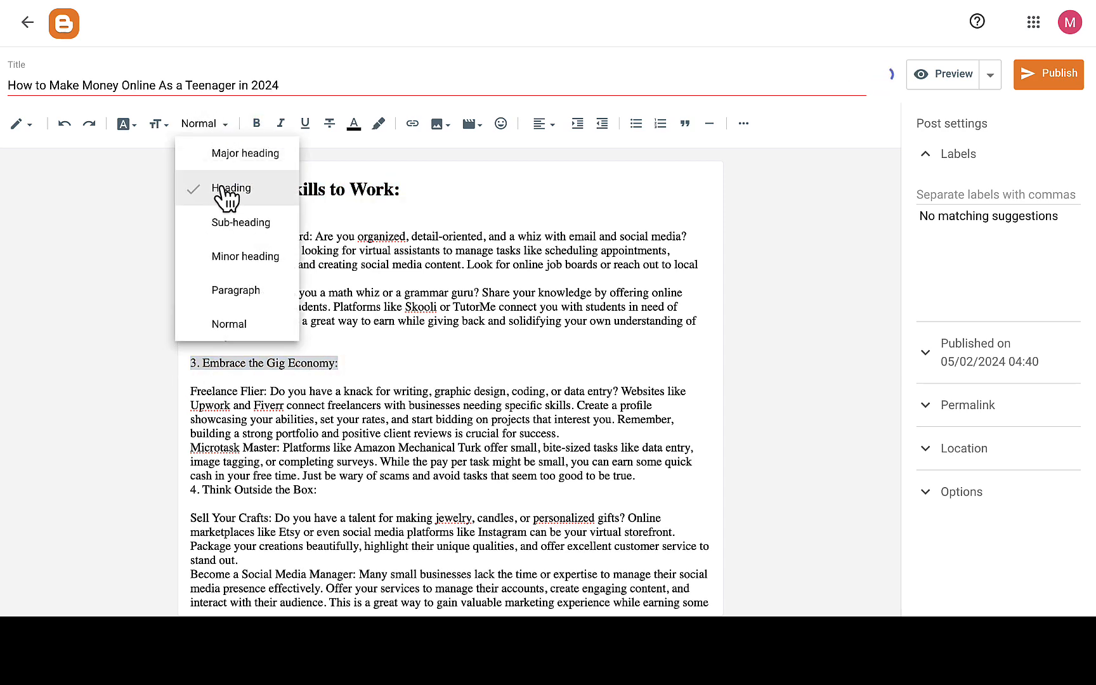
left_click(228, 190)
- Insert a blank line above "4. Think Outside the Box:" and format that line with the Heading style
scroll(330, 421, "down", 3)
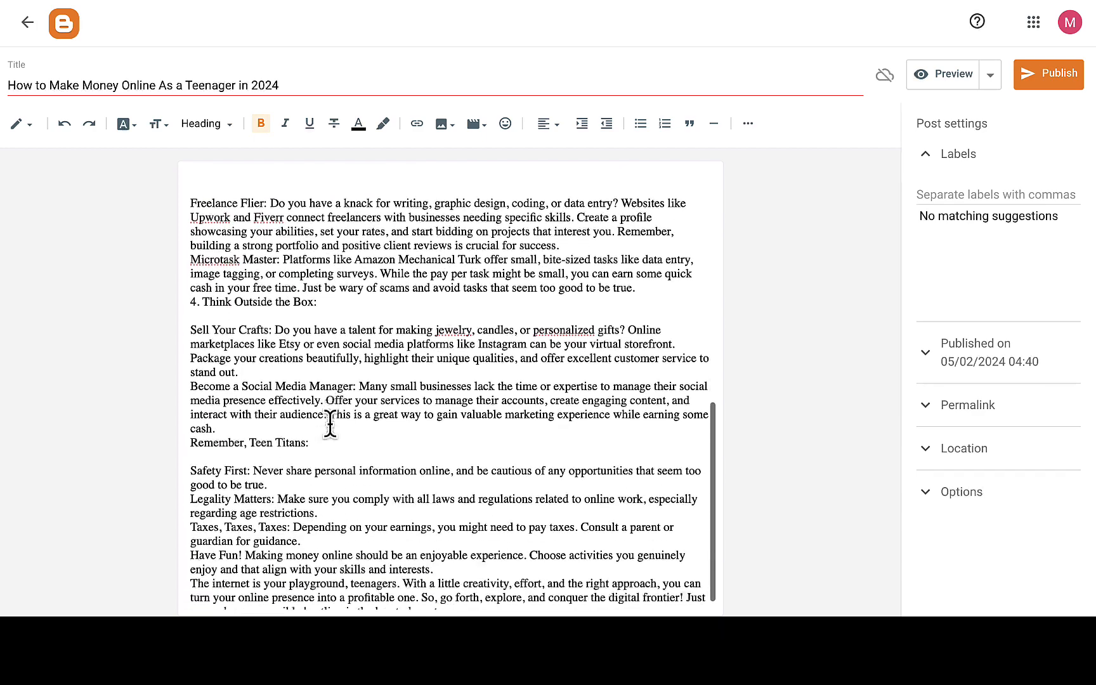
left_click(192, 290)
key("Return")
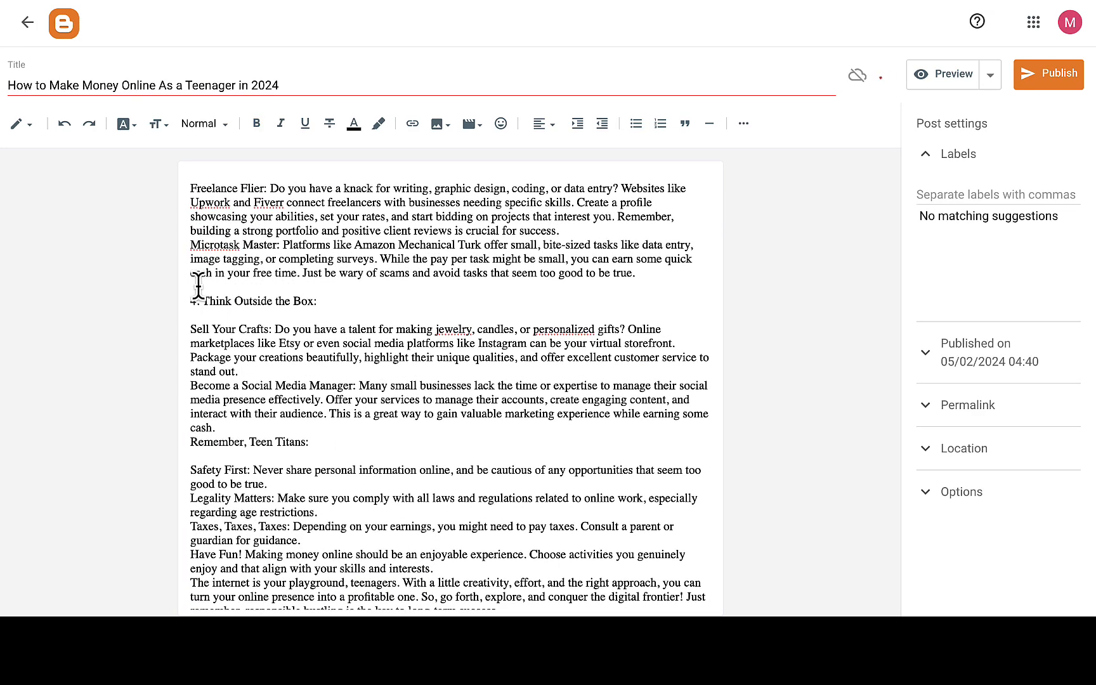
left_click_drag(334, 298, 185, 297)
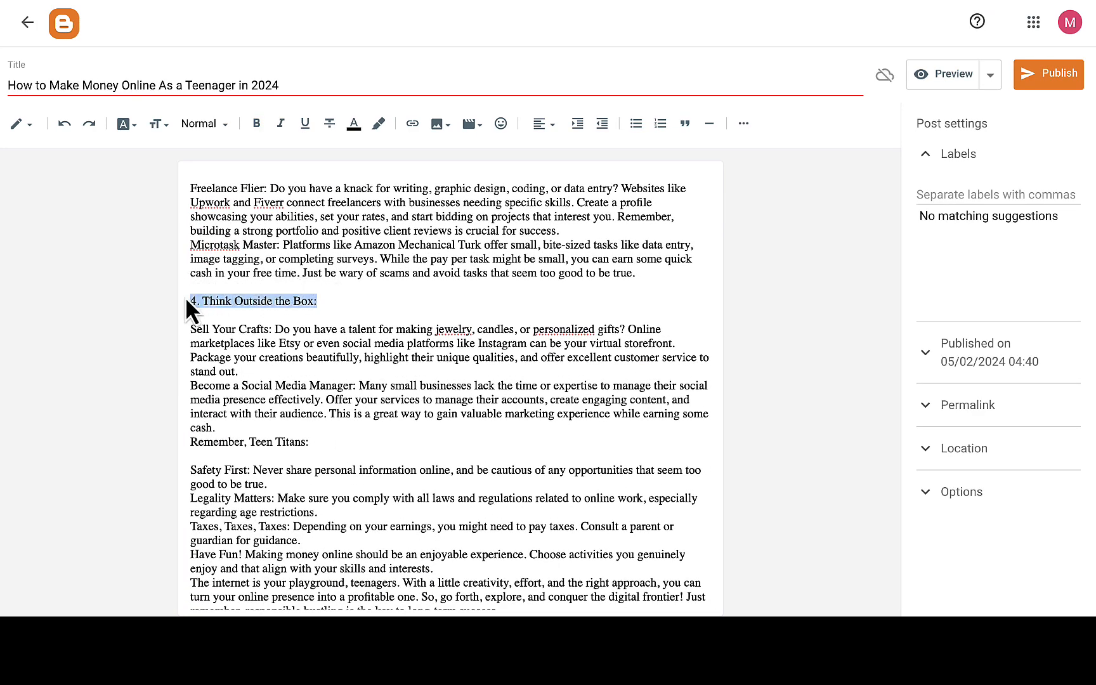
left_click(219, 127)
left_click(228, 191)
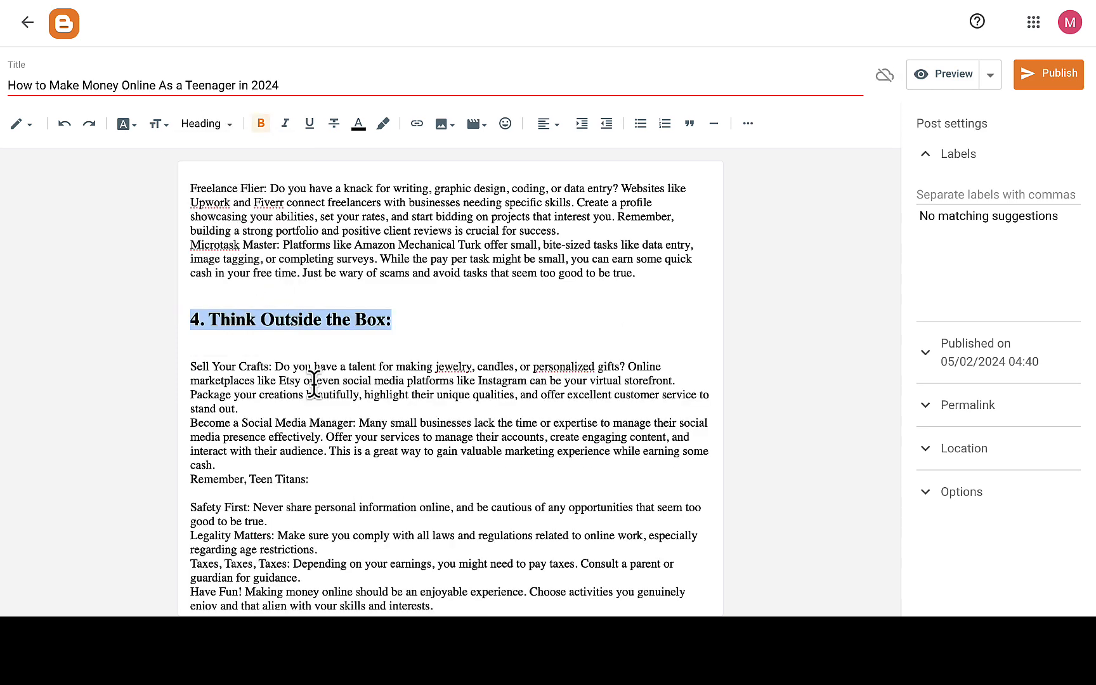
- Insert a blank line above "Remember, Teen Titans:" and format that line with the Sub-heading style
scroll(314, 380, "down", 1)
left_click(192, 424)
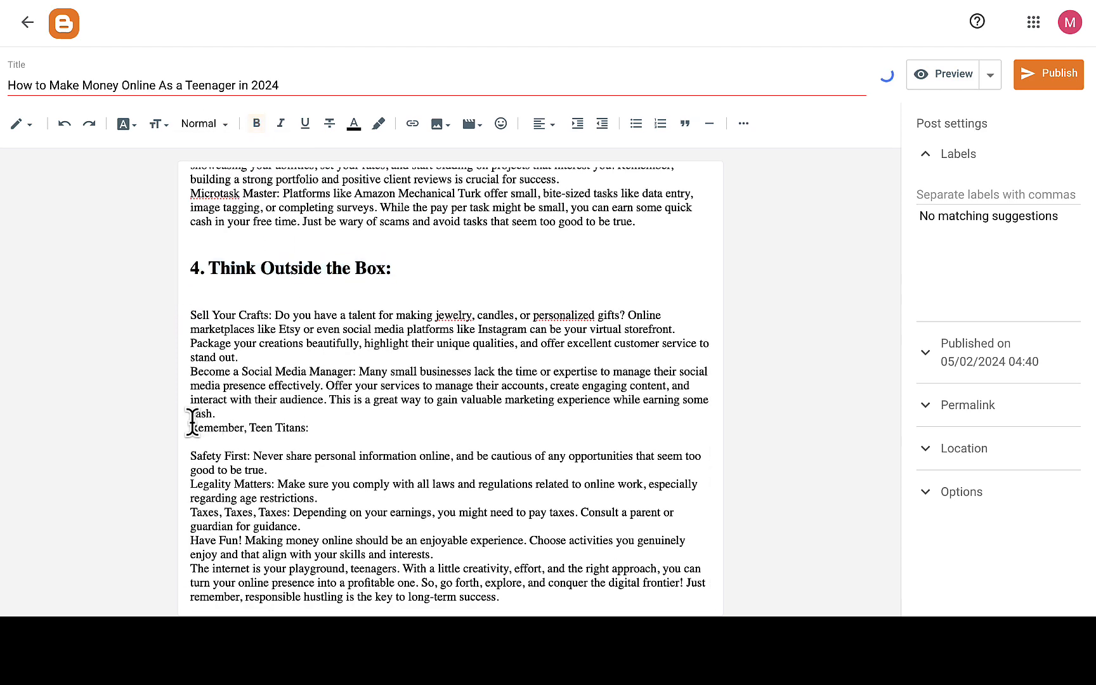
key("Return")
left_click_drag(309, 443, 189, 454)
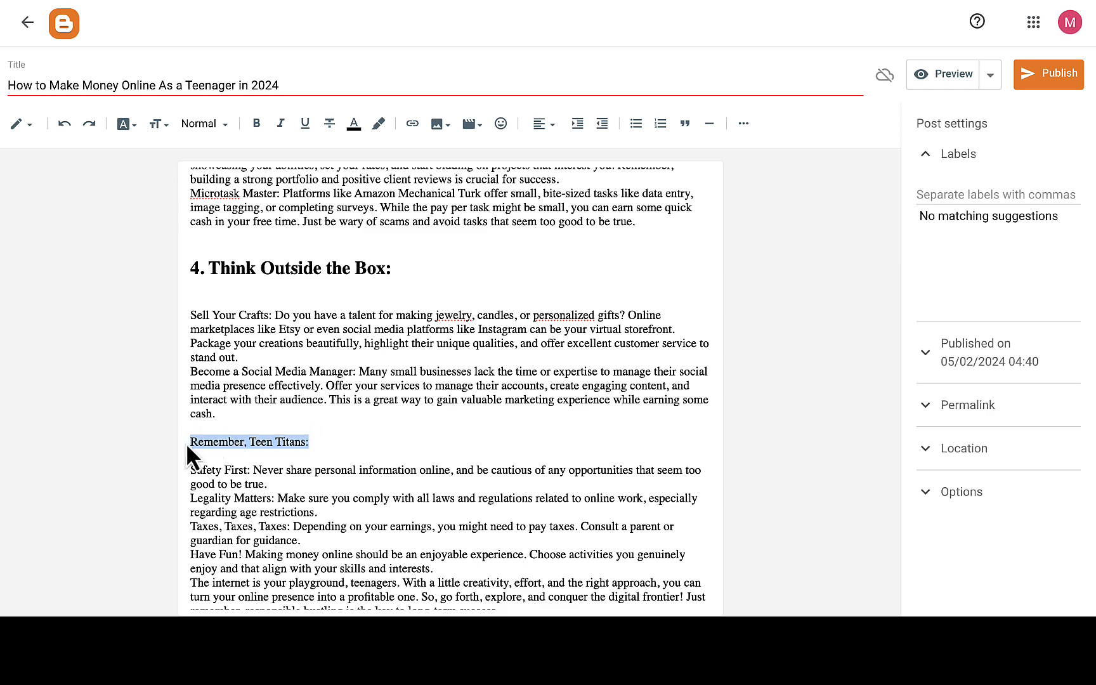
left_click(222, 126)
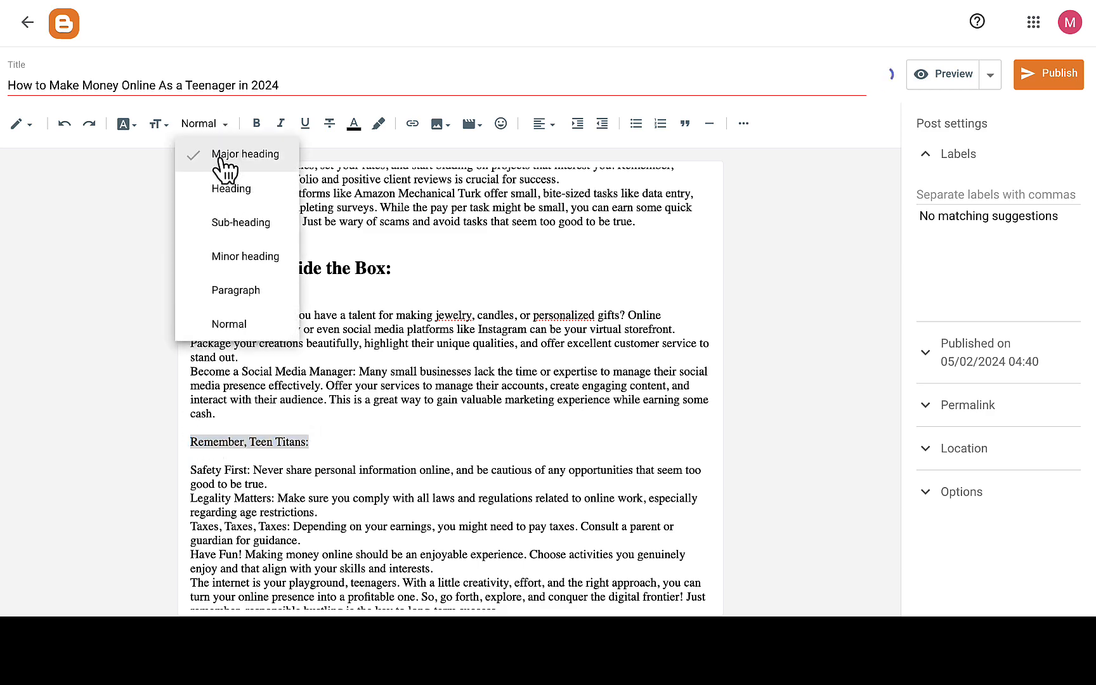
left_click(232, 221)
left_click(304, 380)
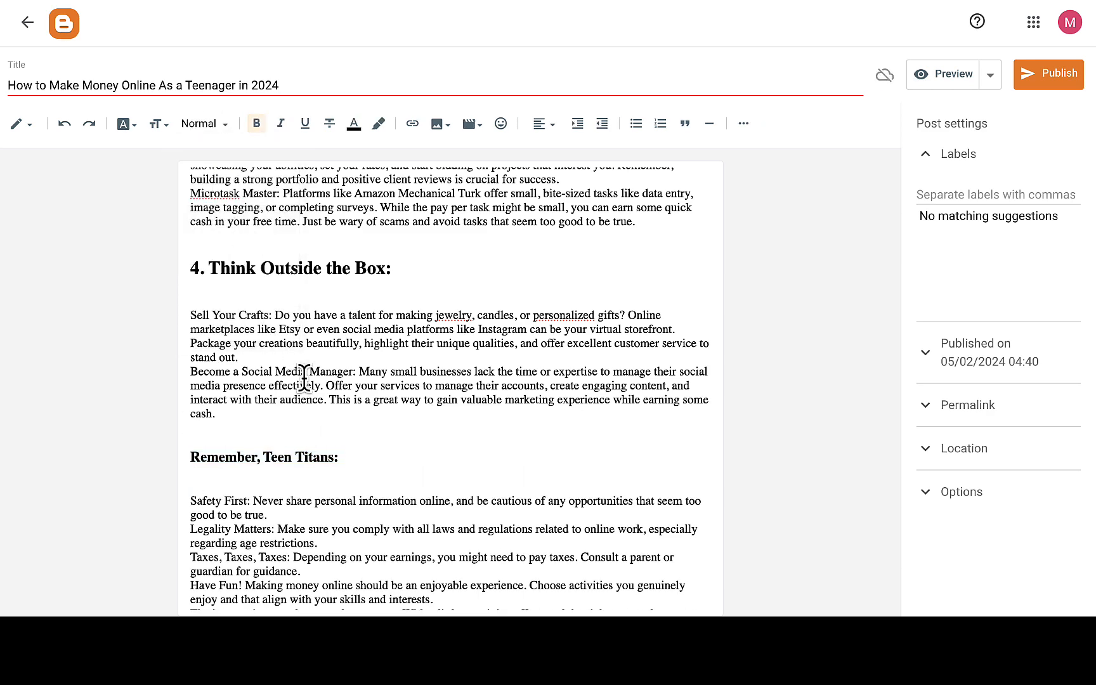
- Insert blank lines above the paragraphs starting "Have Fun!", "Legality Matters:" and "The internet is your playground"
scroll(304, 379, "down", 1)
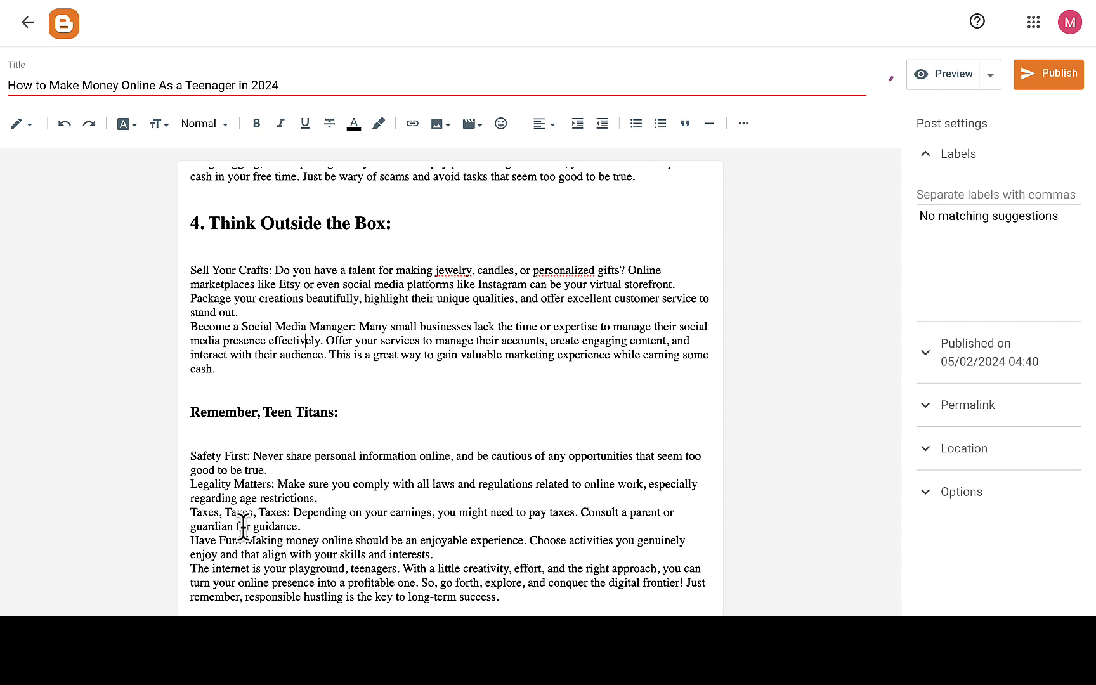
left_click(191, 540)
key("Return")
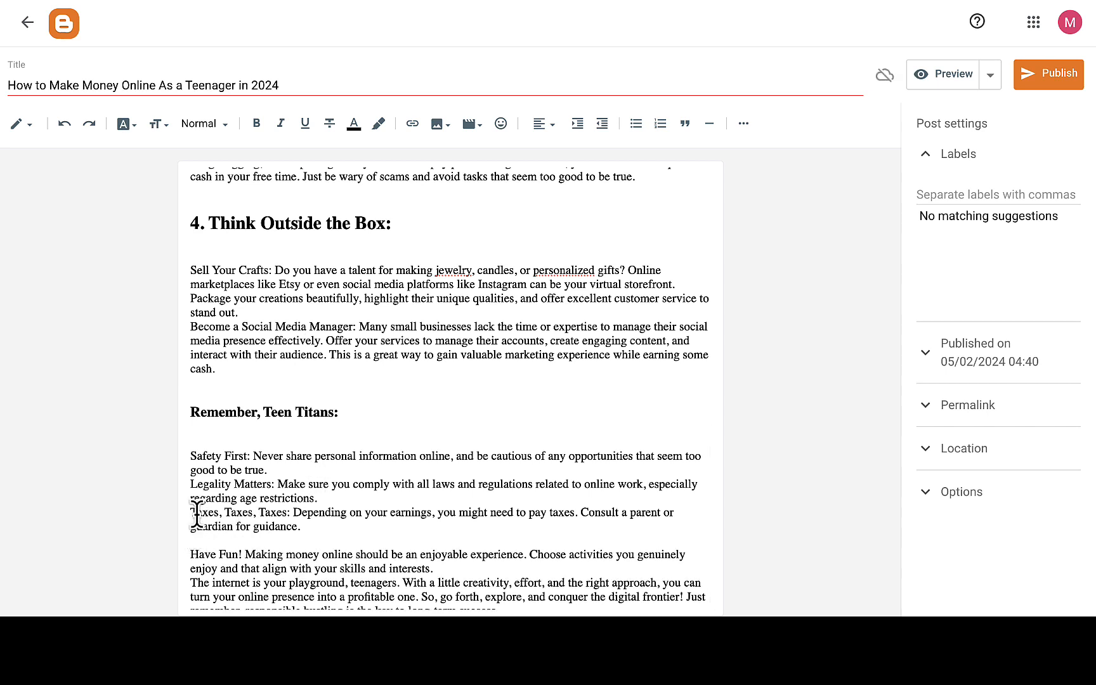
left_click(191, 482)
key("Return")
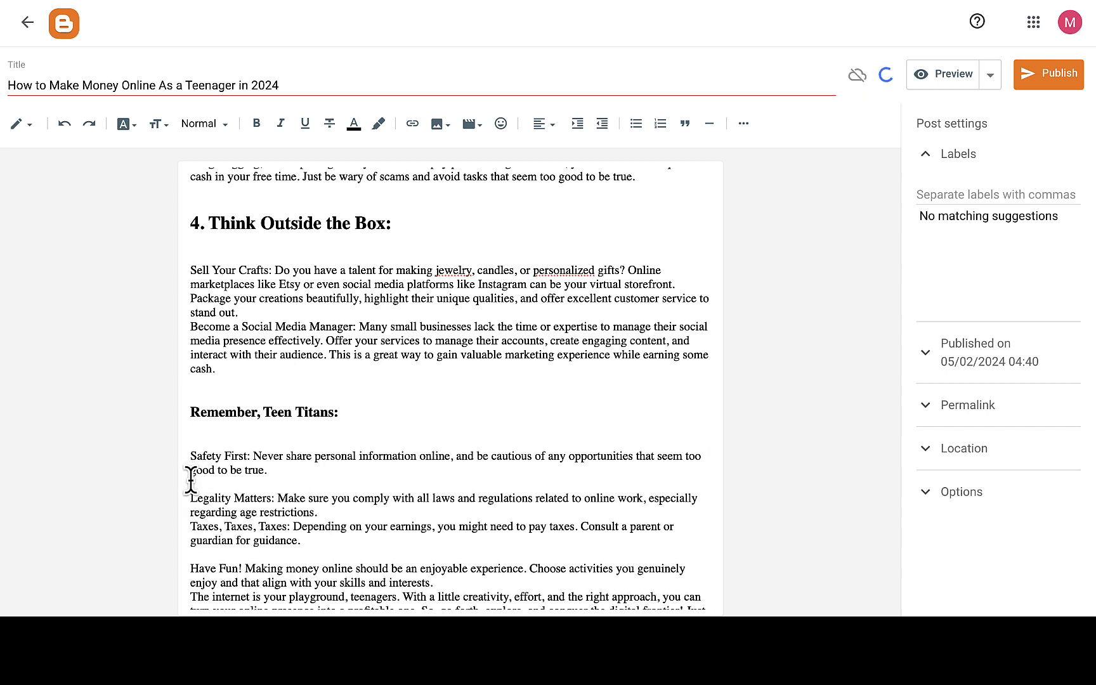
scroll(340, 460, "down", 1)
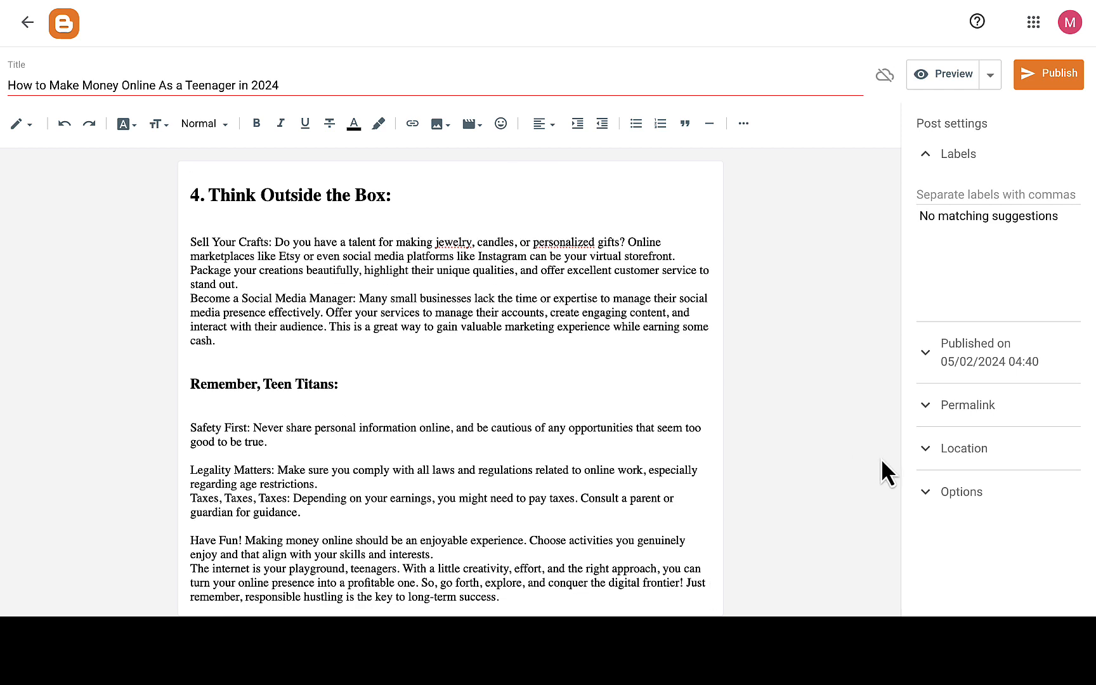
left_click(192, 568)
key("Return")
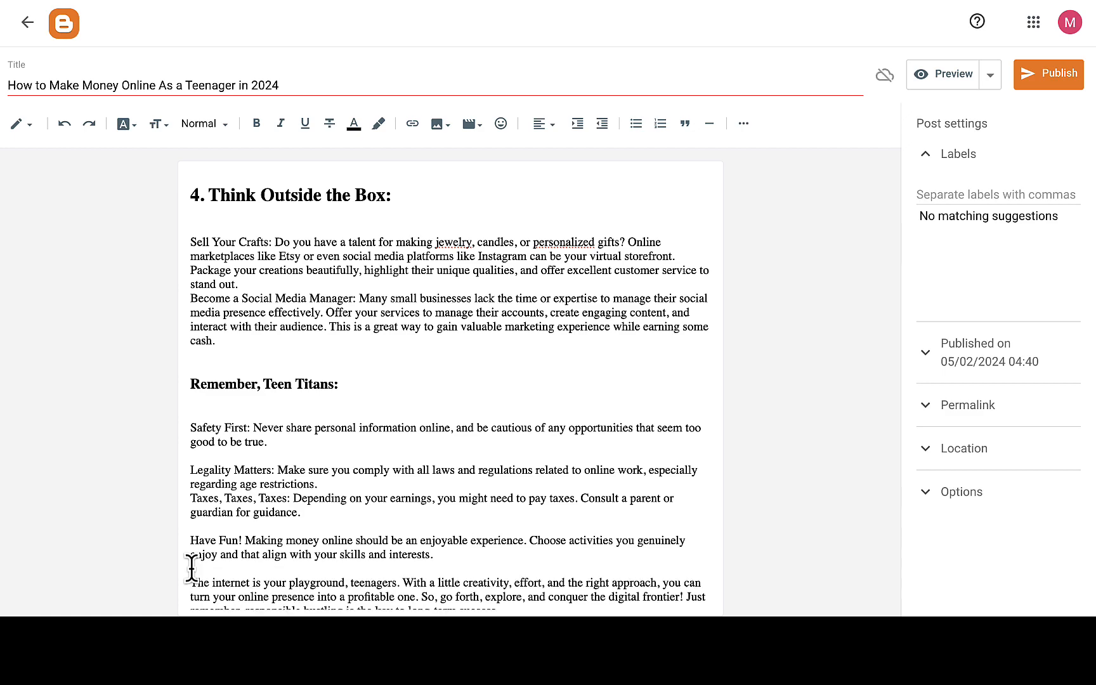
- Split the introduction after "hustler!" so that "The internet is your oyster" starts a new paragraph below a blank line
scroll(294, 482, "up", 5)
scroll(293, 480, "up", 5)
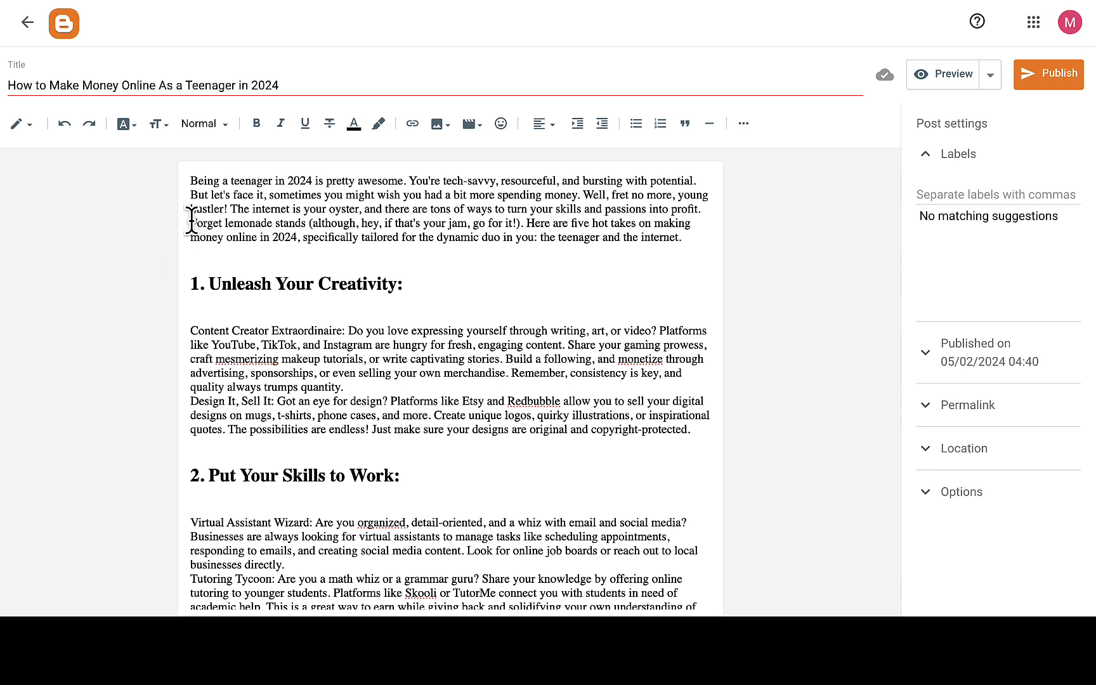
left_click(229, 208)
key("Return")
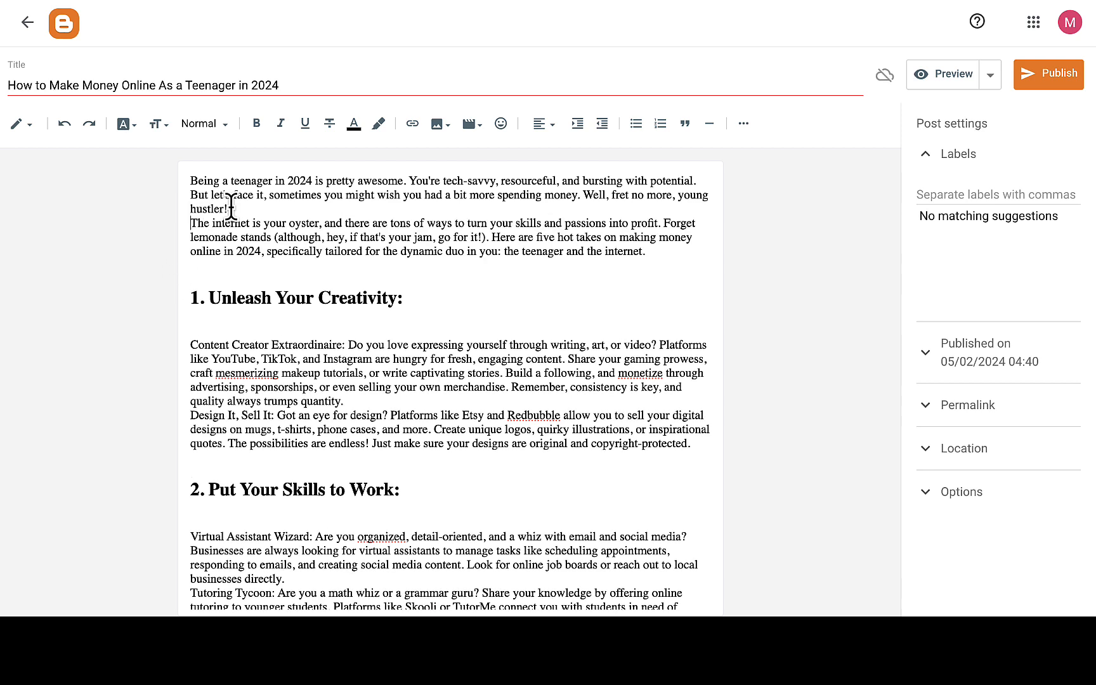
key("Return")
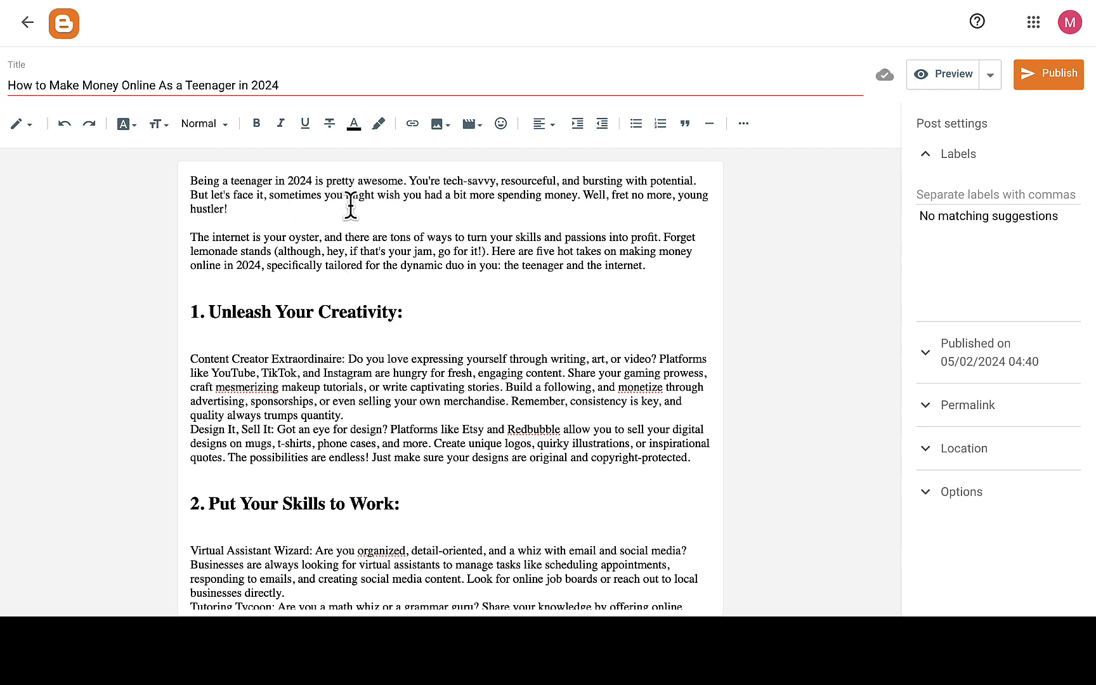
- Start inserting a link before "The internet is your oyster" and search Google in a new browser tab for "make money online"
left_click(414, 123)
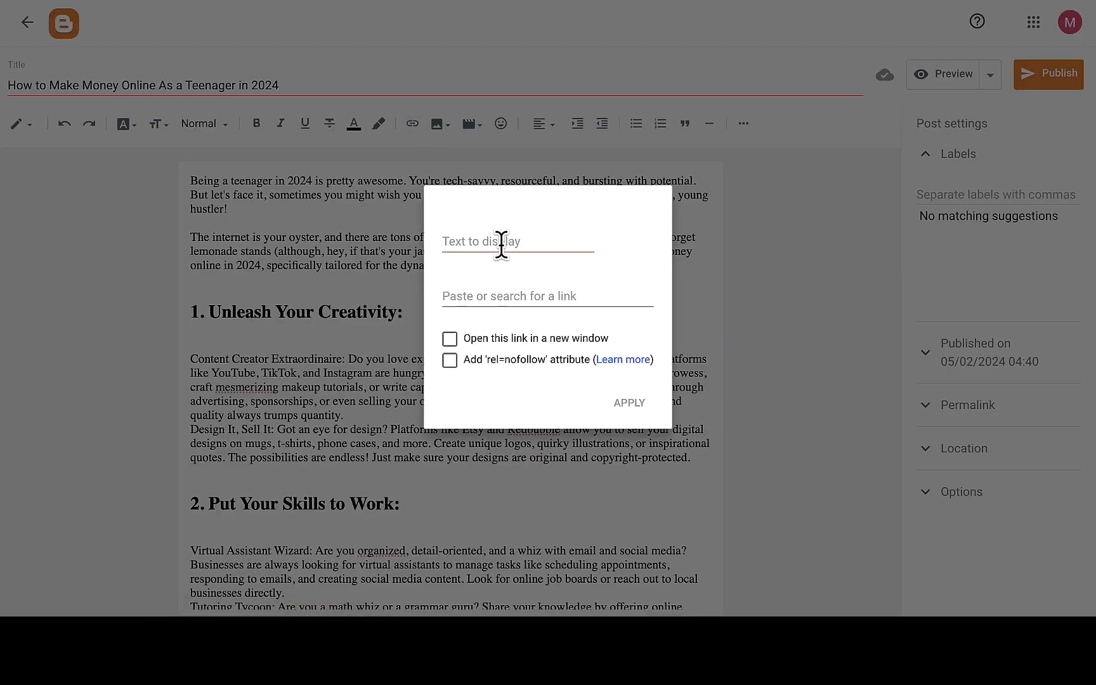
left_click(489, 292)
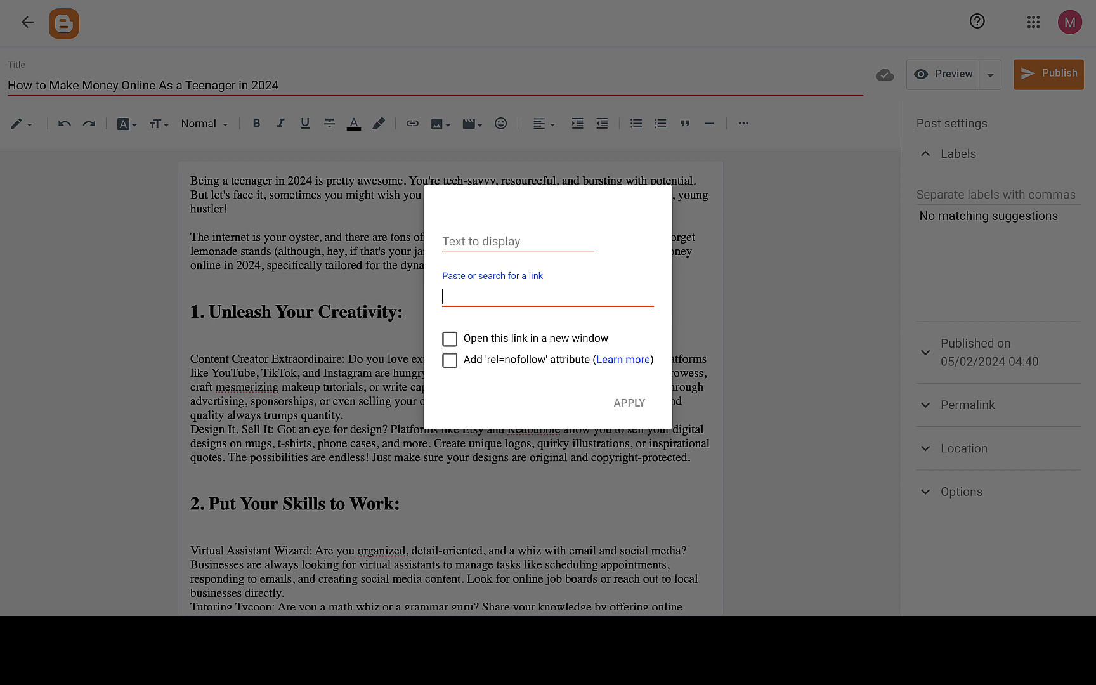
key("super+t")
type("make money")
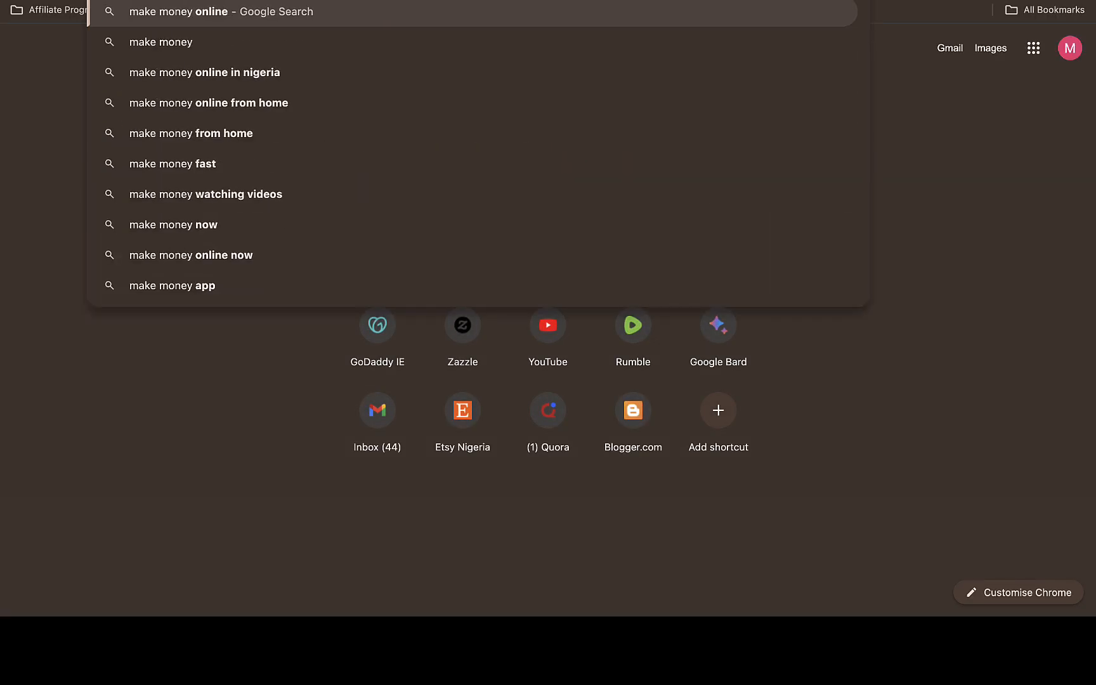
type(" onli")
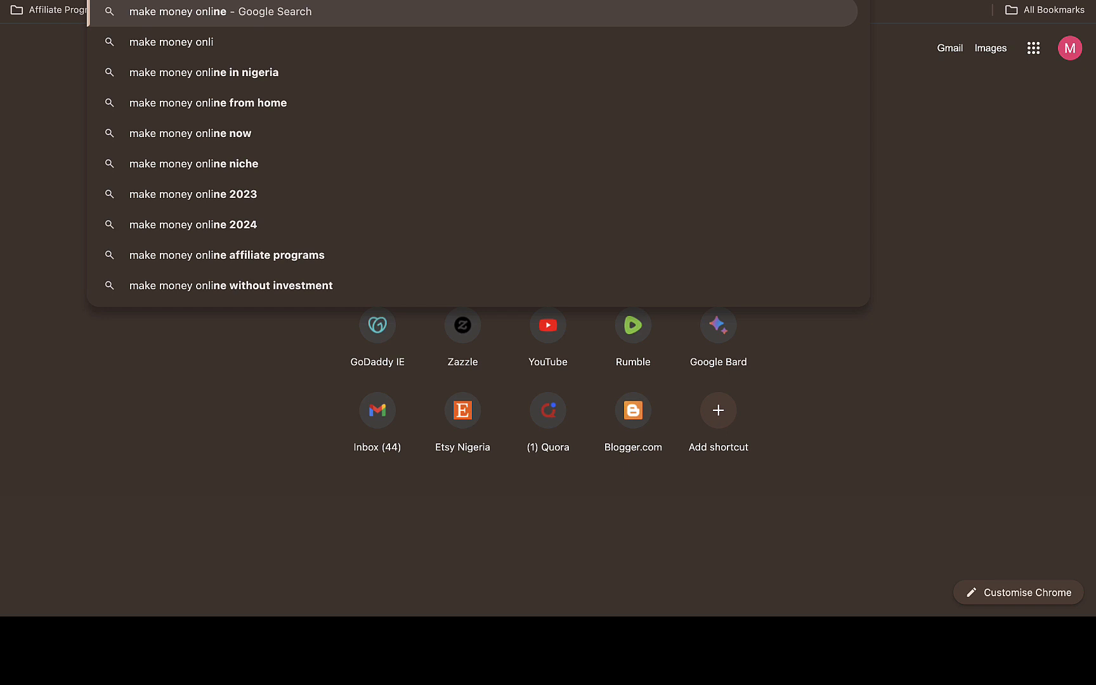
type("e")
key("Return")
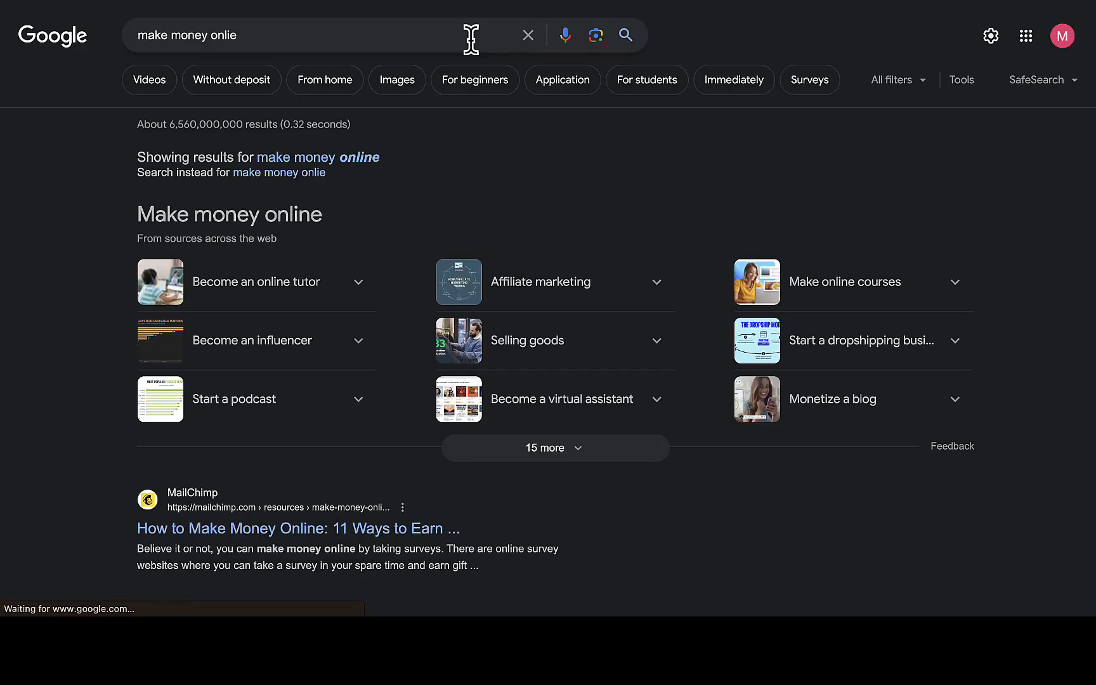
left_click(342, 37)
key("BackSpace")
type("n")
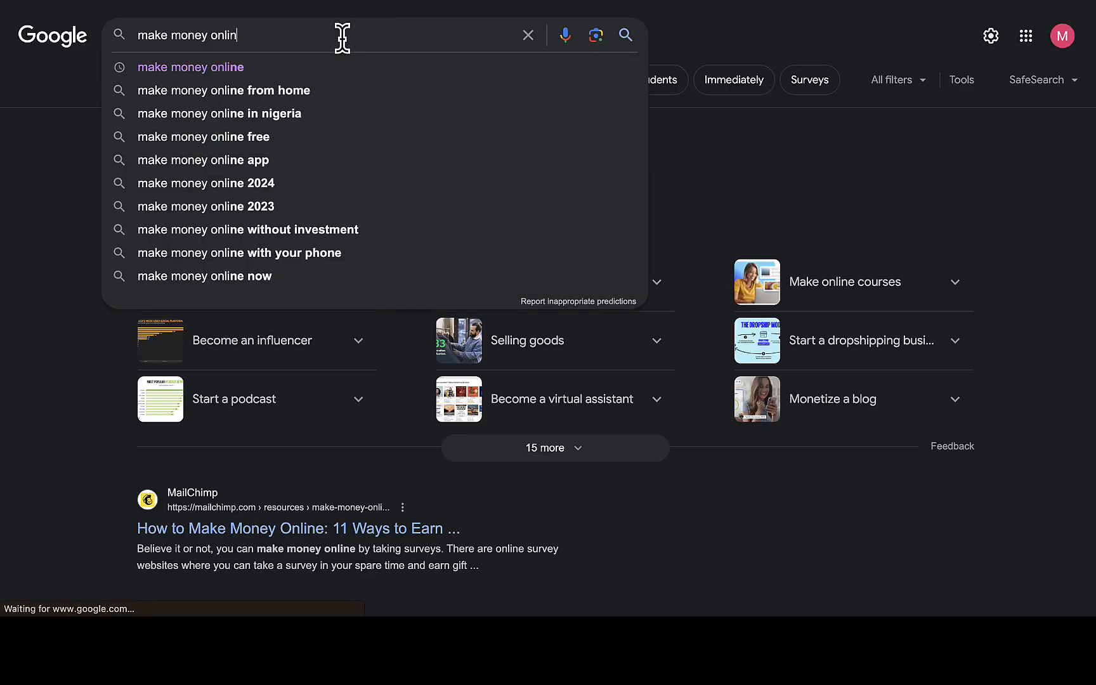
type("e")
key("Return")
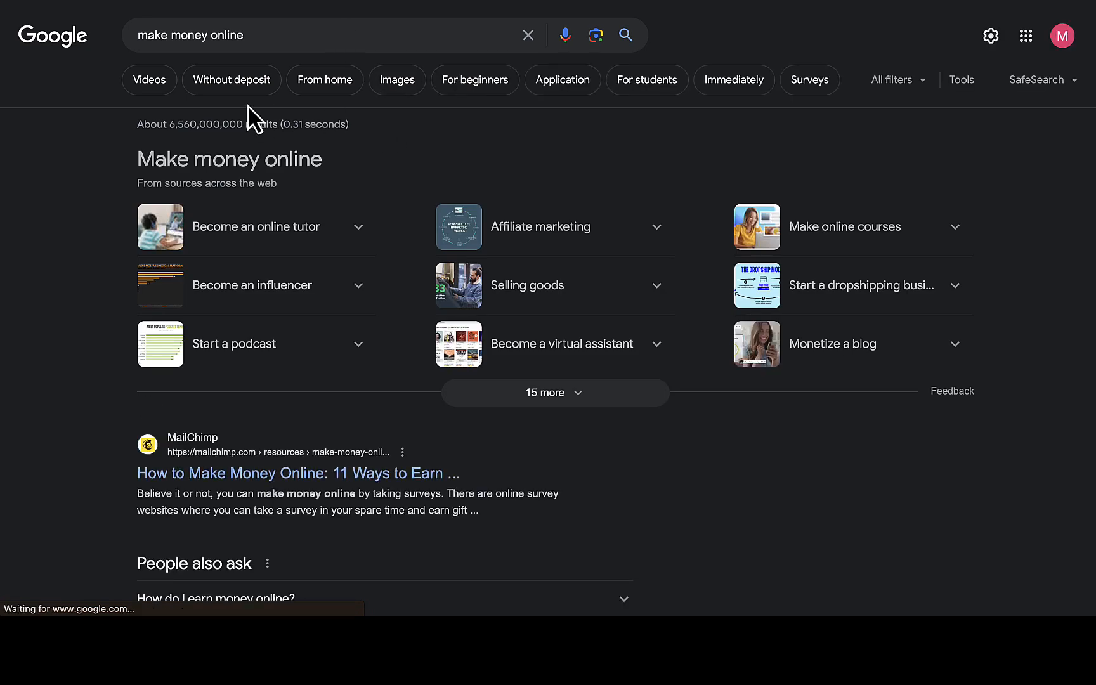
- Show the image results, open the Medium "Make Money Online" picture with the green arrow and copy its link address
left_click(404, 84)
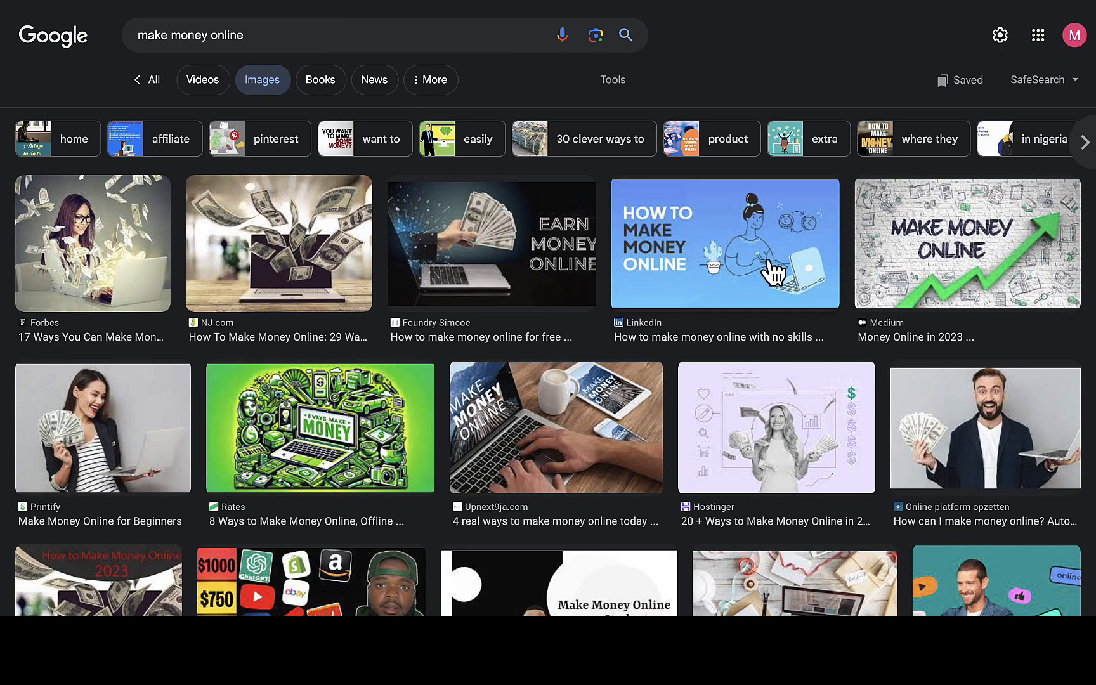
left_click(965, 273)
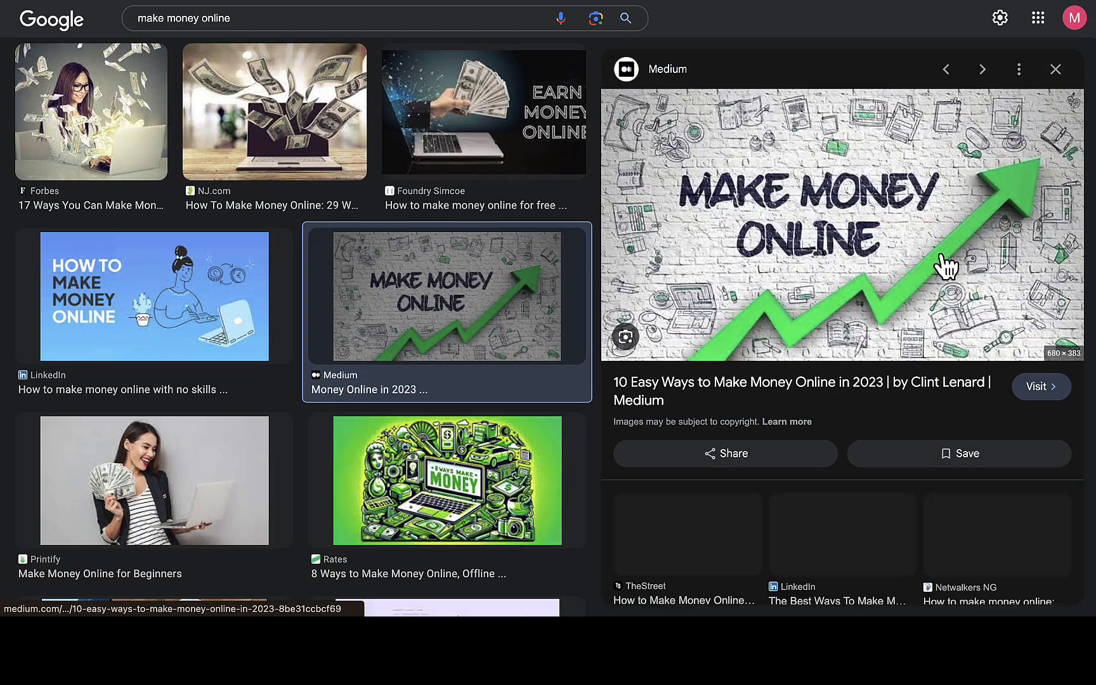
right_click(827, 213)
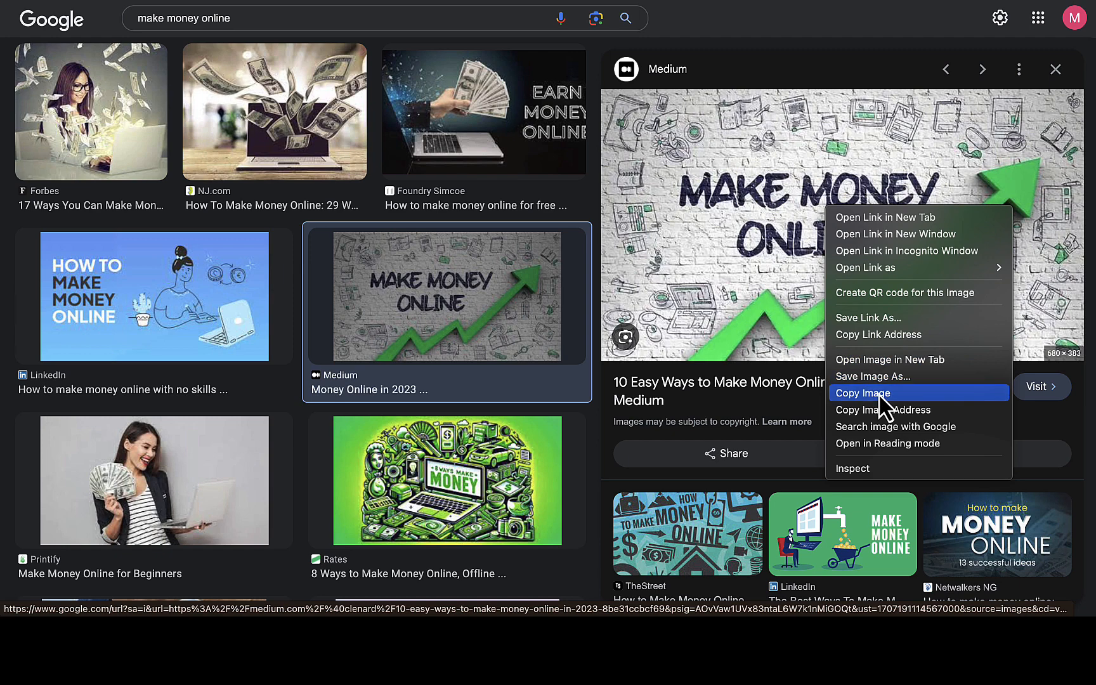
left_click(882, 335)
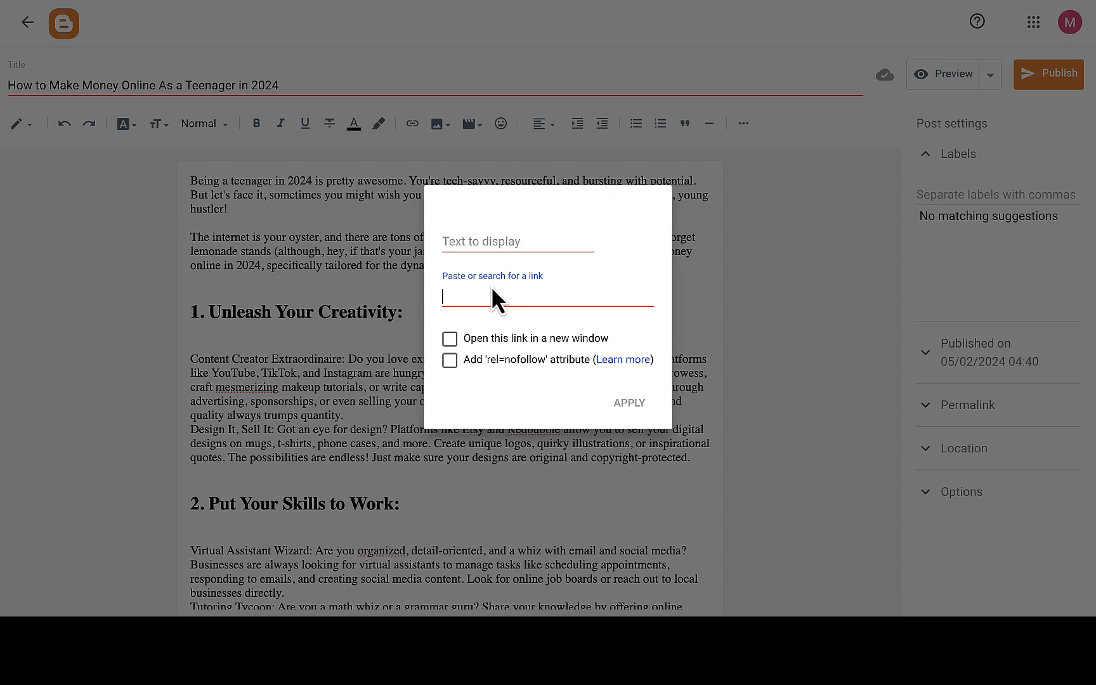
- Back in the Blogger post, insert the copied address as a link that opens in a new window with the rel=nofollow attribute
key("ctrl+v")
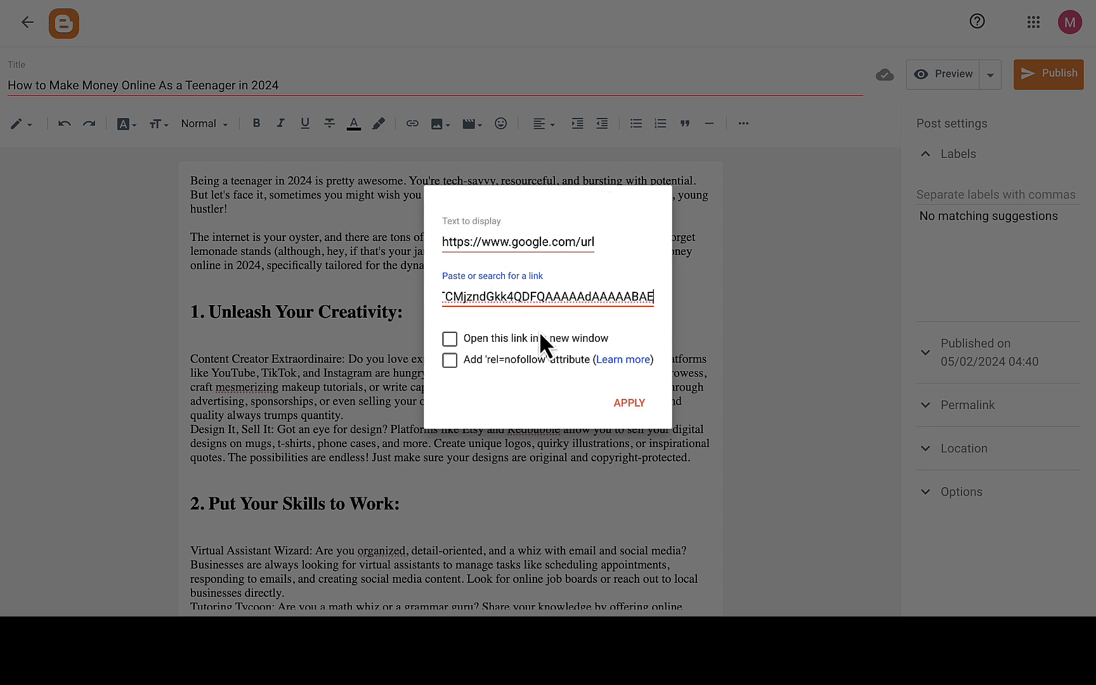
left_click(449, 341)
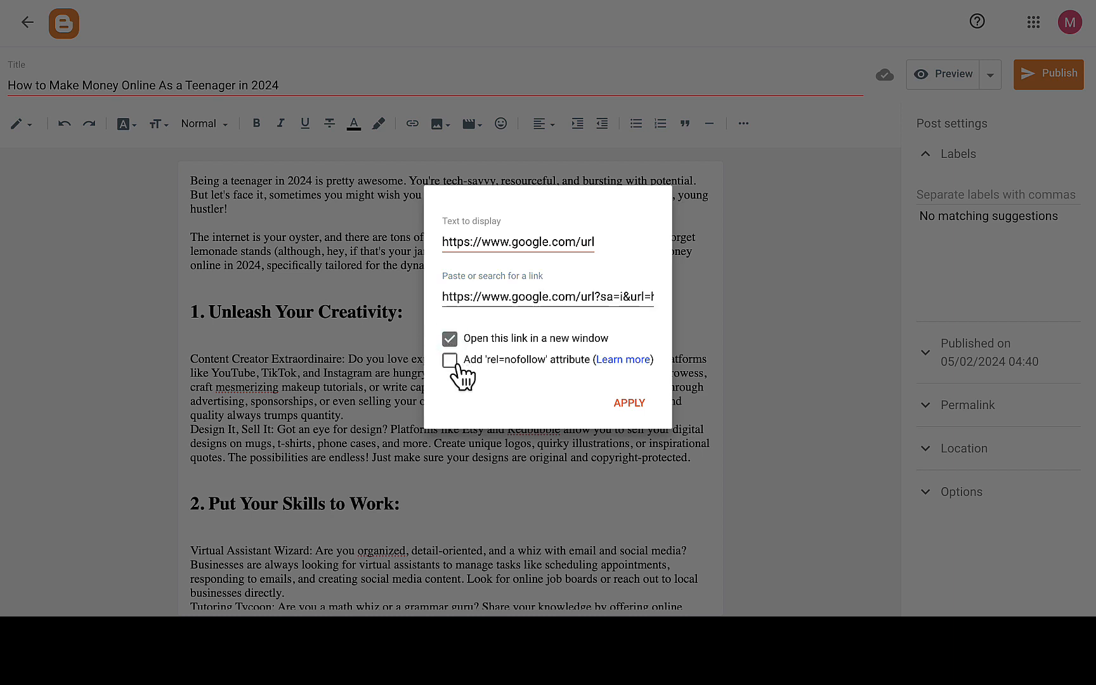
left_click(451, 363)
left_click(632, 406)
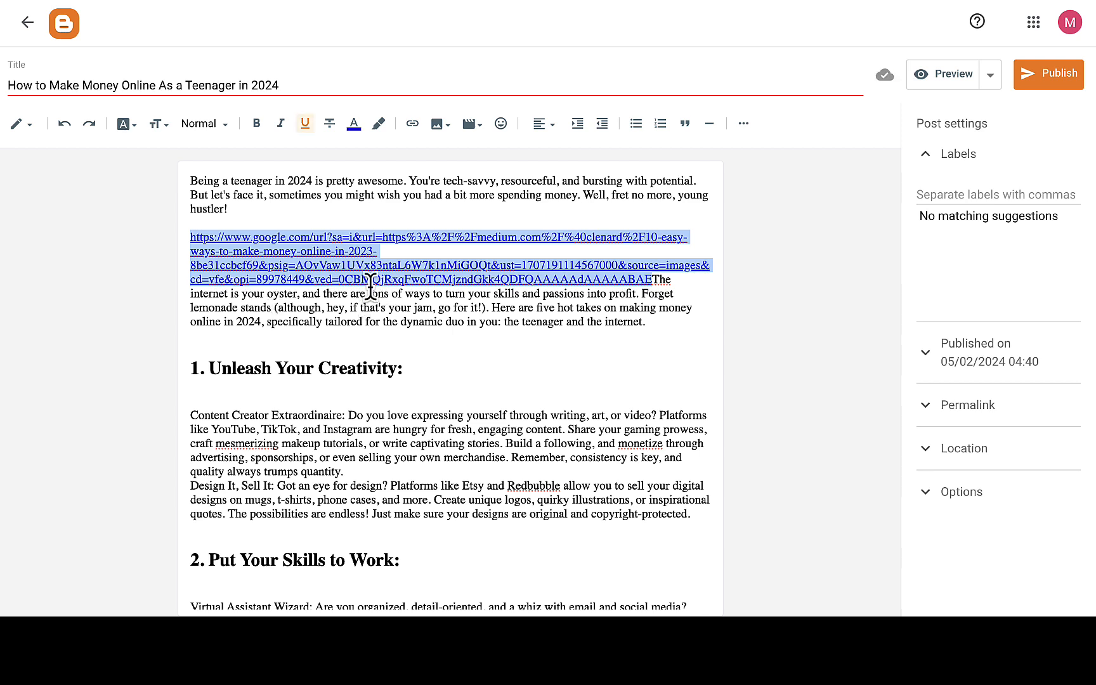
- Separate the inserted link from "The internet is your oyster" with a blank line
left_click(404, 305)
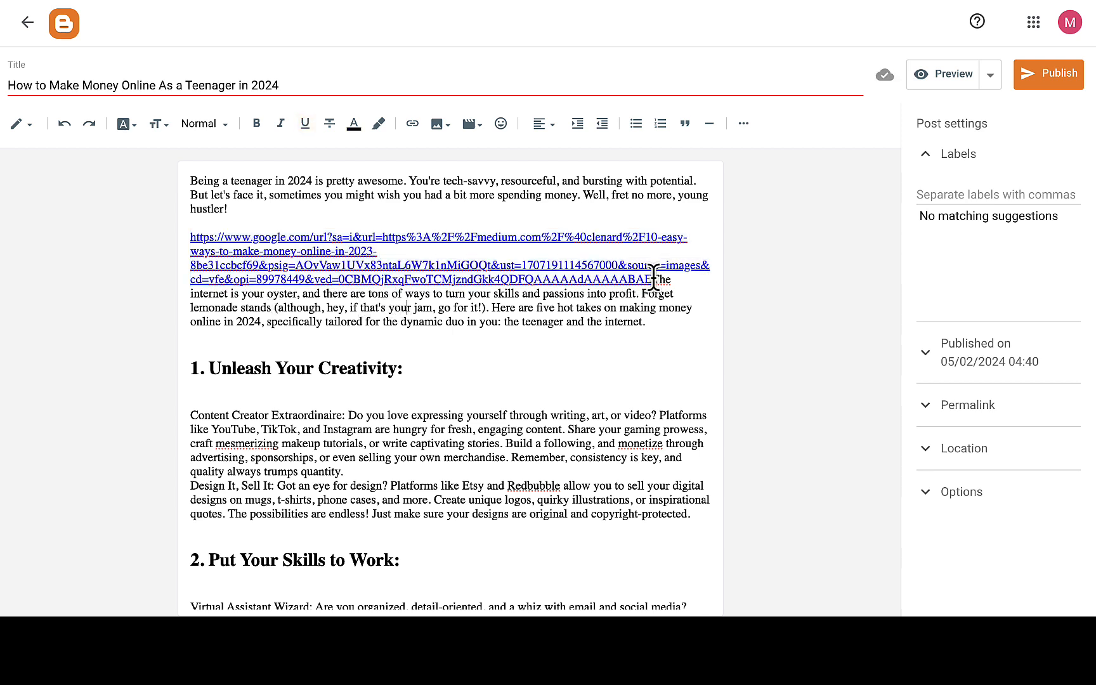
key("Return")
key("Return")
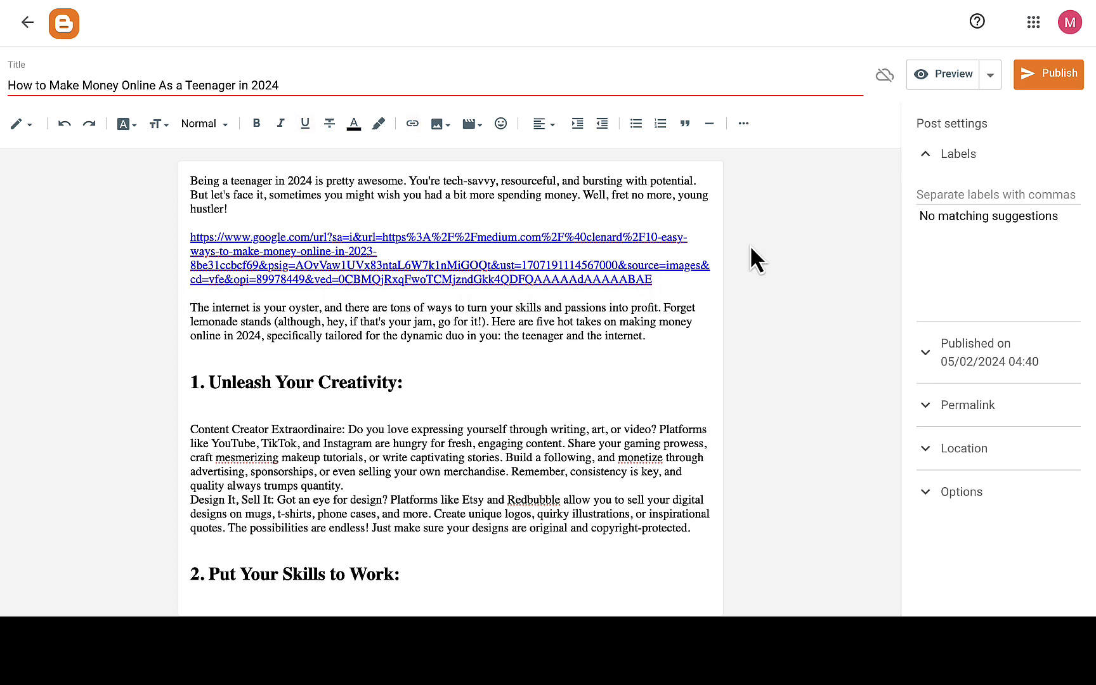
- Delete the pasted link above "The internet is your oyster" and try the copied address as an image inserted by URL
left_click_drag(655, 280, 187, 235)
key("BackSpace")
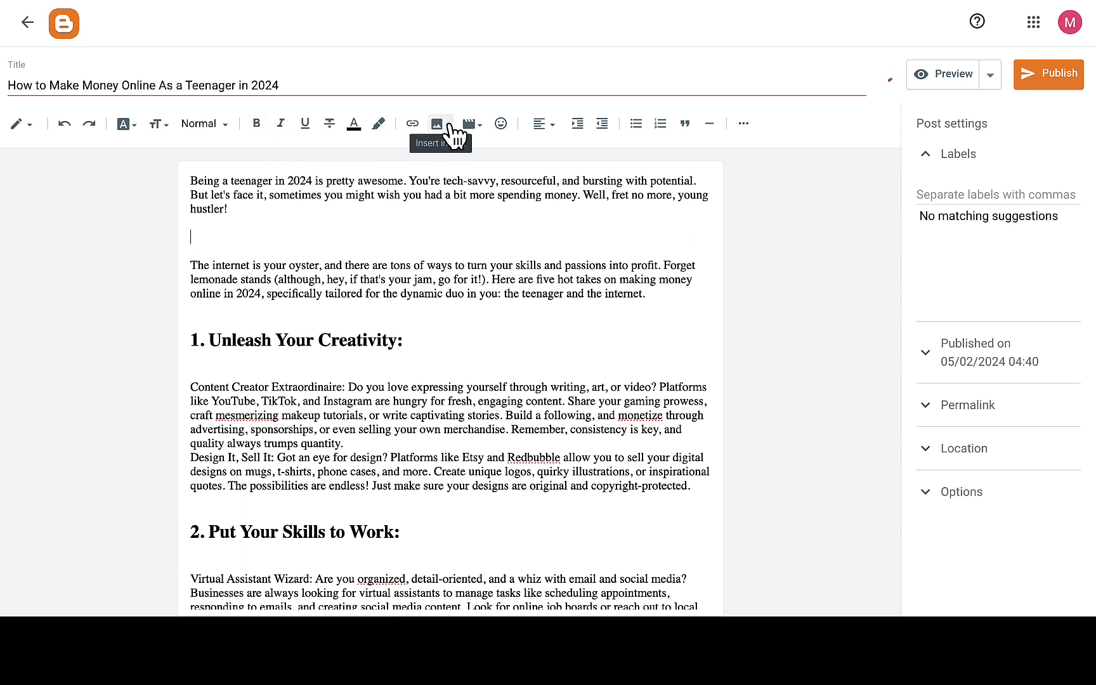
left_click(453, 134)
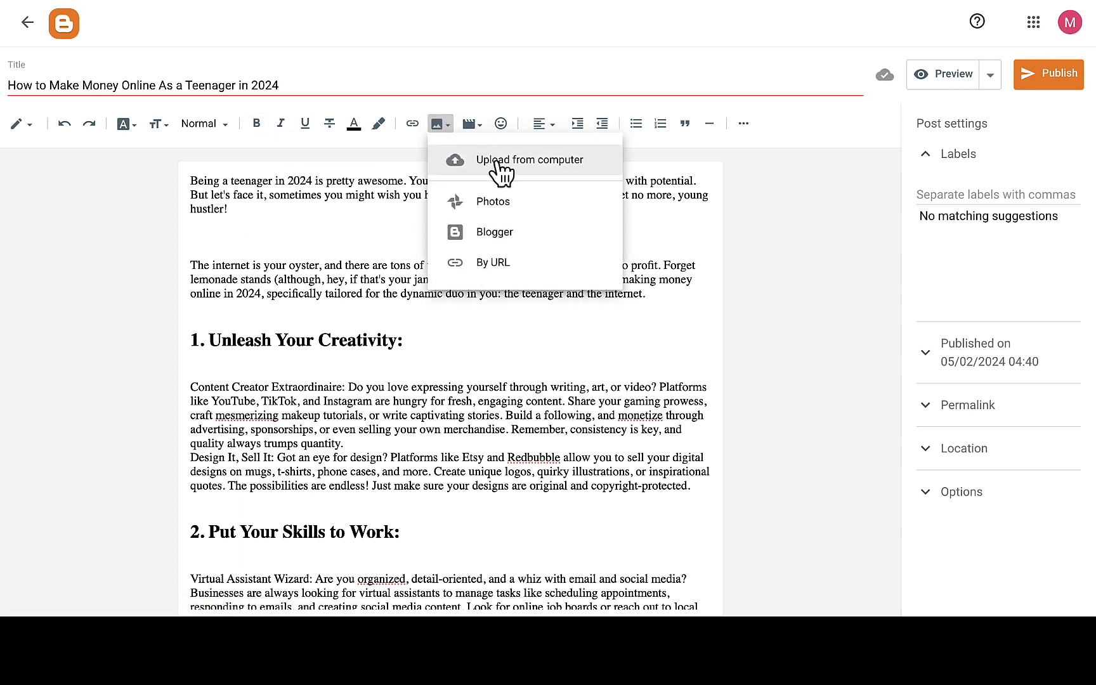
left_click(495, 264)
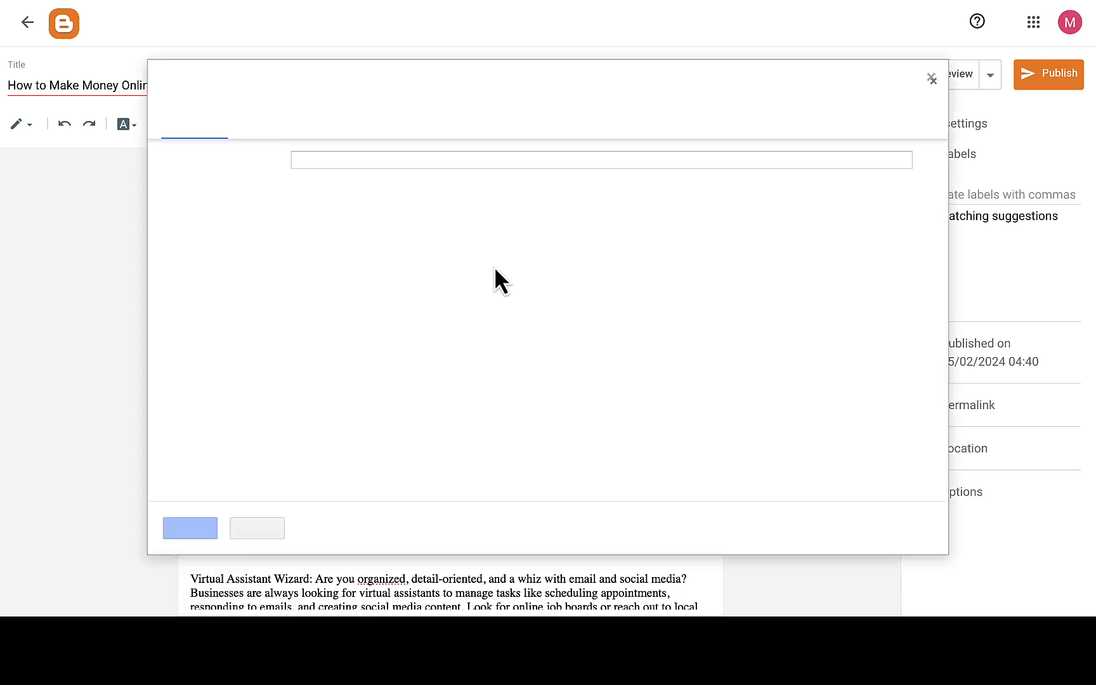
key("ctrl+v")
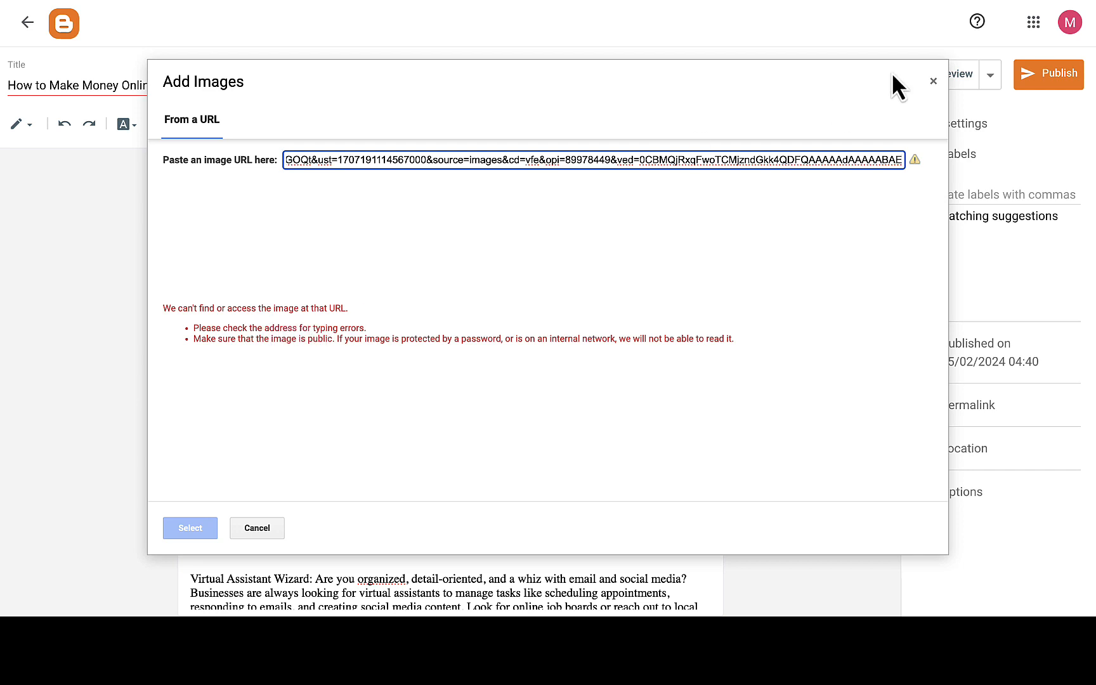
- Switch to the Medium article "10 Easy Ways to Make Money Online in 2023" and copy its green-arrow picture's image address
left_click(926, 2)
left_click(891, 171)
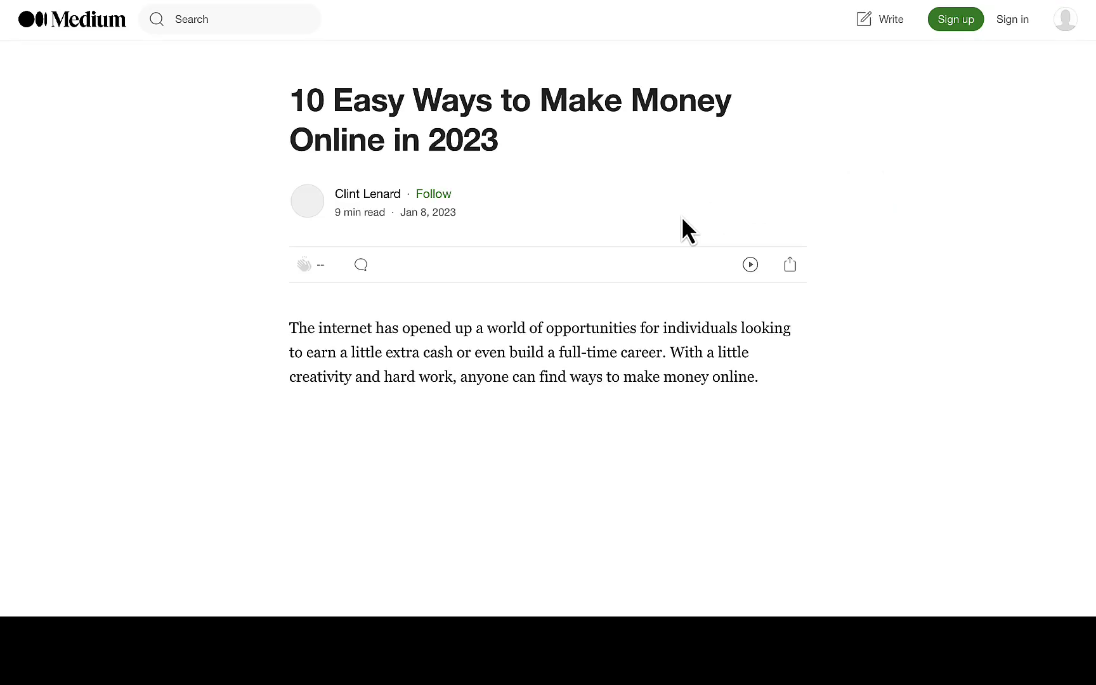
scroll(556, 283, "down", 3)
scroll(557, 284, "down", 2)
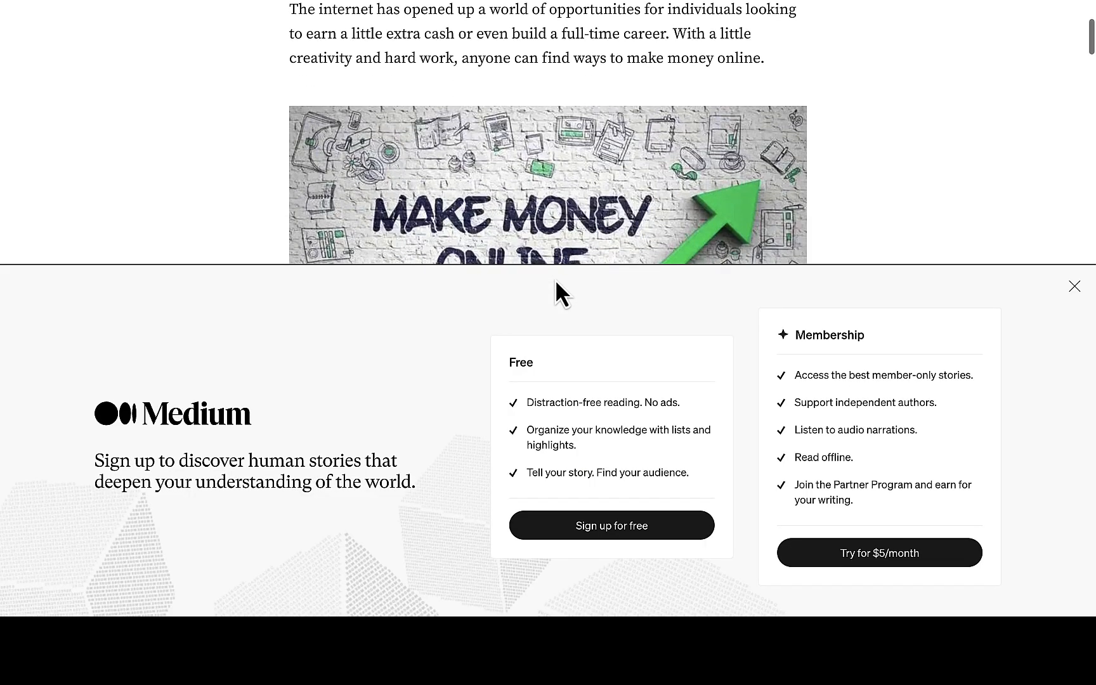
right_click(578, 179)
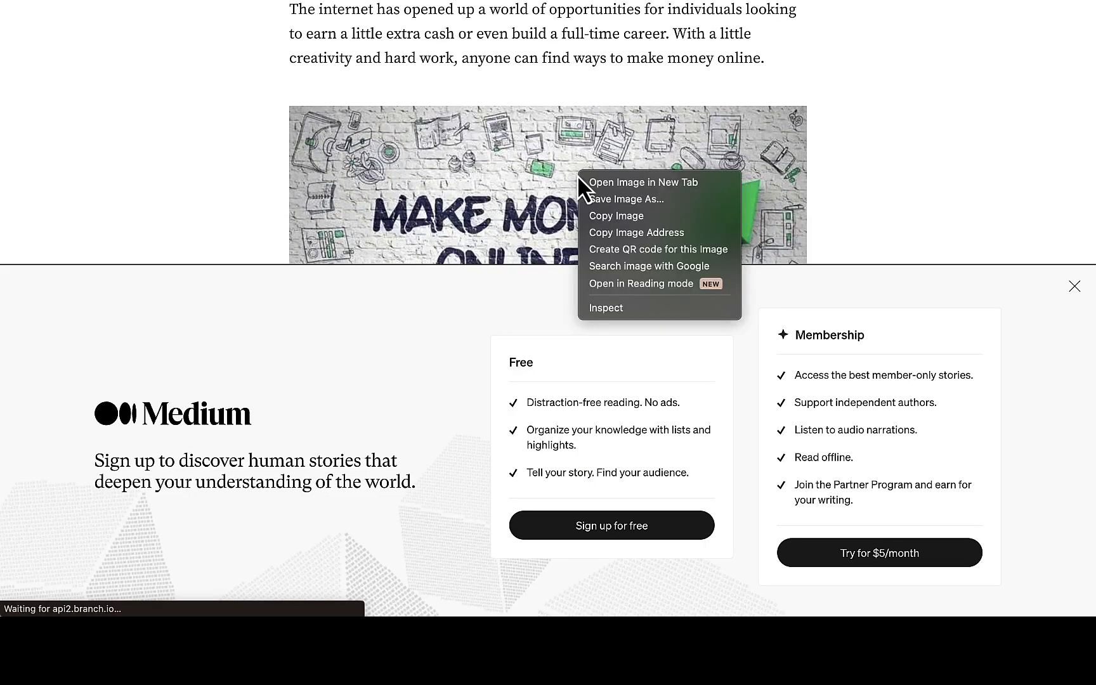
left_click(634, 234)
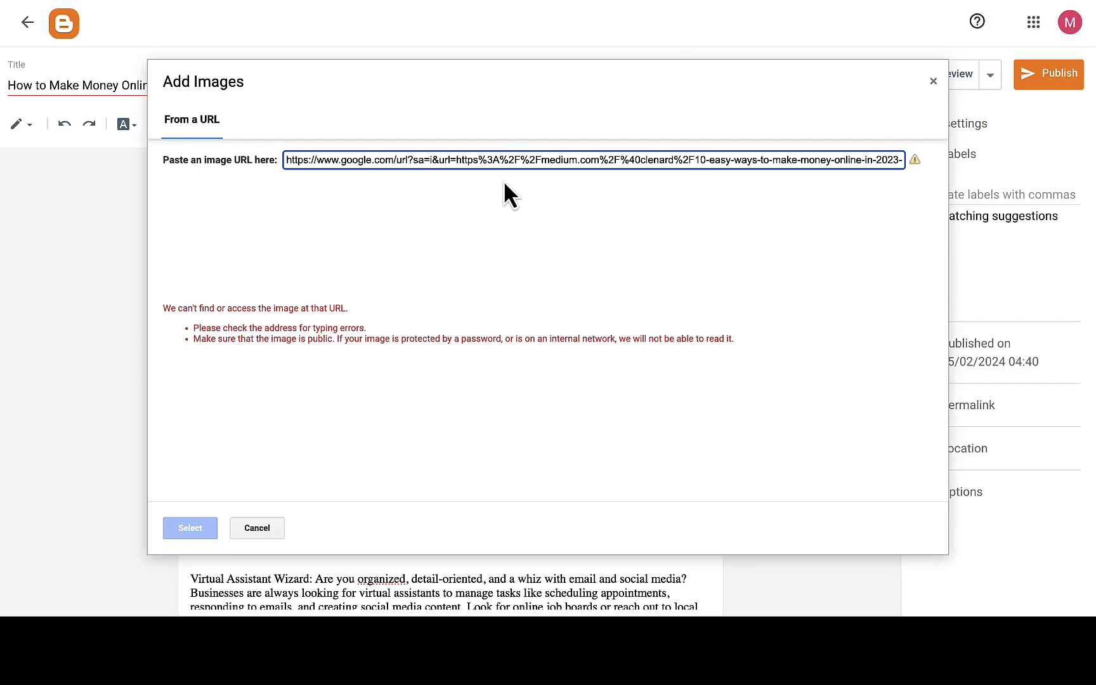
- Back in the Blogger post, replace the image URL with the copied picture address and insert the image
triple_click(451, 162)
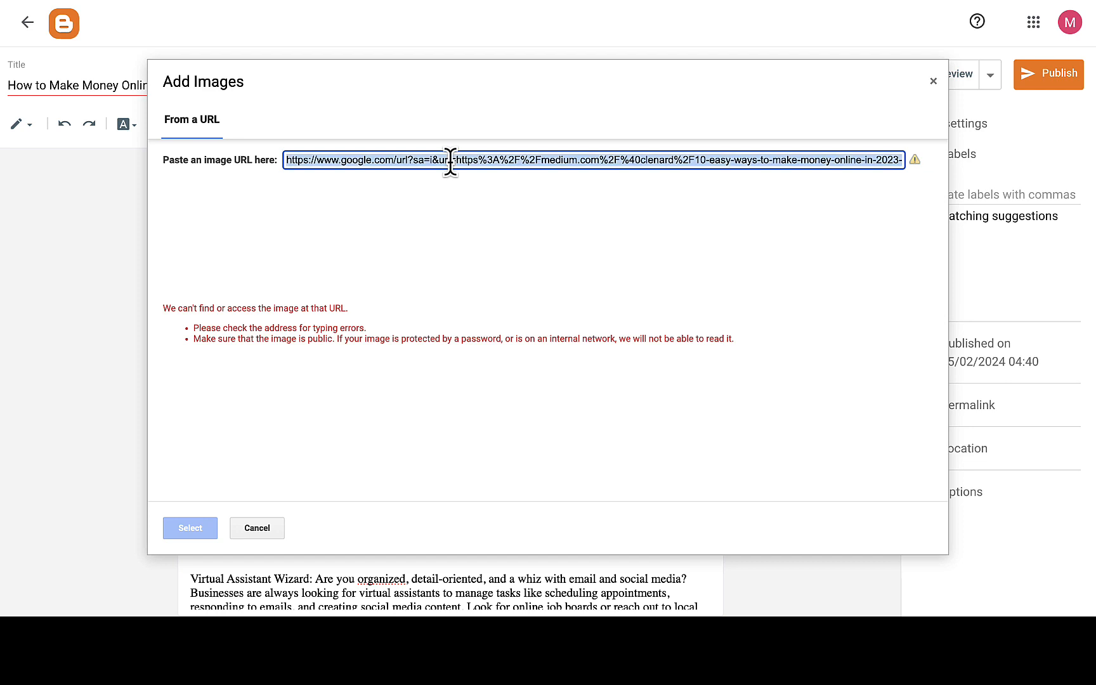
key("ctrl+v")
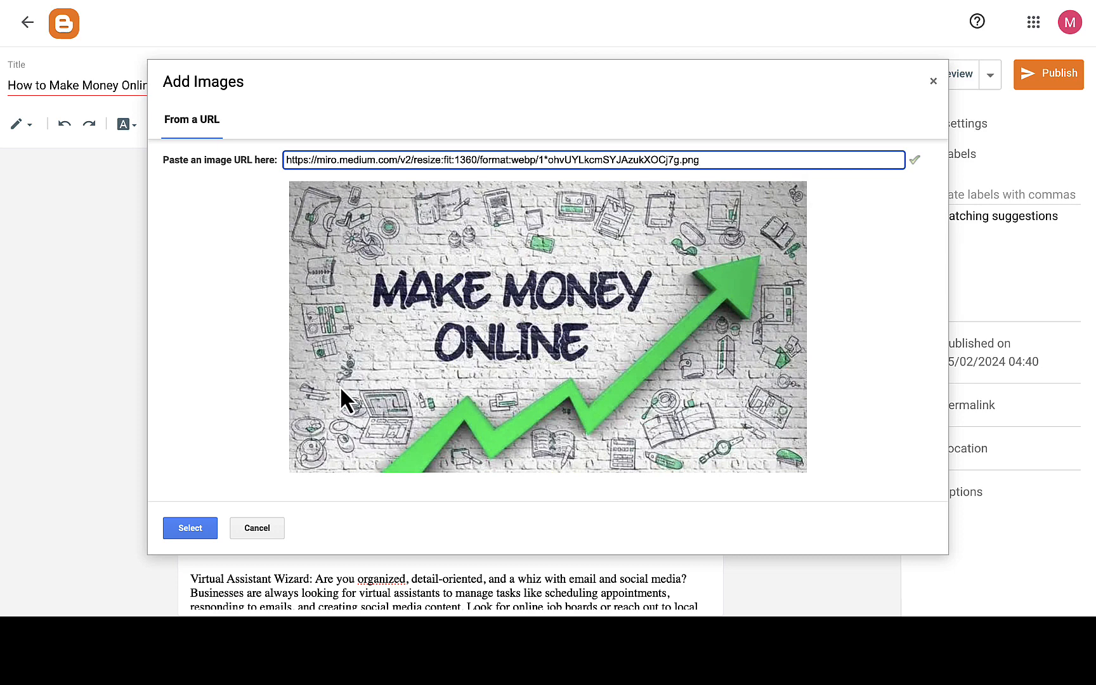
left_click(188, 528)
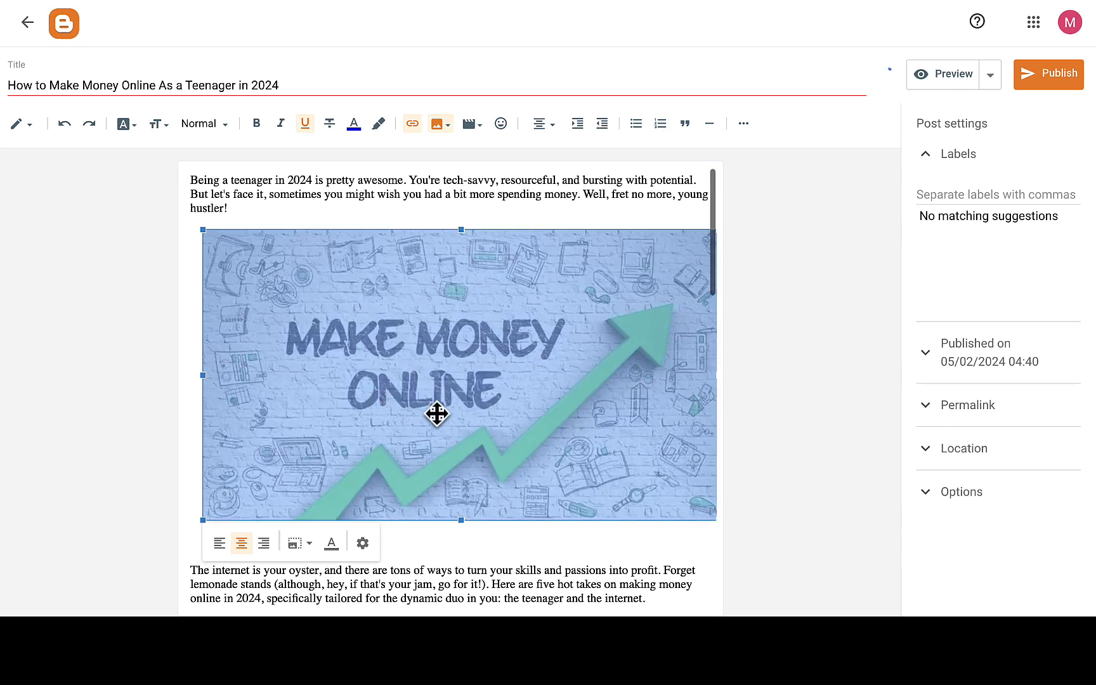
- Set the inserted image's alt text to "how to make money online as a teenager in 2024" and update it
scroll(431, 418, "down", 1)
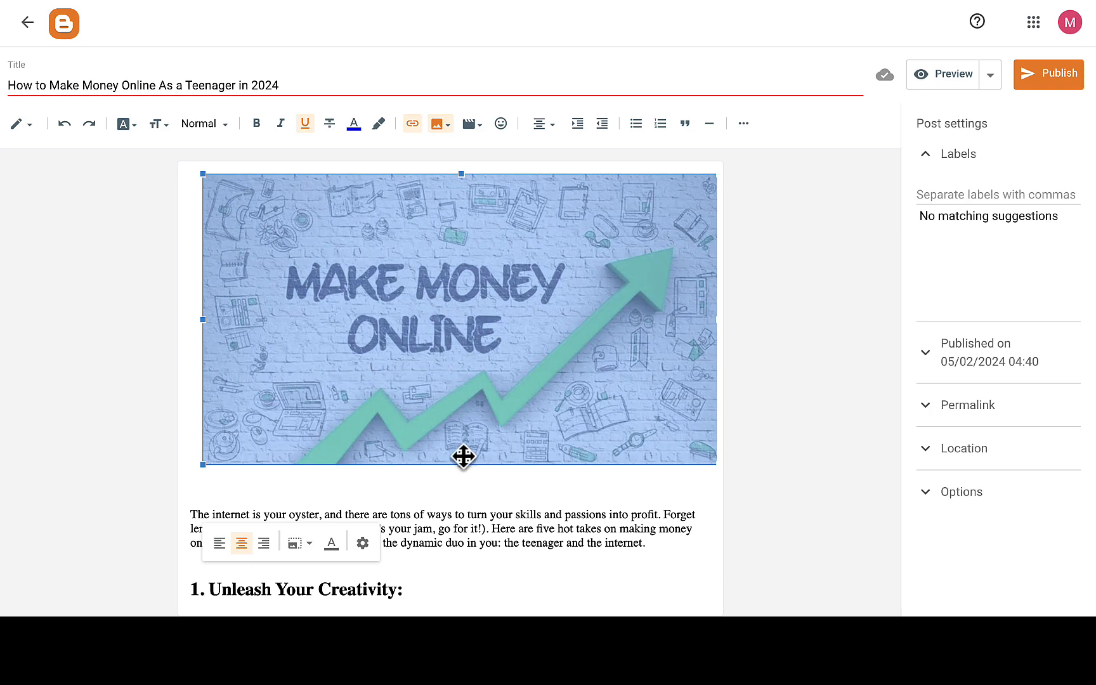
left_click(362, 543)
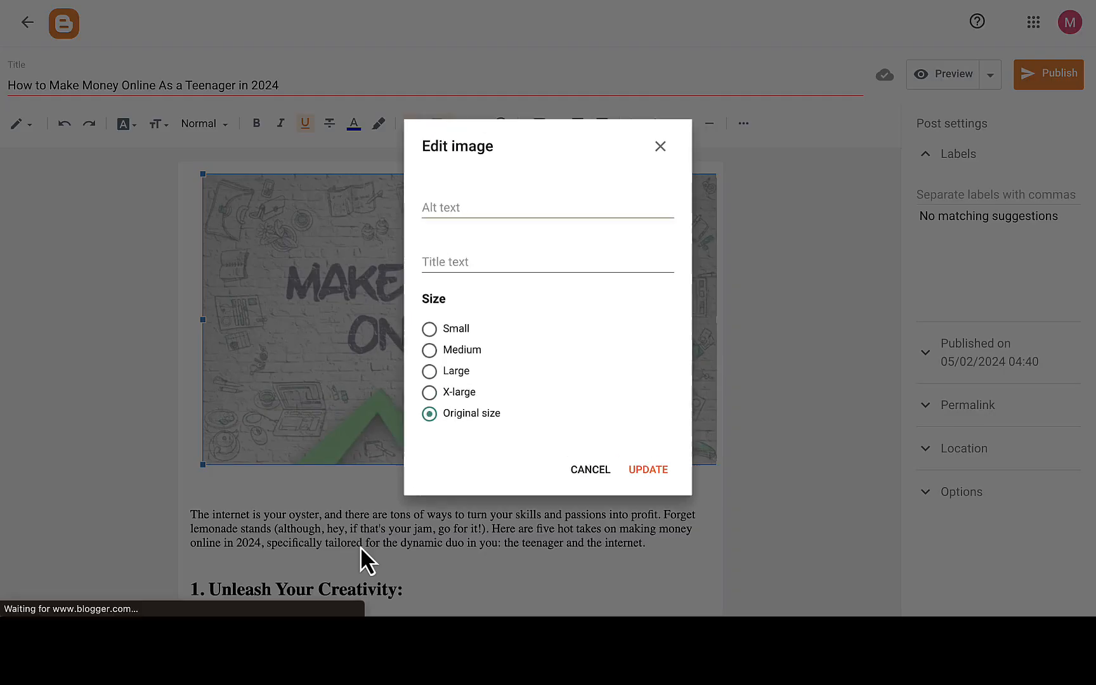
left_click(461, 209)
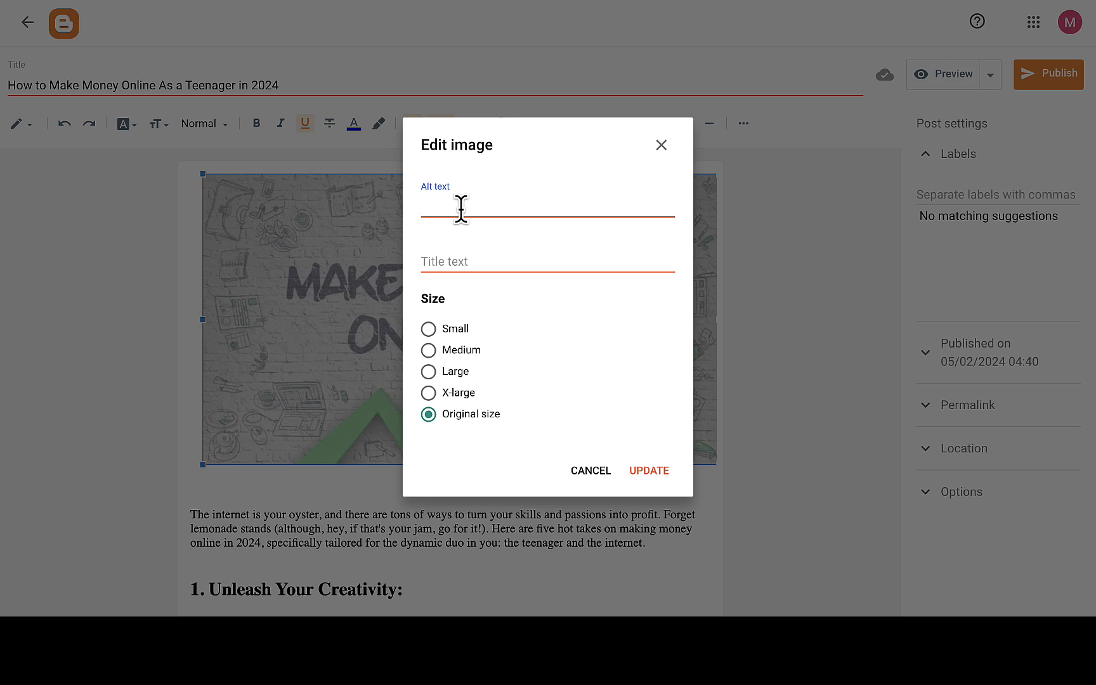
type("how to make money online ")
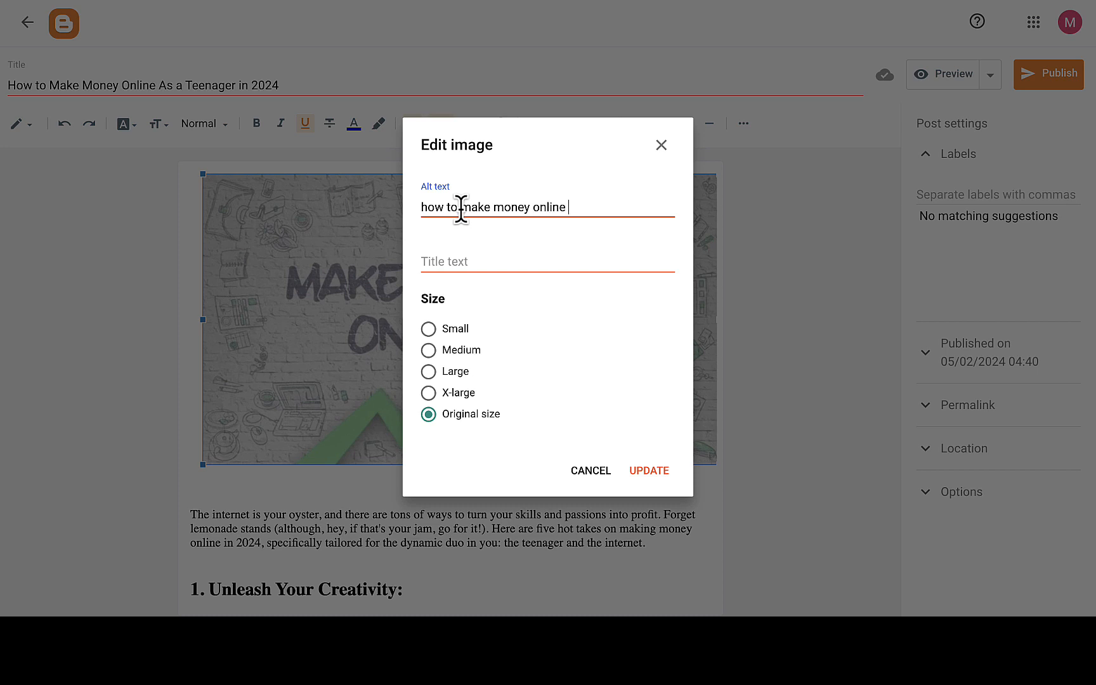
type("as a teenager in 2024")
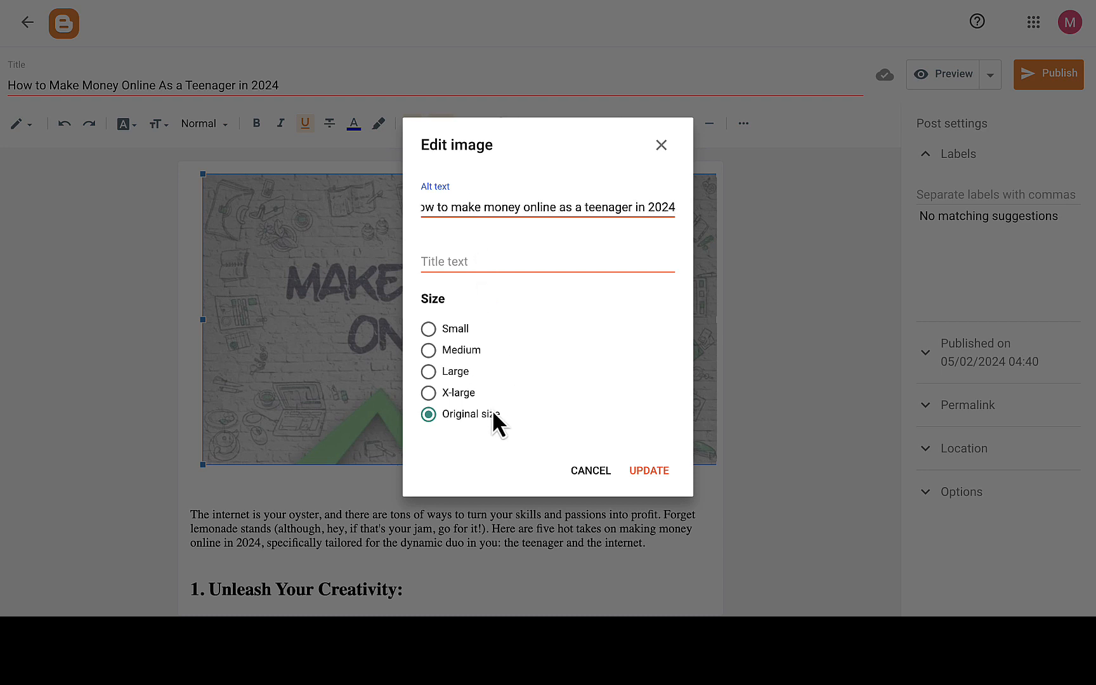
key("ctrl+a")
left_click(481, 261)
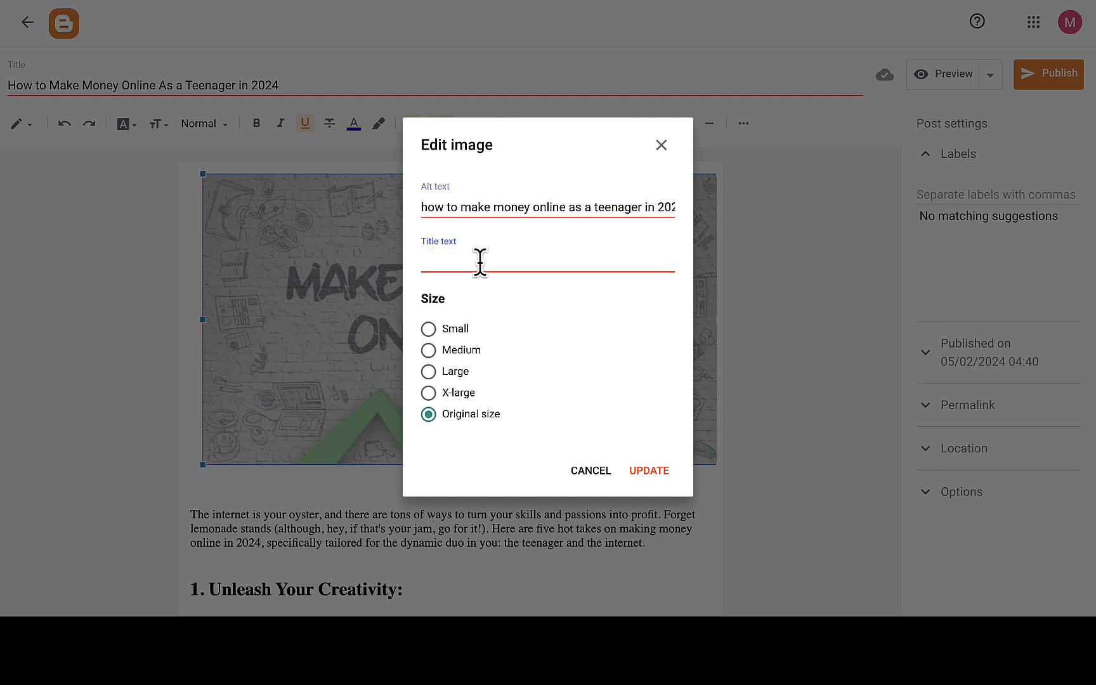
key("ctrl+v")
key("ctrl+a")
key("BackSpace")
left_click(651, 472)
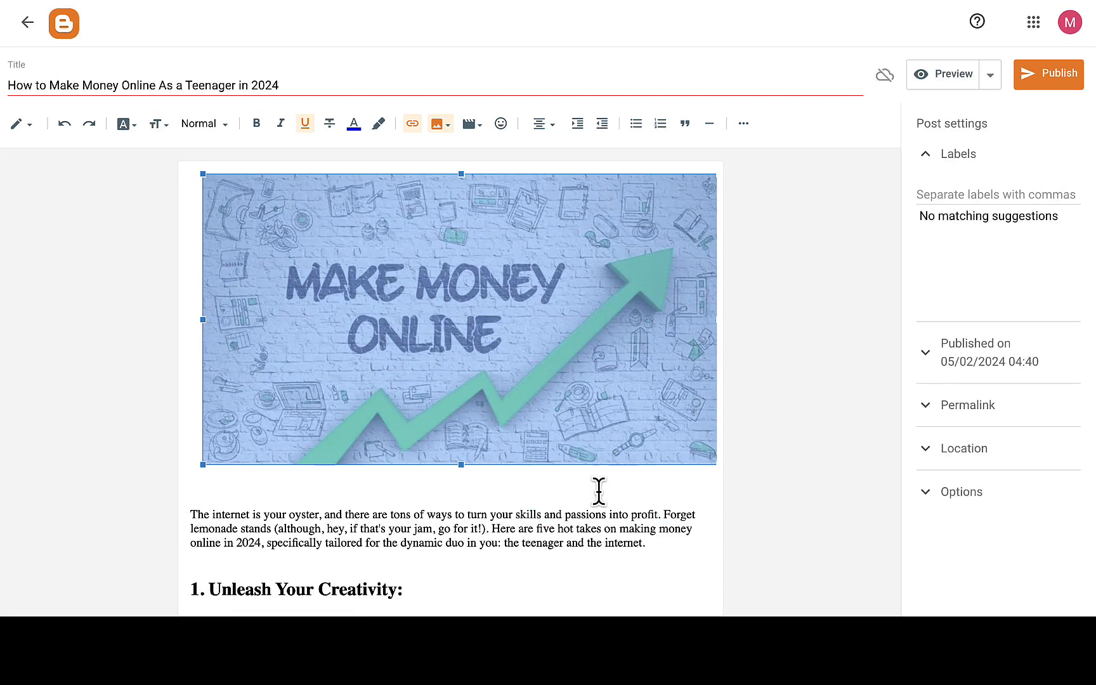
left_click(556, 513)
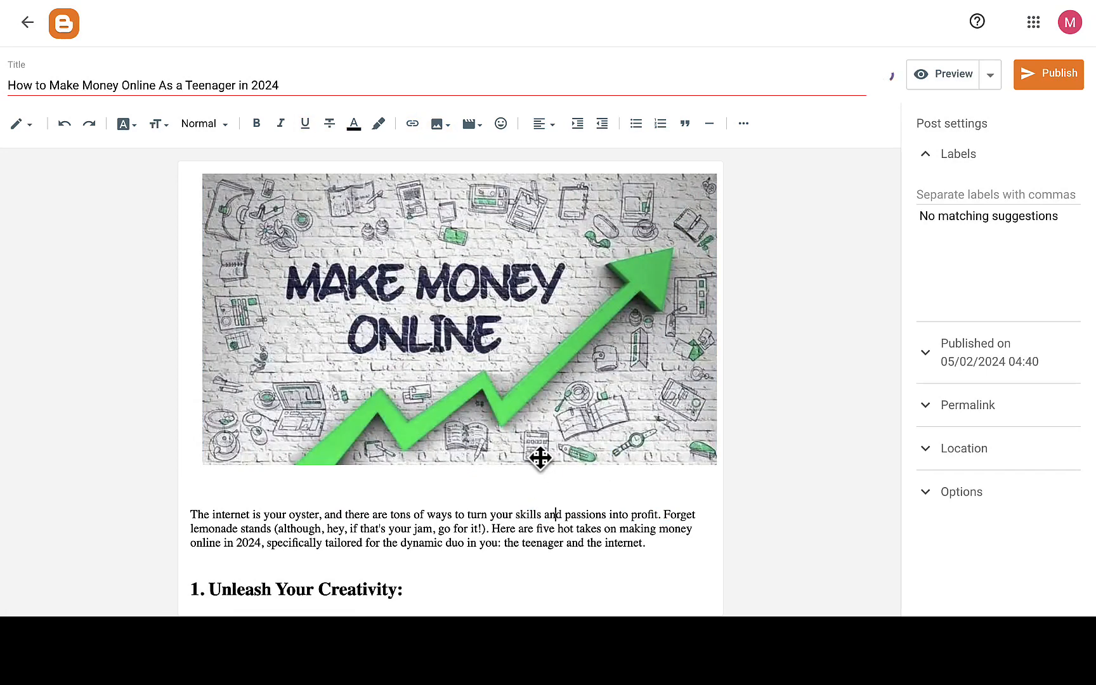
scroll(521, 391, "up", 1)
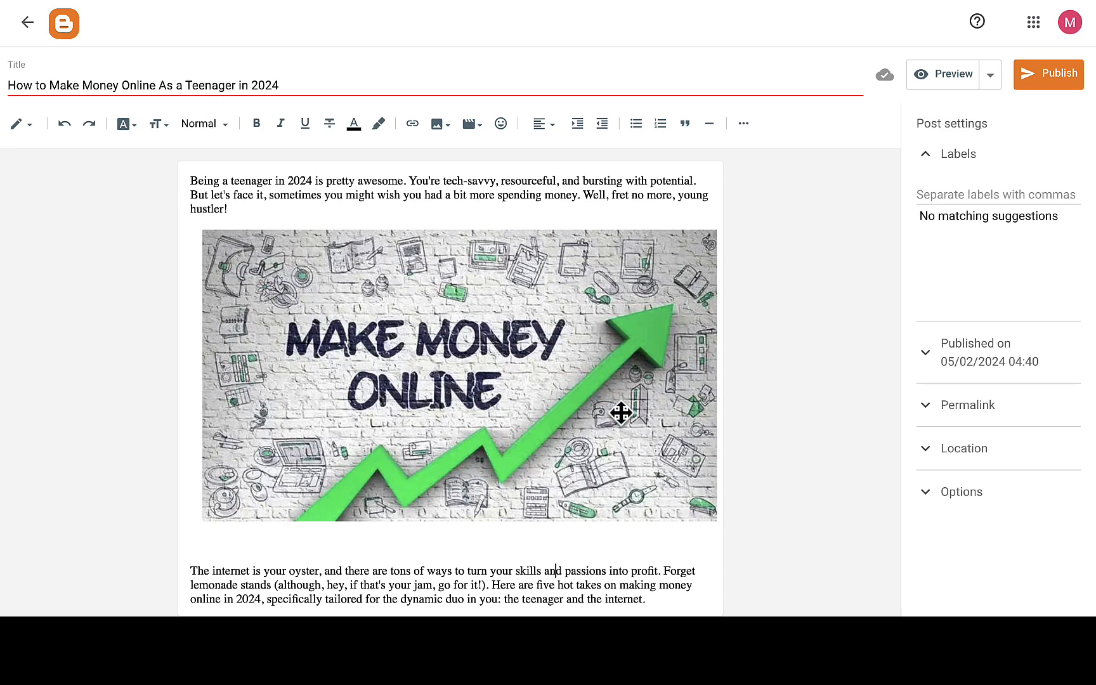
- Add the line "Conclusion on how to make money online as a teenager in 2024" before the post's final paragraph
scroll(619, 409, "down", 6)
scroll(619, 409, "down", 10)
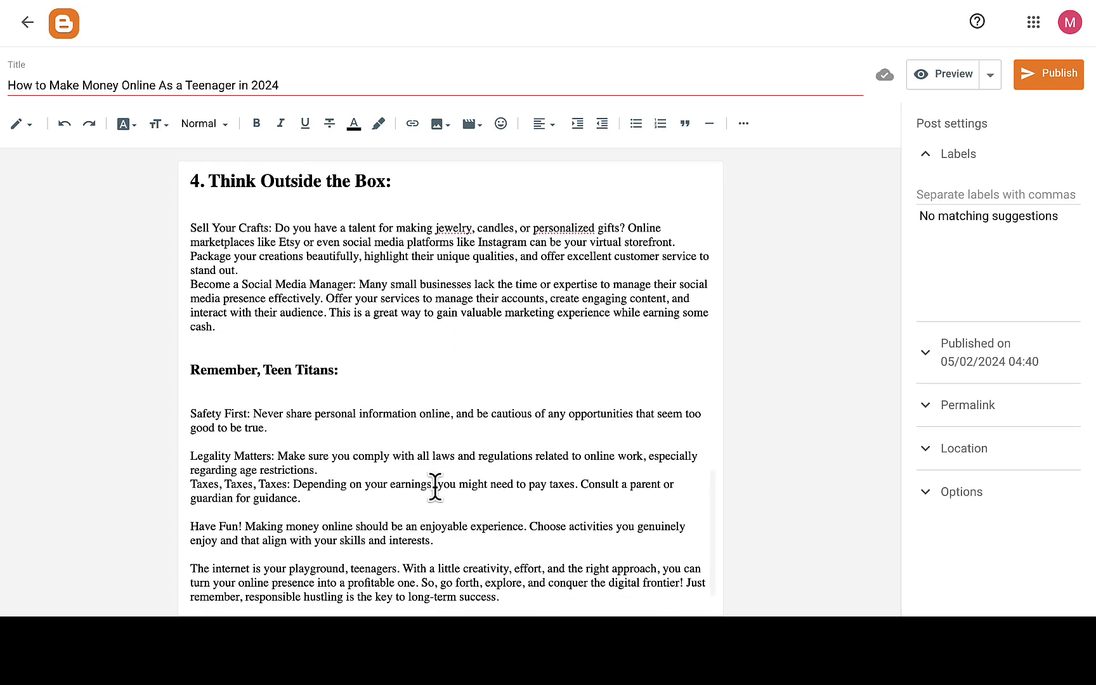
left_click(456, 541)
key("Return")
key("Return")
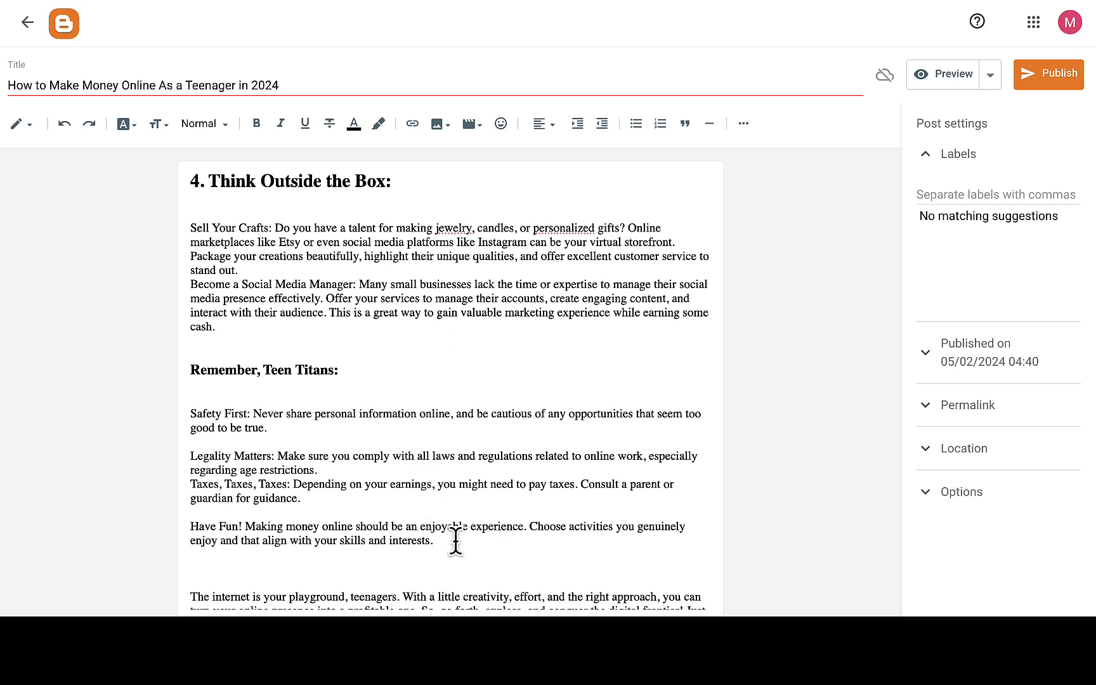
type("Conclu")
type("tio")
type("sion on ")
type("how to make money online as a teenager in 2024")
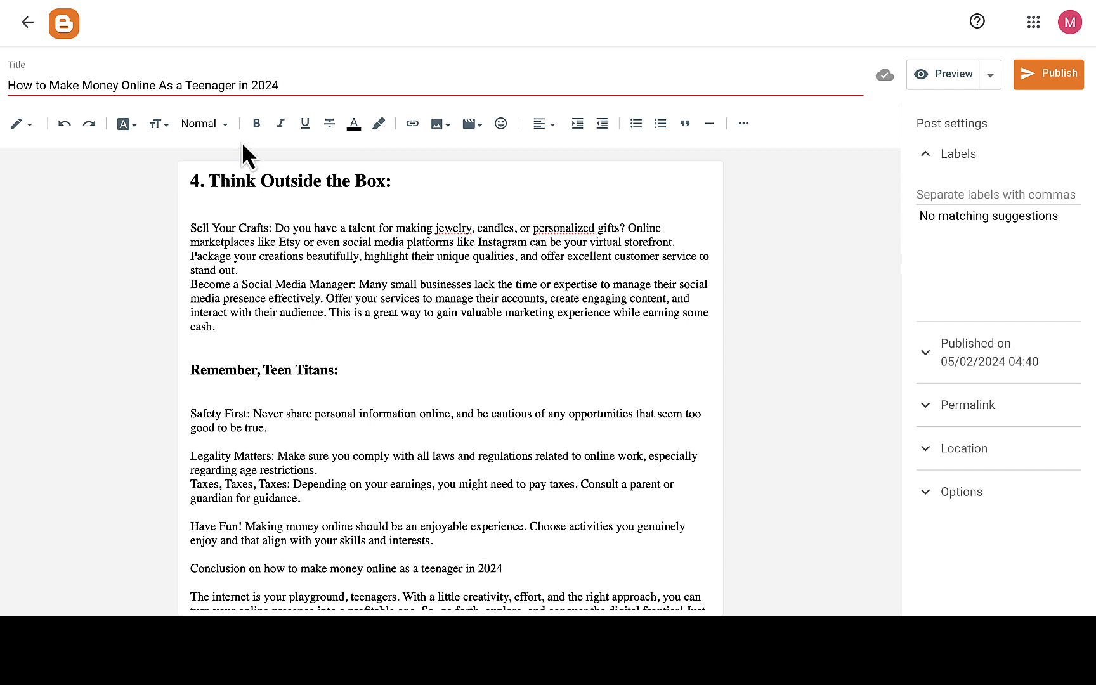
- Format the conclusion line as a Minor heading and remove the extra blank line below it
left_click(225, 124)
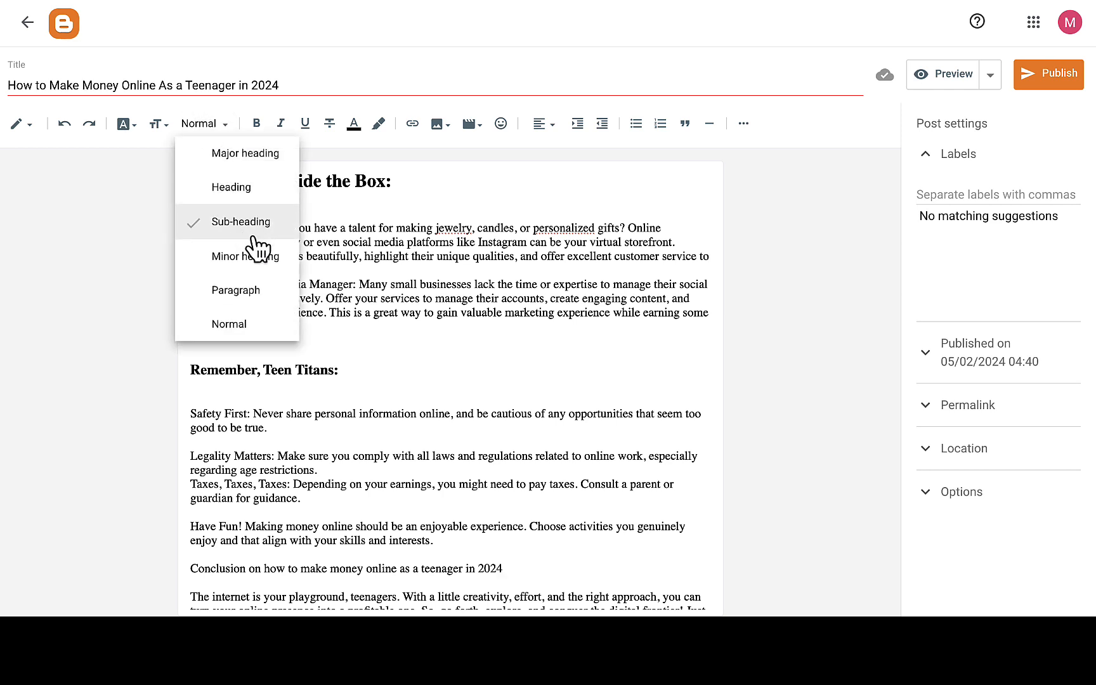
left_click(263, 261)
scroll(425, 425, "down", 1)
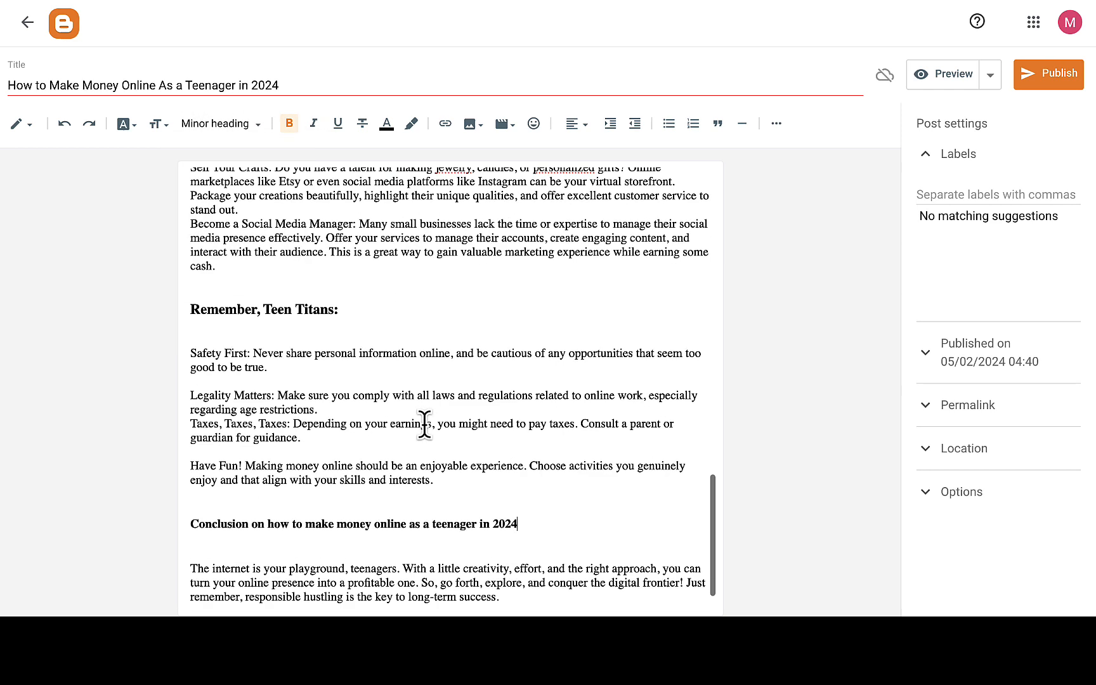
left_click(191, 567)
key("BackSpace")
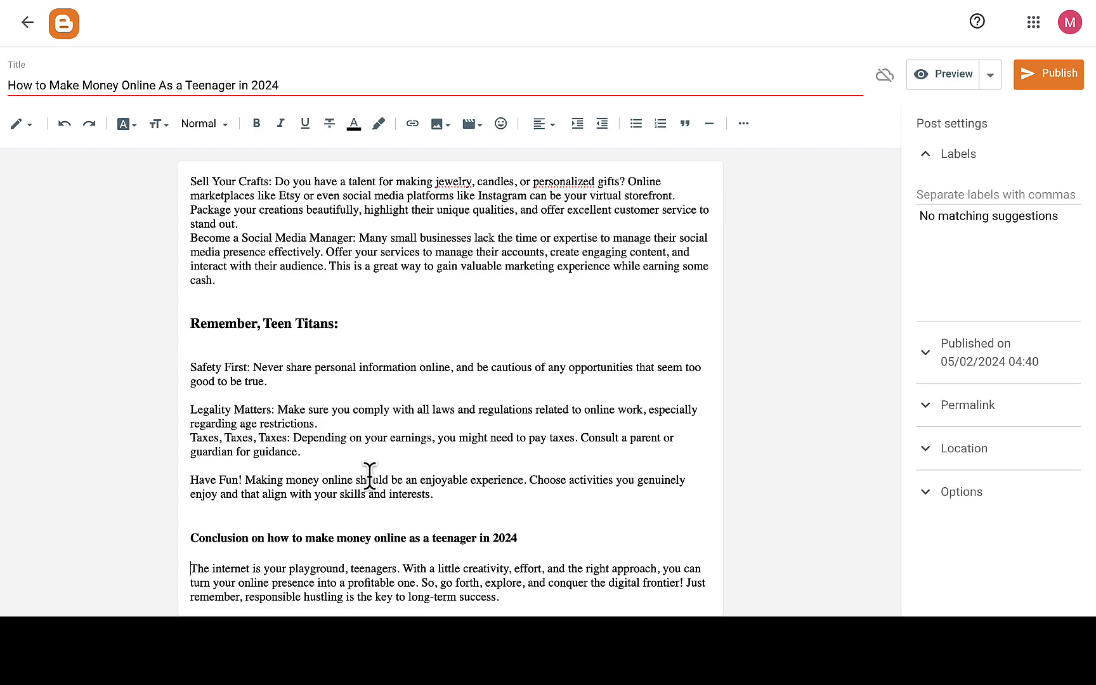
- Link the words "making money" in the paragraph below the image to soliumusibau.com, set to open in a new window
scroll(369, 476, "up", 10)
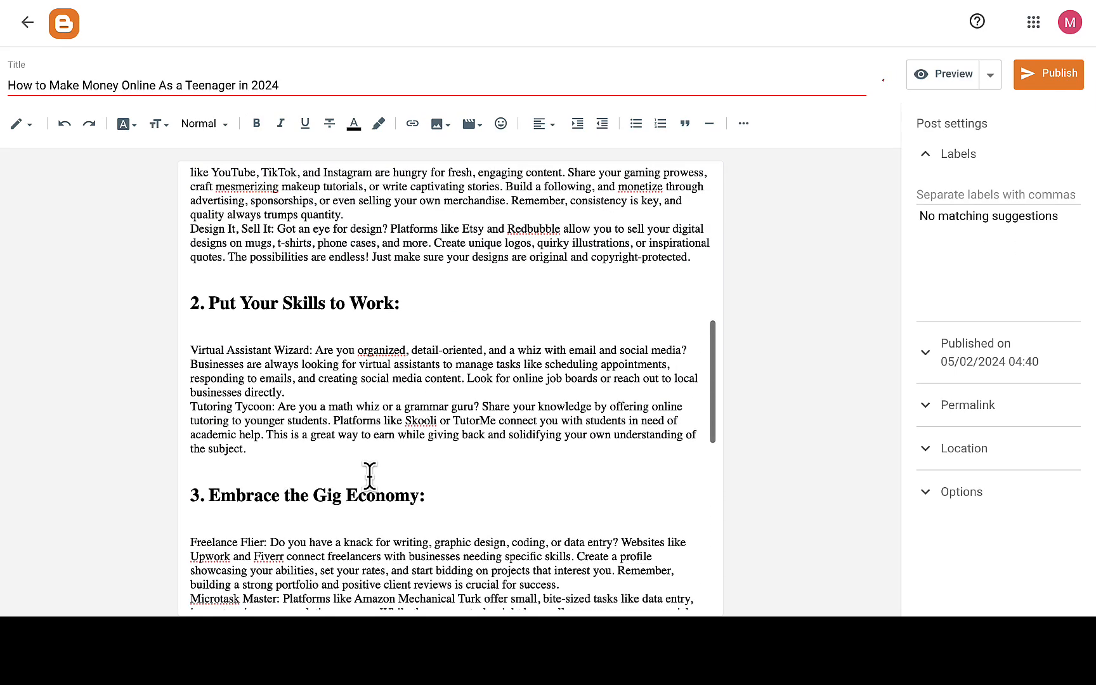
scroll(369, 475, "up", 5)
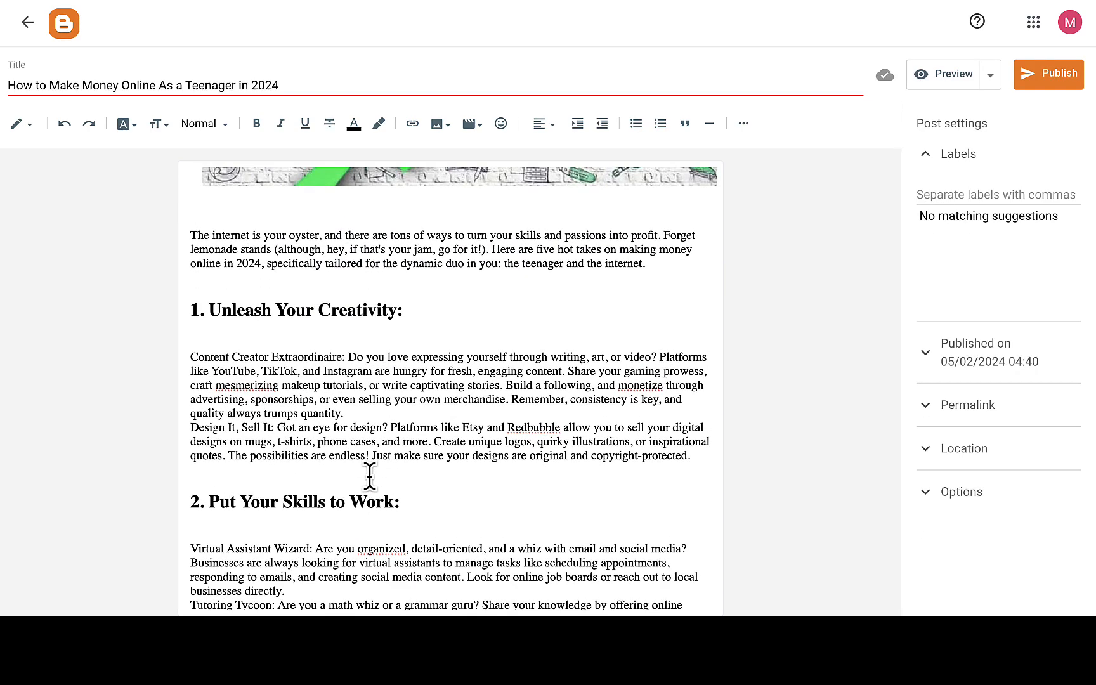
scroll(369, 476, "up", 5)
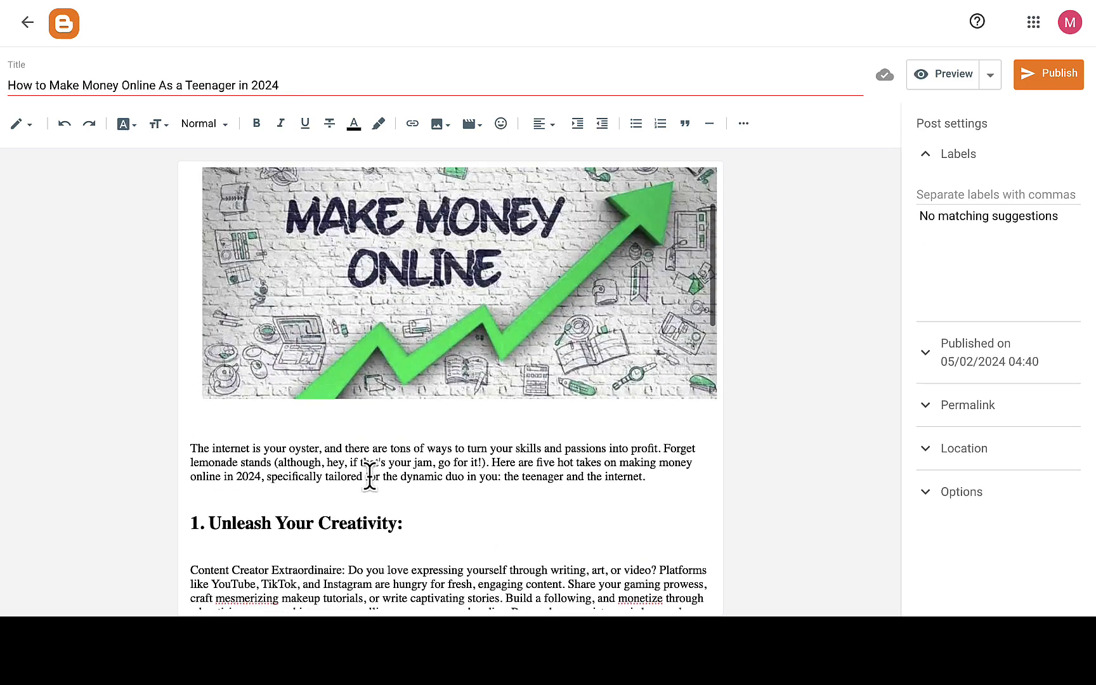
scroll(369, 476, "up", 1)
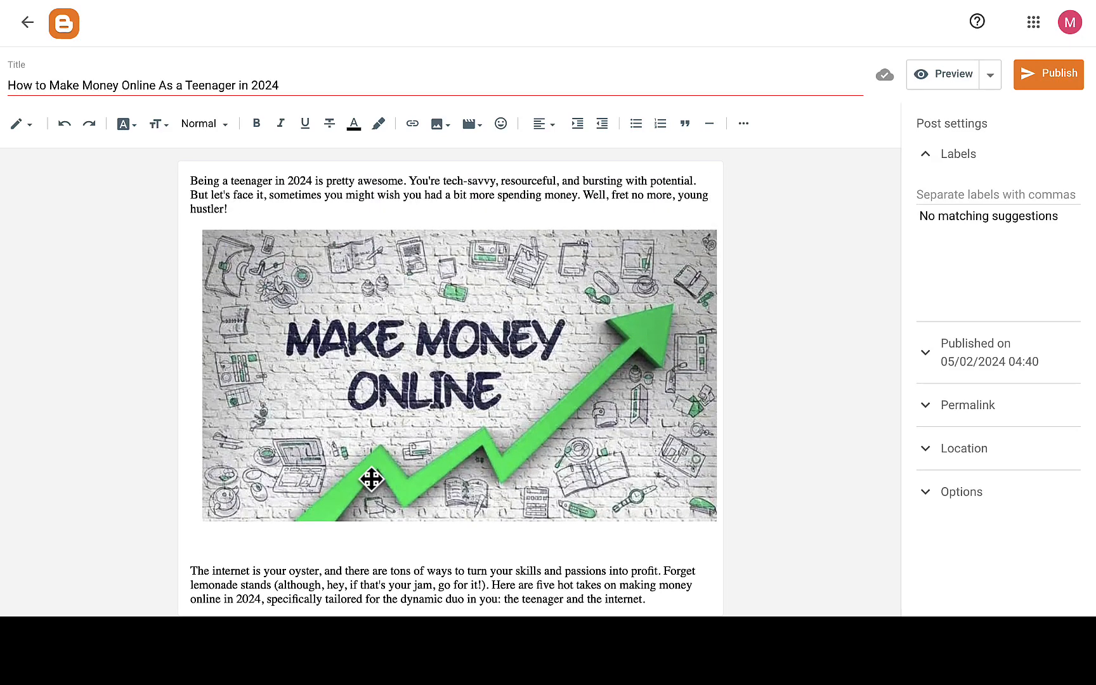
scroll(372, 479, "down", 5)
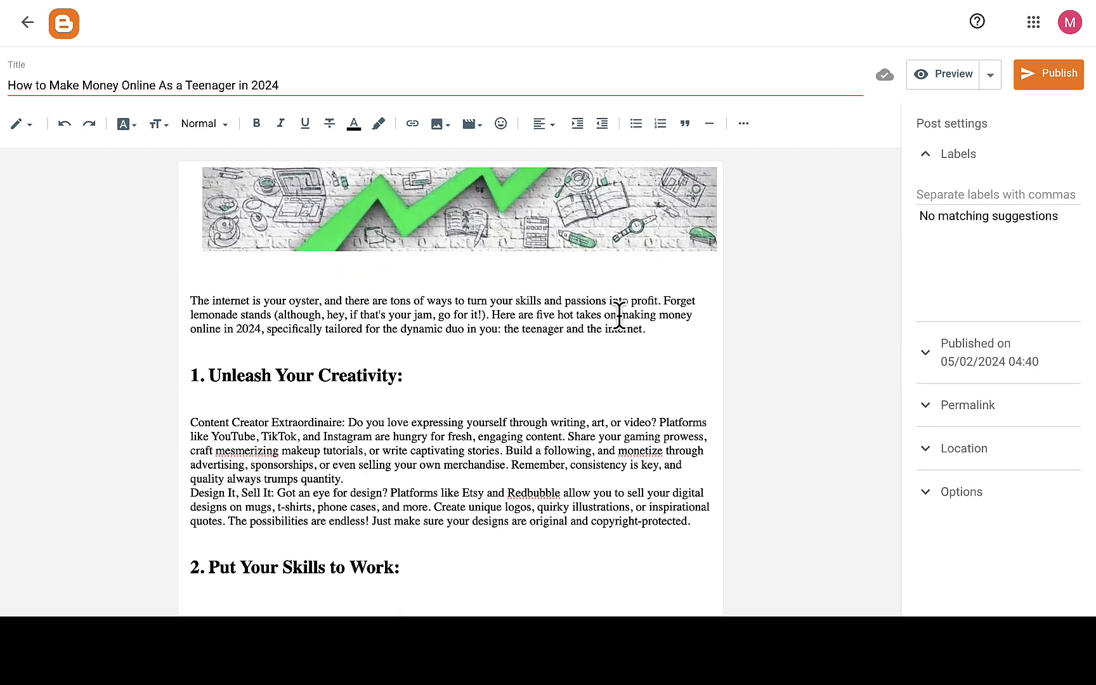
left_click_drag(620, 315, 694, 316)
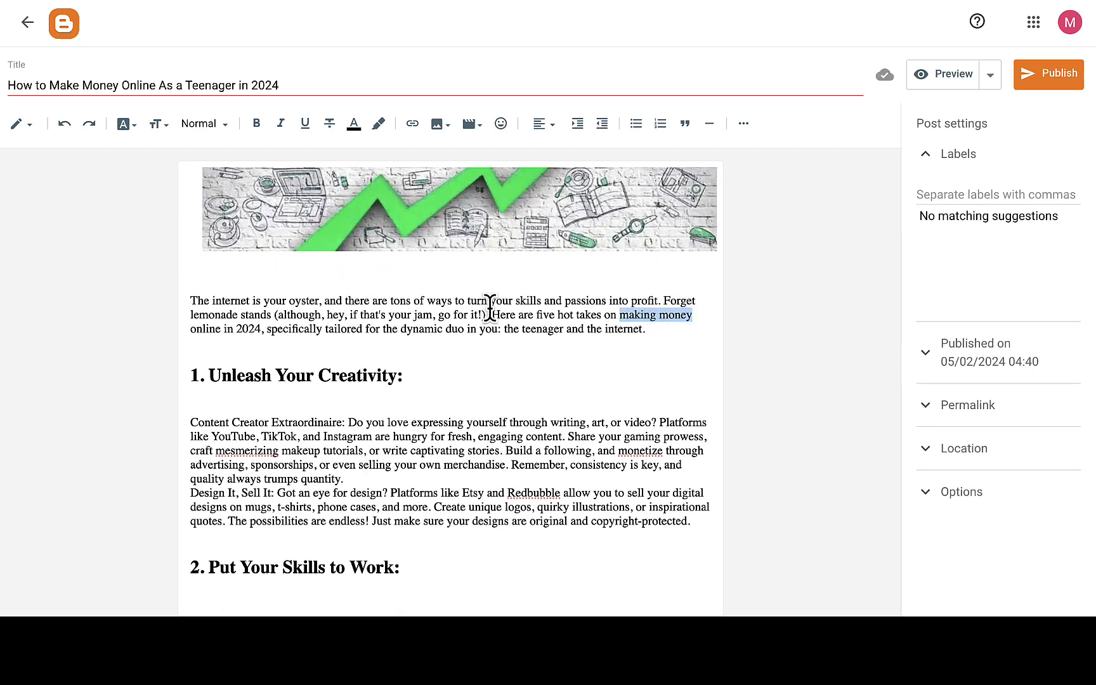
left_click(416, 125)
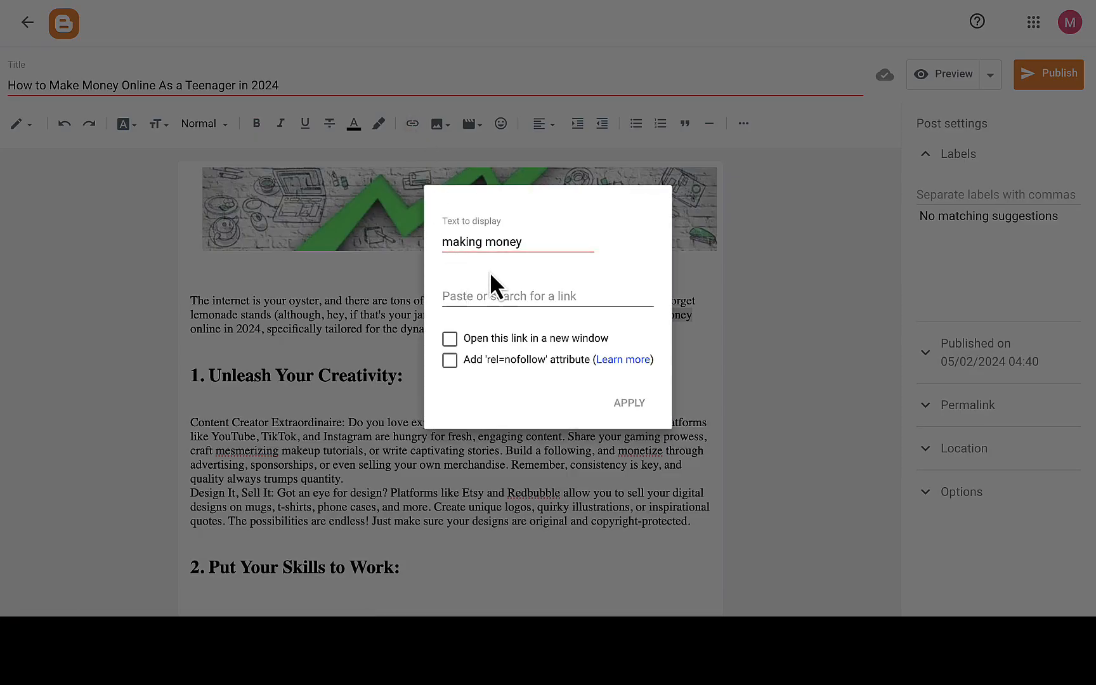
left_click(487, 299)
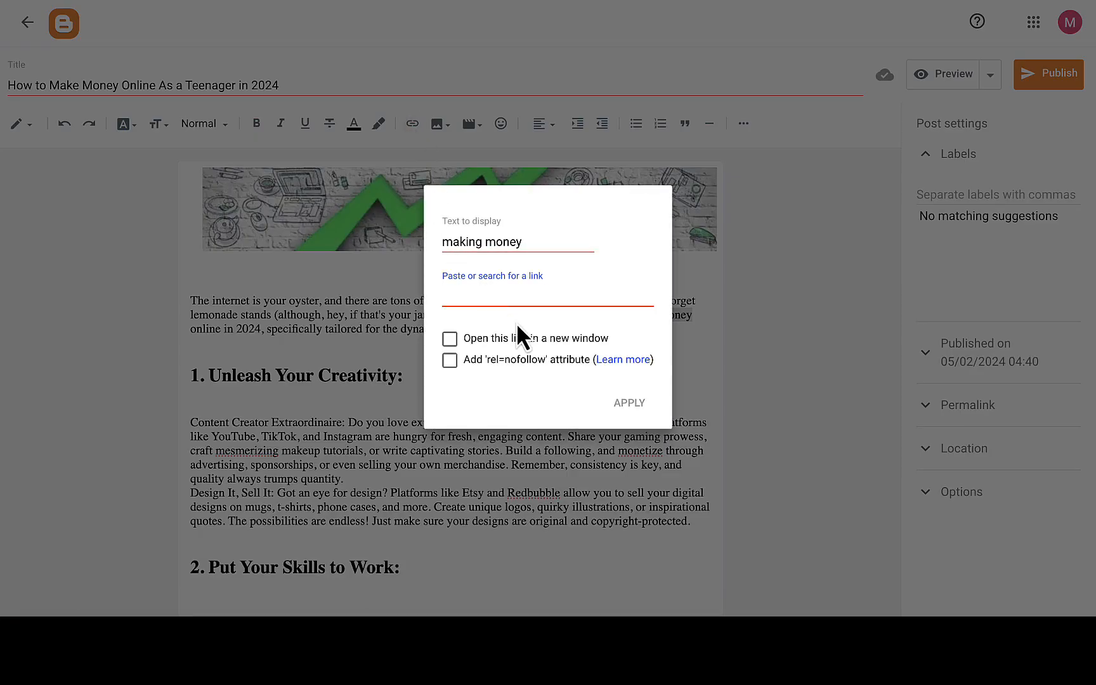
type("soliumusibau.com")
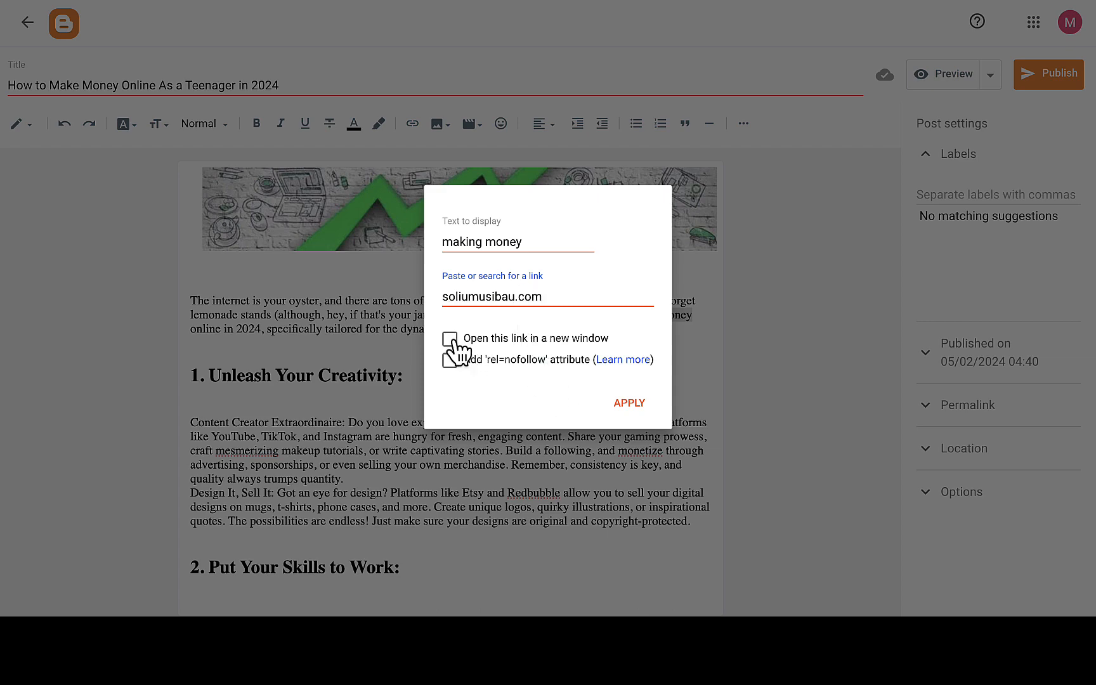
left_click(452, 341)
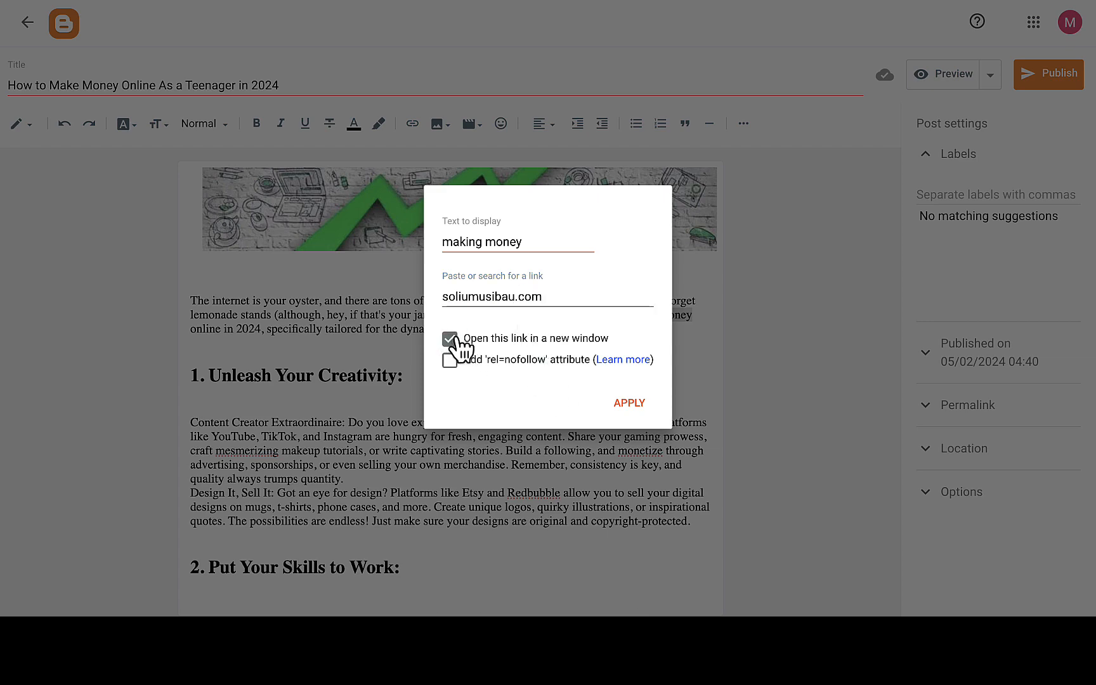
left_click(630, 407)
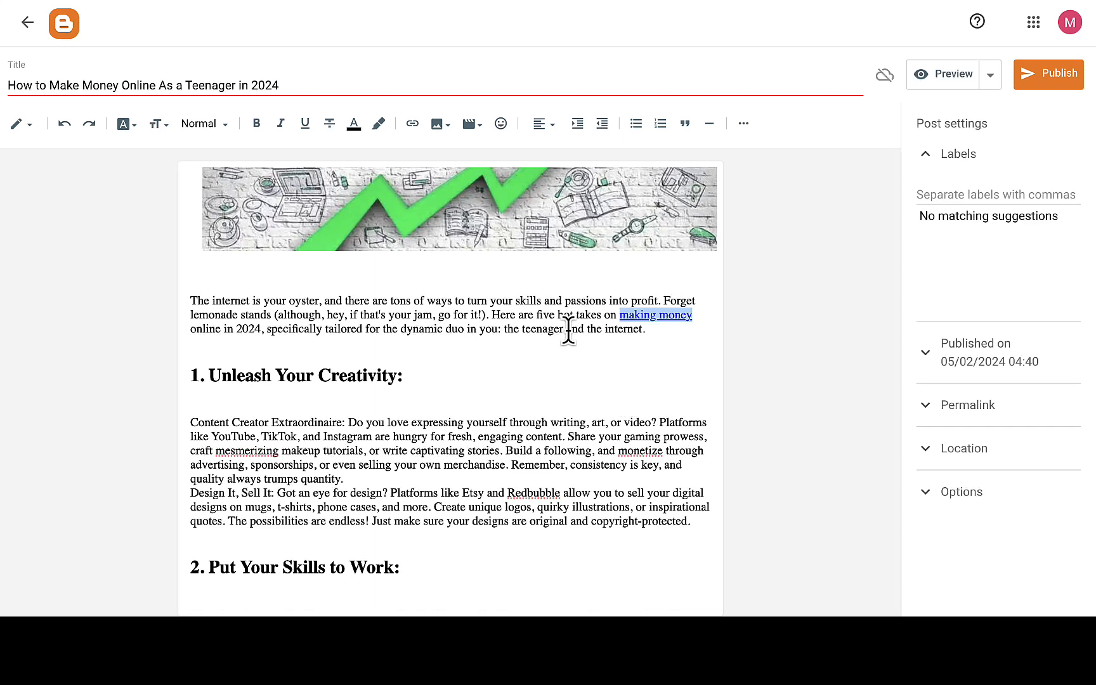
left_click(568, 330)
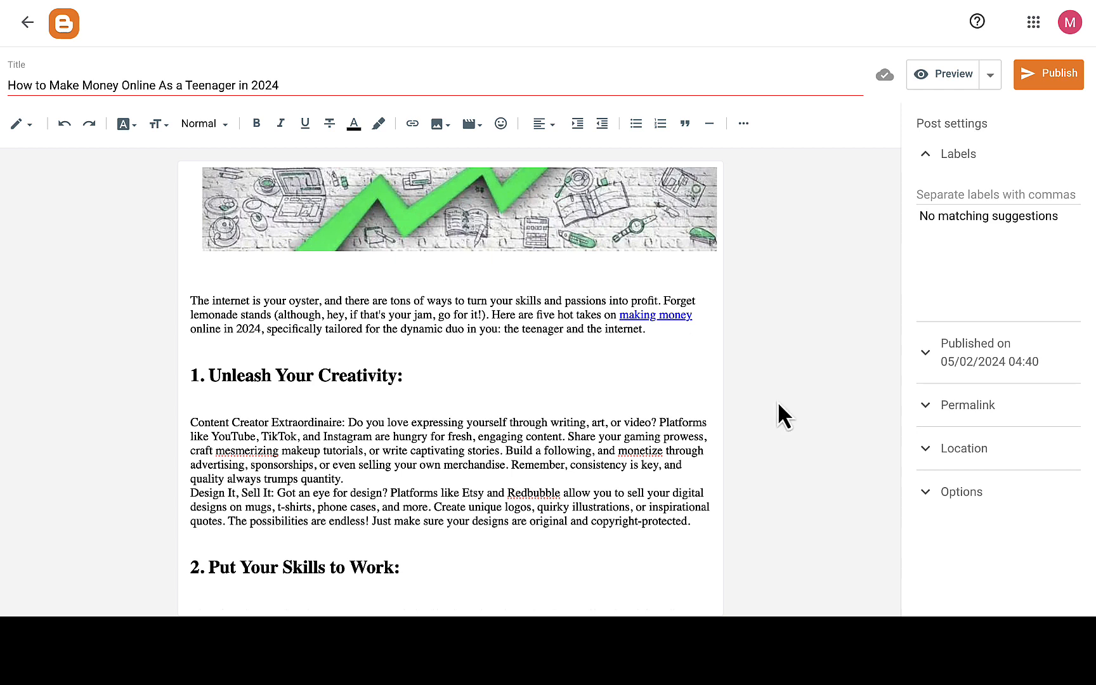
- Examine the post's automatic and custom permalink options and its publication date settings, keeping the automatic permalink
left_click(927, 406)
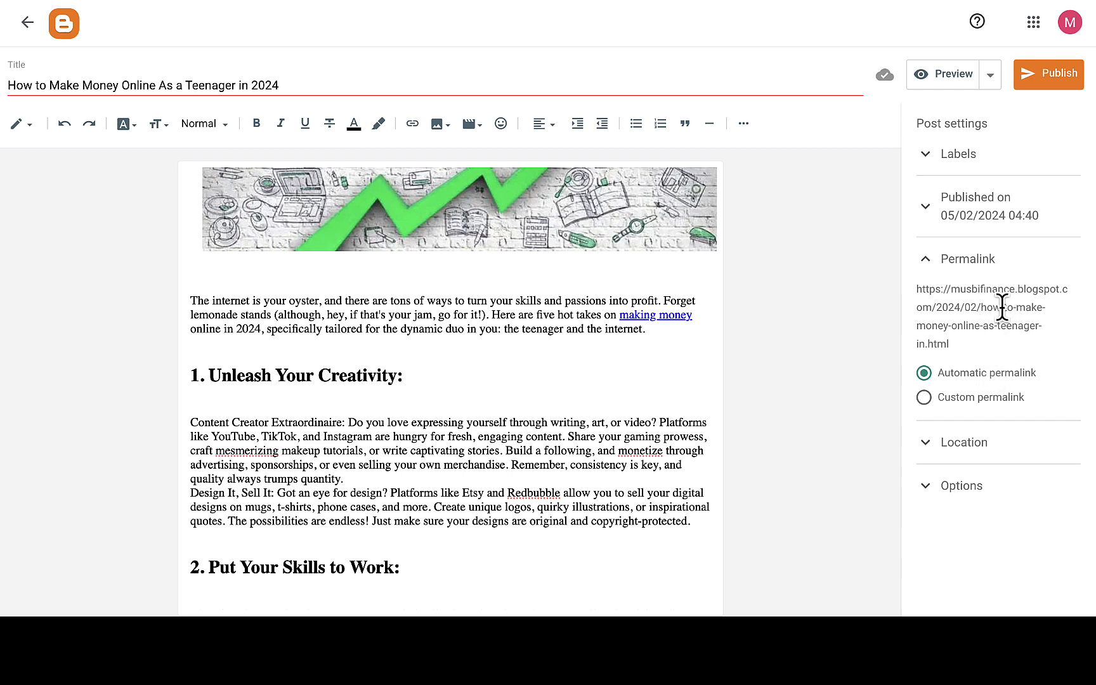
left_click(927, 400)
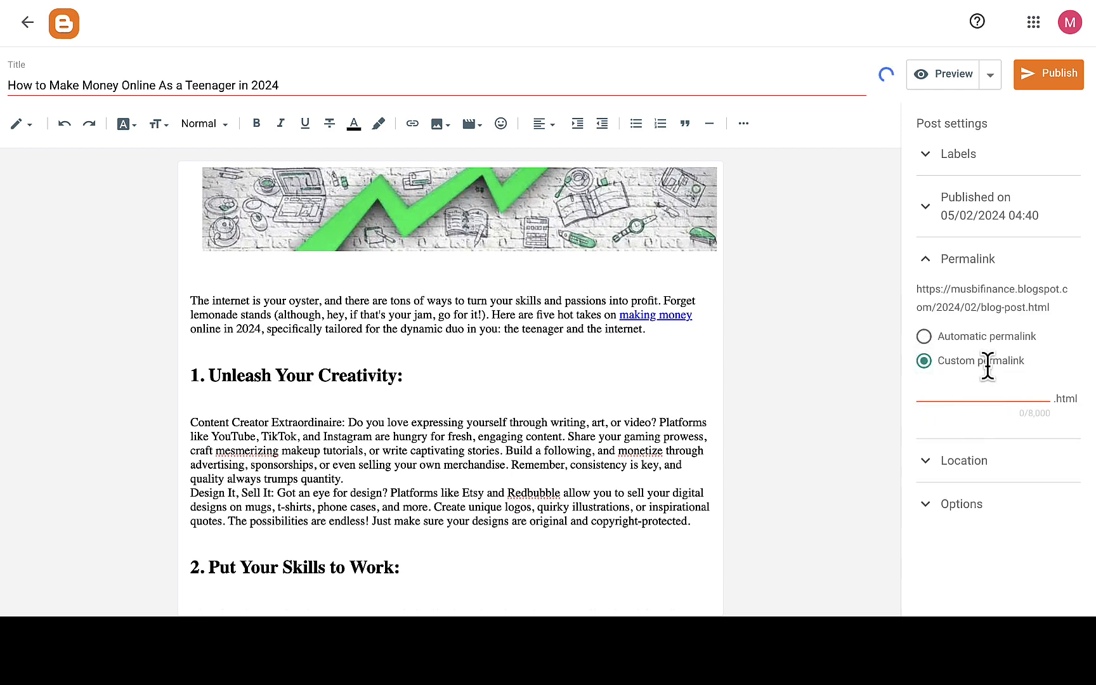
left_click(925, 336)
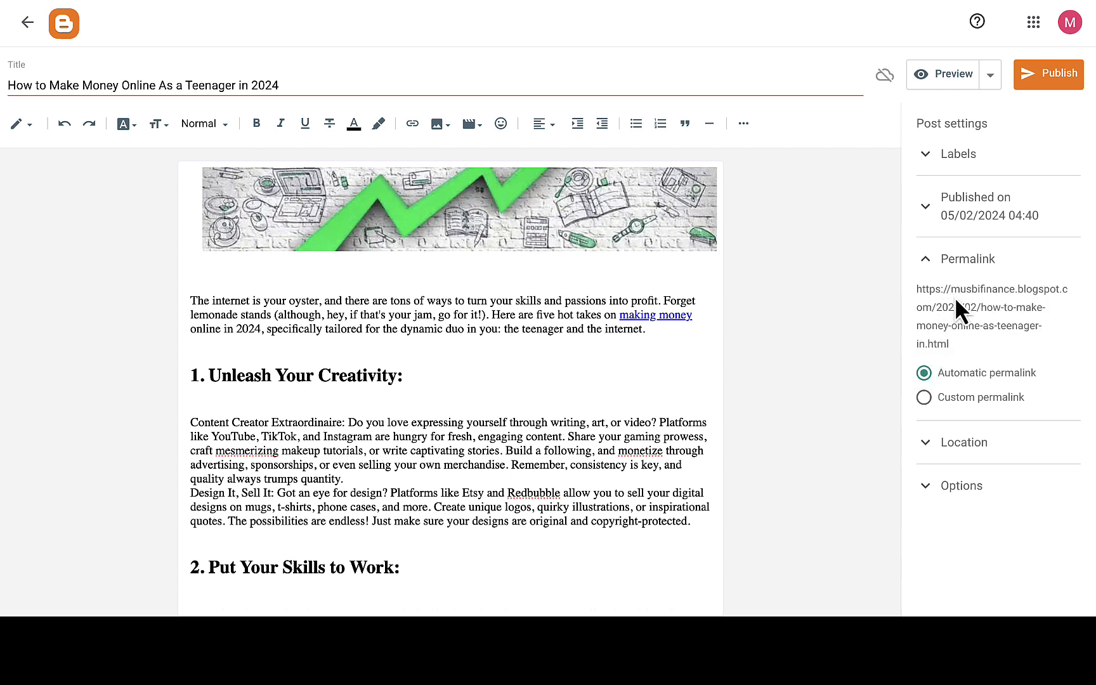
left_click(932, 216)
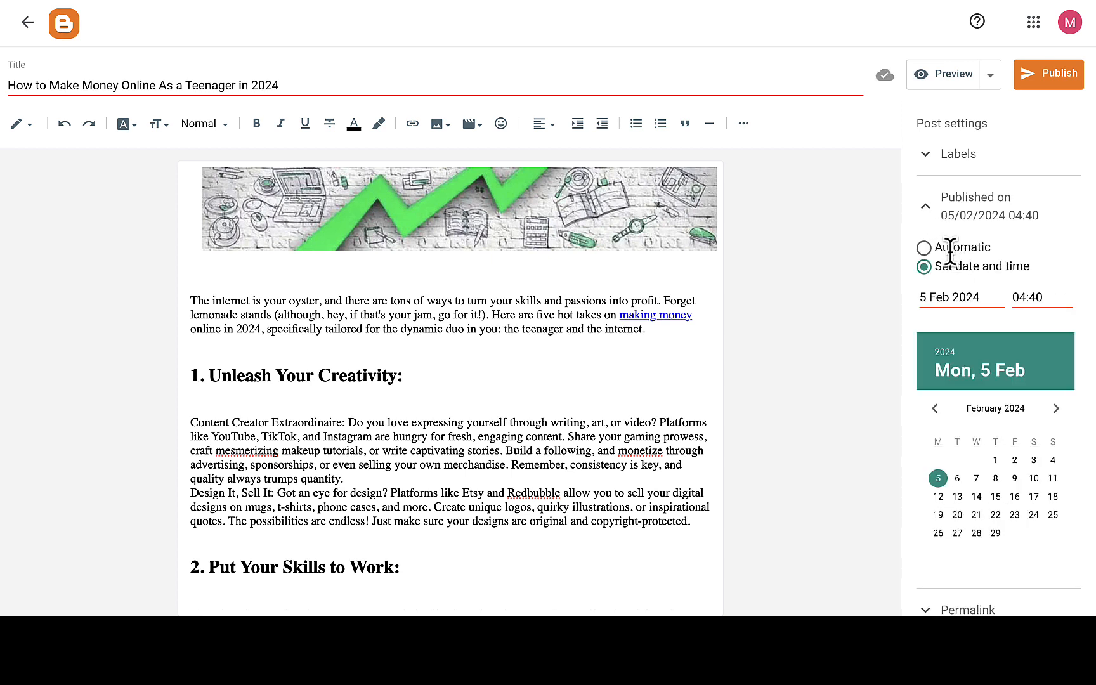
left_click(930, 215)
- Add the labels "make money online, side hustle, easy money online" to the post
left_click(930, 167)
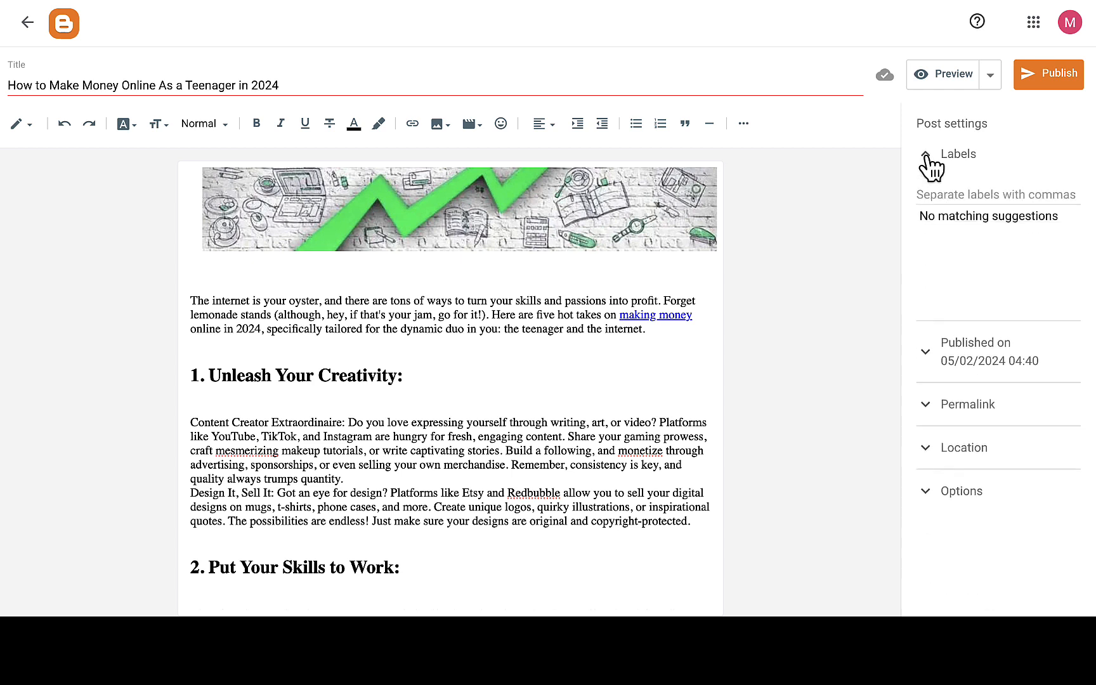
left_click(972, 191)
type("make")
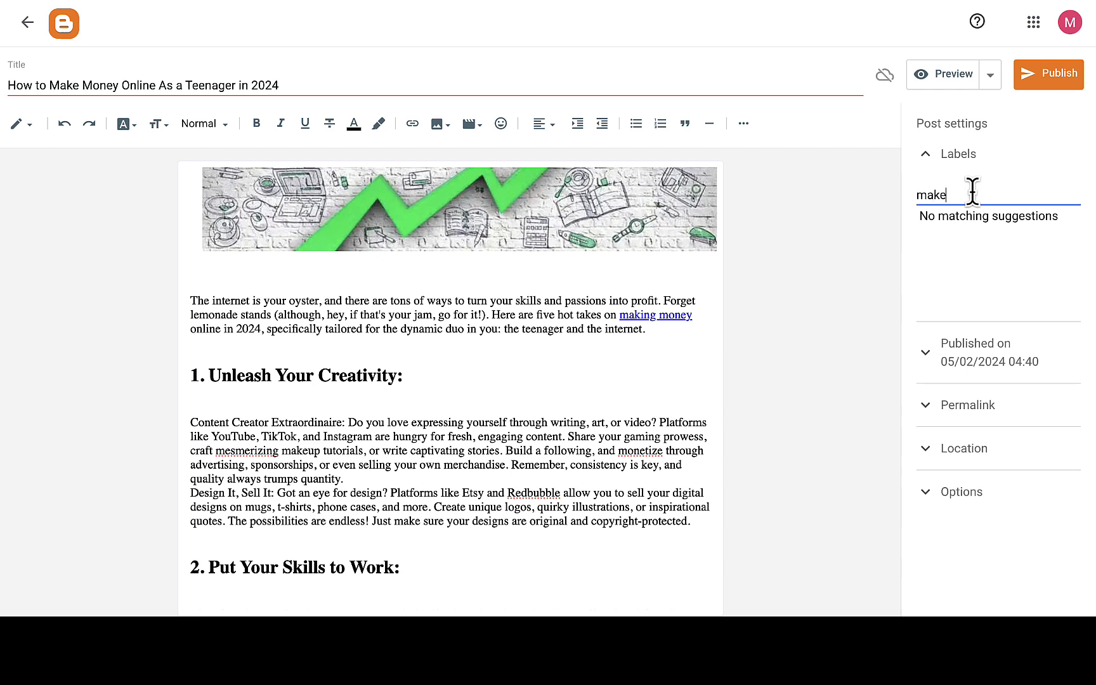
type(" money online")
key("Return")
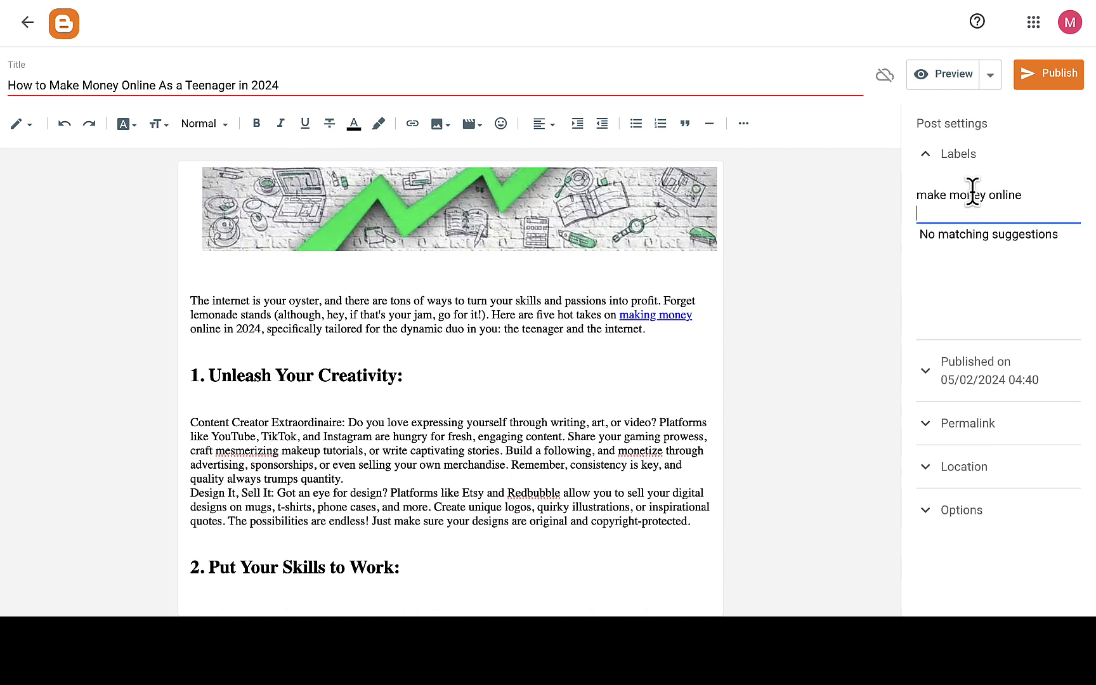
key("BackSpace")
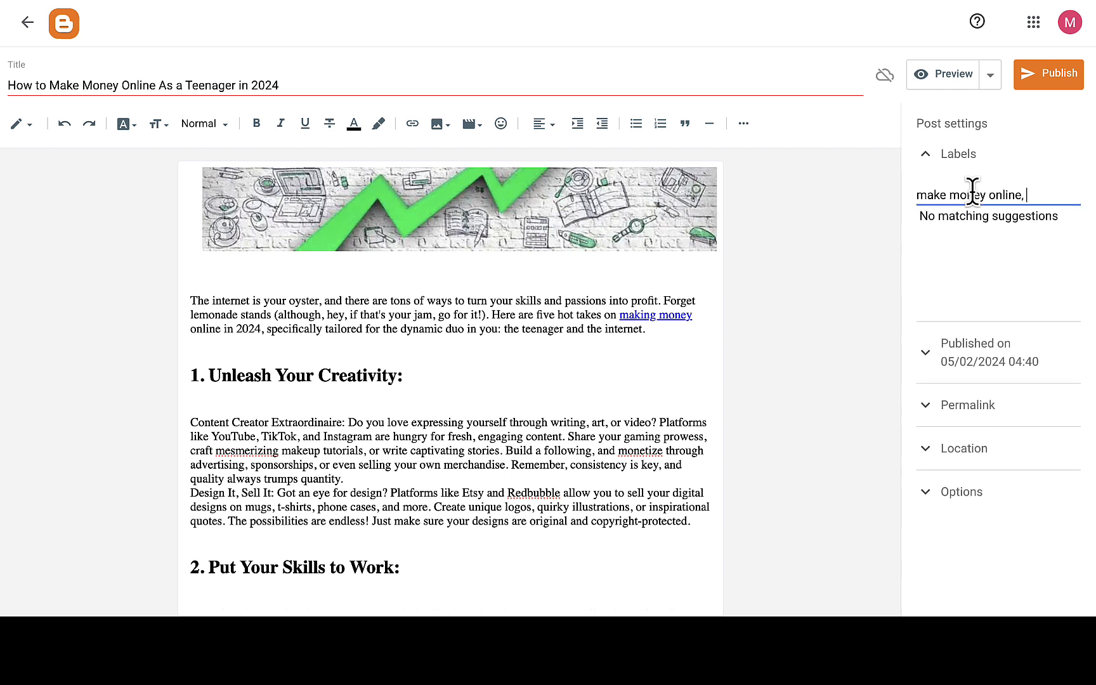
type(", side hustle")
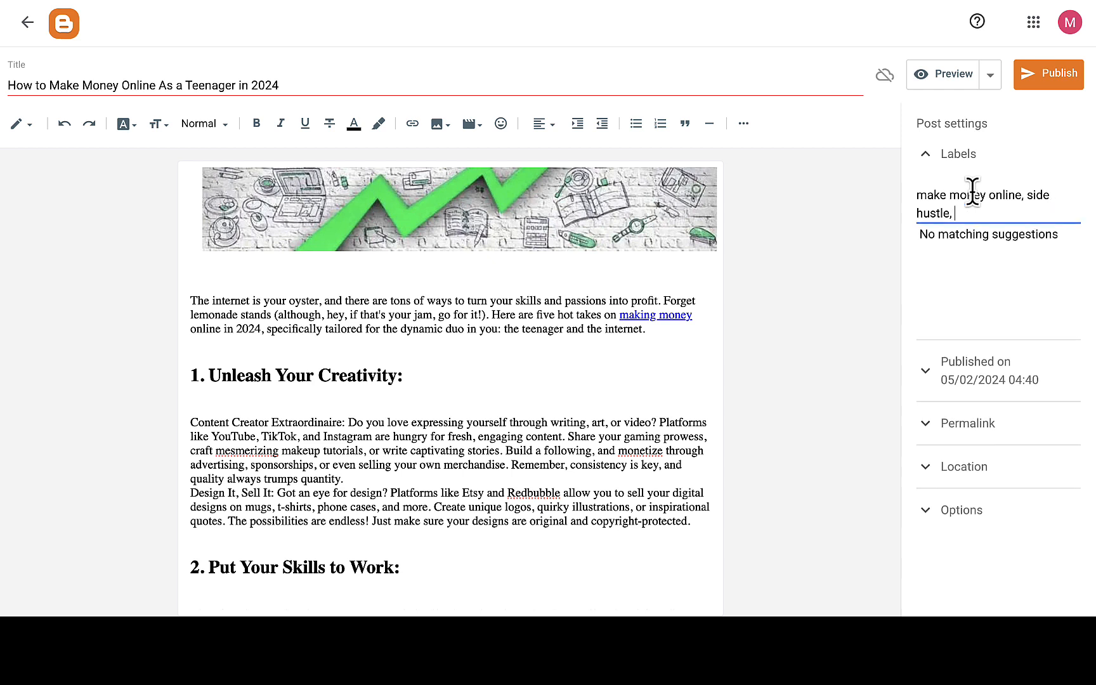
type(", easy money online")
- Examine the post's location settings and its reader comment options
left_click(927, 468)
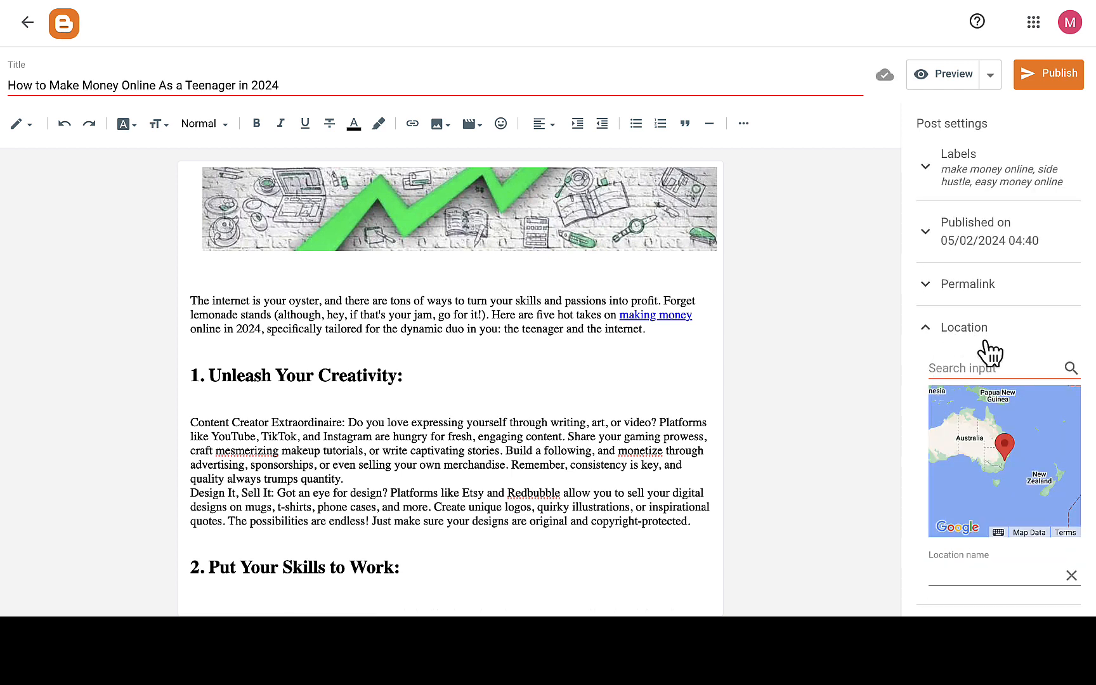
scroll(990, 349, "down", 1)
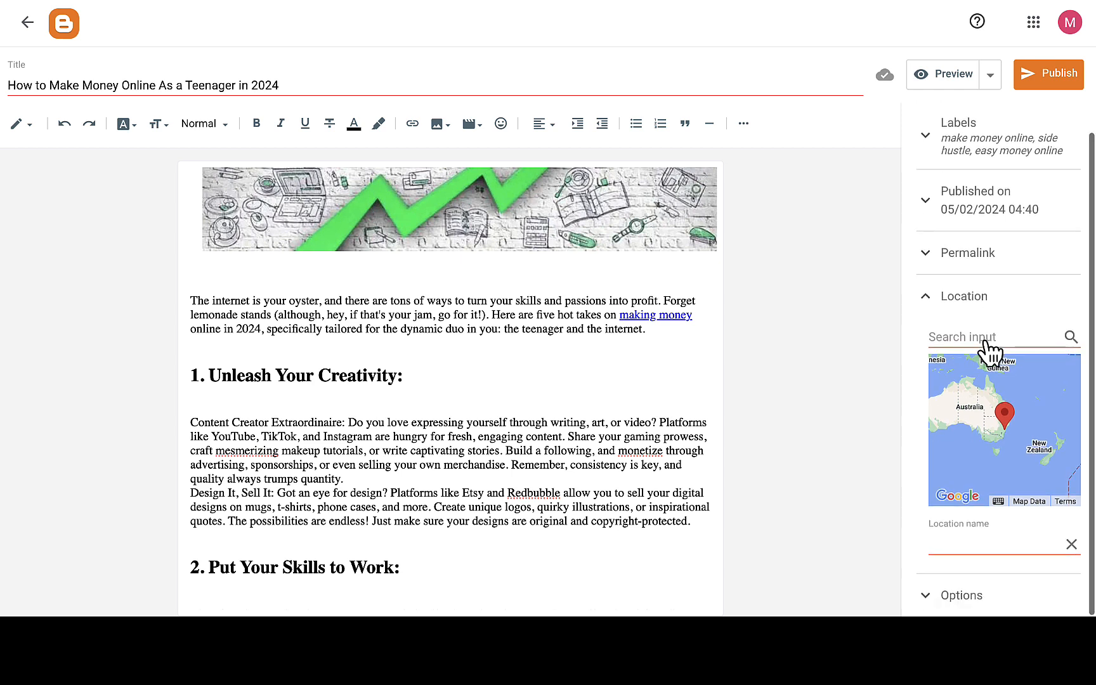
left_click(931, 304)
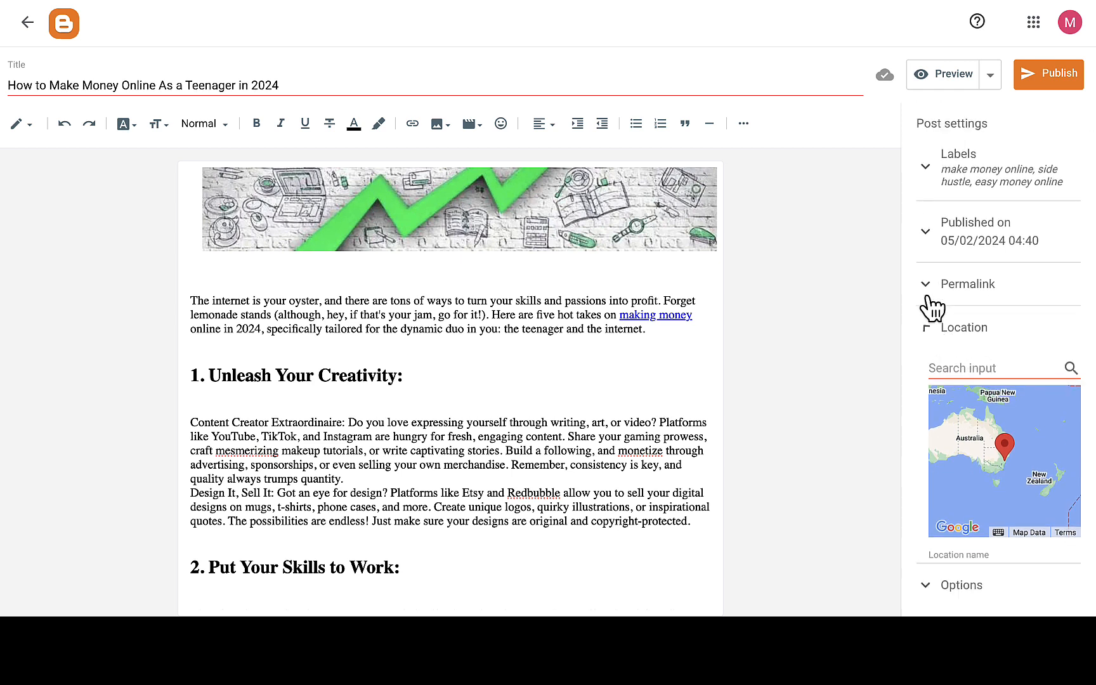
left_click(944, 381)
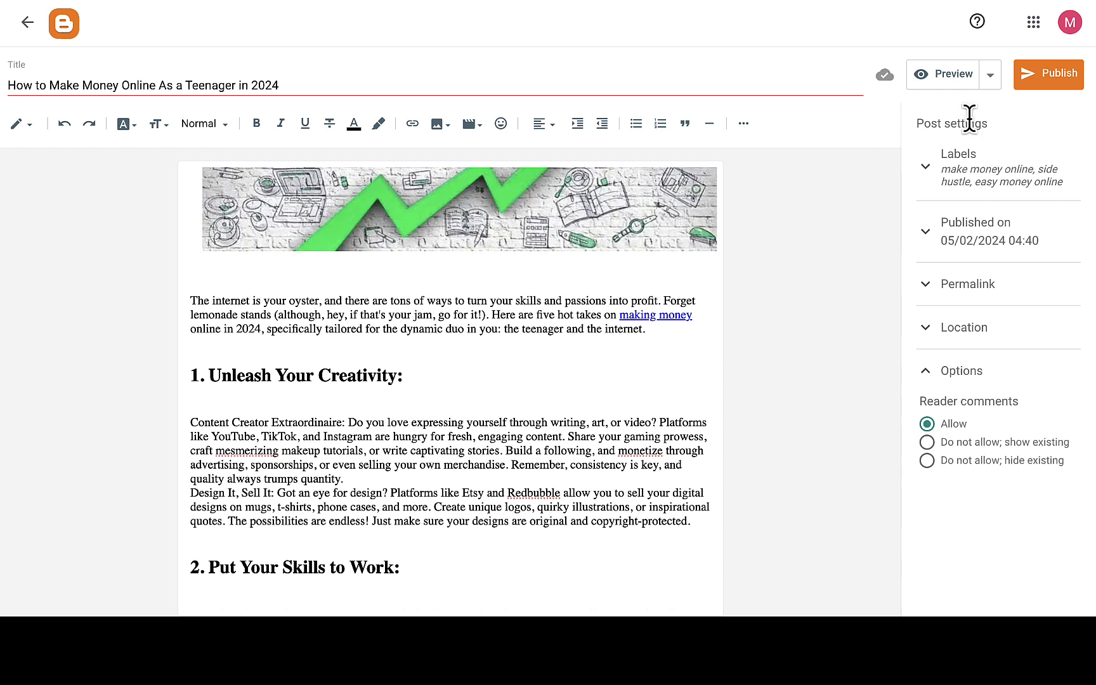
- Preview the post and look through the whole page, from the title down to the footer and back
left_click(991, 76)
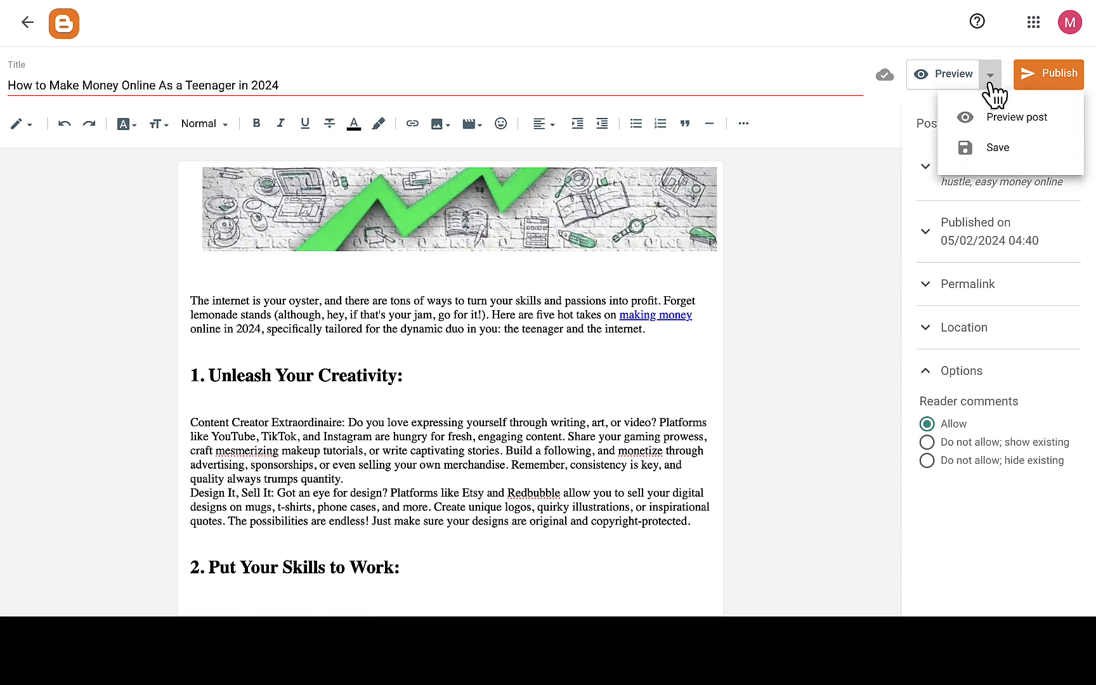
left_click(990, 77)
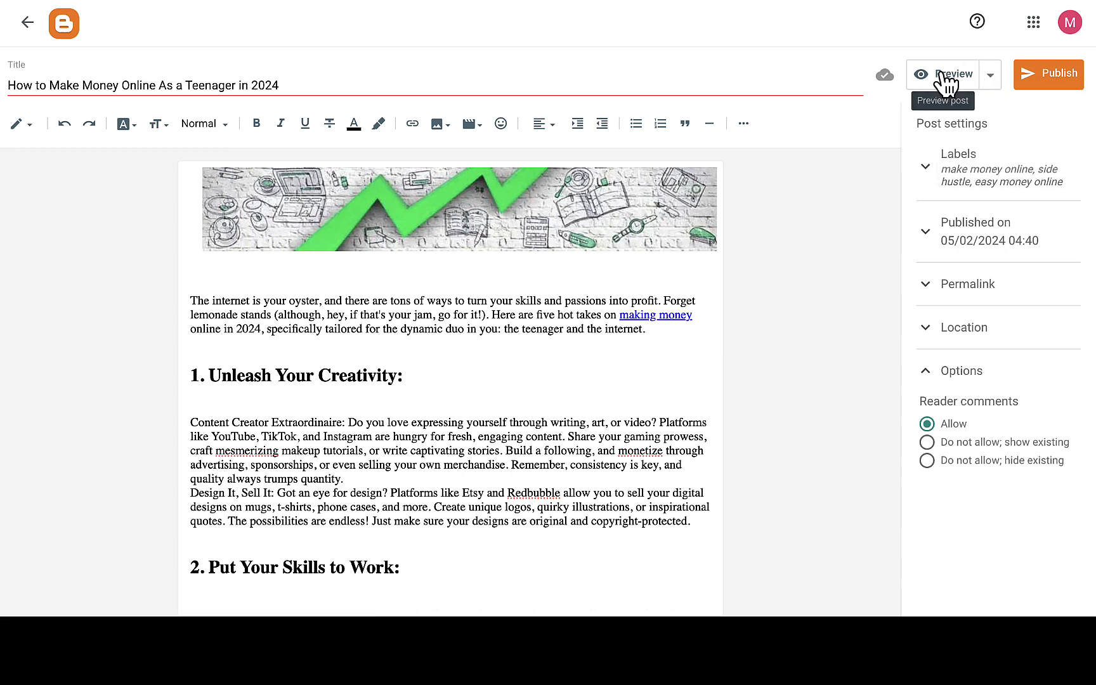
left_click(942, 73)
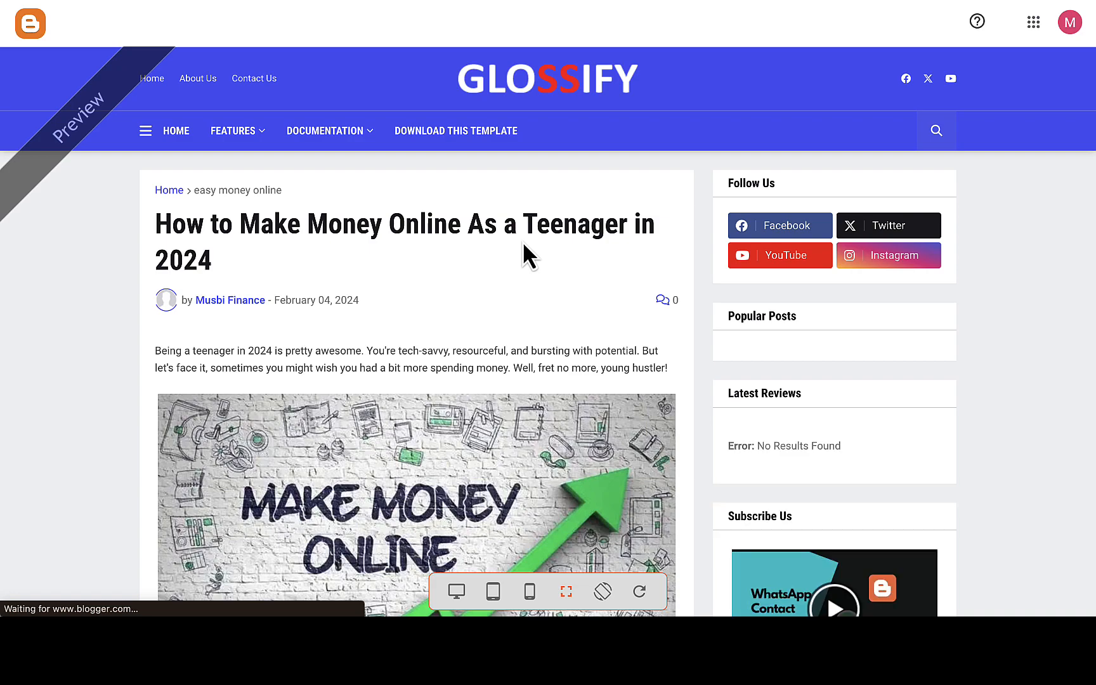
scroll(523, 240, "down", 1)
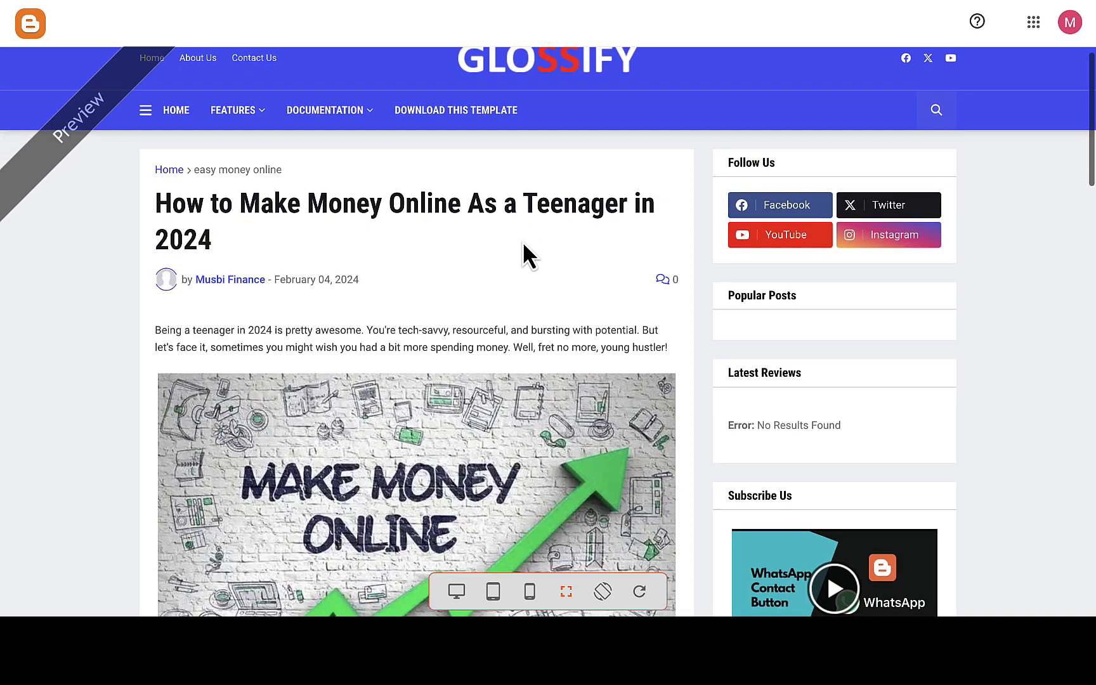
scroll(523, 240, "down", 6)
scroll(524, 245, "down", 10)
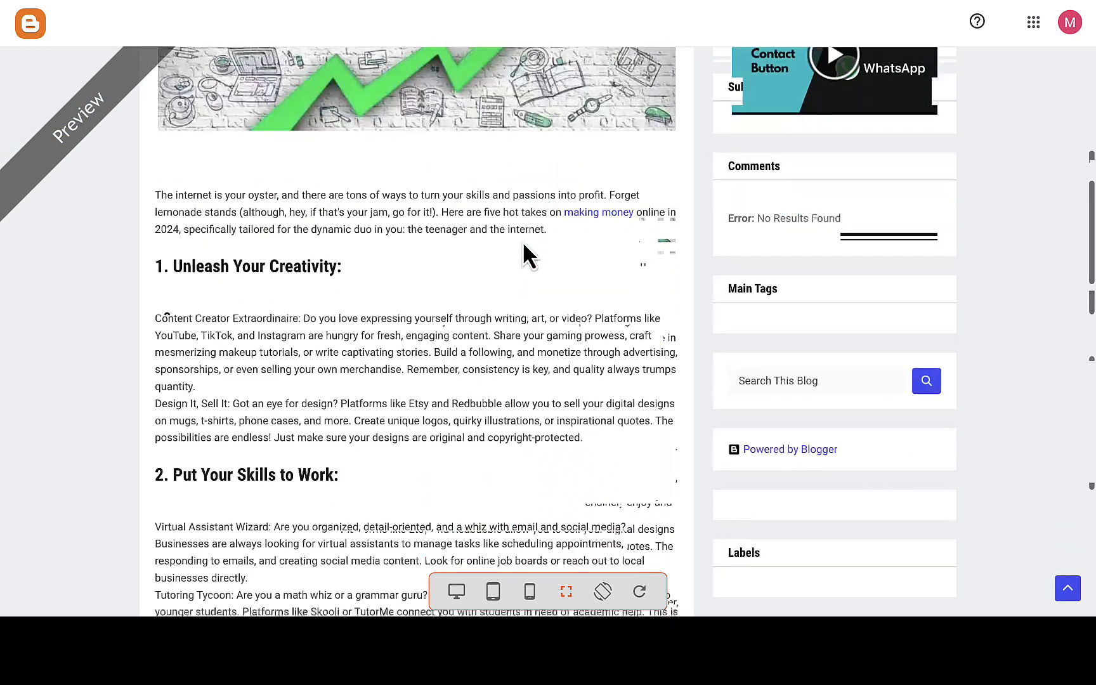
scroll(524, 245, "down", 11)
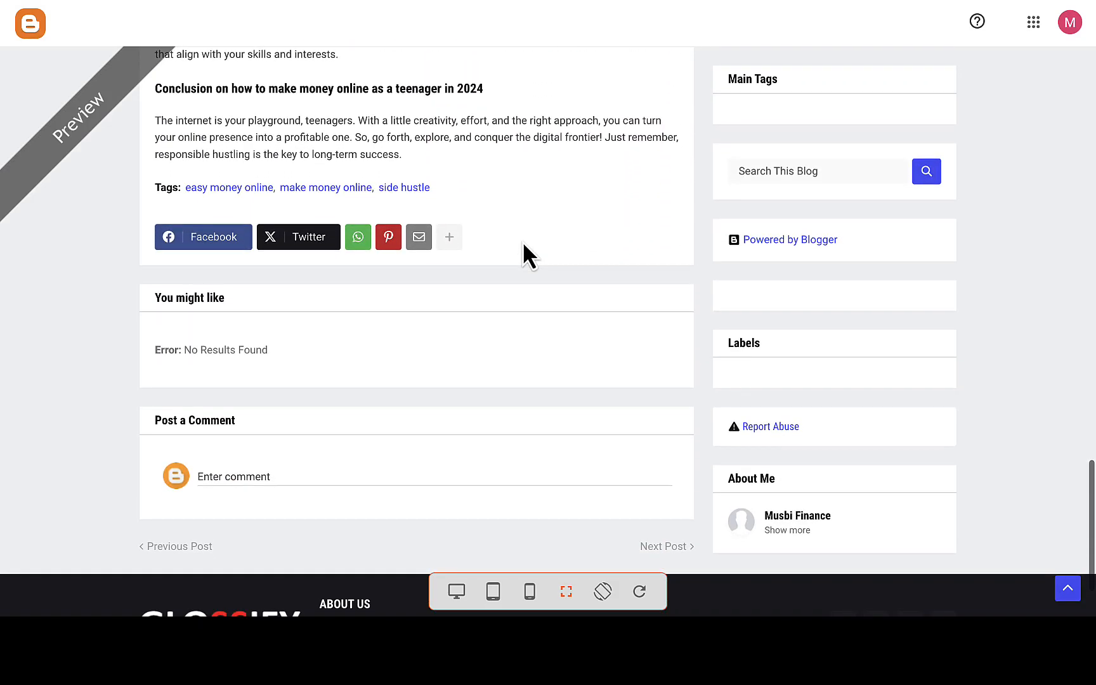
scroll(522, 240, "down", 2)
key("Home")
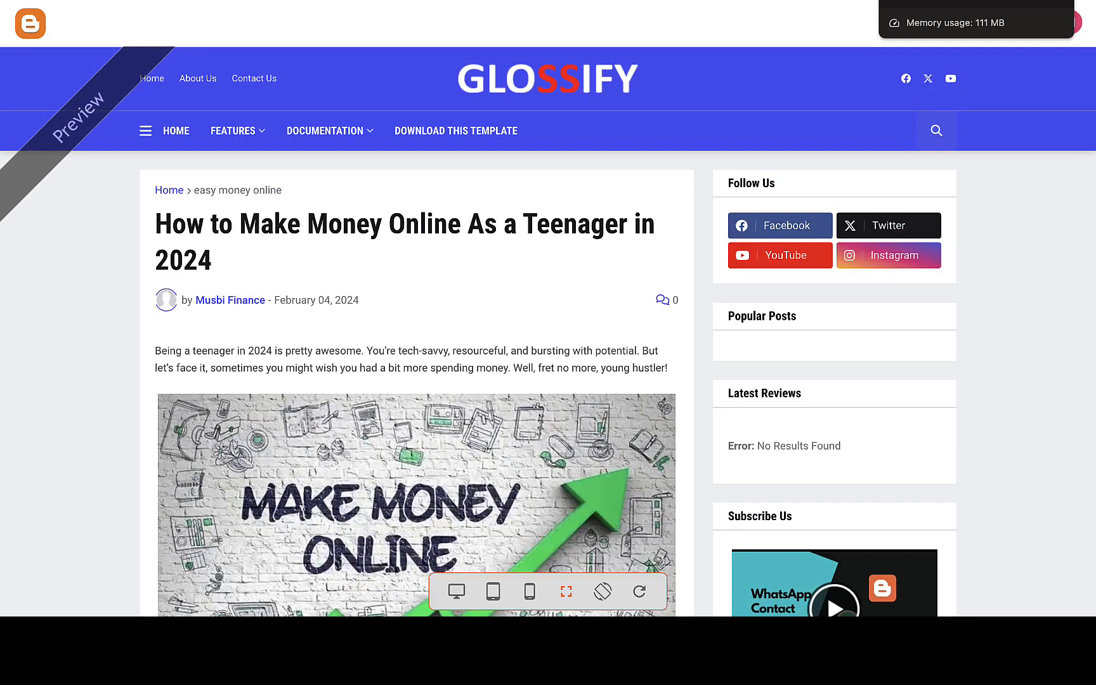
- Close the preview and publish the post to the blog
left_click(916, 2)
left_click(1044, 80)
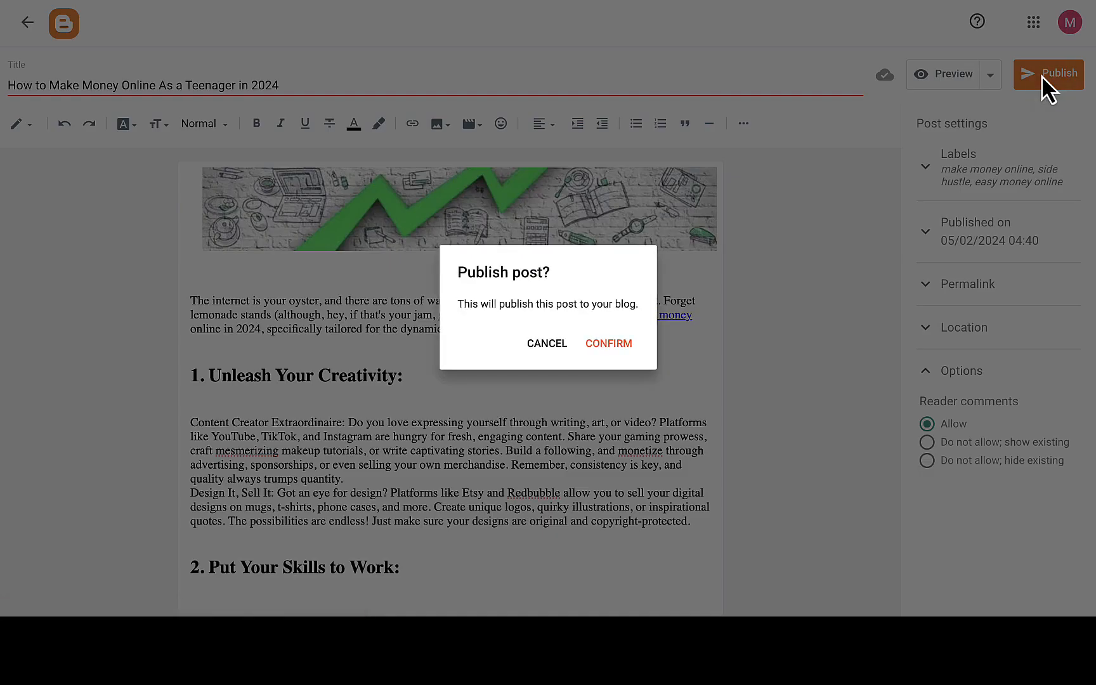
left_click(611, 344)
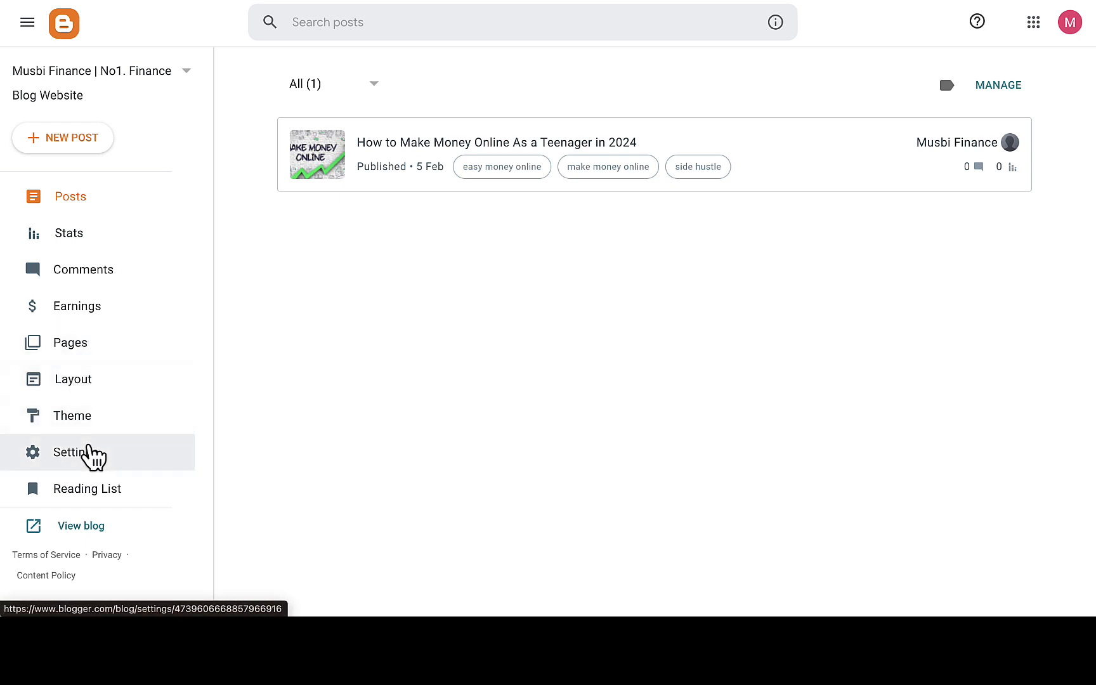
- Reload the live blog's home page and look through it from the header menus to the footer, checking the published post's listing
left_click(81, 424)
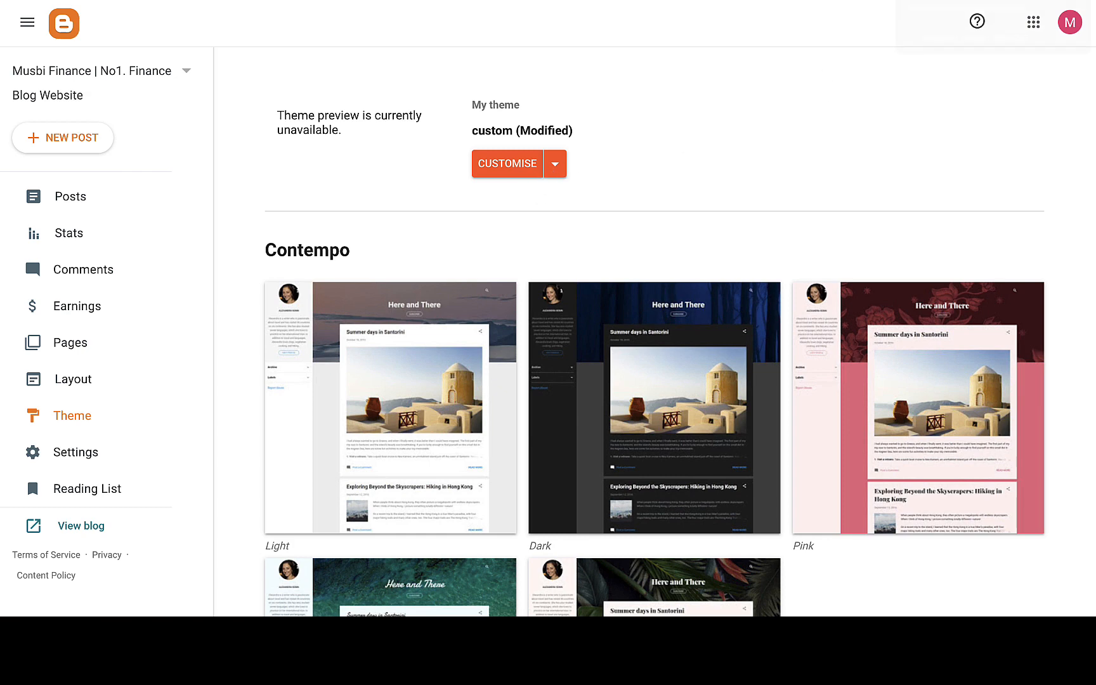
left_click(958, 1)
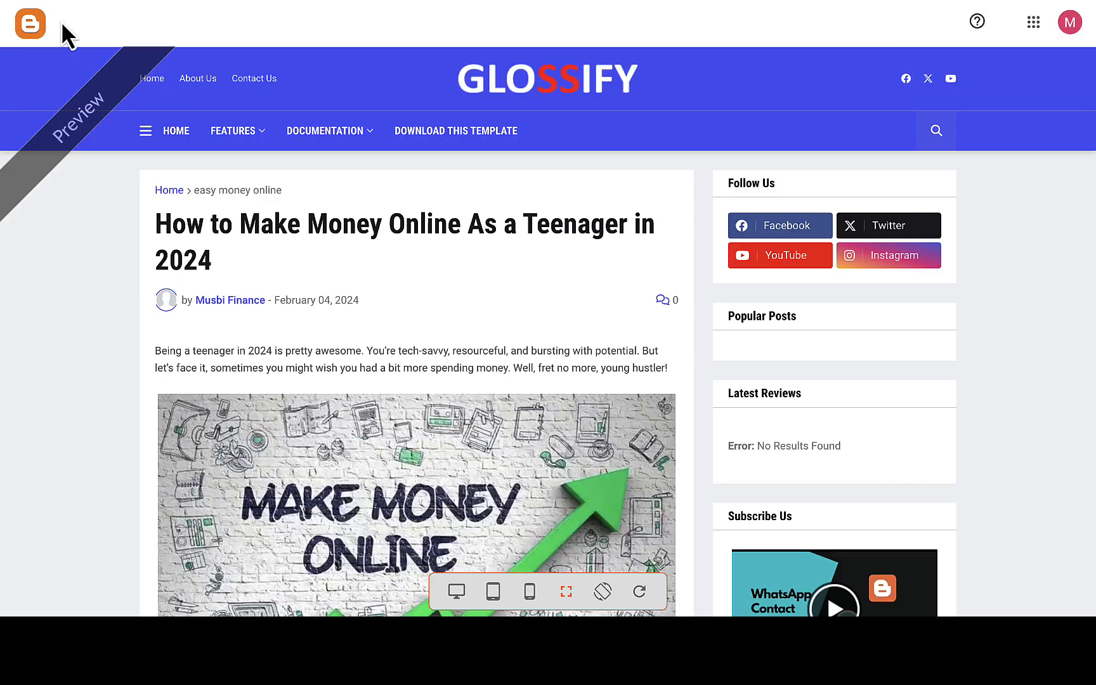
left_click(952, 0)
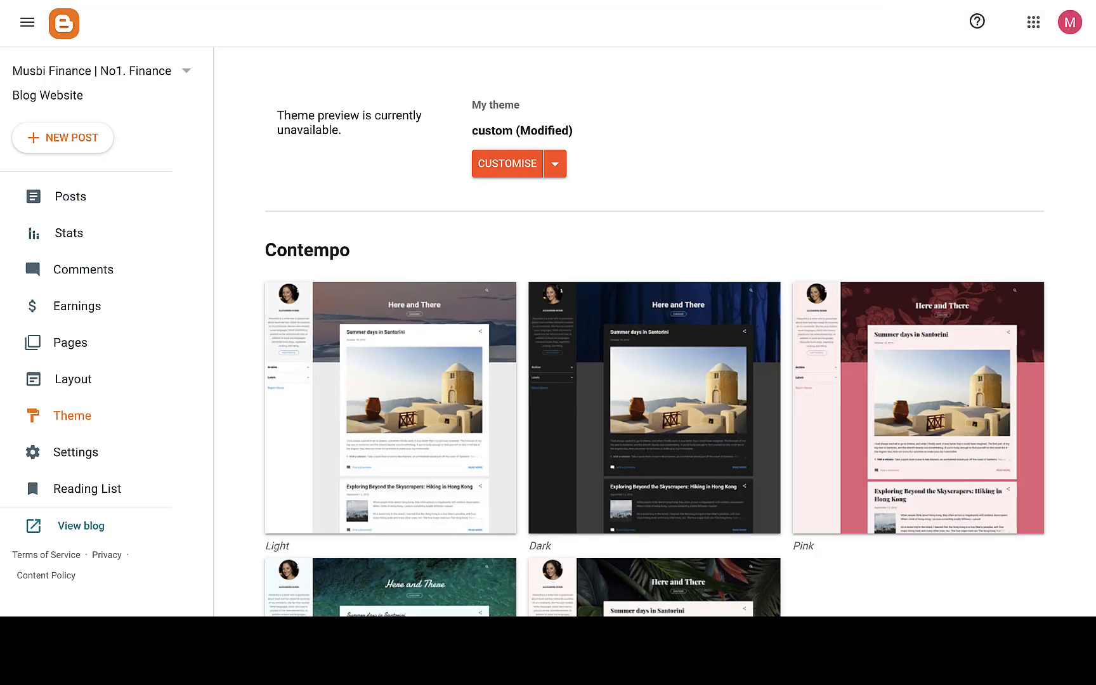
left_click(952, 1)
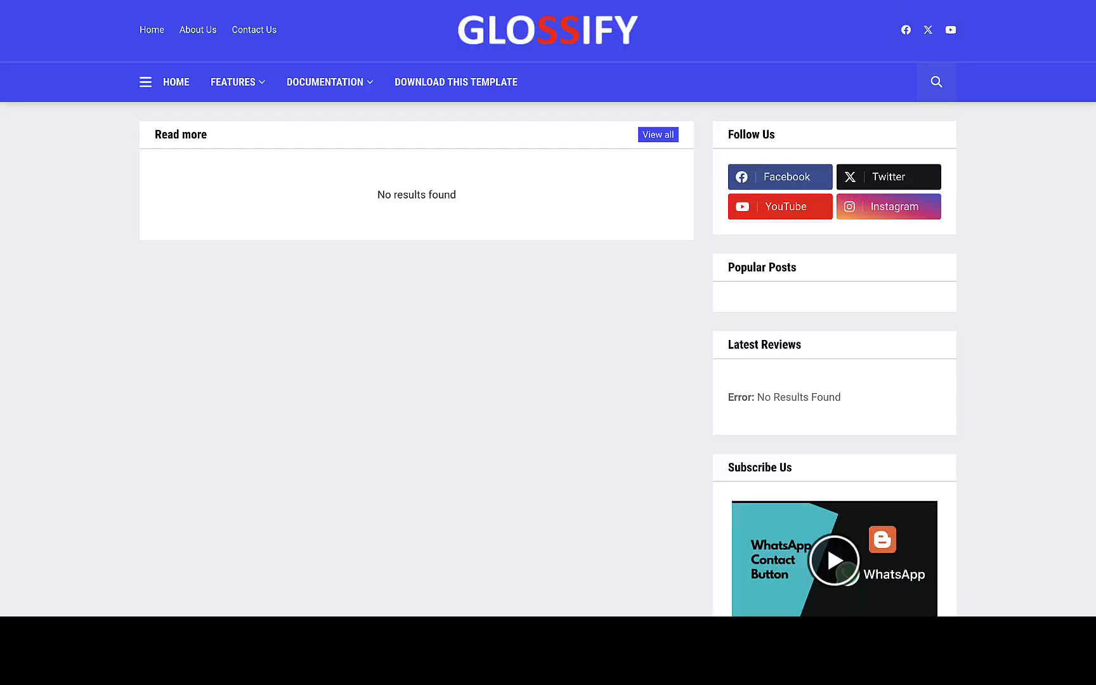
left_click(67, 1)
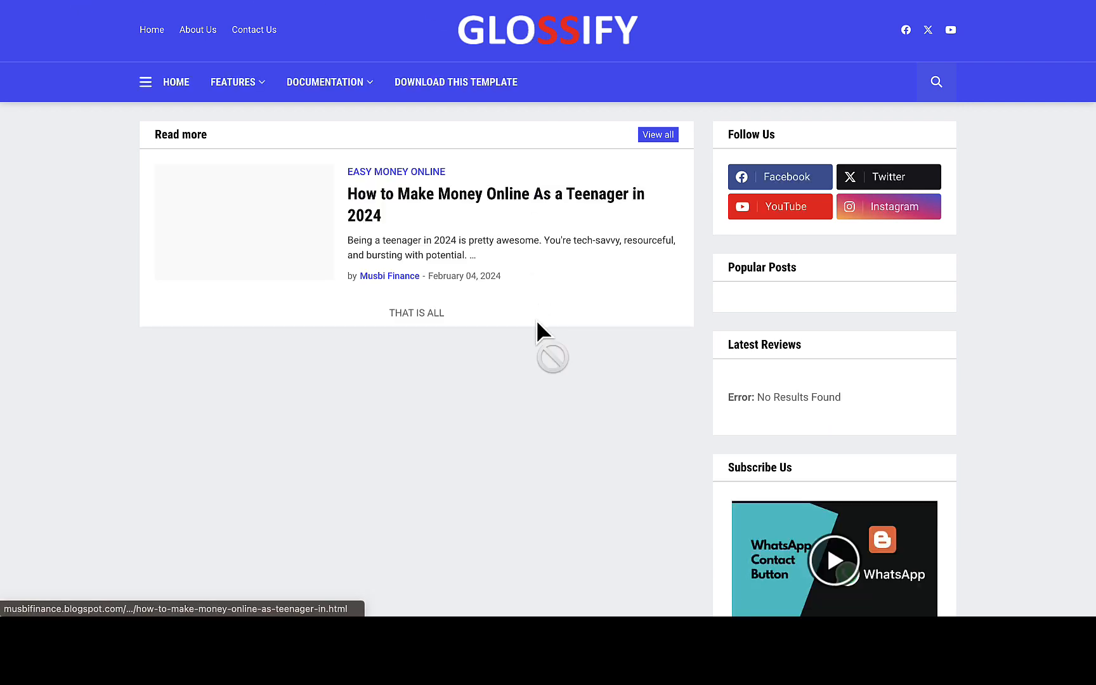
scroll(537, 330, "down", 15)
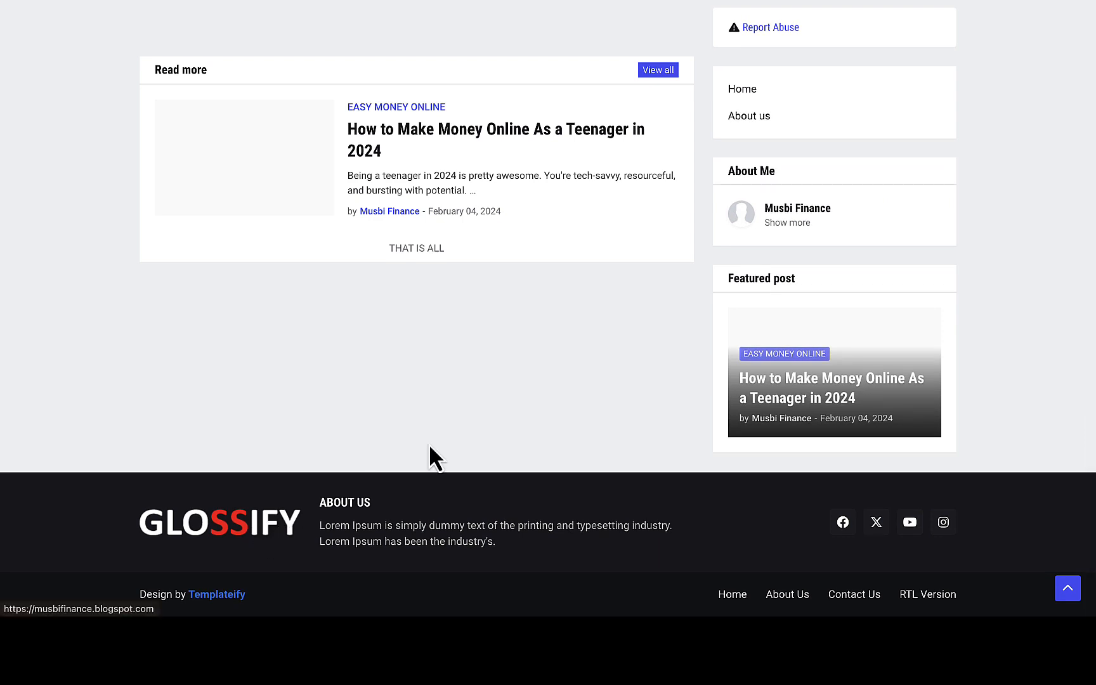
scroll(624, 365, "up", 10)
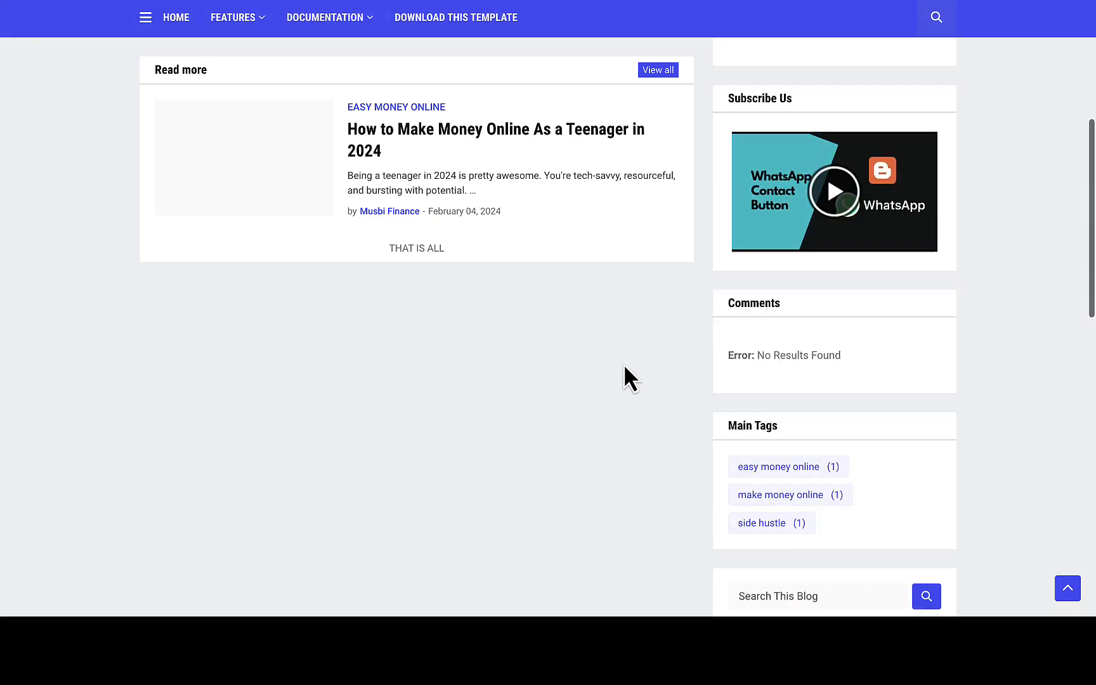
scroll(625, 367, "up", 5)
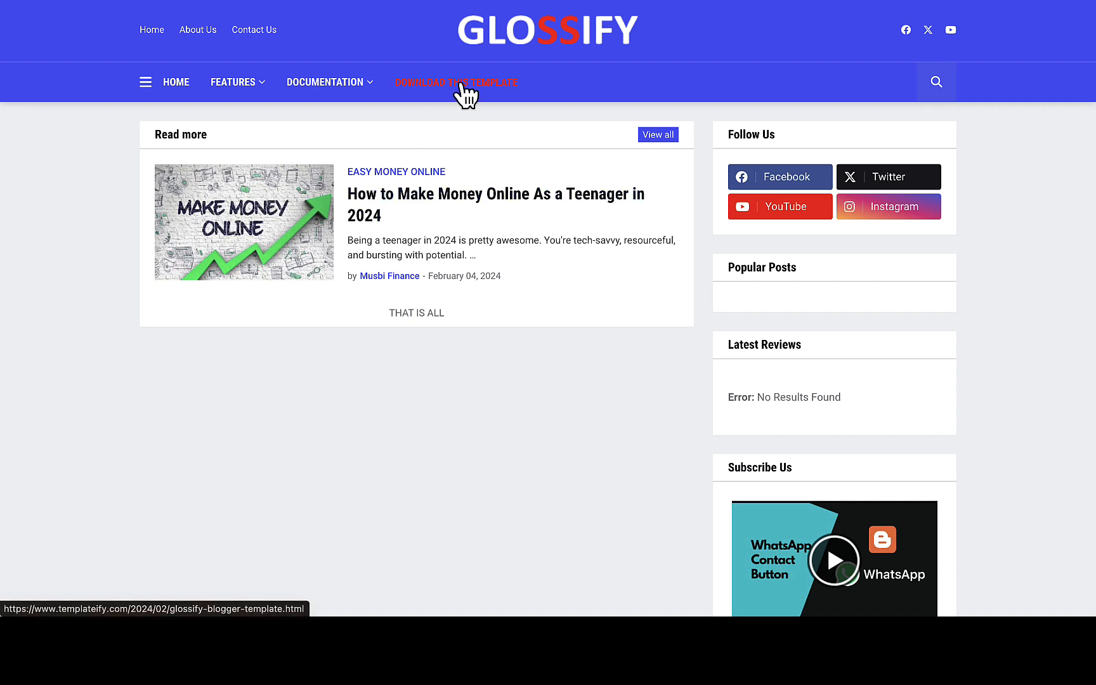
mouse_move(335, 87)
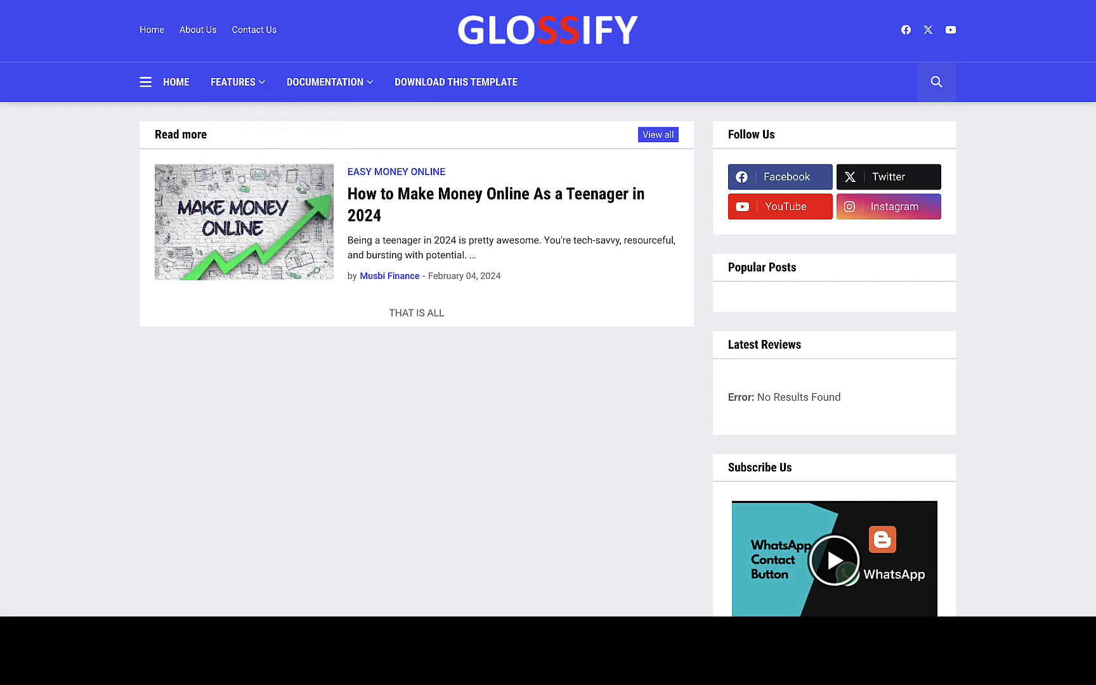
left_click(920, 1)
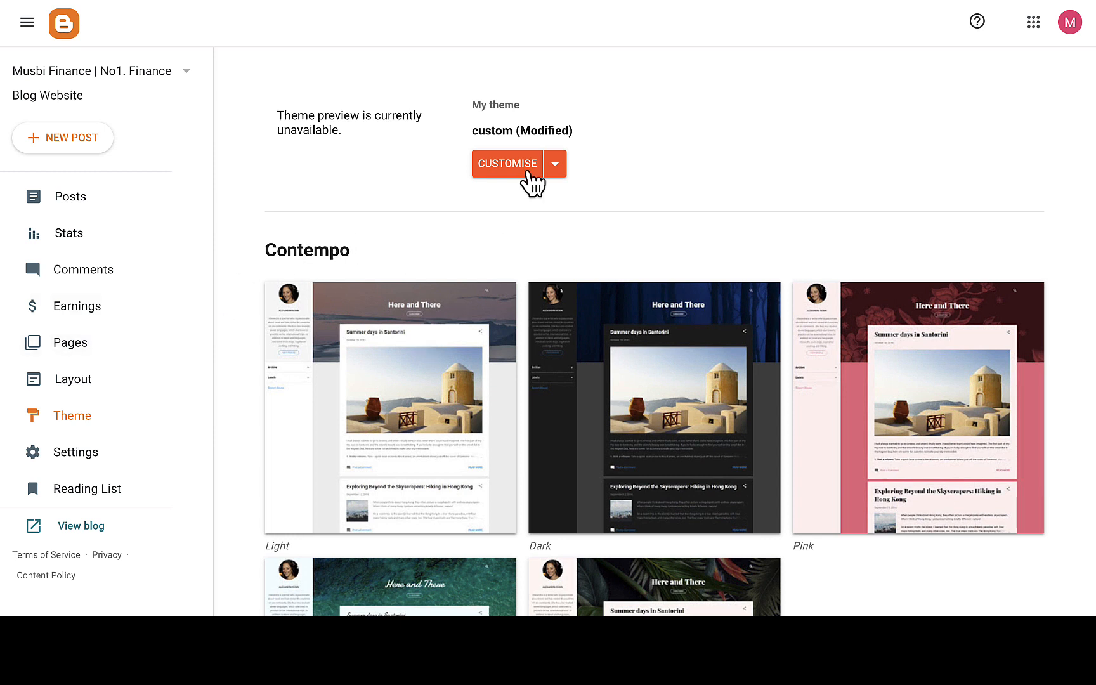
left_click(556, 166)
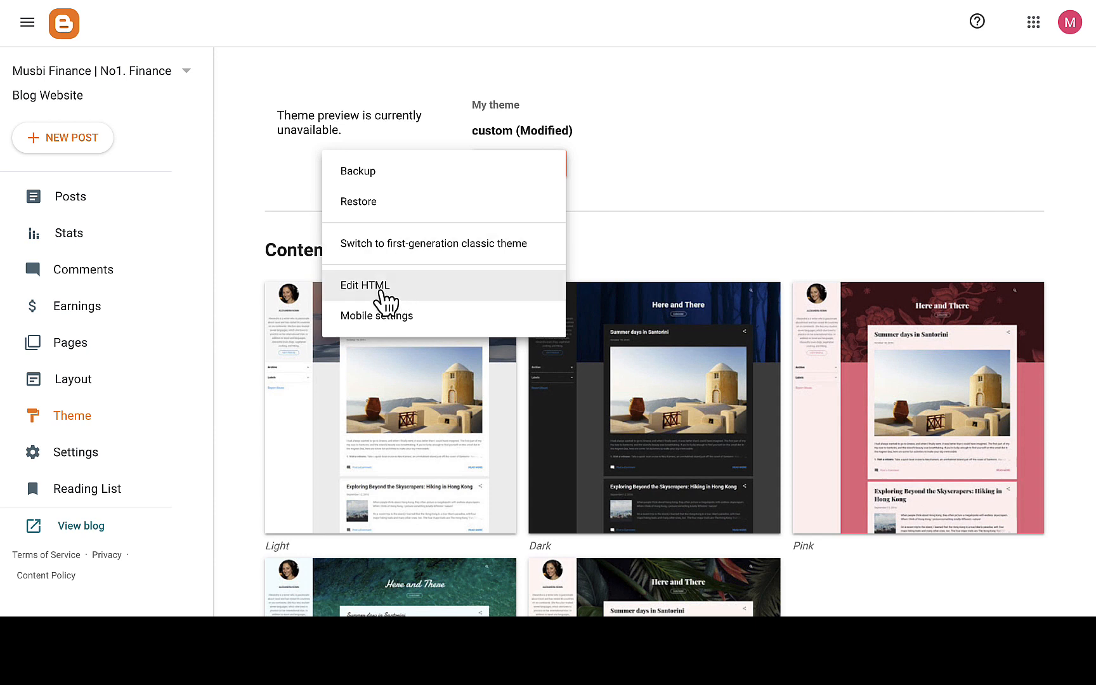
left_click(710, 223)
scroll(710, 228, "down", 5)
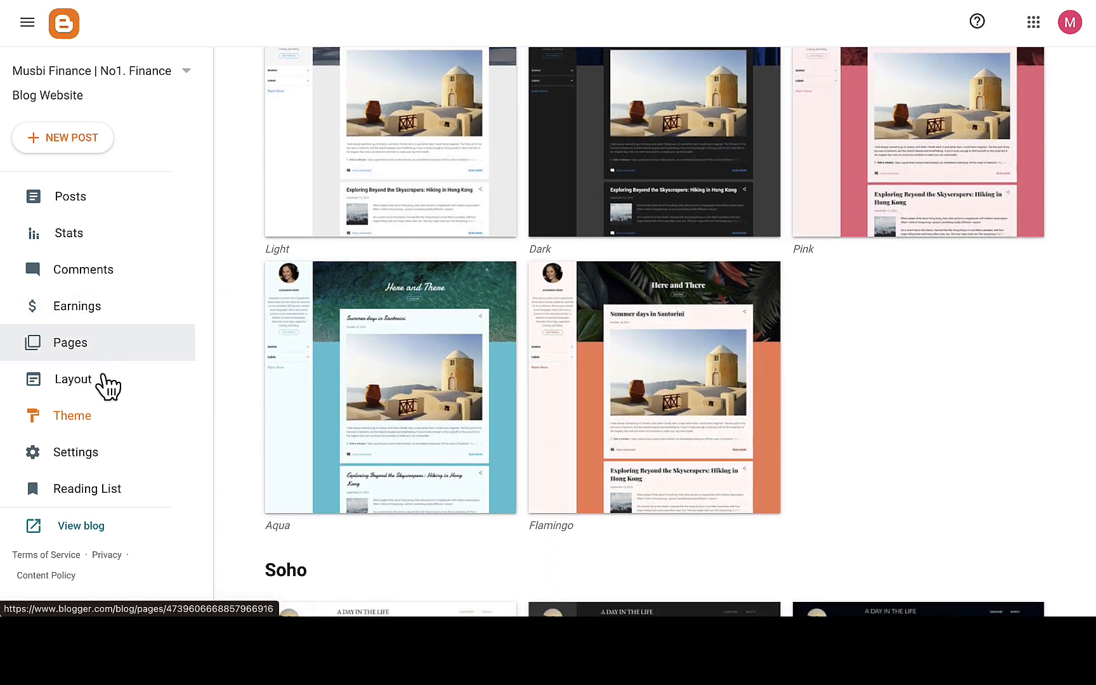
- Examine the blog's settings from Basic, Privacy and Publishing through Permissions, Posts and Formatting to Site feed
left_click(75, 454)
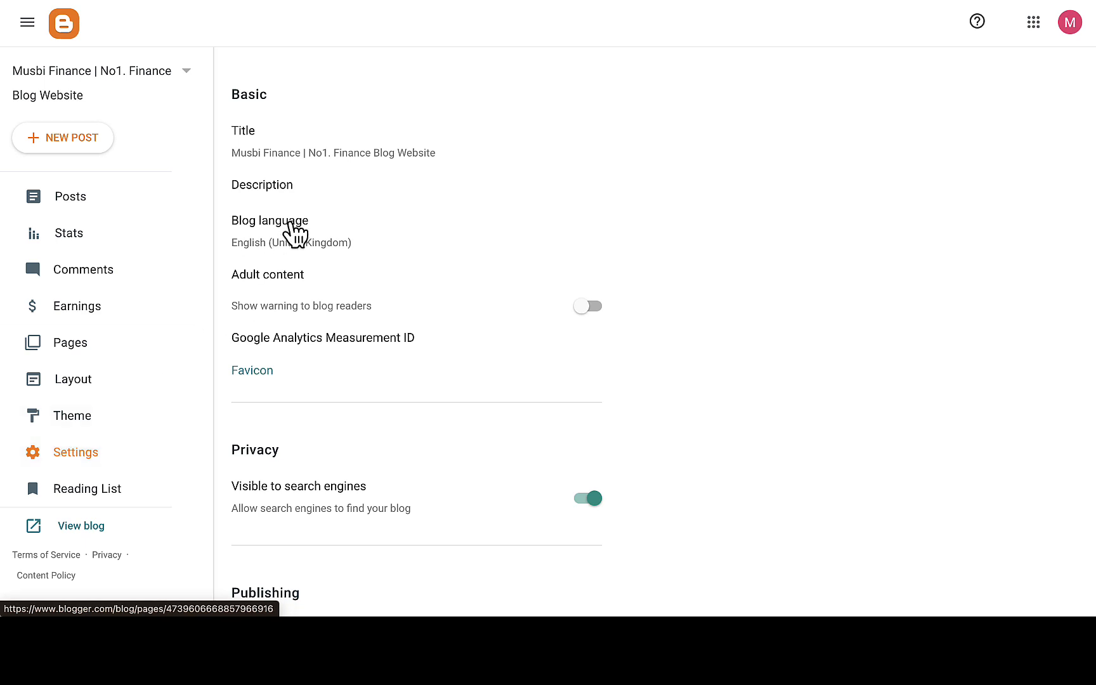
scroll(375, 260, "down", 3)
scroll(374, 254, "down", 2)
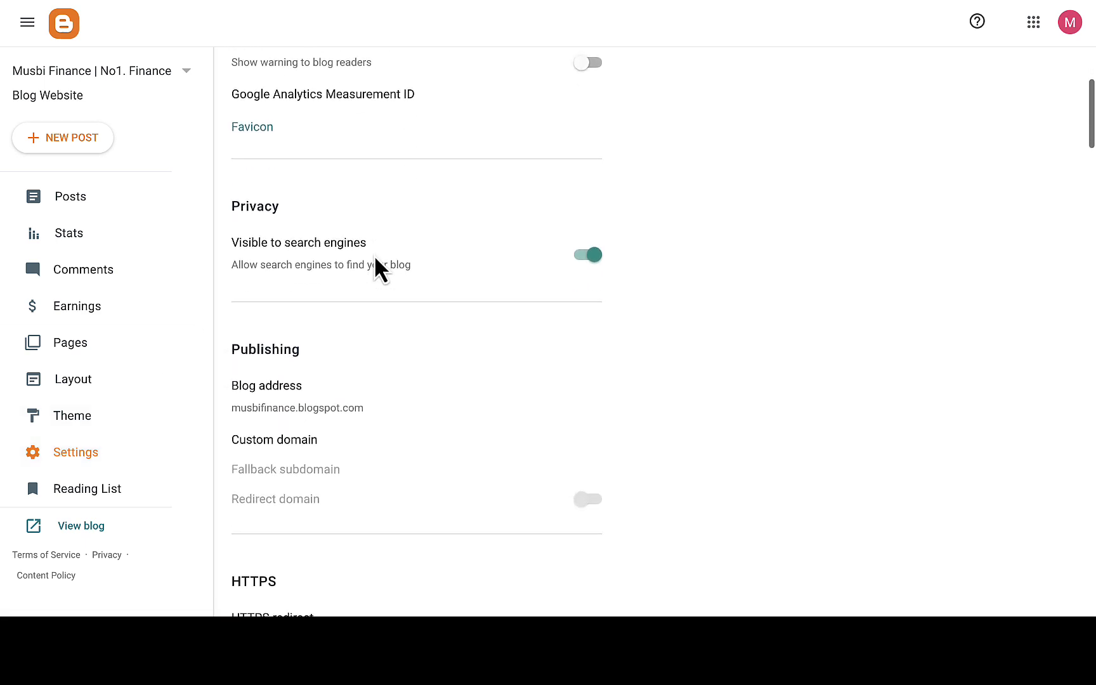
scroll(373, 255, "down", 3)
scroll(374, 254, "down", 5)
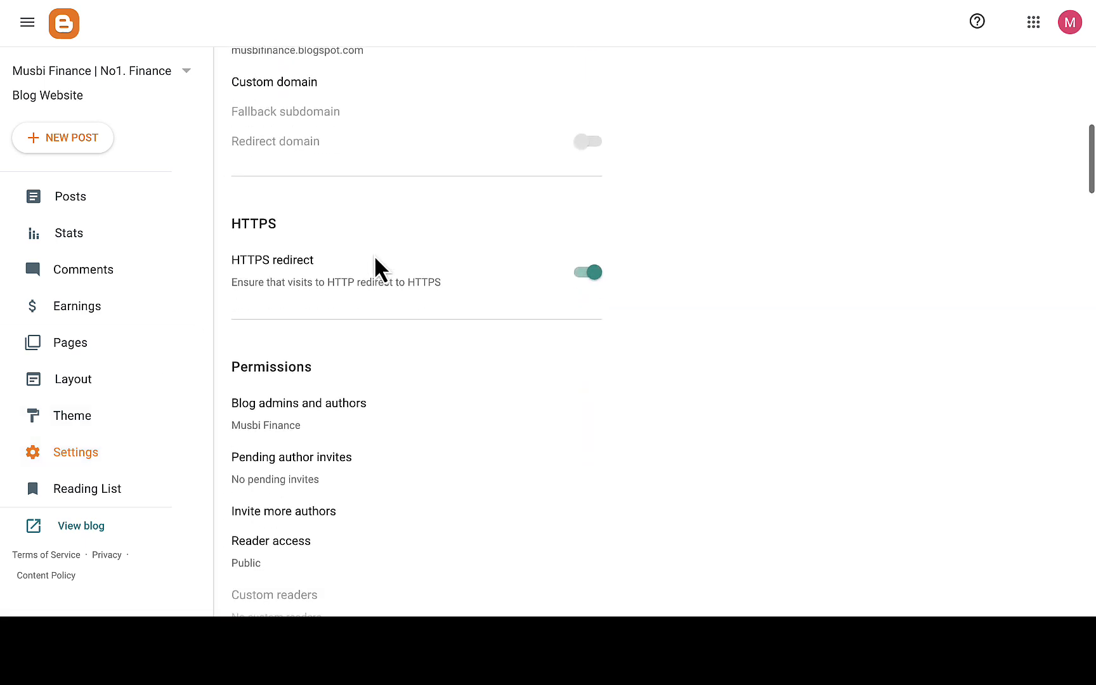
scroll(374, 254, "down", 6)
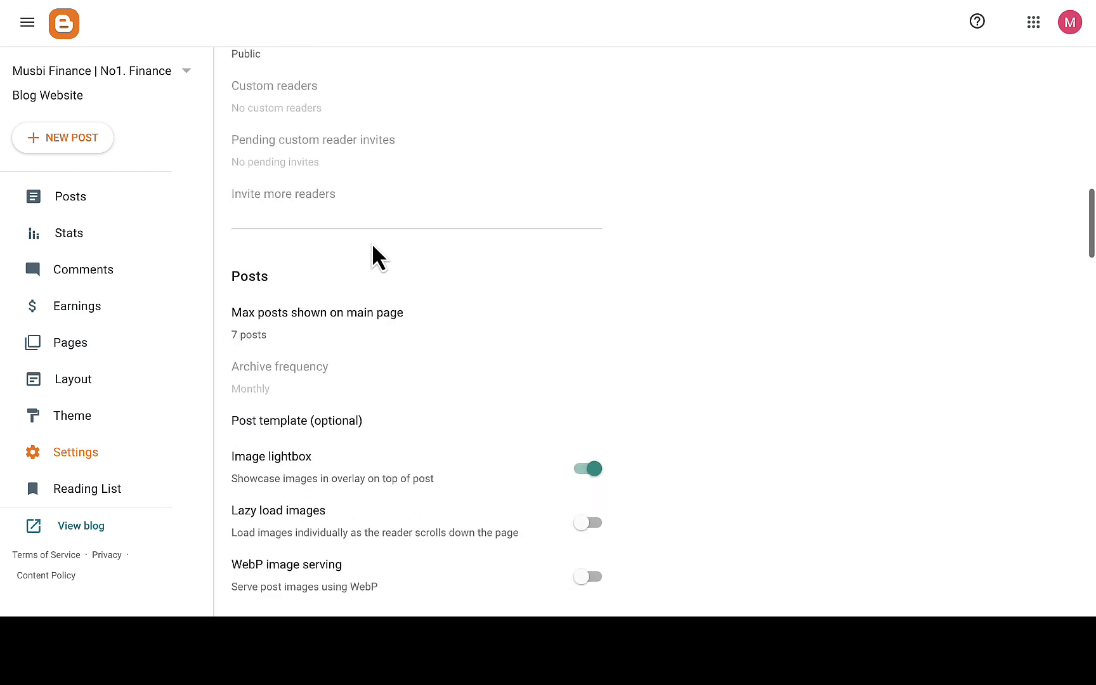
scroll(373, 246, "up", 1)
scroll(373, 248, "up", 6)
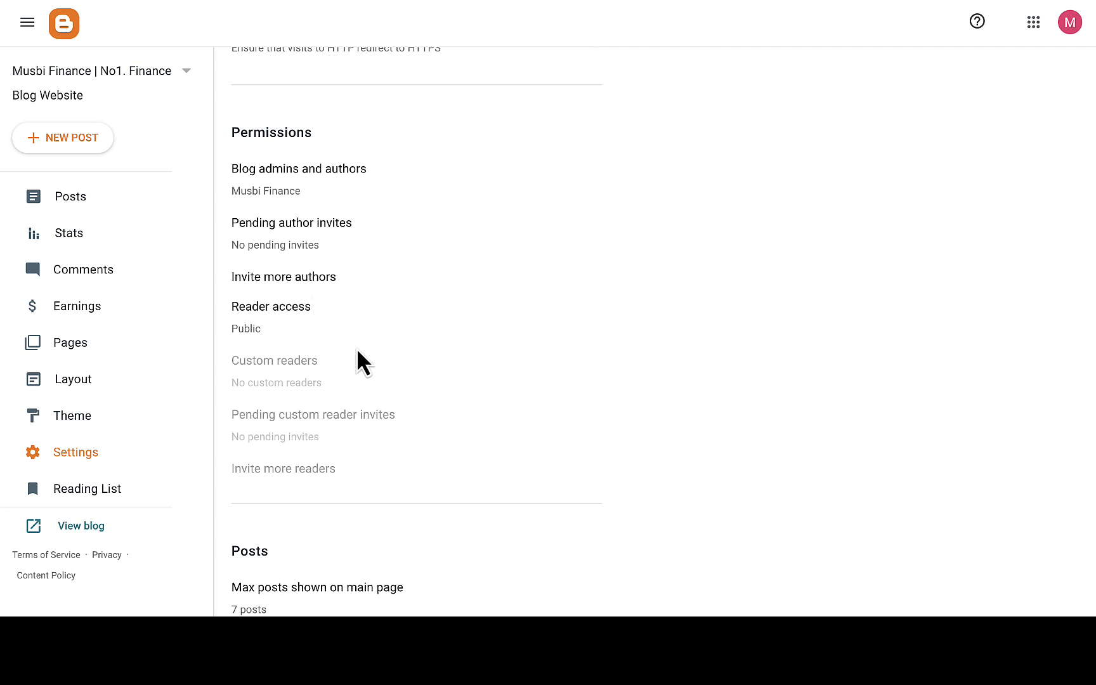
scroll(357, 352, "down", 15)
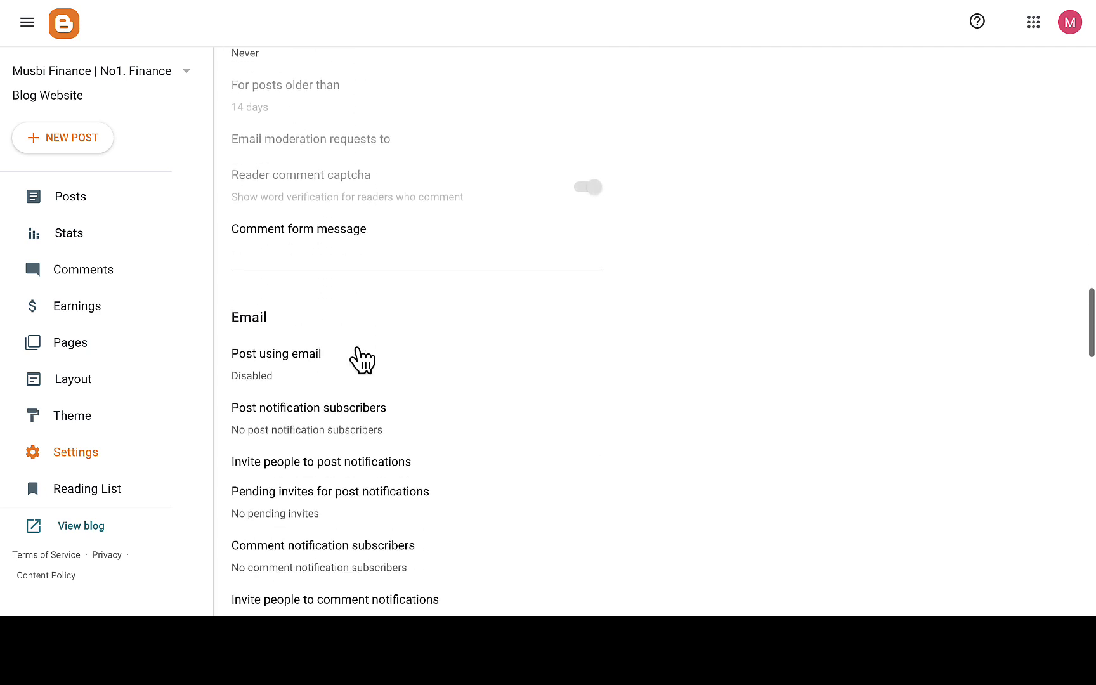
scroll(359, 356, "down", 10)
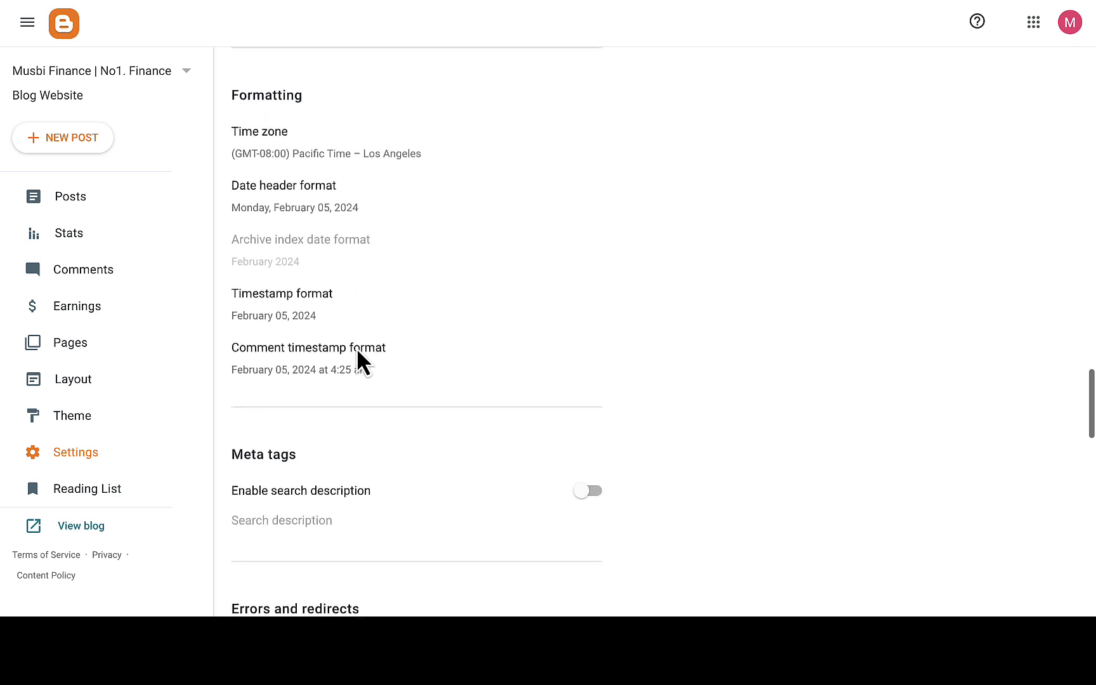
scroll(357, 351, "down", 10)
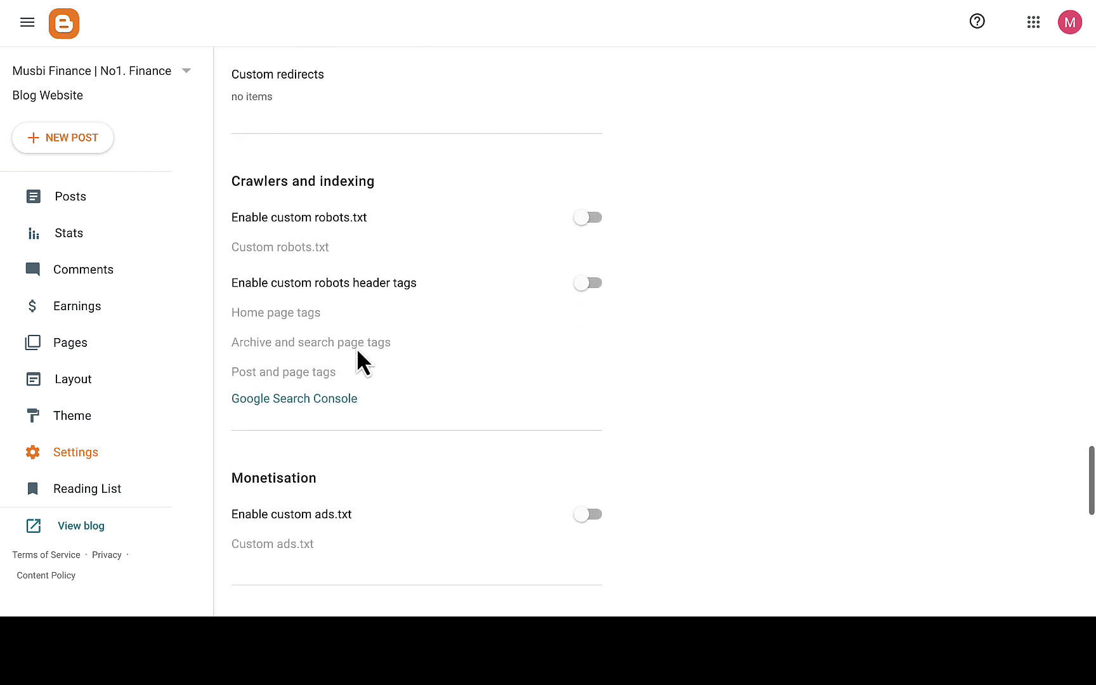
scroll(356, 350, "down", 7)
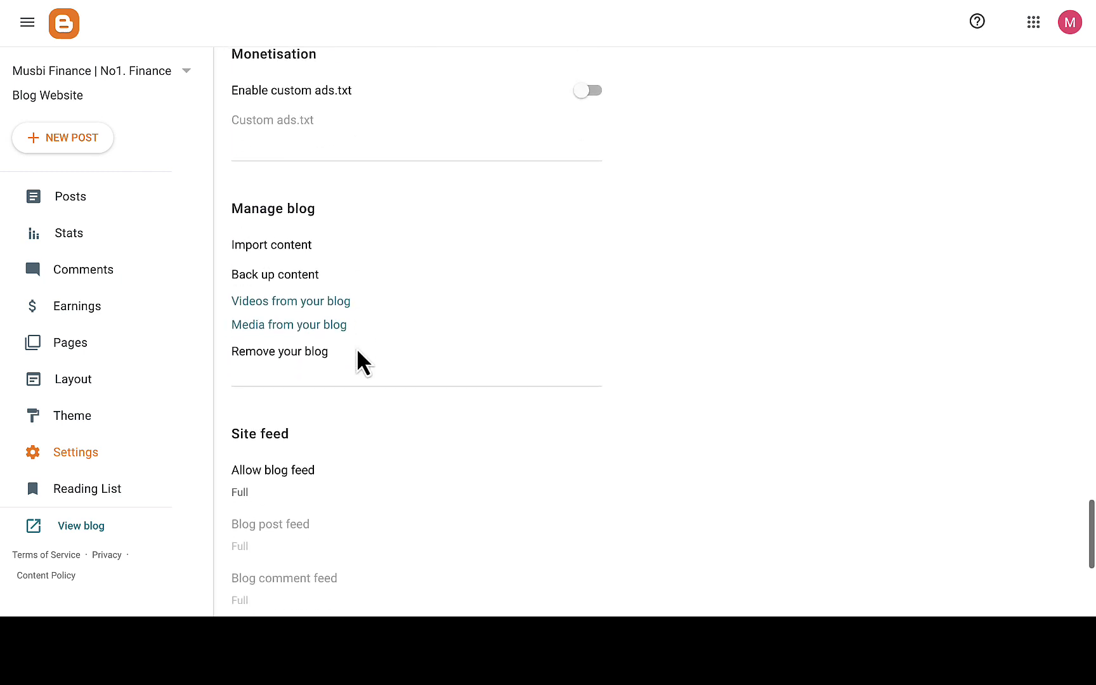
scroll(357, 351, "down", 3)
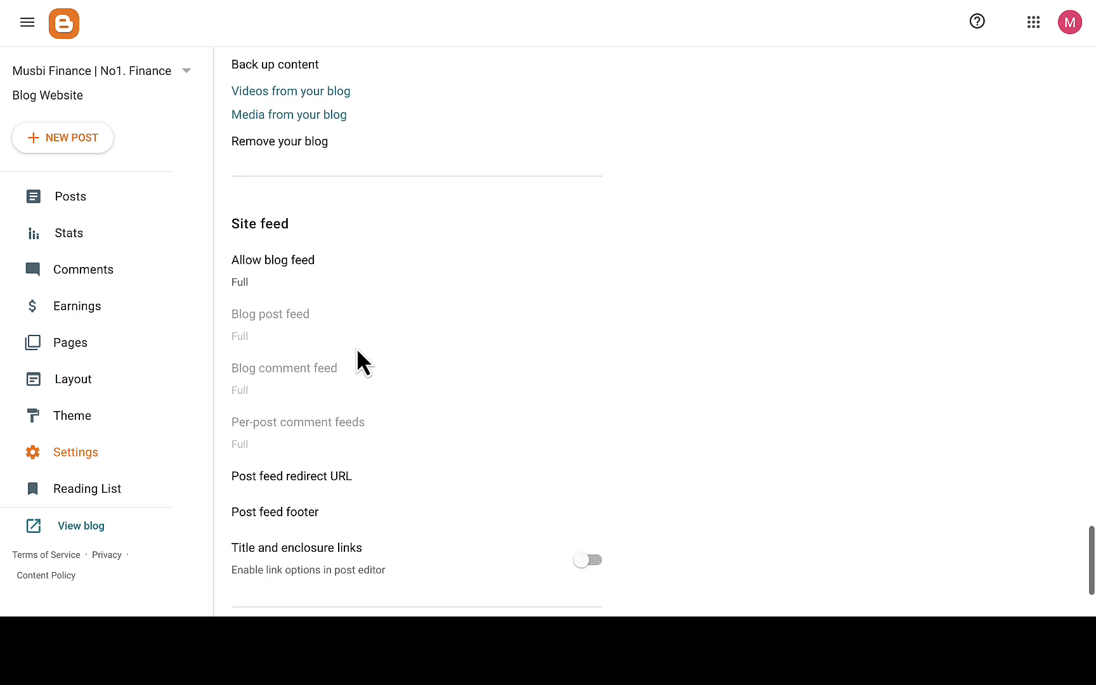
- Open the blog's layout and examine its gadget sections, from the theme options and sidebar to the footer menu
left_click(84, 383)
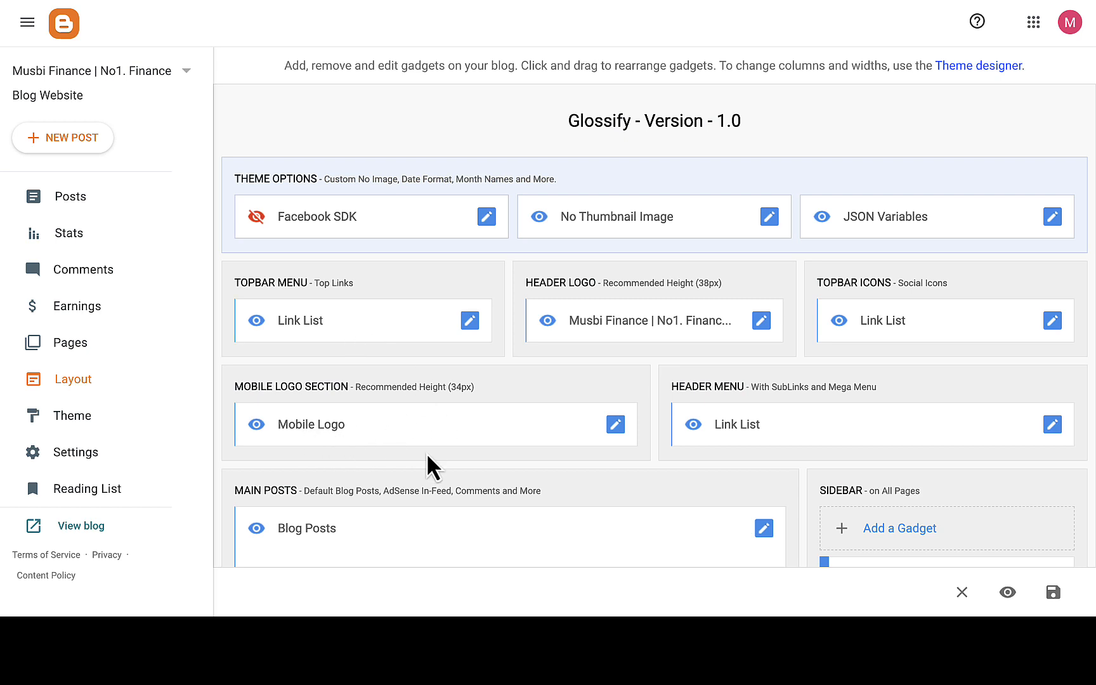
scroll(426, 452, "down", 3)
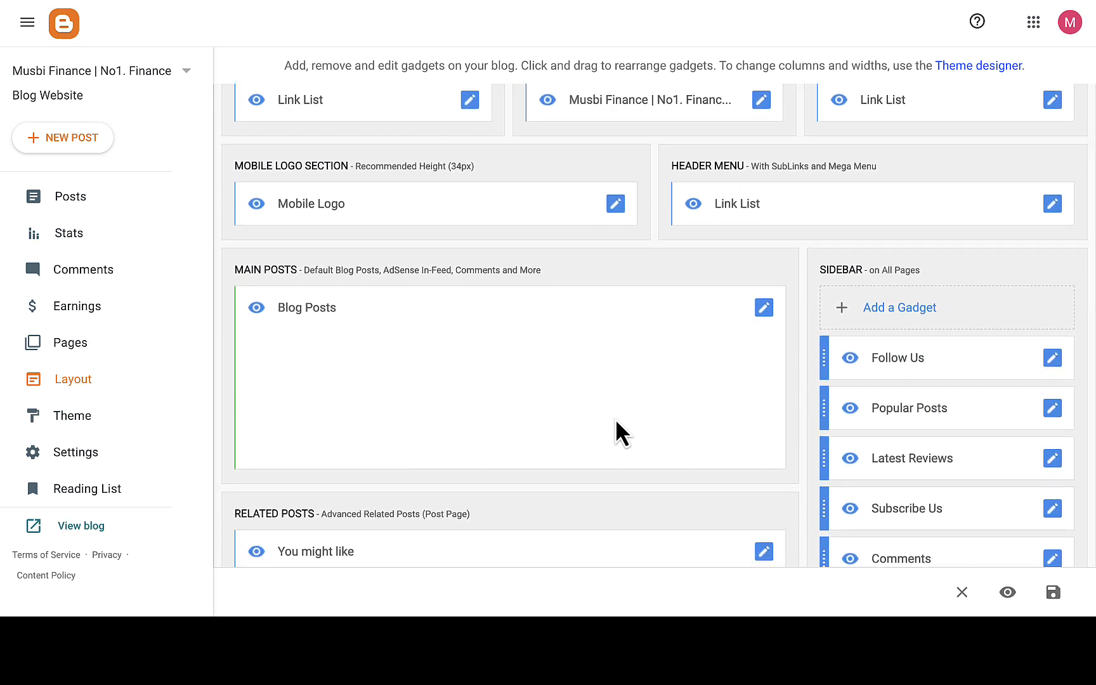
scroll(616, 419, "down", 3)
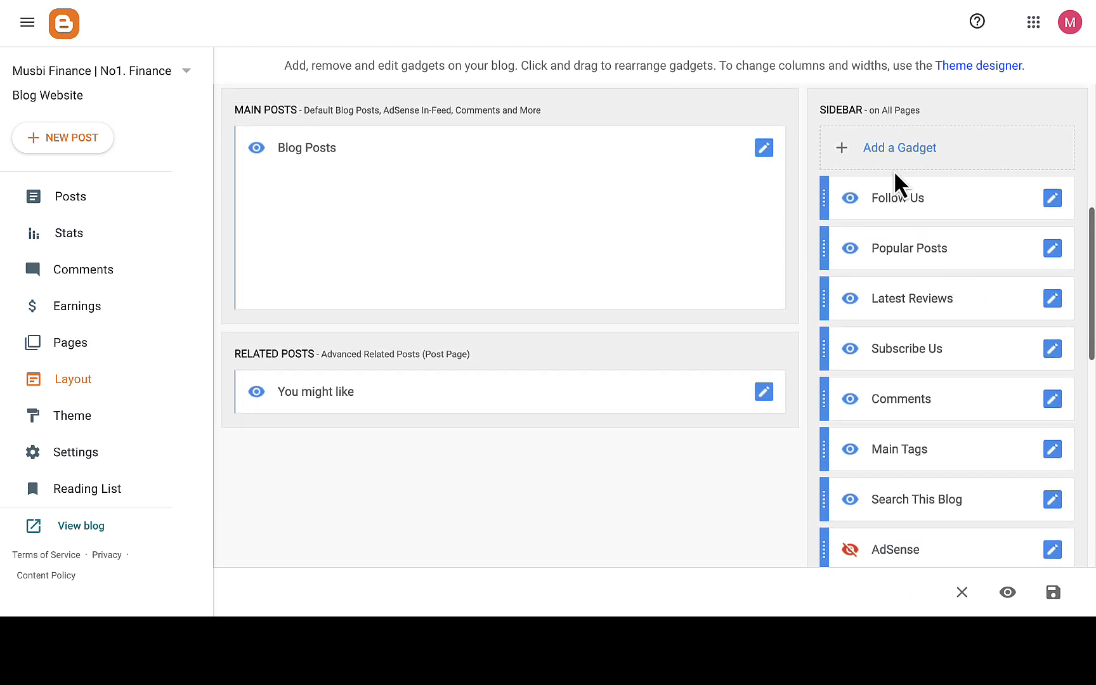
scroll(905, 305, "down", 2)
scroll(908, 304, "down", 1)
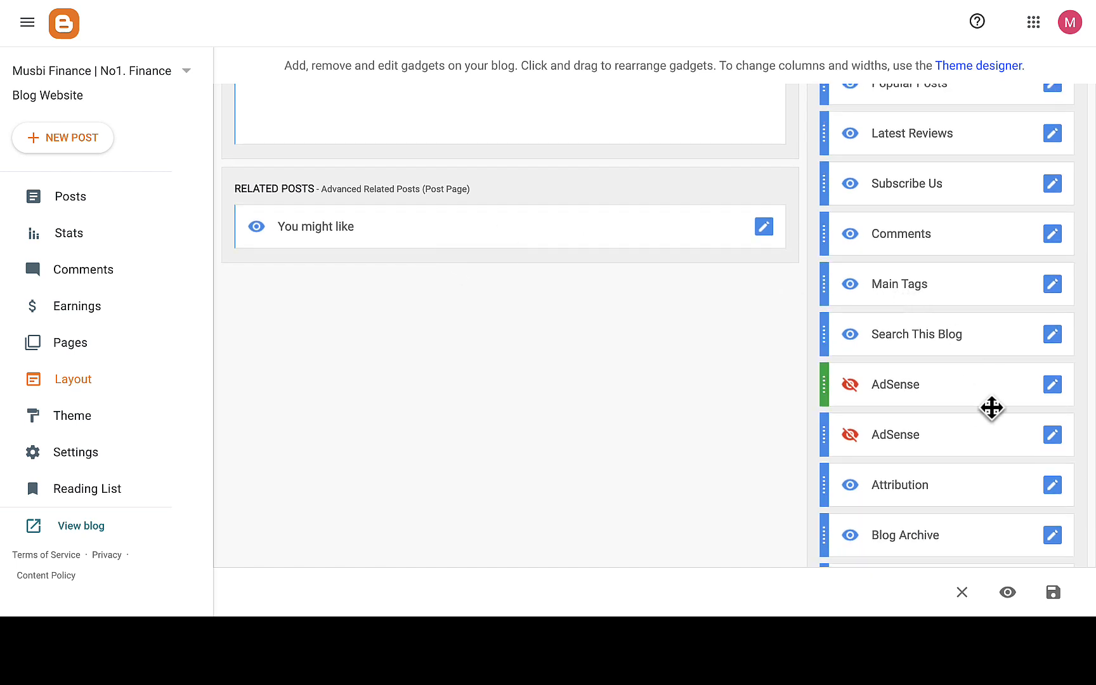
scroll(991, 409, "down", 8)
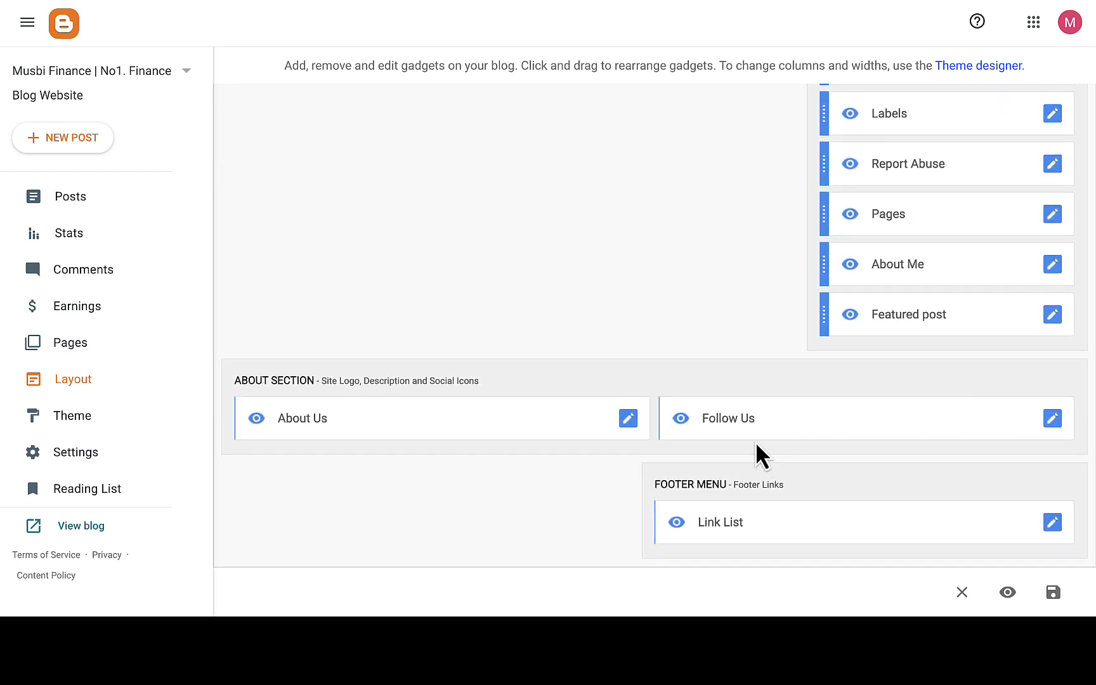
scroll(736, 486, "up", 10)
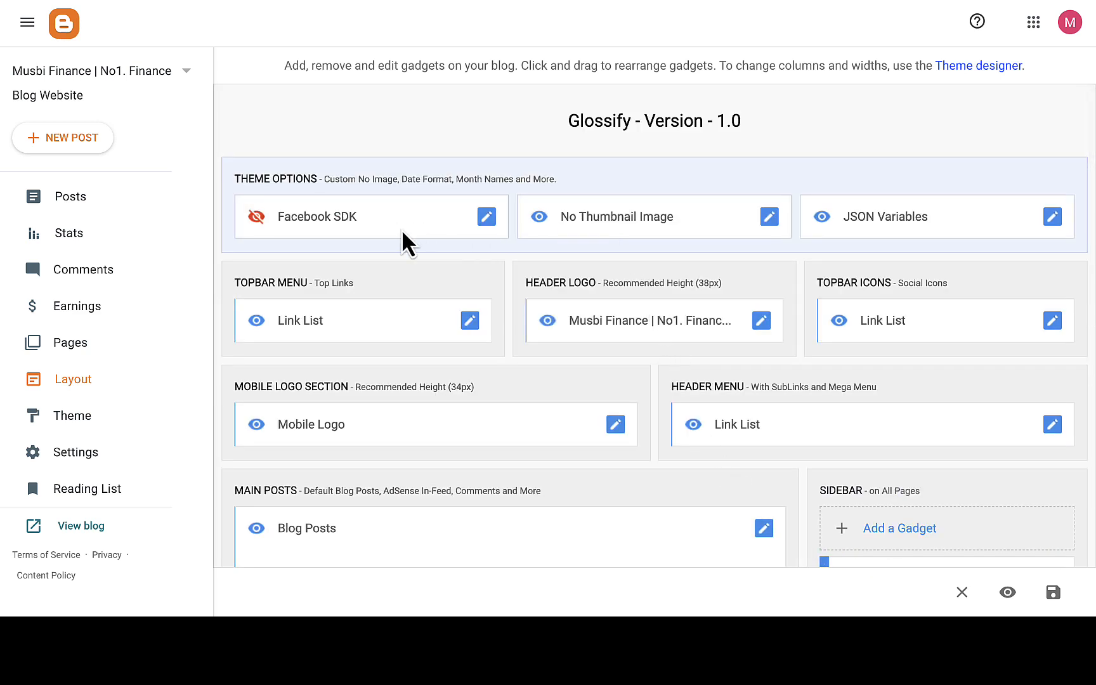
- Hide the Mobile Logo widget in the mobile logo section and save the widget
scroll(476, 435, "down", 1)
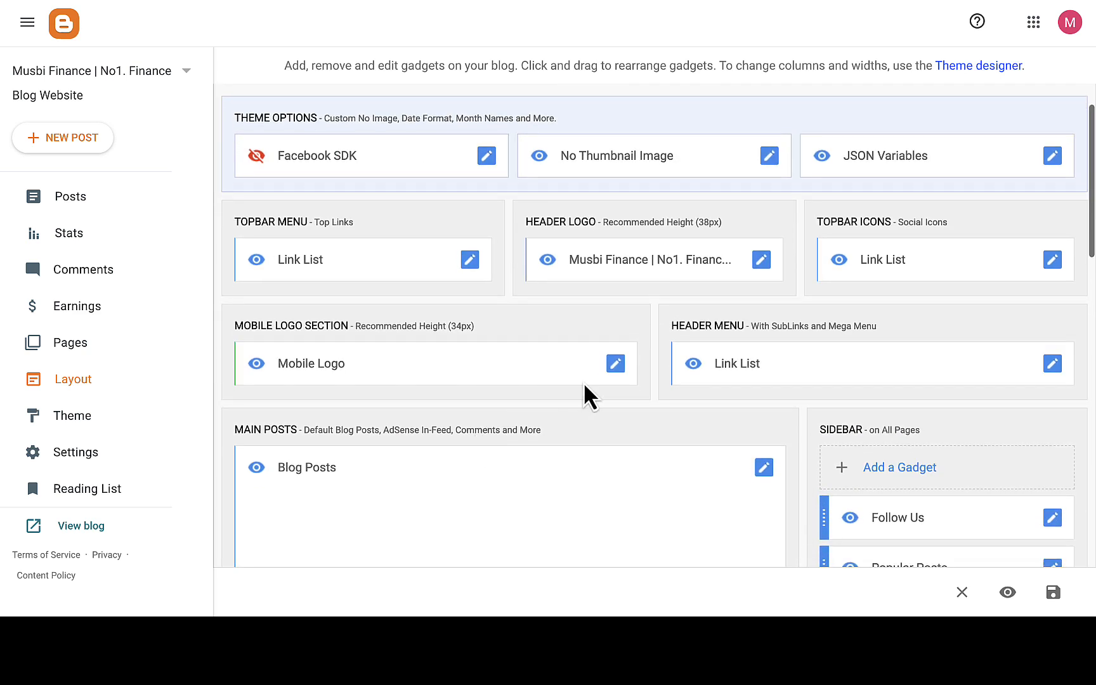
left_click(616, 366)
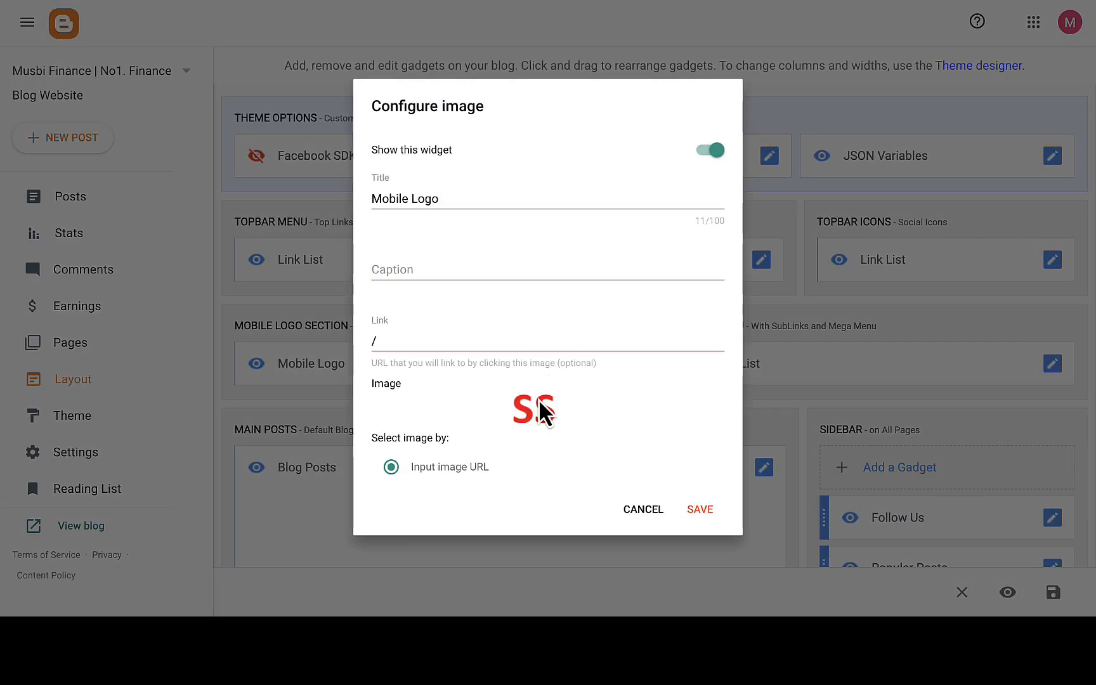
scroll(534, 419, "down", 3)
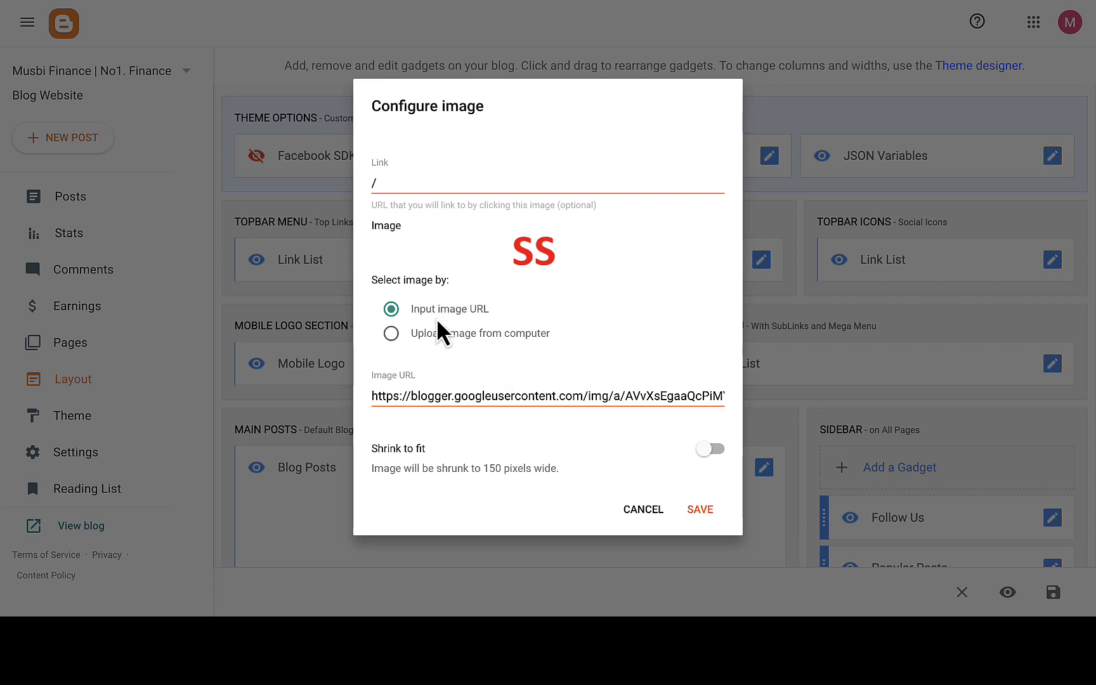
scroll(455, 322, "up", 3)
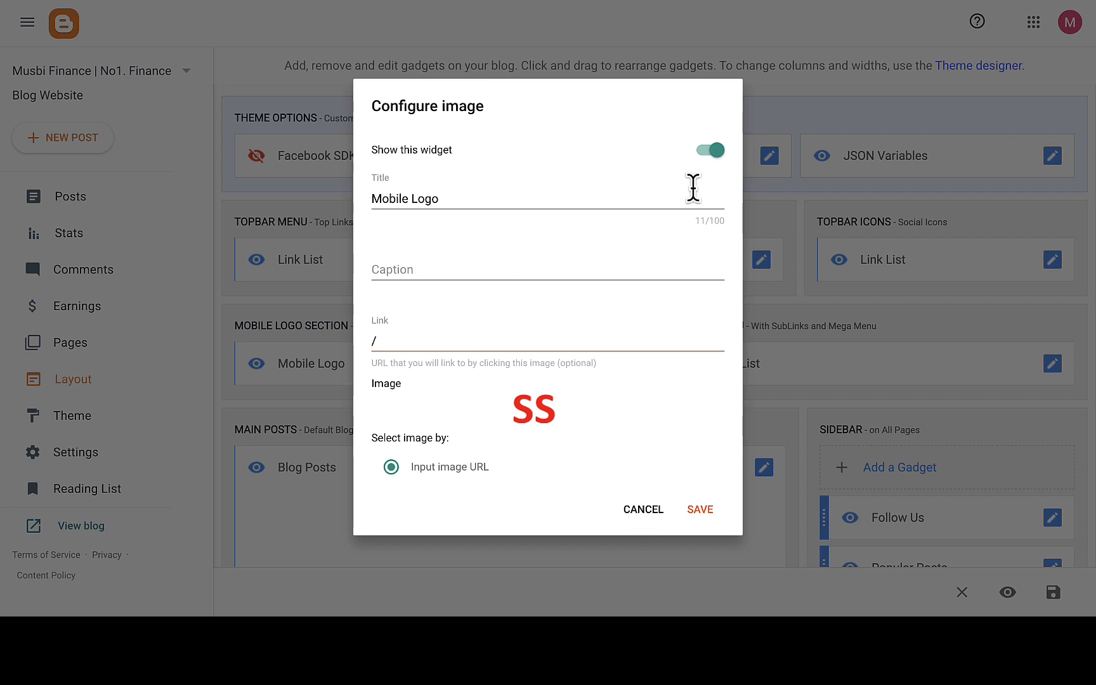
left_click(703, 154)
left_click(701, 509)
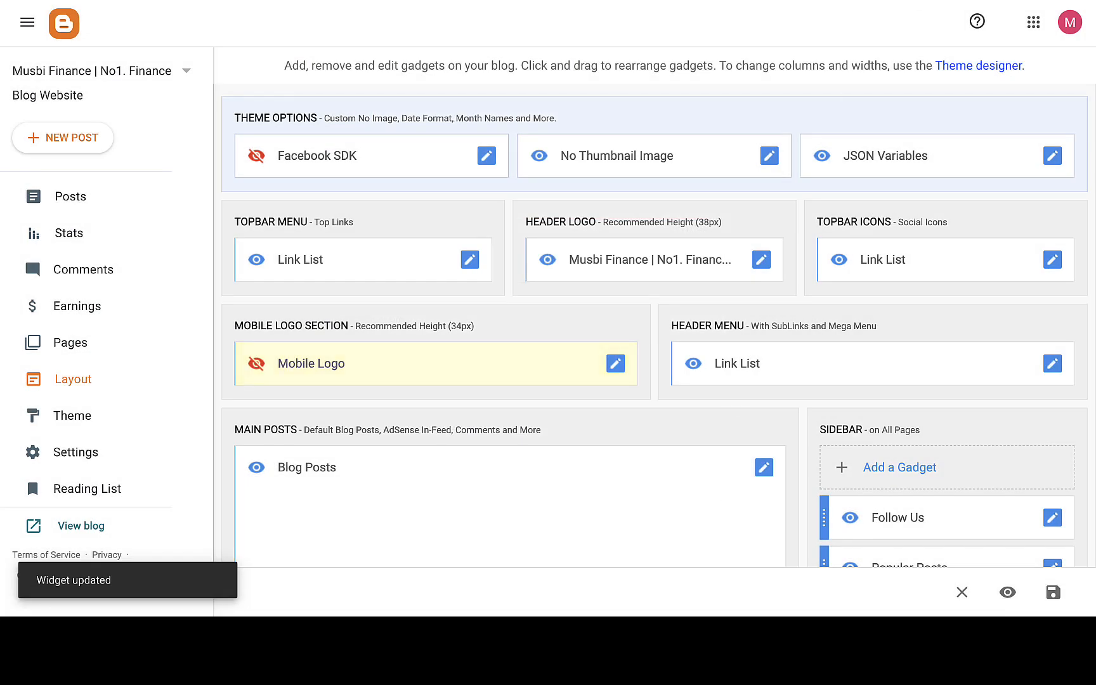
- Reload the live blog to check its header logo, and return to the layout editor
left_click(952, 0)
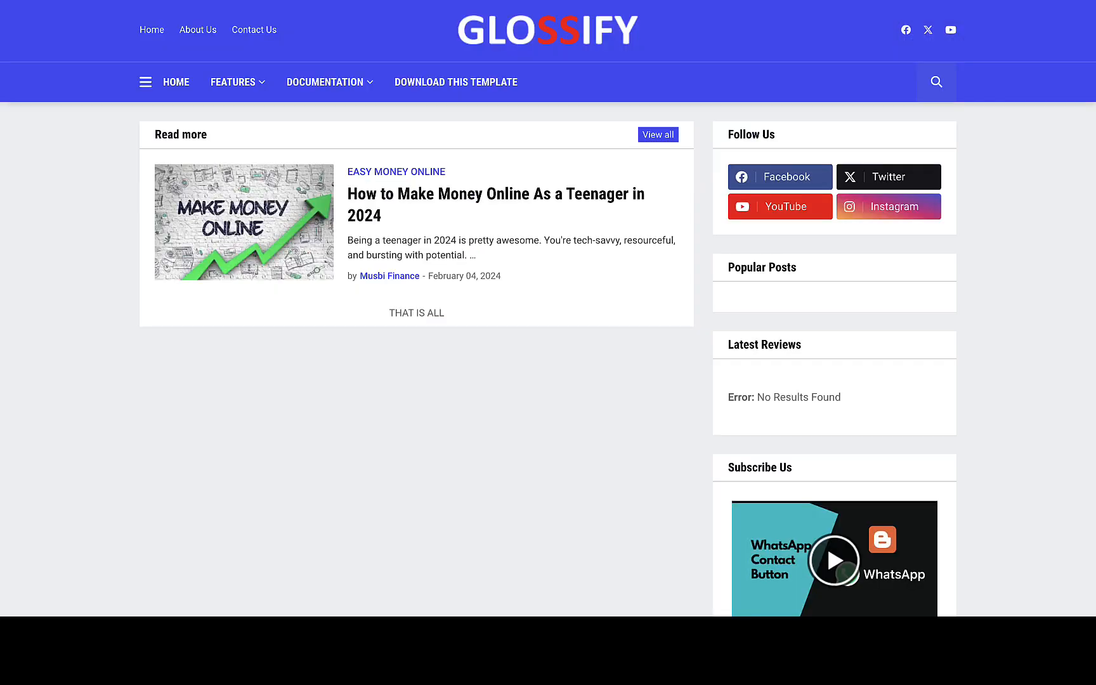
left_click(71, 0)
left_click(939, 1)
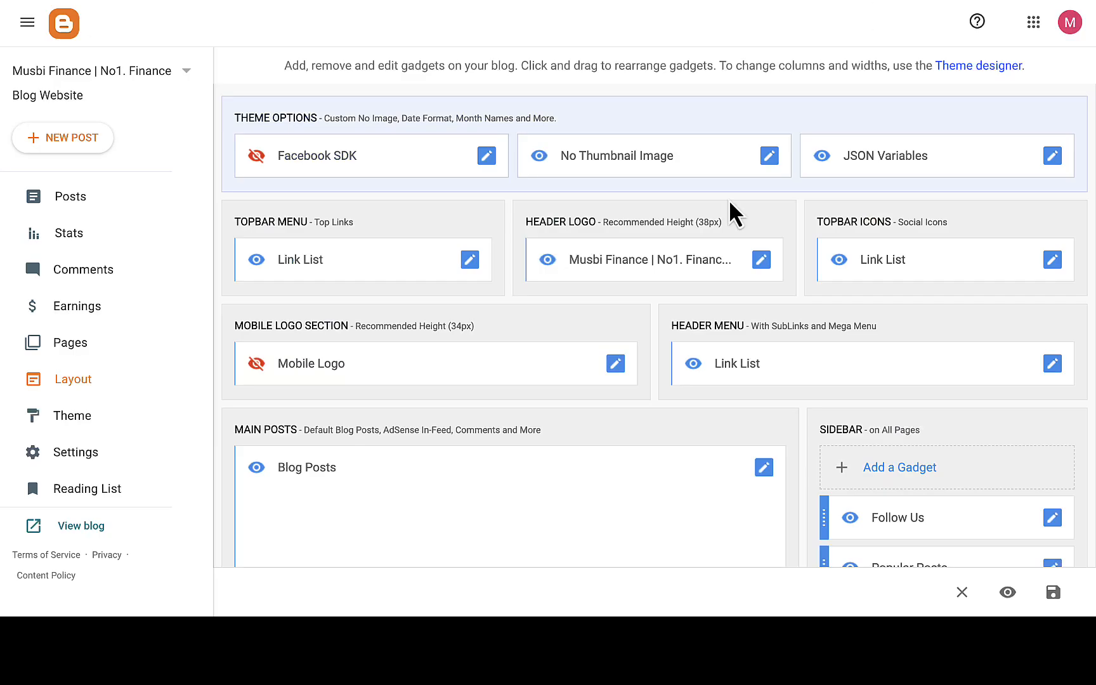
- View the Mobile Logo widget's image by opening its image URL in a new browser tab, and close the widget's configuration without saving
left_click(615, 364)
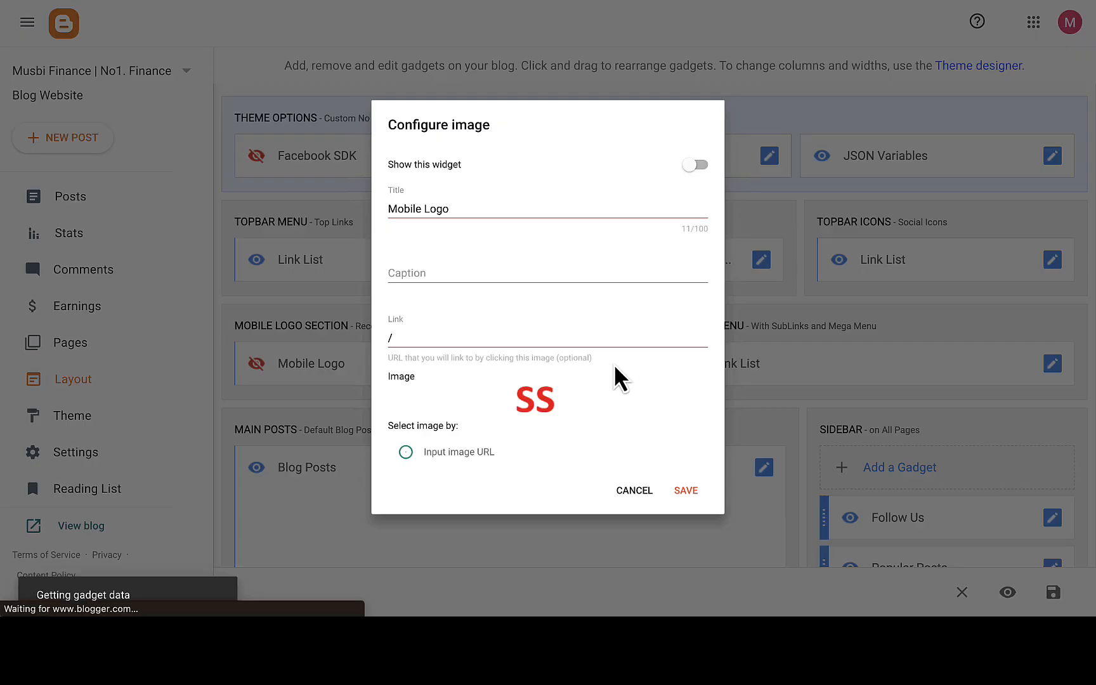
scroll(470, 377, "down", 3)
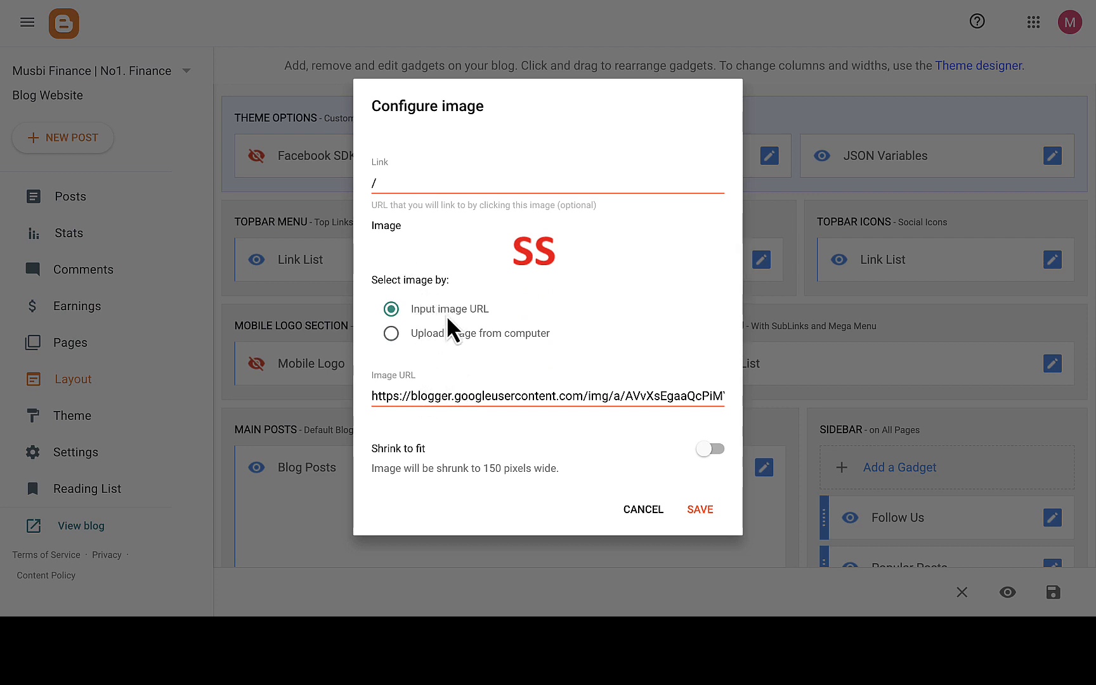
left_click(574, 396)
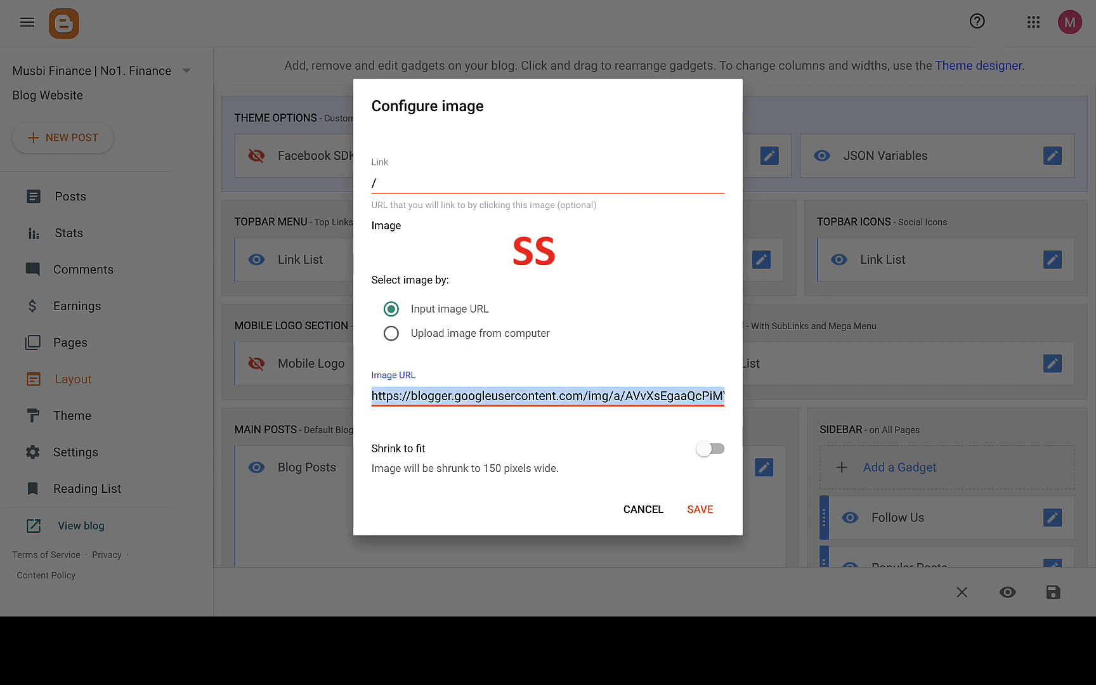
key("super+t")
key("super+v")
key("Return")
left_click(641, 512)
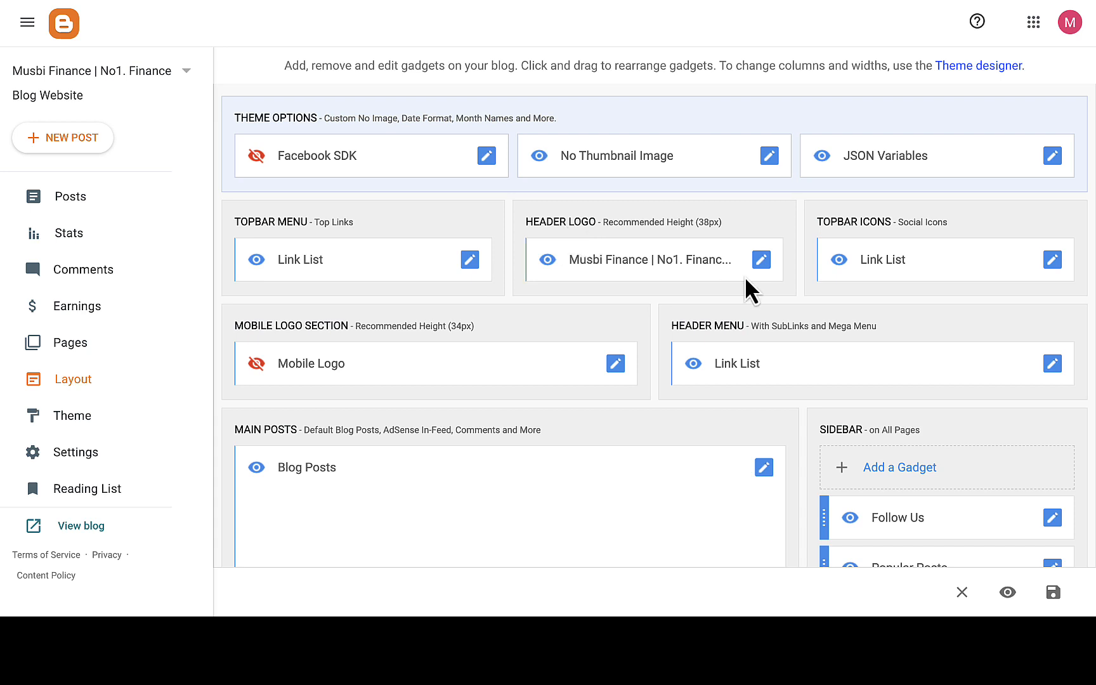
- Examine the header logo widget's image URL, placement and shrink options, and close its configuration without saving
left_click(762, 260)
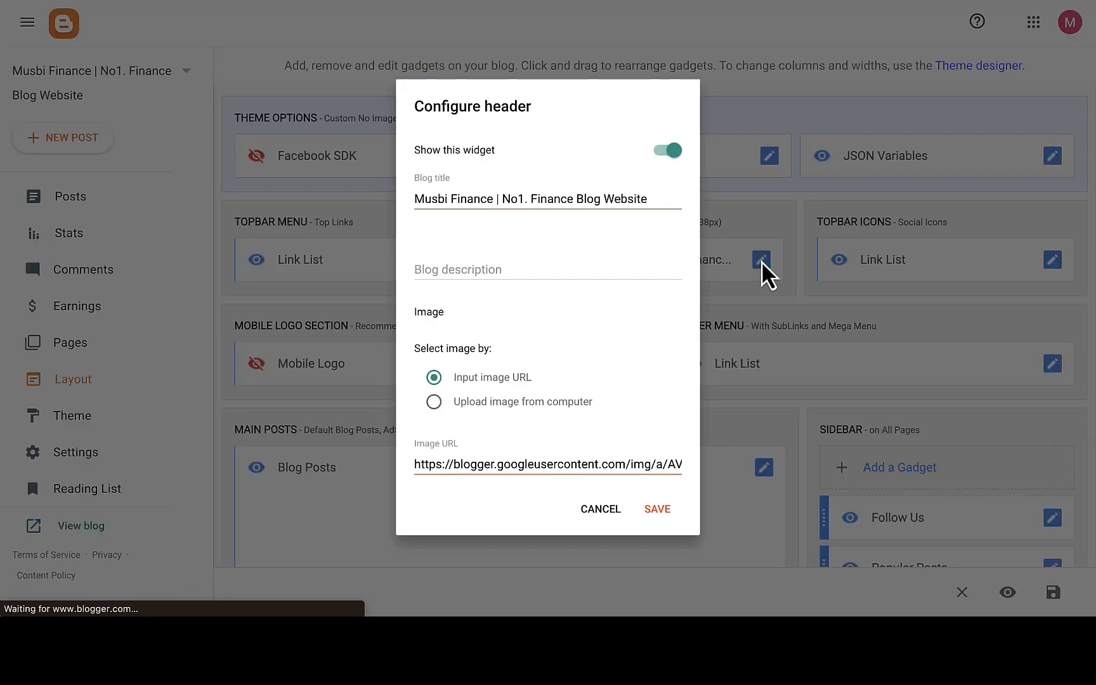
scroll(596, 349, "down", 3)
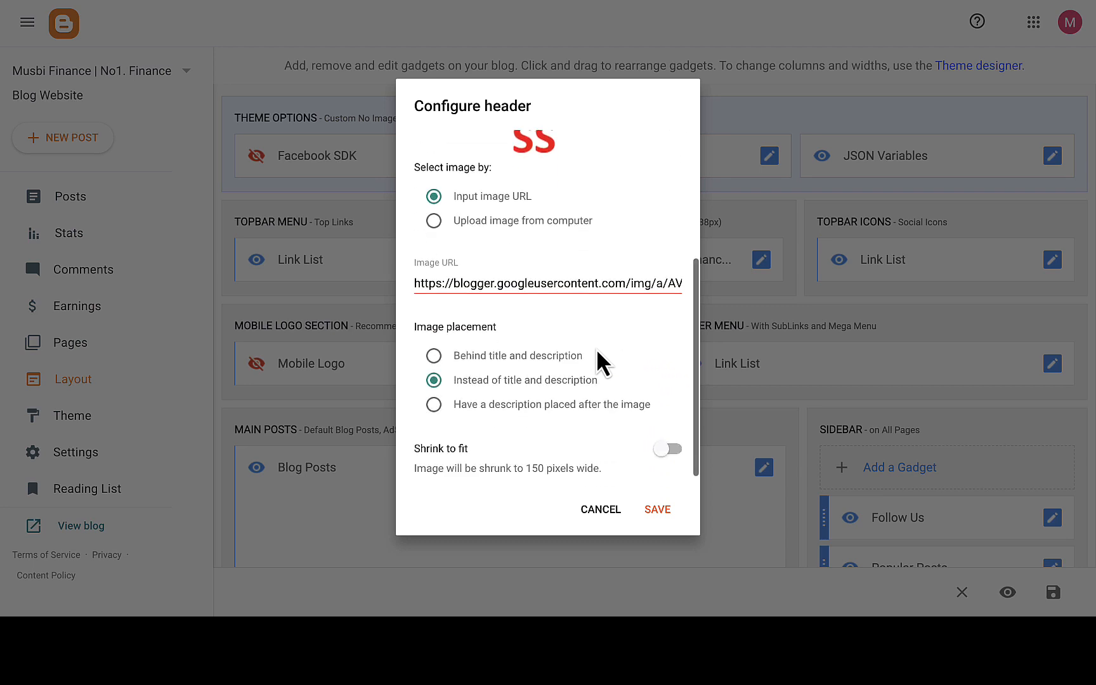
left_click(601, 511)
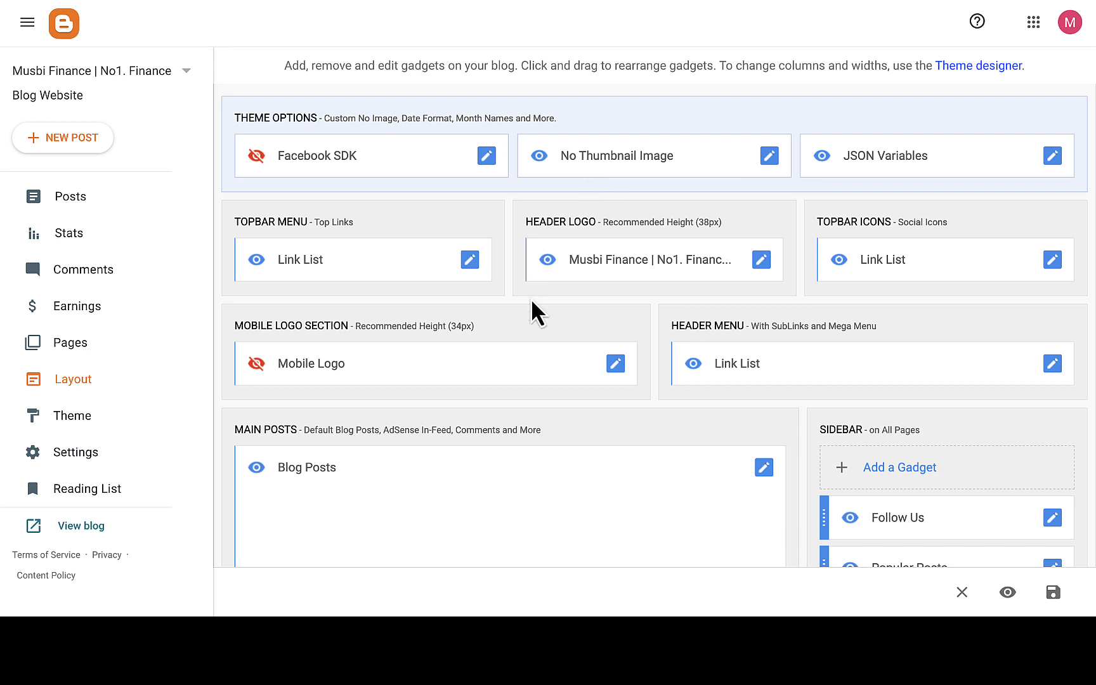
- Look over the main posts and sidebar gadgets, visit the blog's settings and theme pages, and return to the layout editor
scroll(542, 394, "down", 4)
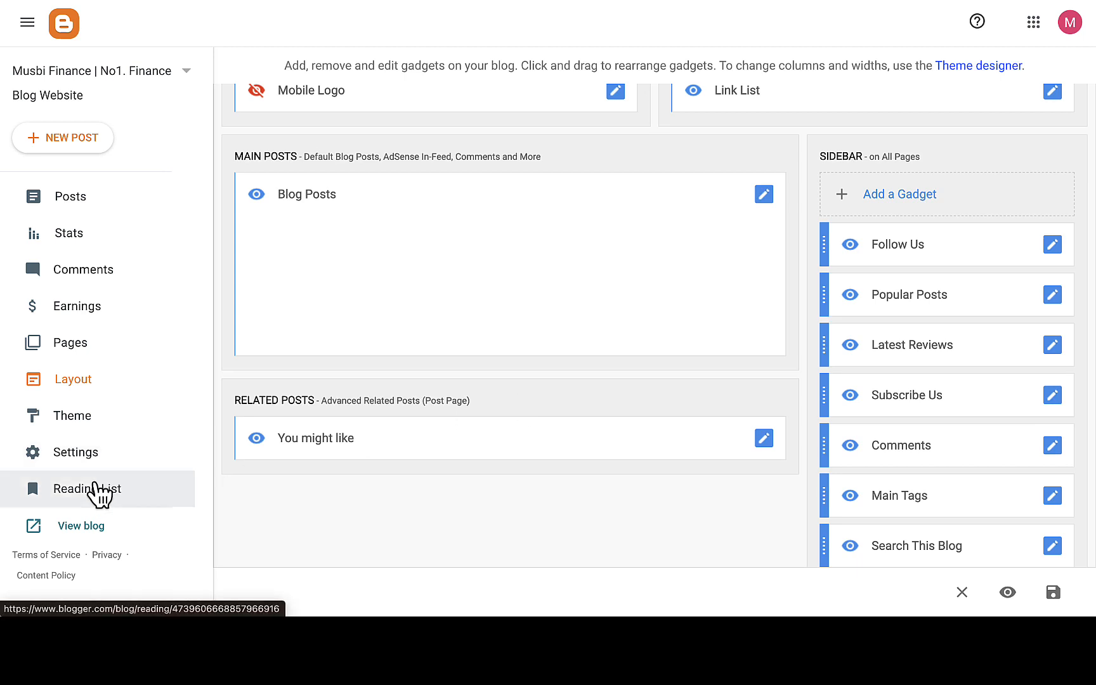
left_click(77, 462)
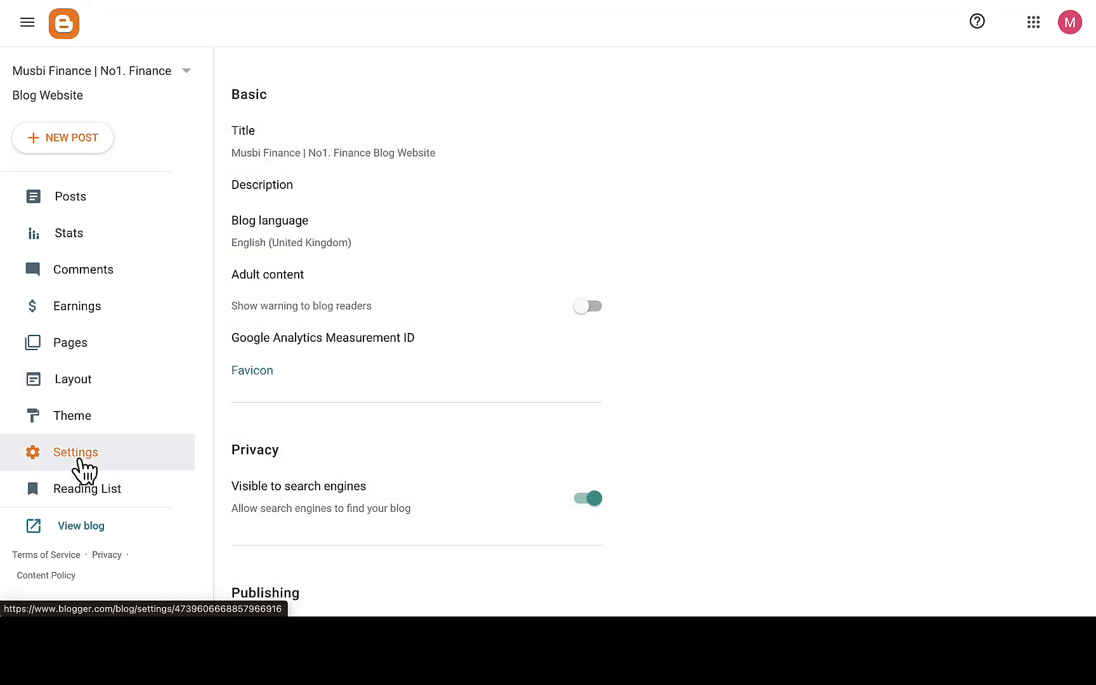
left_click(74, 419)
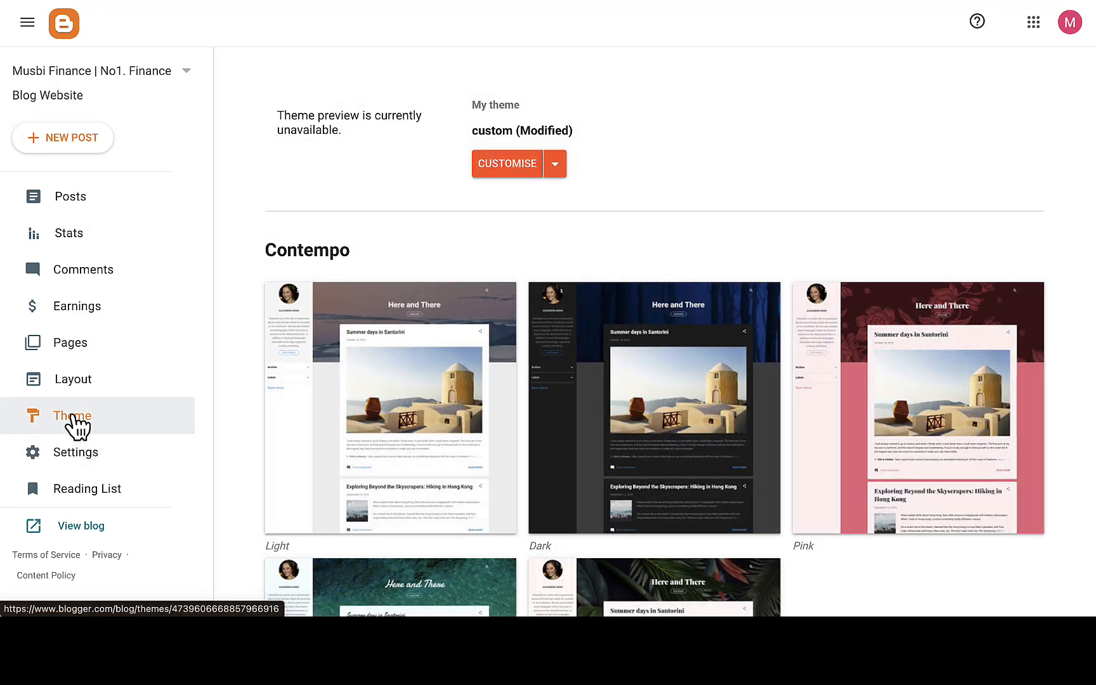
left_click(76, 379)
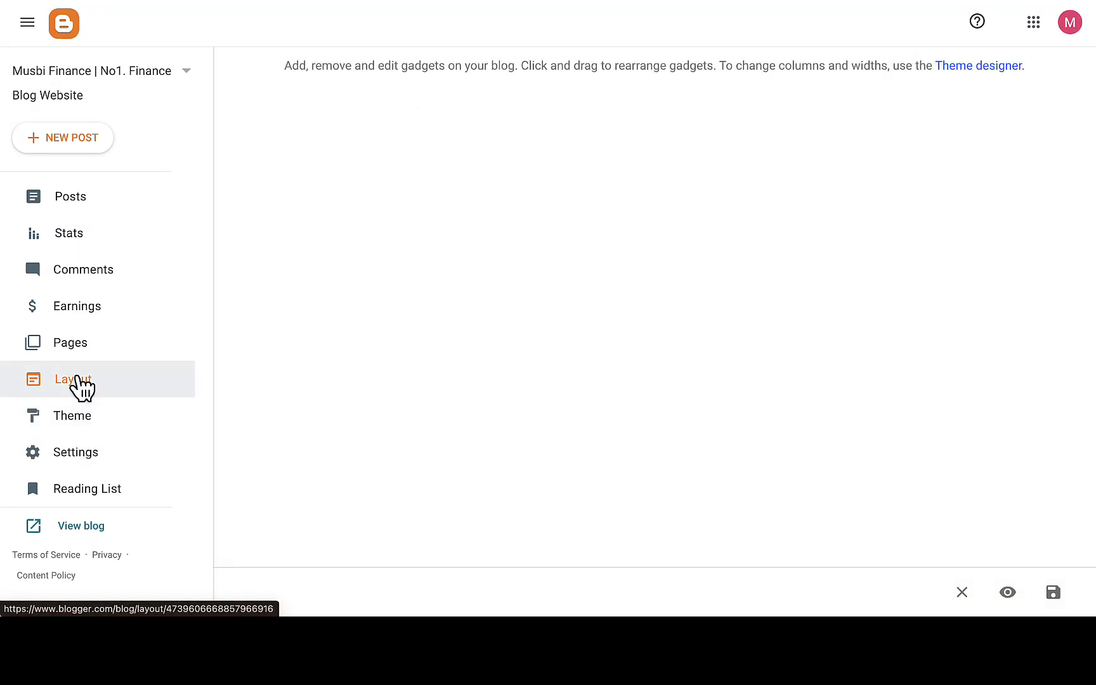